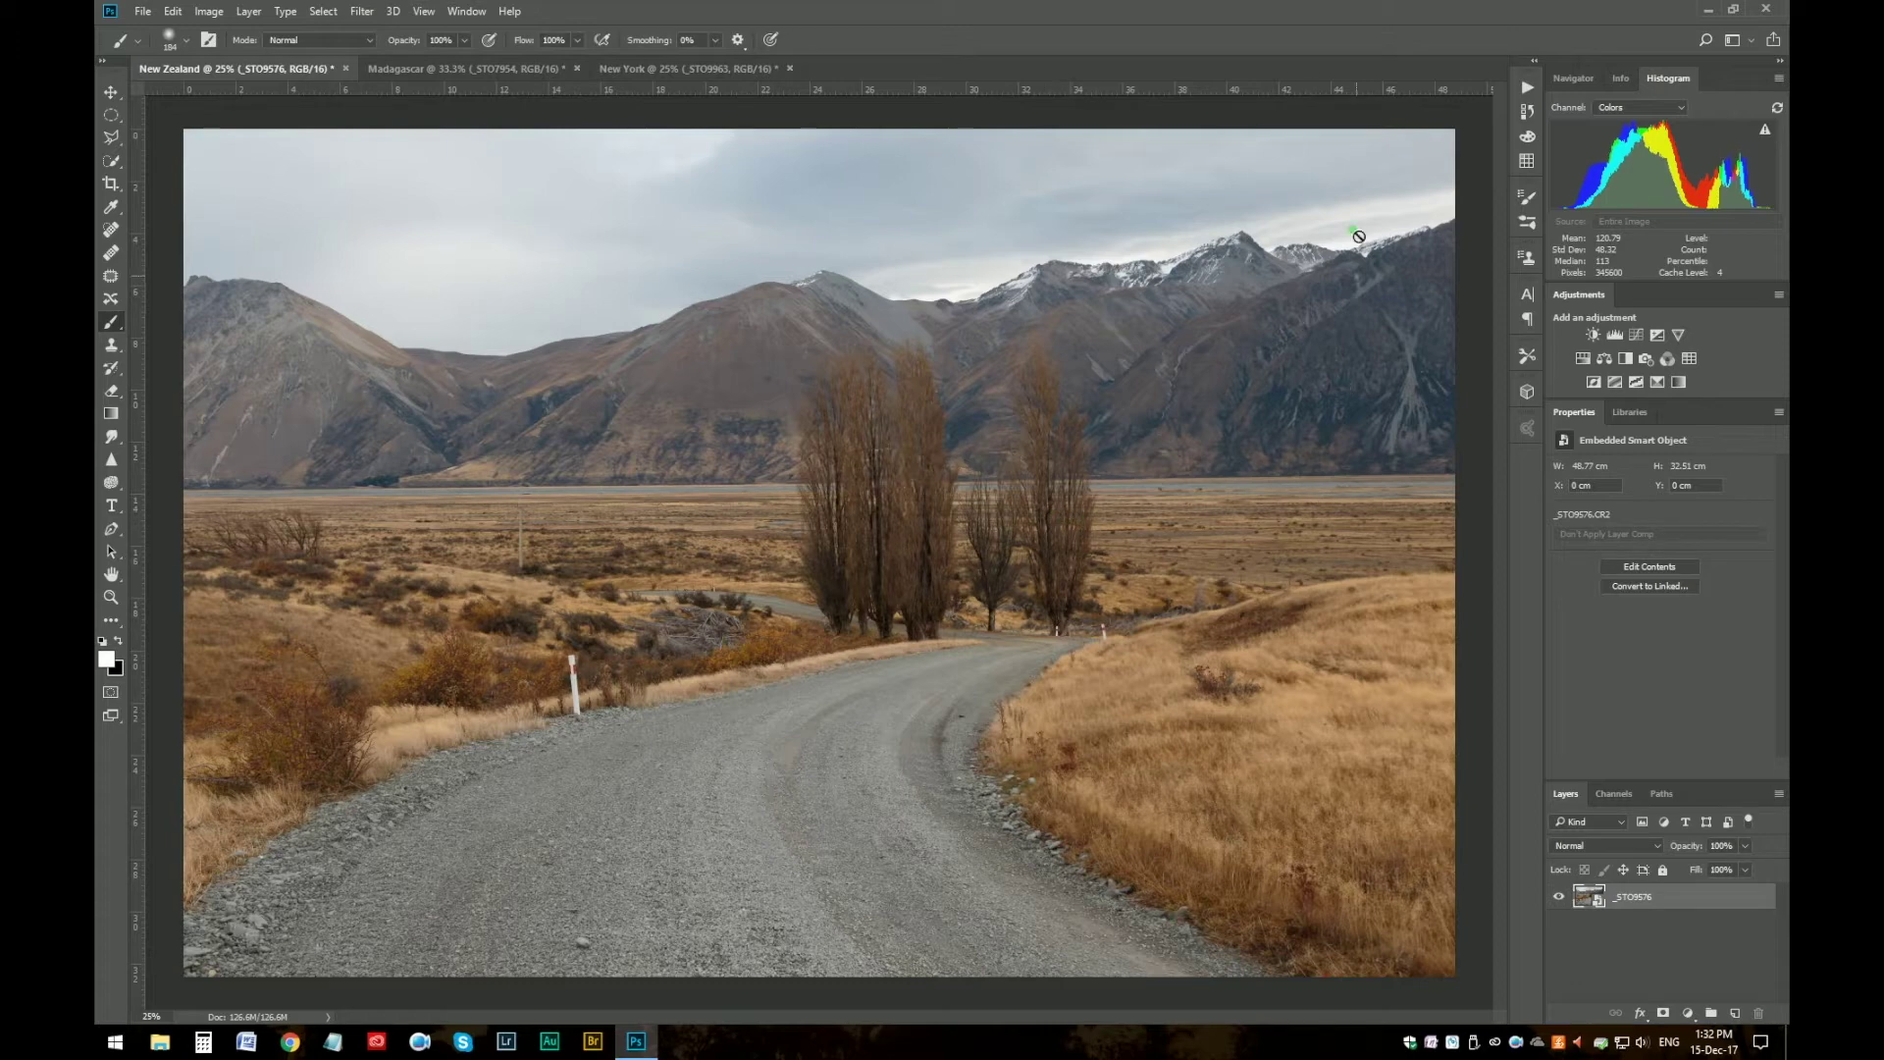
- Add a Levels adjustment layer above the New Zealand photo
{"action": "key", "text": "h"}
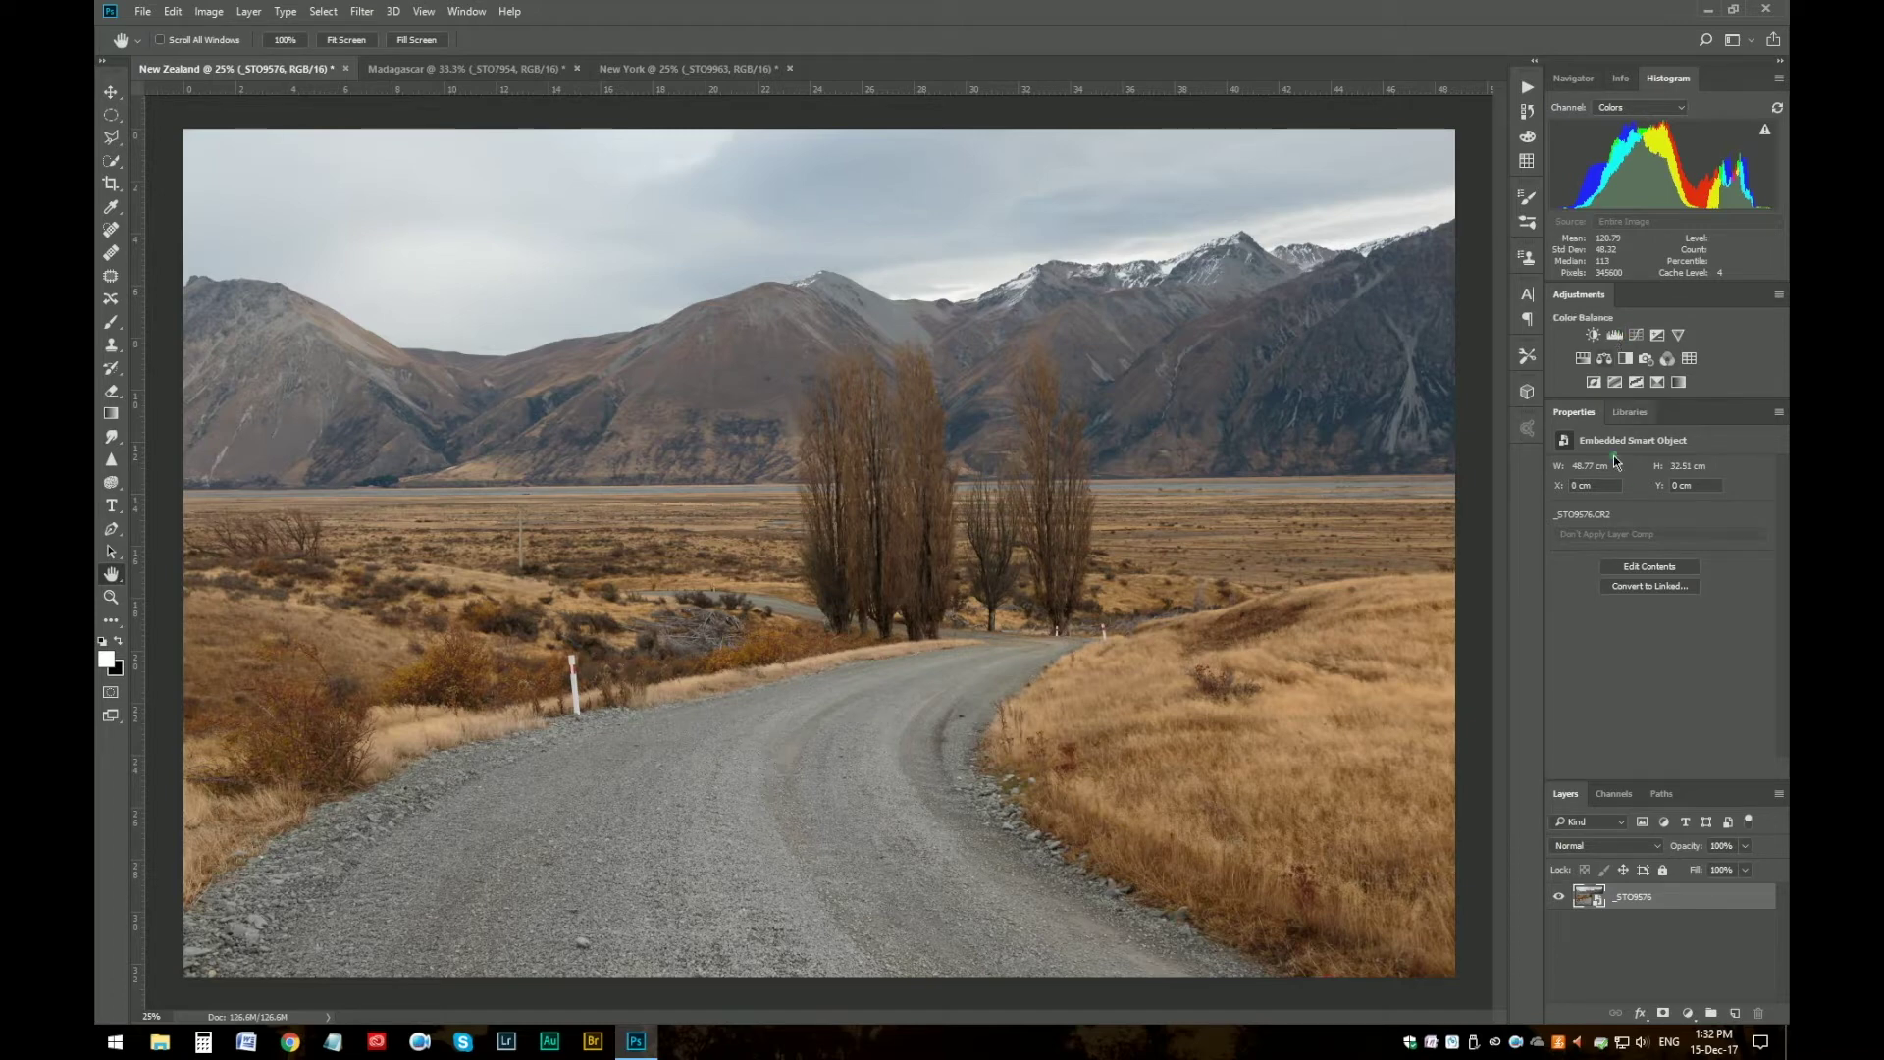
{"action": "left_click", "coordinate": [1688, 1015]}
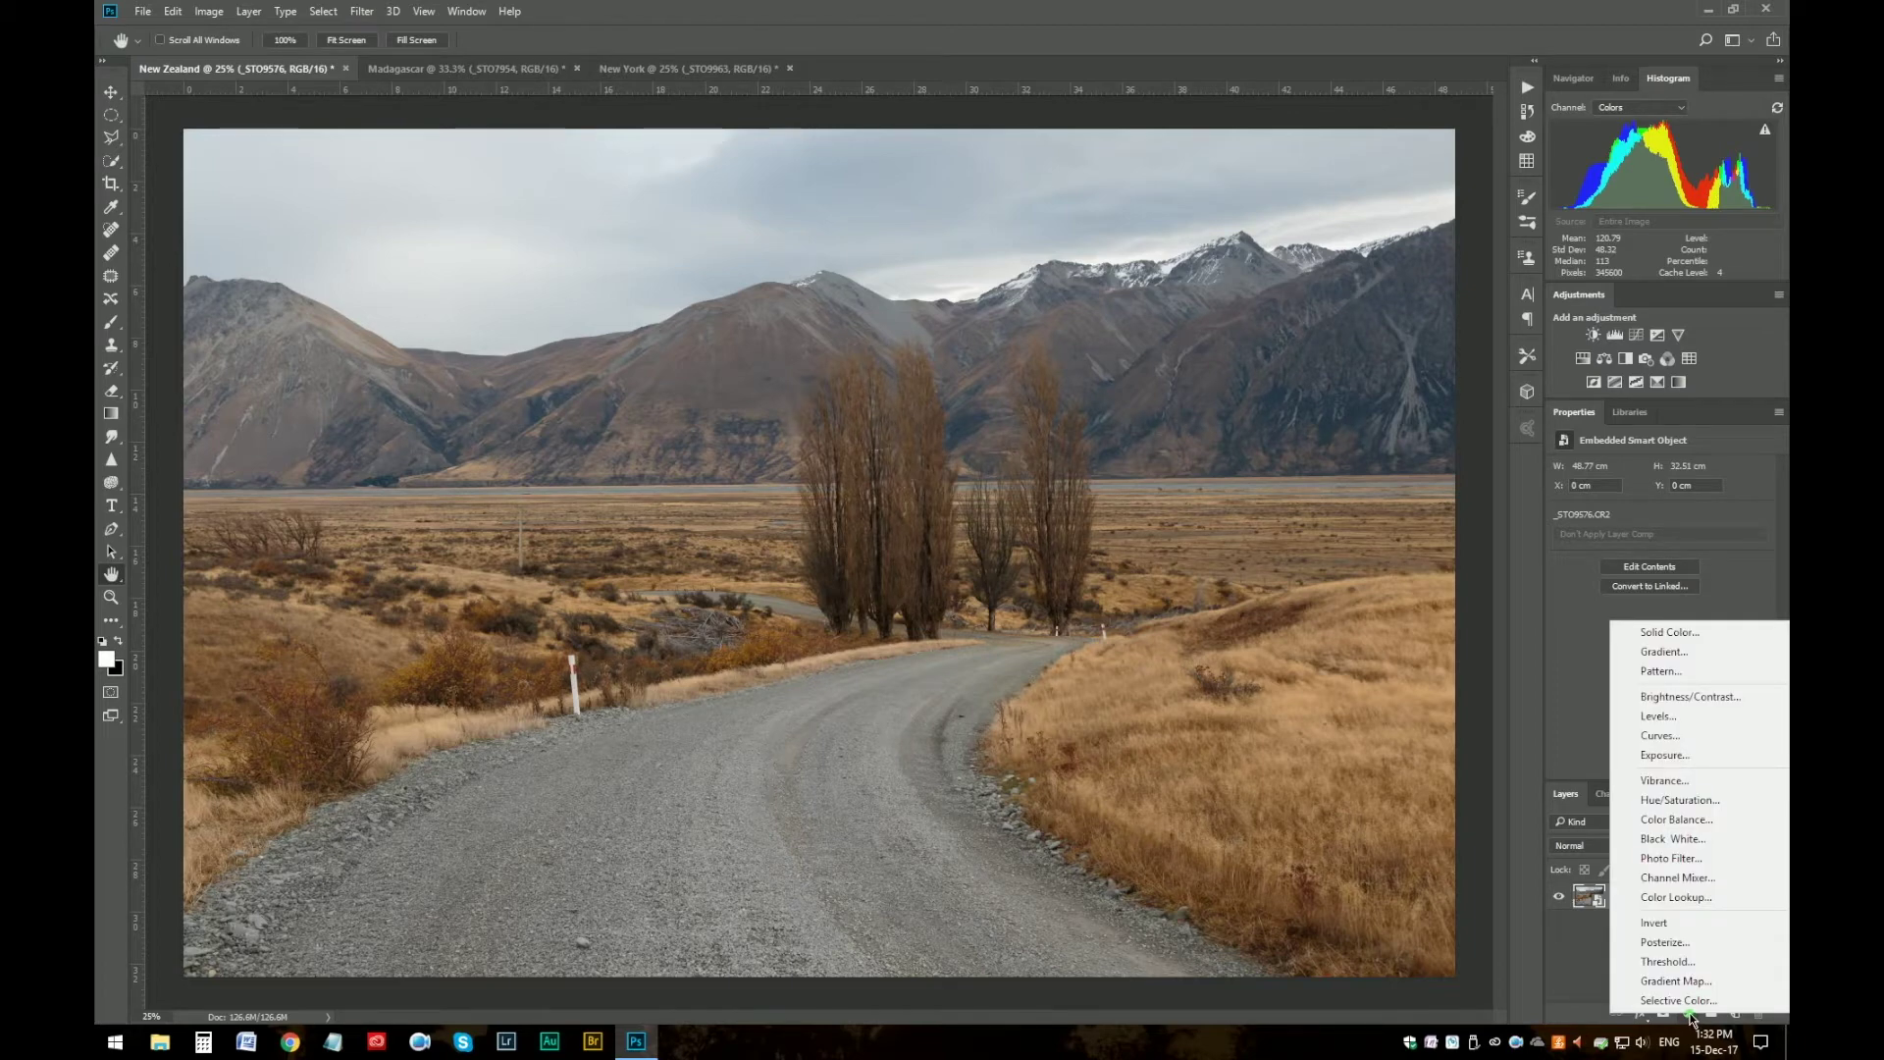
{"action": "left_click", "coordinate": [1658, 716]}
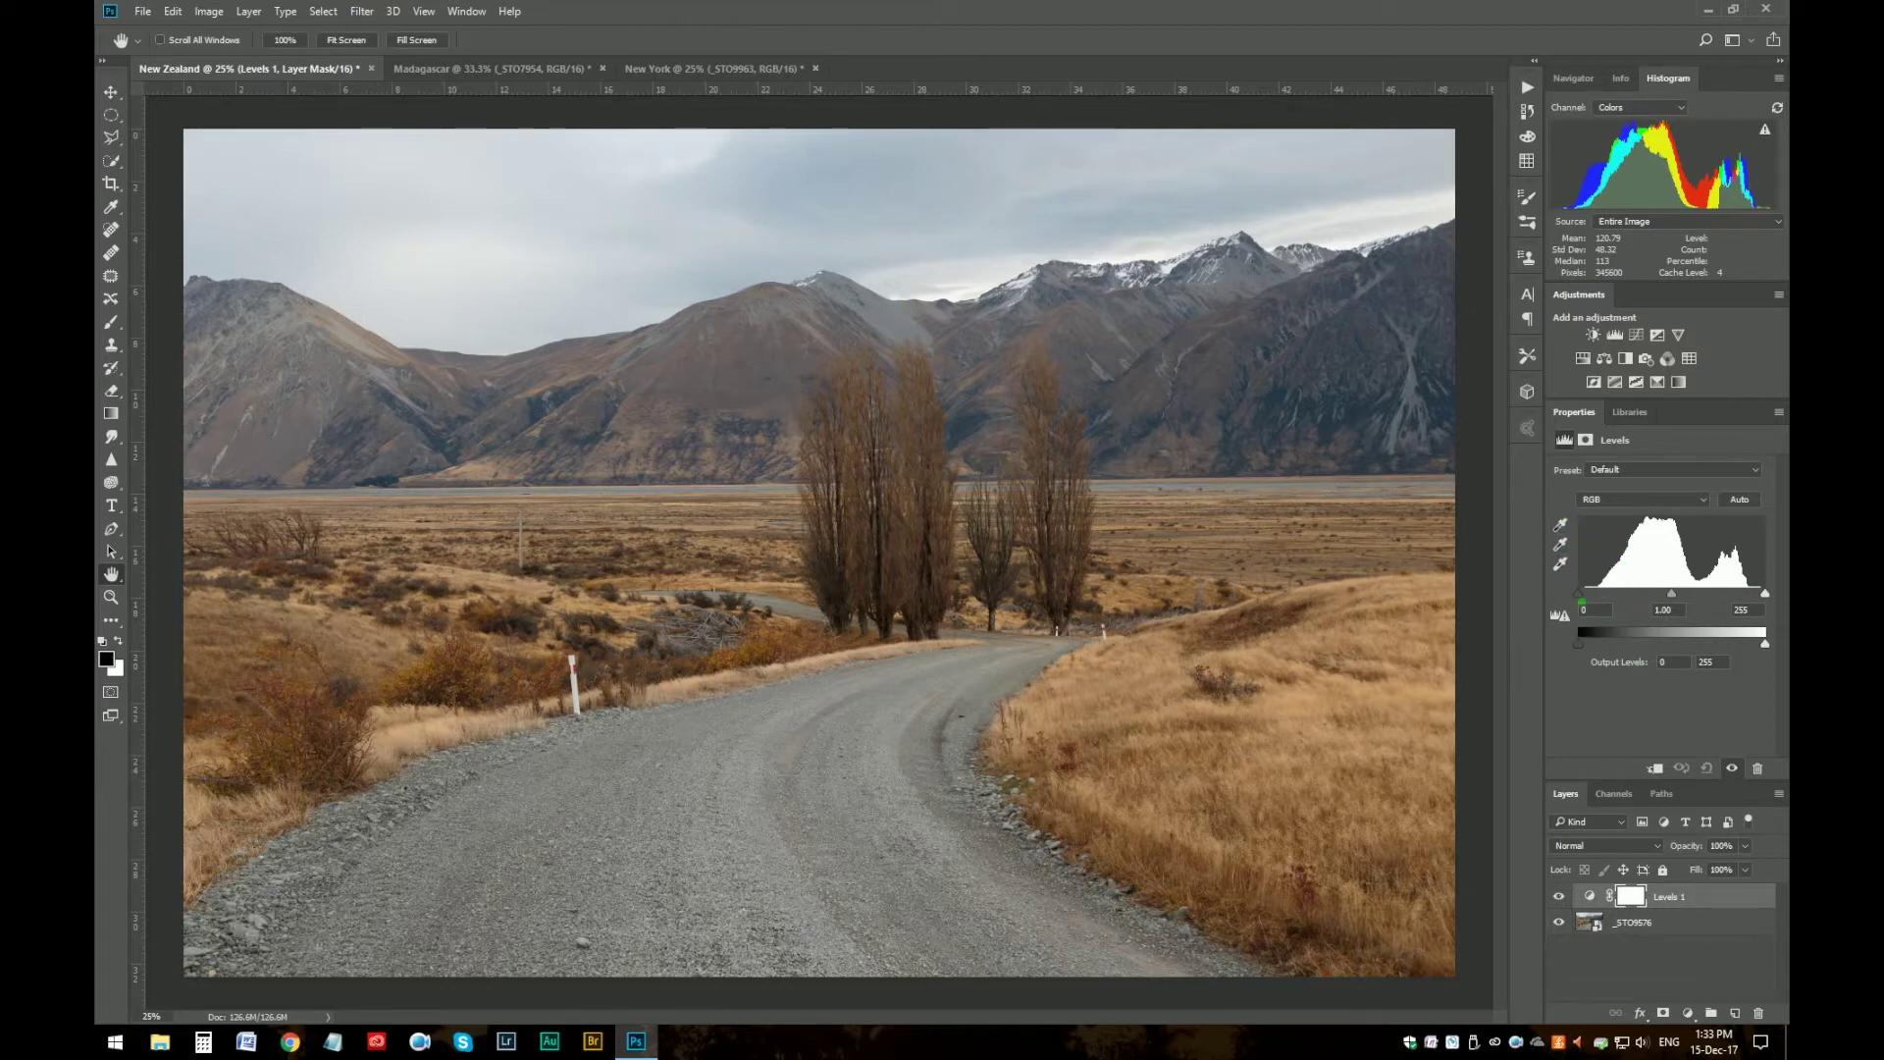
- Try raising the Levels black input to 53 and then 67, and return it to 0
{"action": "left_click_drag", "start_coordinate": [1580, 597], "coordinate": [1576, 593]}
{"action": "left_click_drag", "start_coordinate": [1590, 597], "coordinate": [1617, 598]}
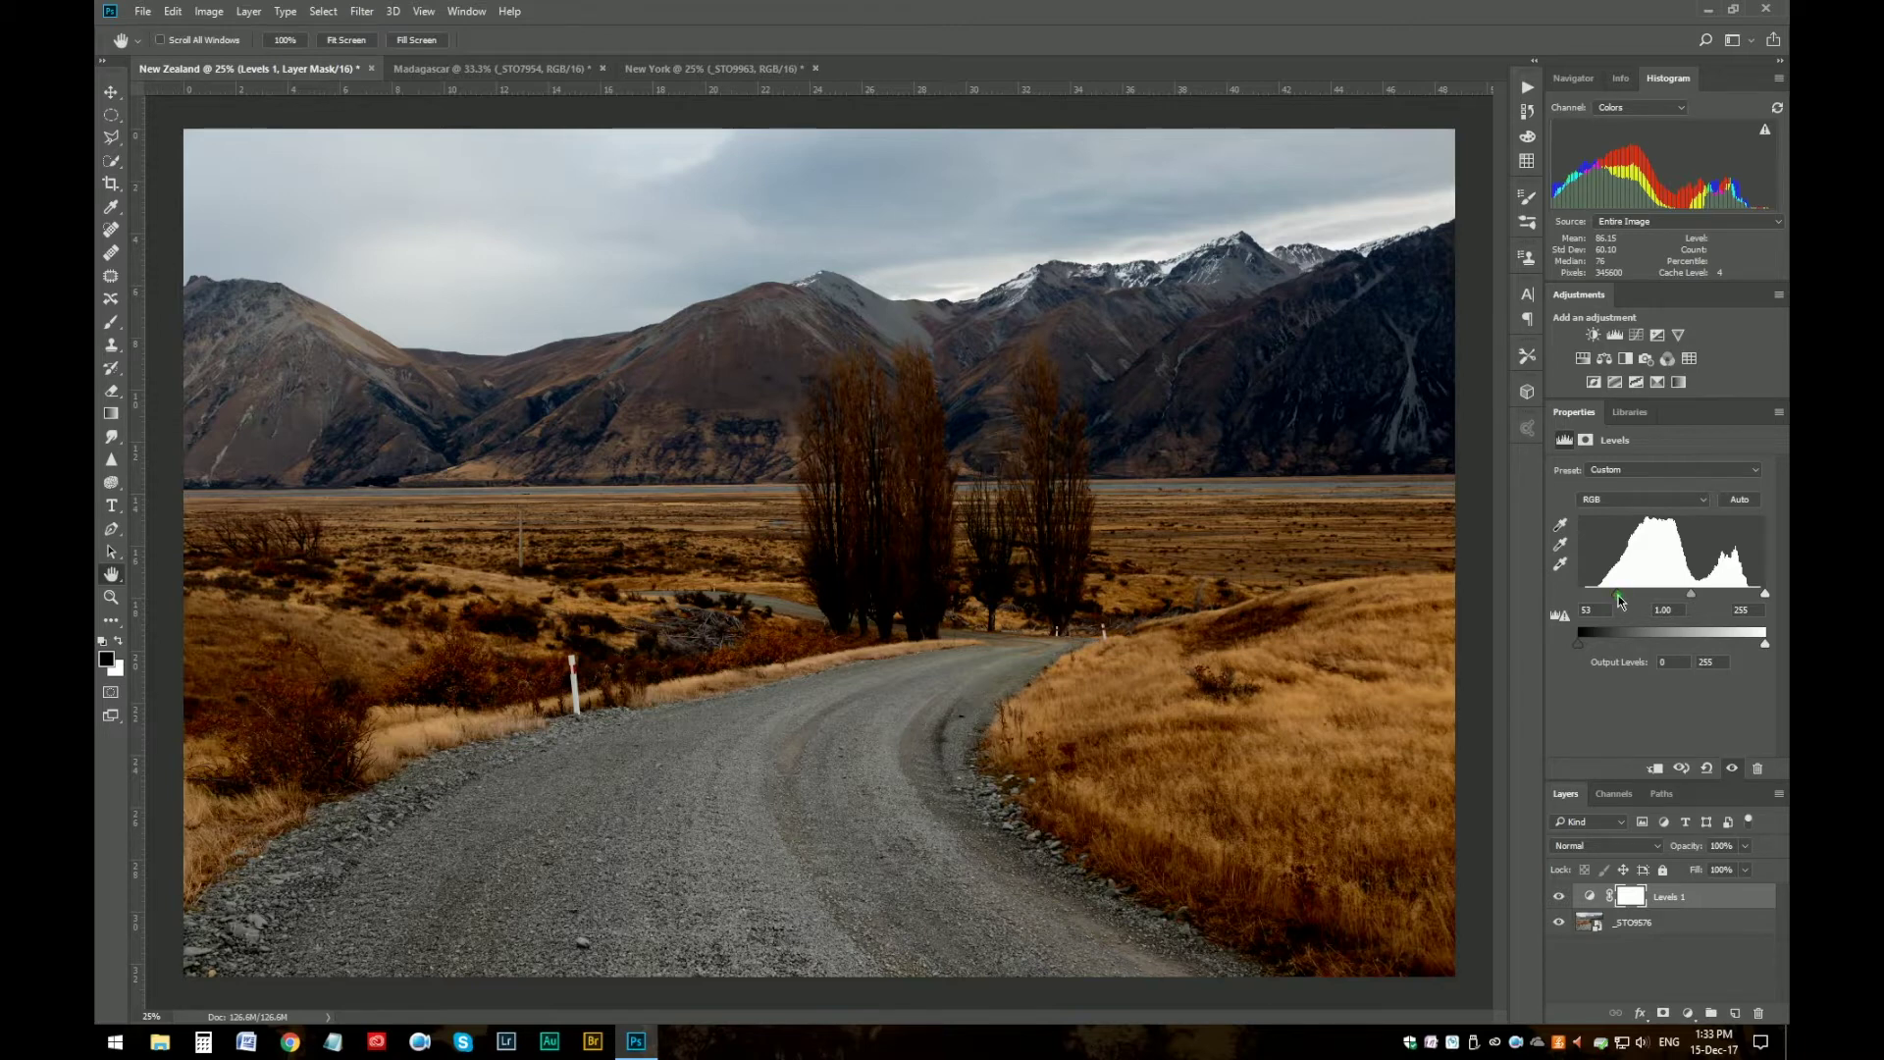
{"action": "left_click_drag", "start_coordinate": [1616, 592], "coordinate": [1630, 597]}
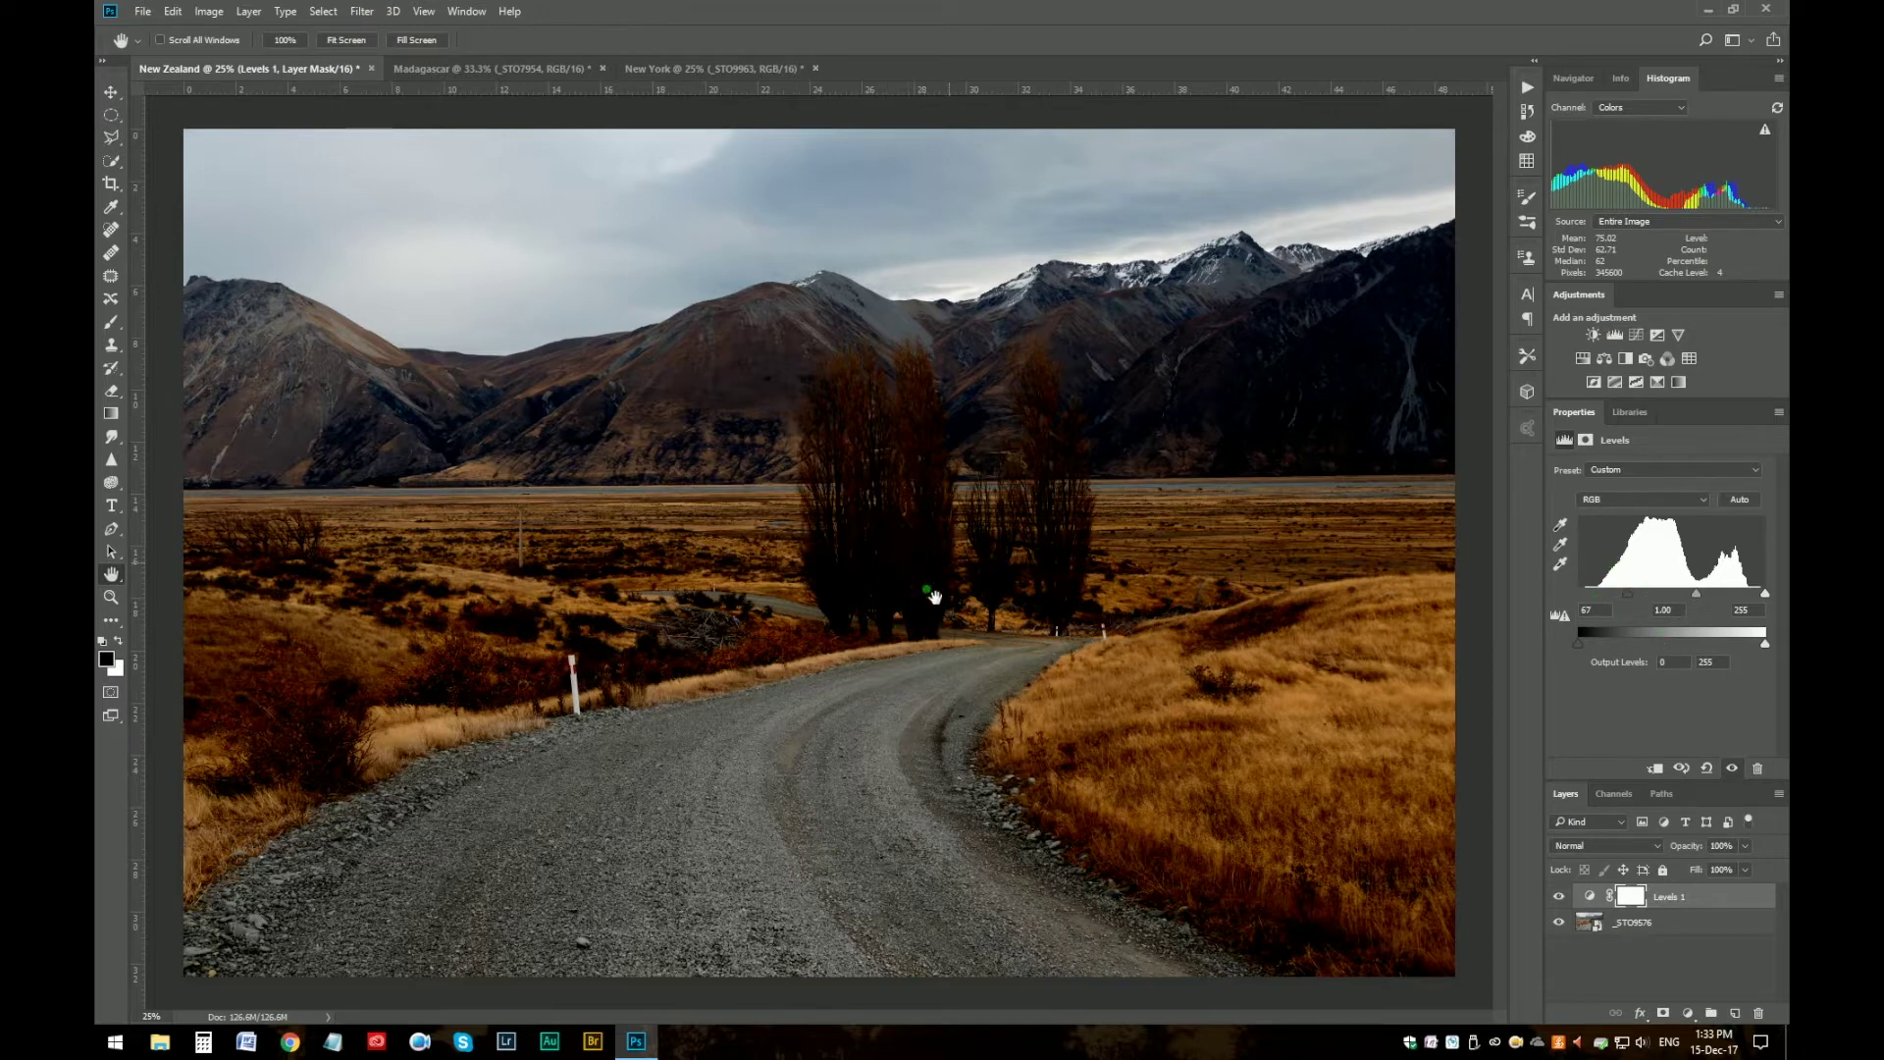
{"action": "left_click_drag", "start_coordinate": [1626, 593], "coordinate": [1570, 593]}
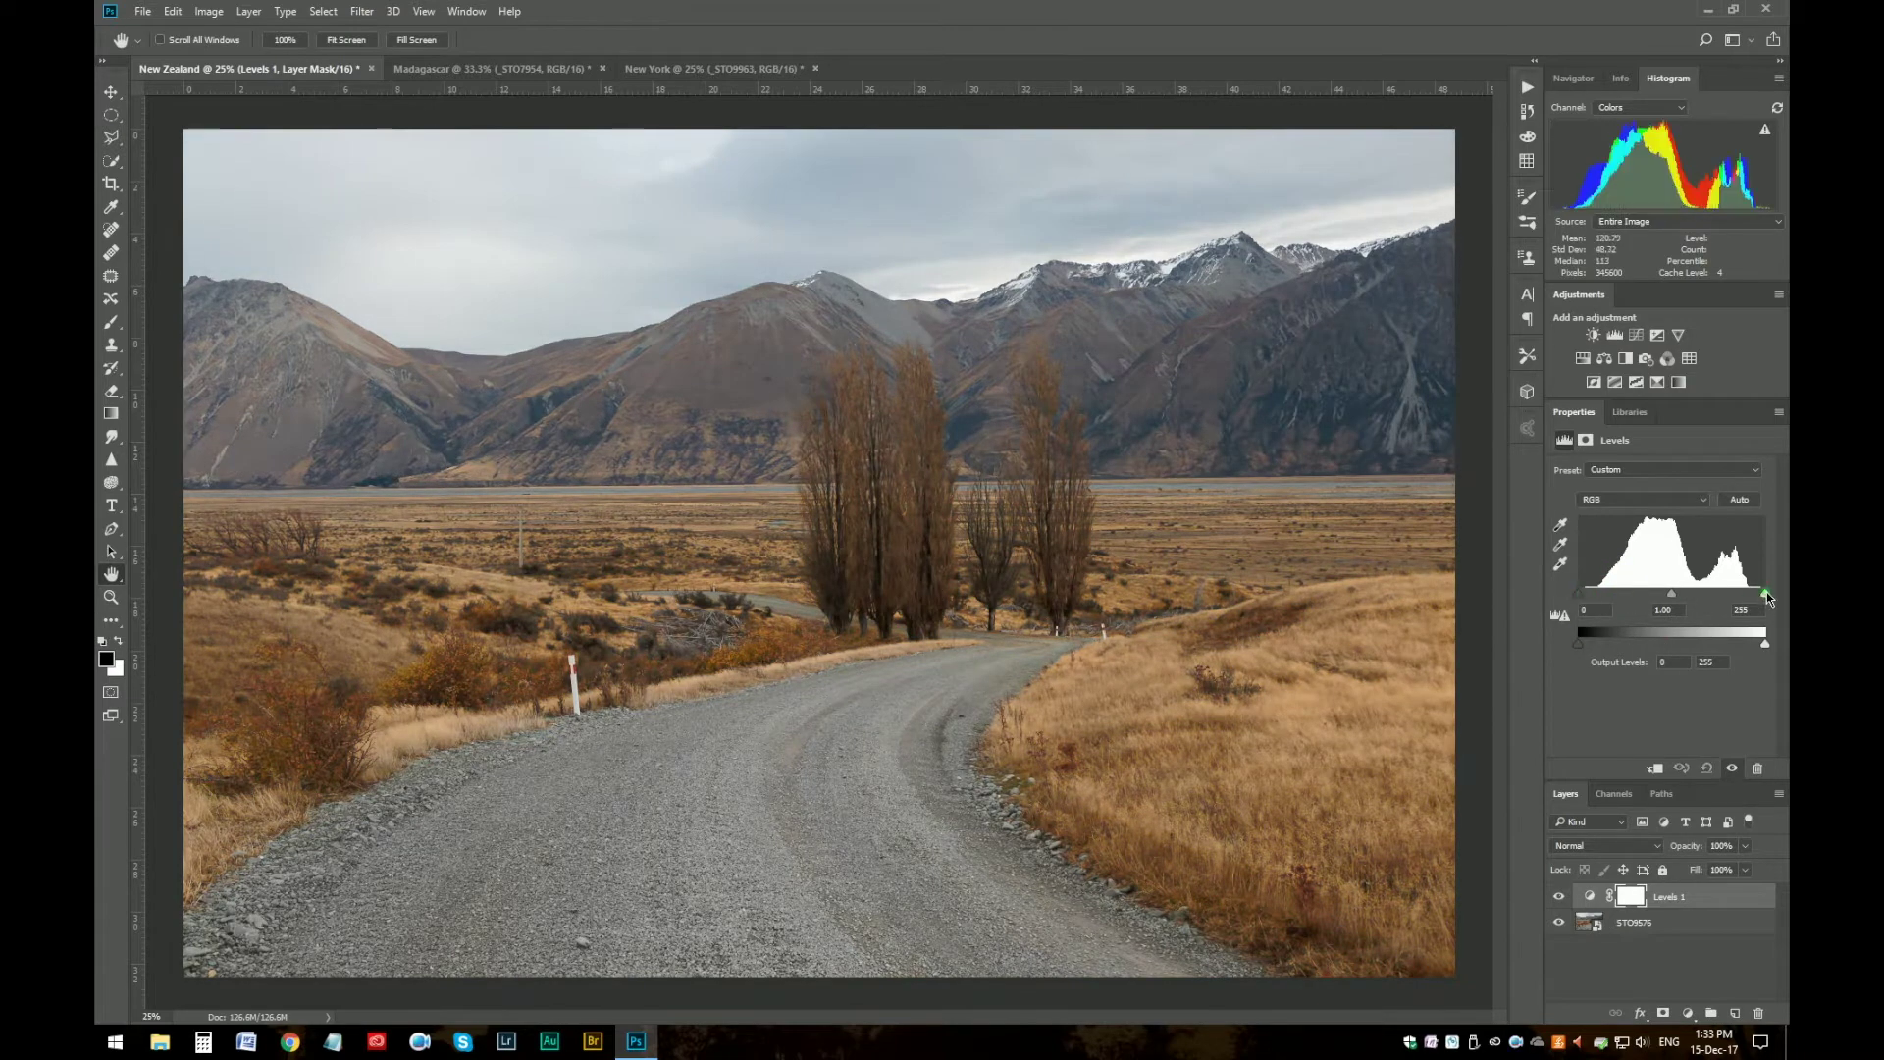
- Try lowering the Levels white input to 195 and then 168, and return it to 255
{"action": "left_click_drag", "start_coordinate": [1763, 591], "coordinate": [1721, 593]}
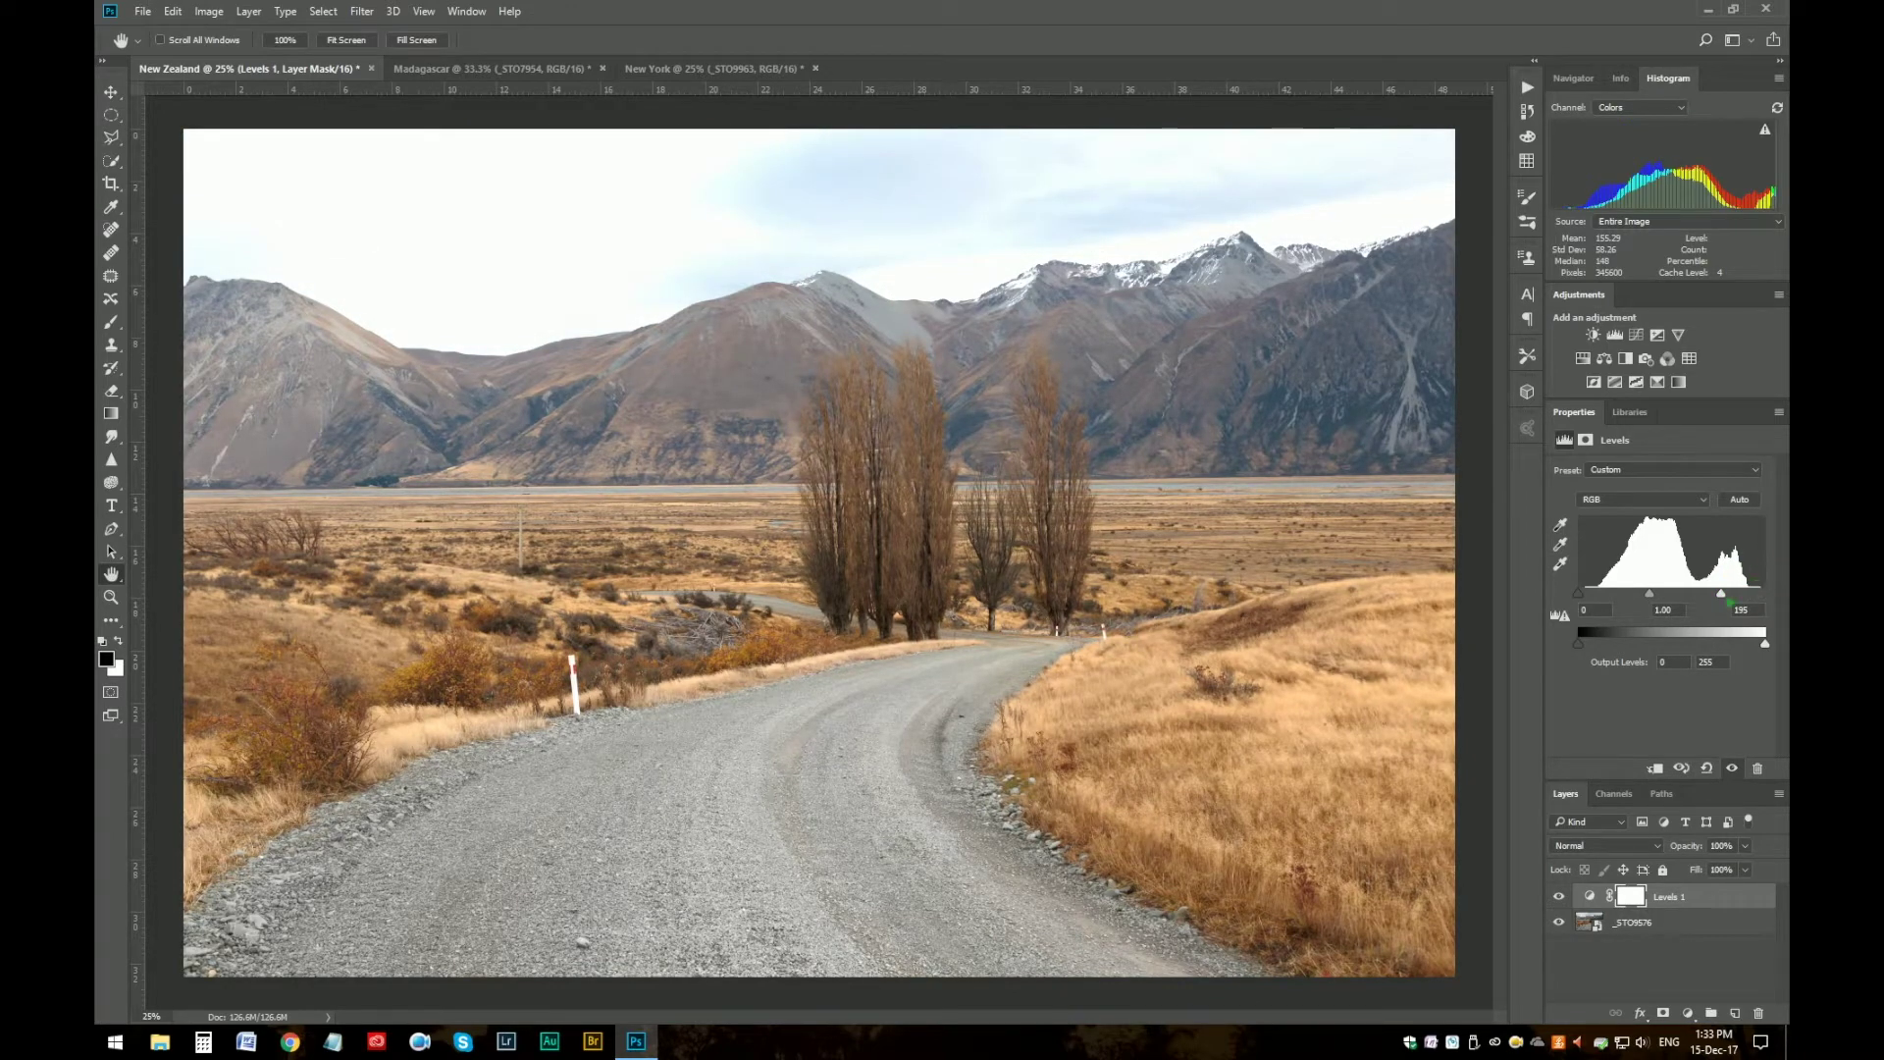
{"action": "left_click_drag", "start_coordinate": [1719, 595], "coordinate": [1700, 592]}
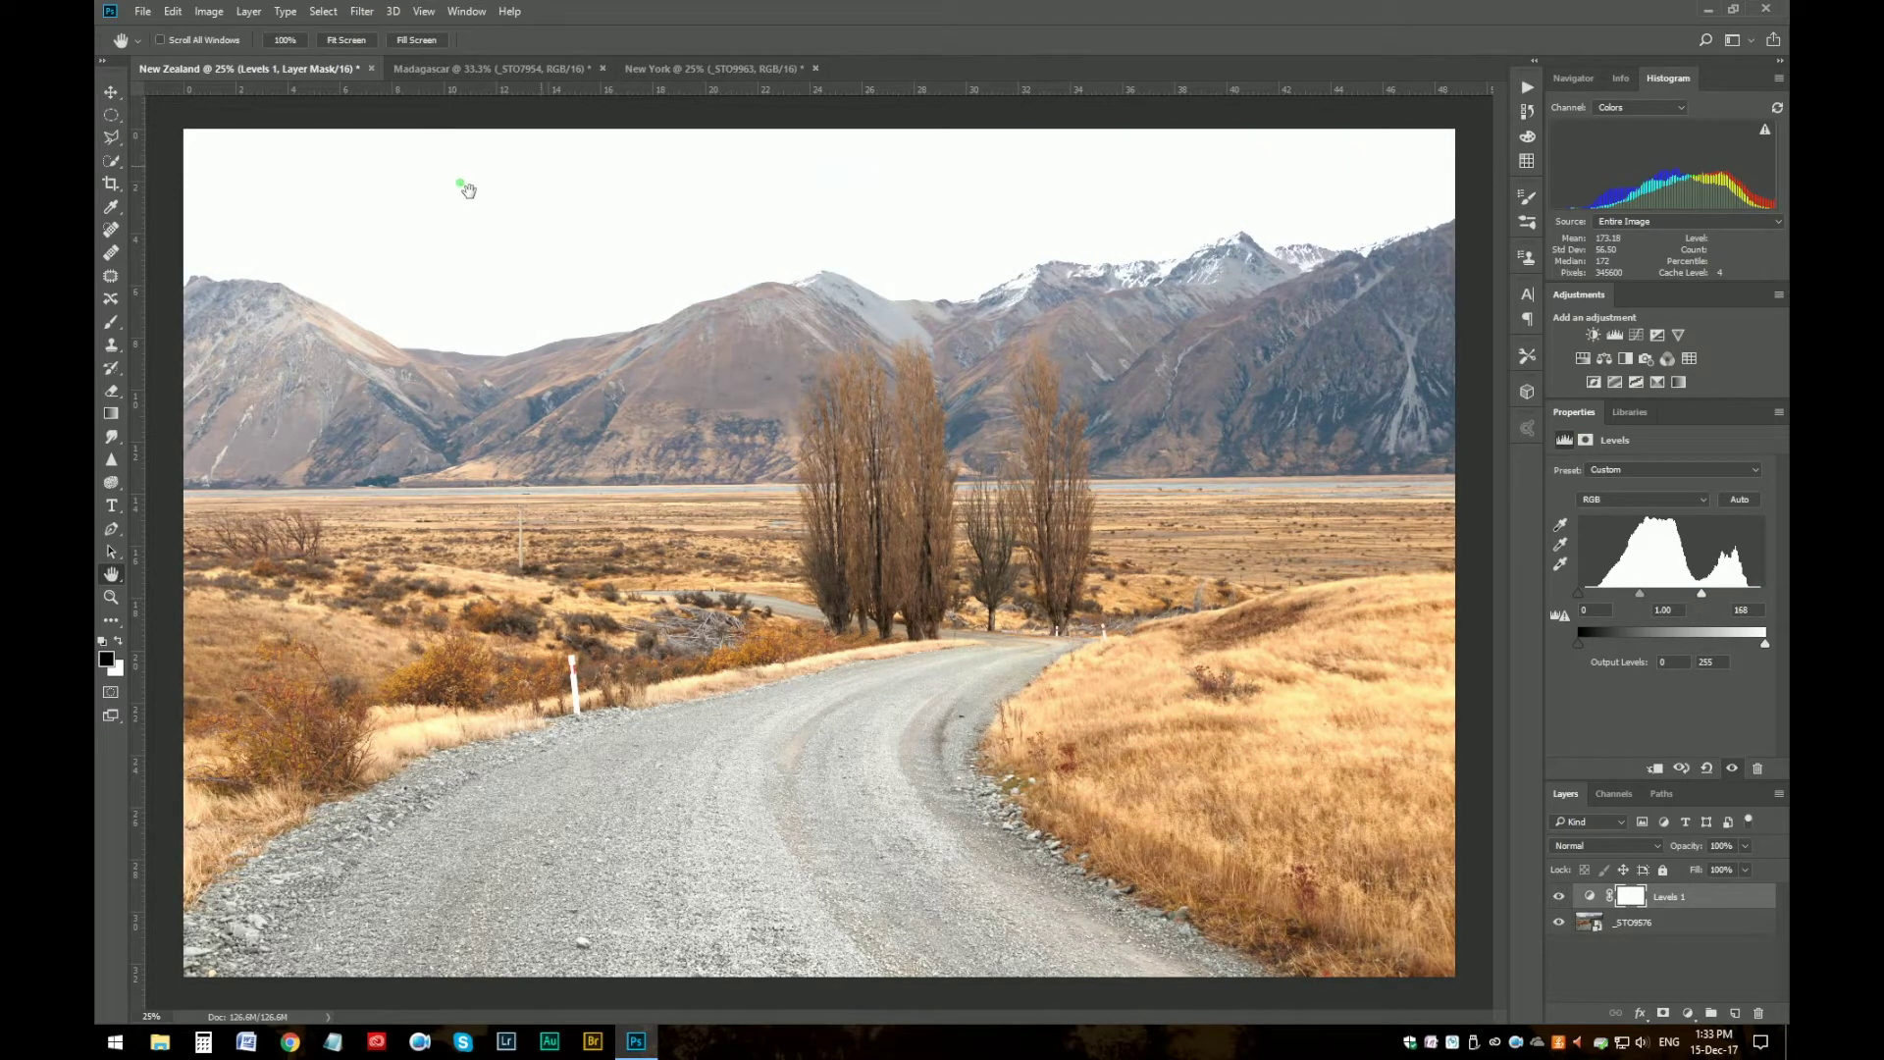
{"action": "left_click_drag", "start_coordinate": [1703, 593], "coordinate": [1778, 604]}
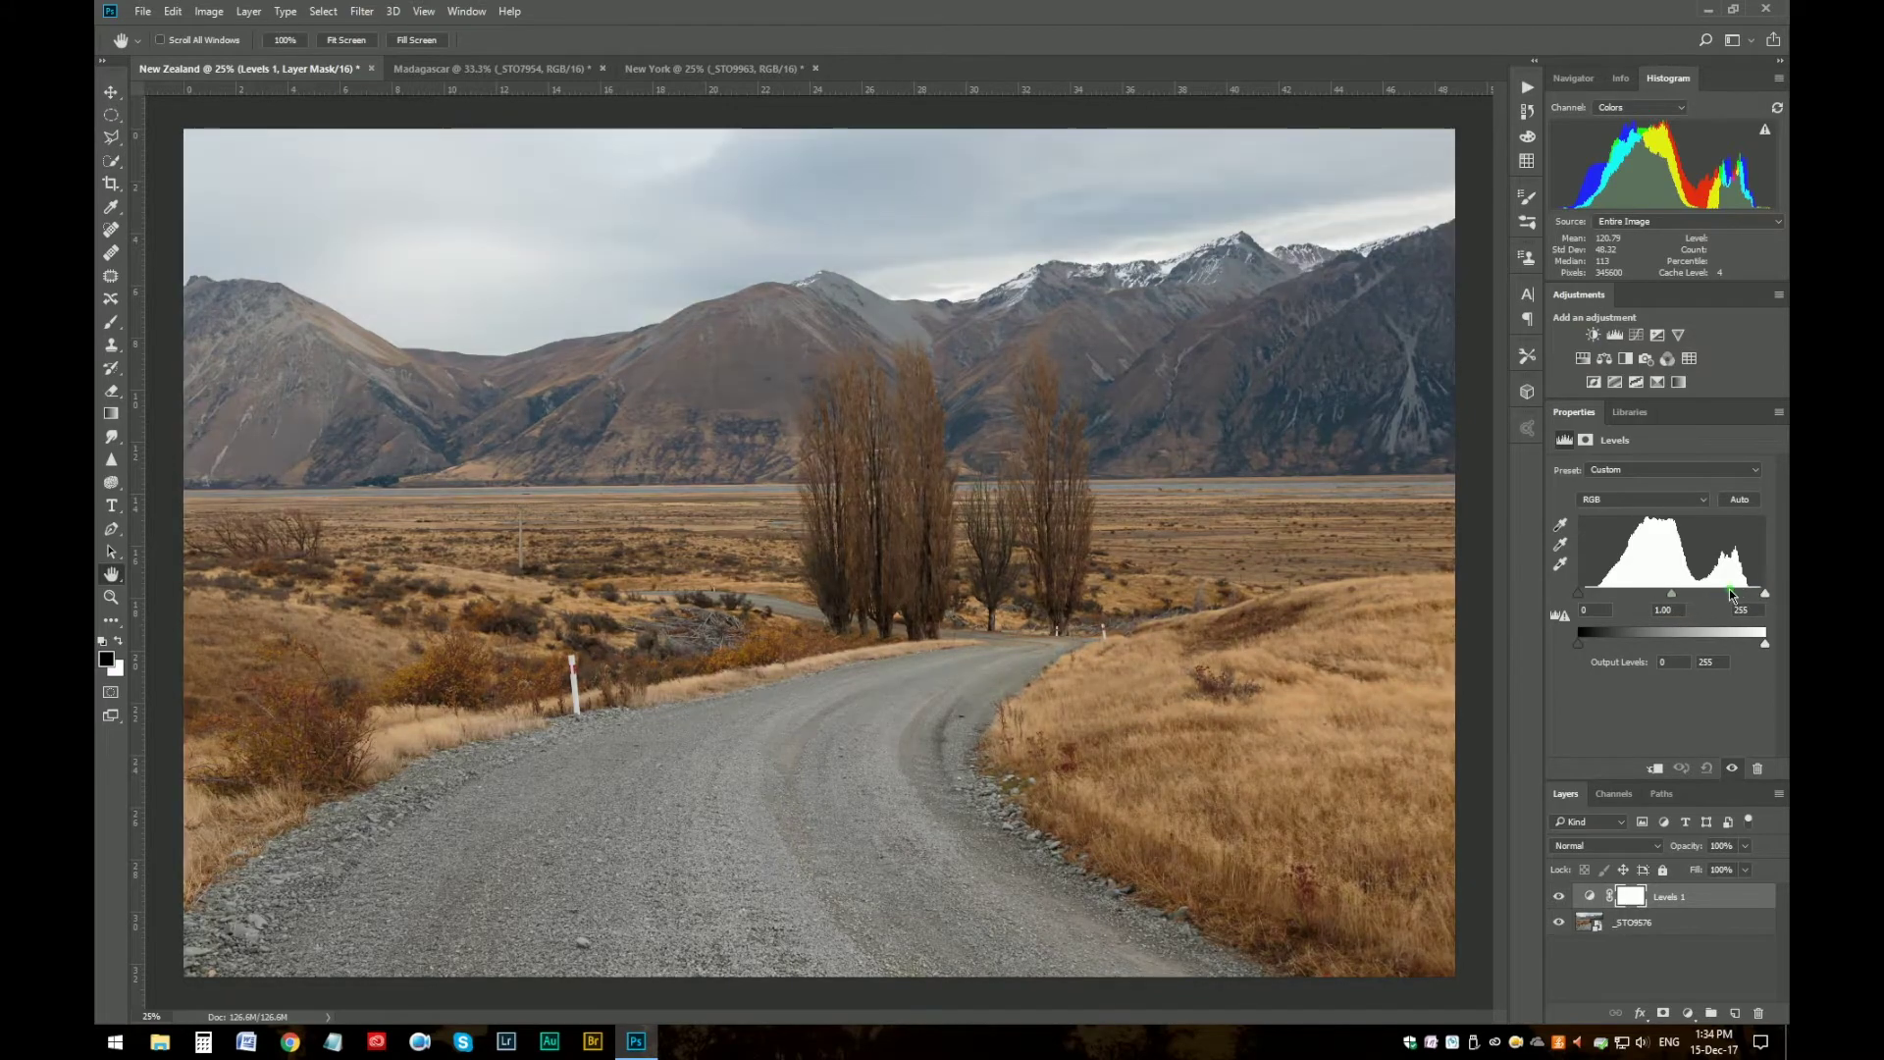
- Try a black input level of 77 with the black output level at 69 and then 52, and return both to 0
{"action": "mouse_move", "coordinate": [1579, 592]}
{"action": "left_mouse_down"}
{"action": "mouse_move", "coordinate": [1624, 594]}
{"action": "mouse_move", "coordinate": [1577, 593]}
{"action": "left_mouse_up"}
{"action": "mouse_move", "coordinate": [1676, 593]}
{"action": "left_mouse_down"}
{"action": "mouse_move", "coordinate": [1654, 595]}
{"action": "mouse_move", "coordinate": [1697, 595]}
{"action": "mouse_move", "coordinate": [1625, 600]}
{"action": "mouse_move", "coordinate": [1709, 604]}
{"action": "mouse_move", "coordinate": [1674, 597]}
{"action": "left_mouse_up"}
{"action": "left_click_drag", "start_coordinate": [1578, 592], "coordinate": [1576, 643]}
{"action": "left_click", "coordinate": [1577, 643]}
{"action": "mouse_move", "coordinate": [1604, 648]}
{"action": "left_mouse_down"}
{"action": "mouse_move", "coordinate": [1580, 644]}
{"action": "mouse_move", "coordinate": [1629, 645]}
{"action": "left_mouse_up"}
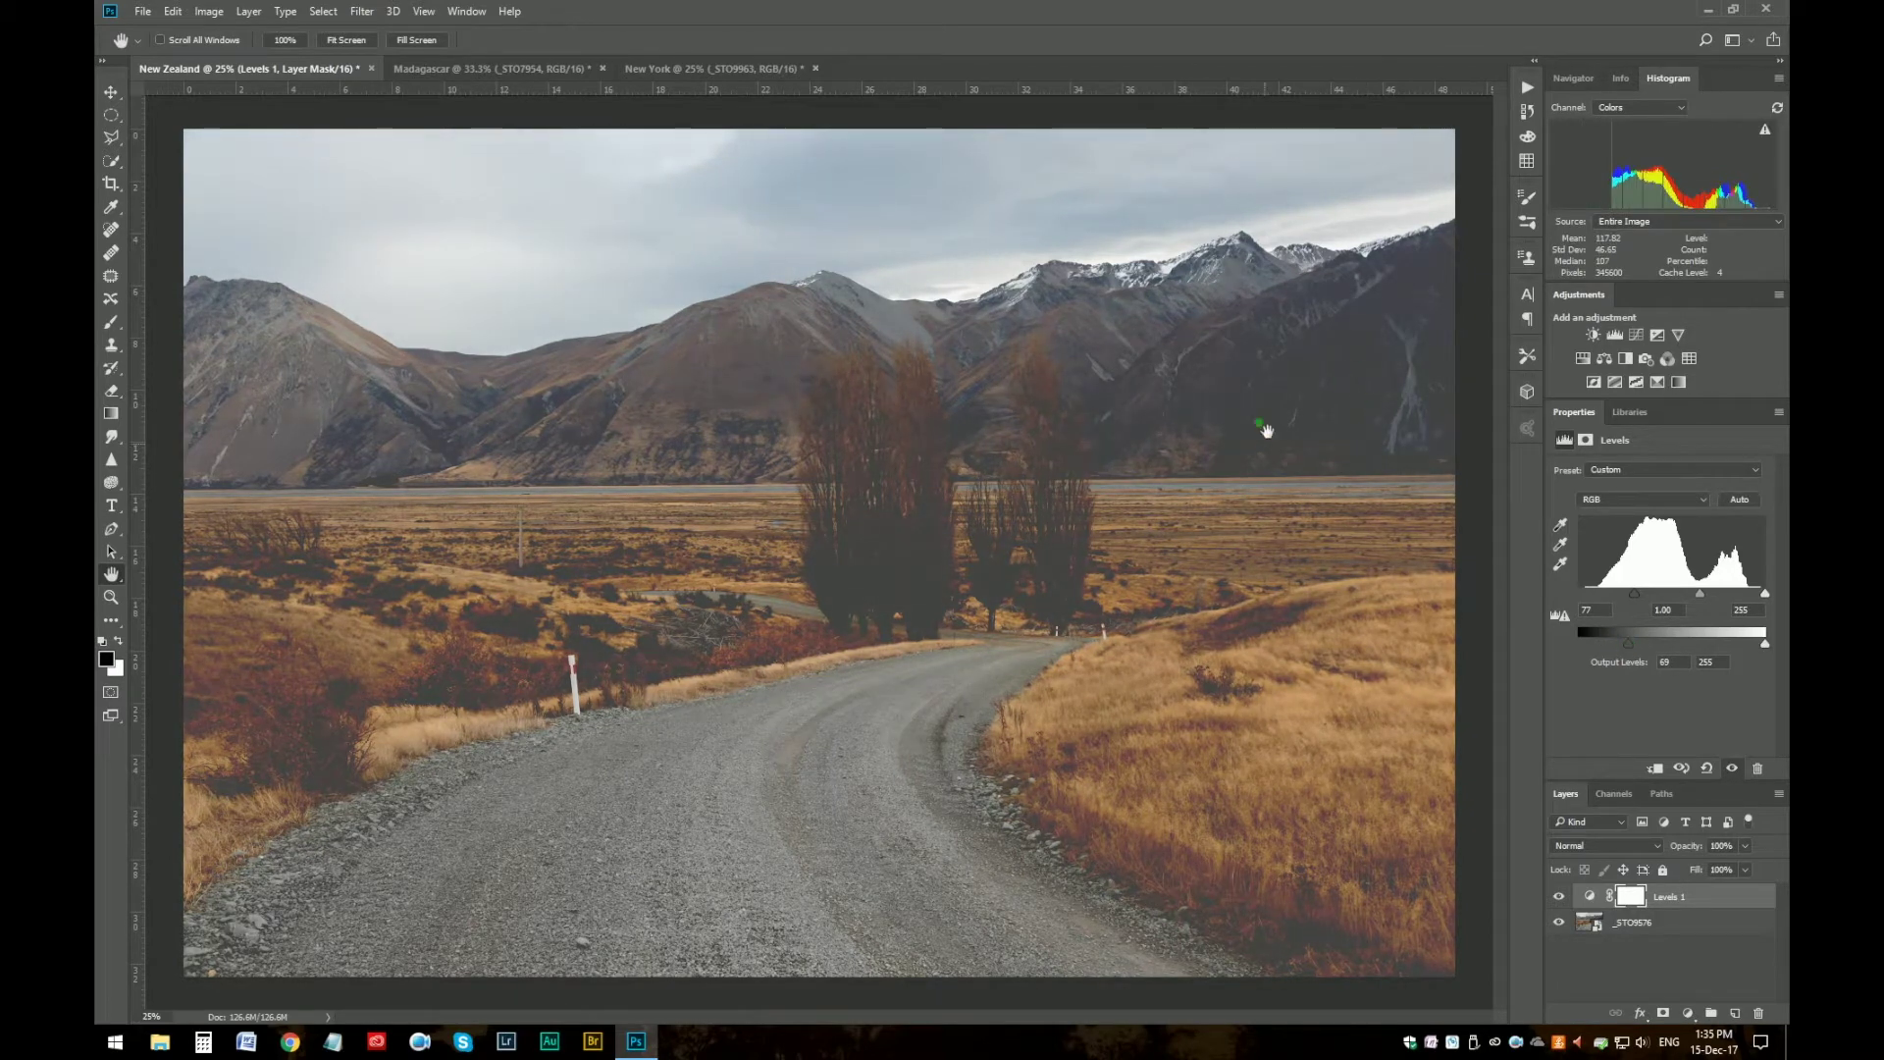
{"action": "mouse_move", "coordinate": [1634, 644]}
{"action": "left_mouse_down"}
{"action": "mouse_move", "coordinate": [1674, 643]}
{"action": "mouse_move", "coordinate": [1615, 644]}
{"action": "left_mouse_up"}
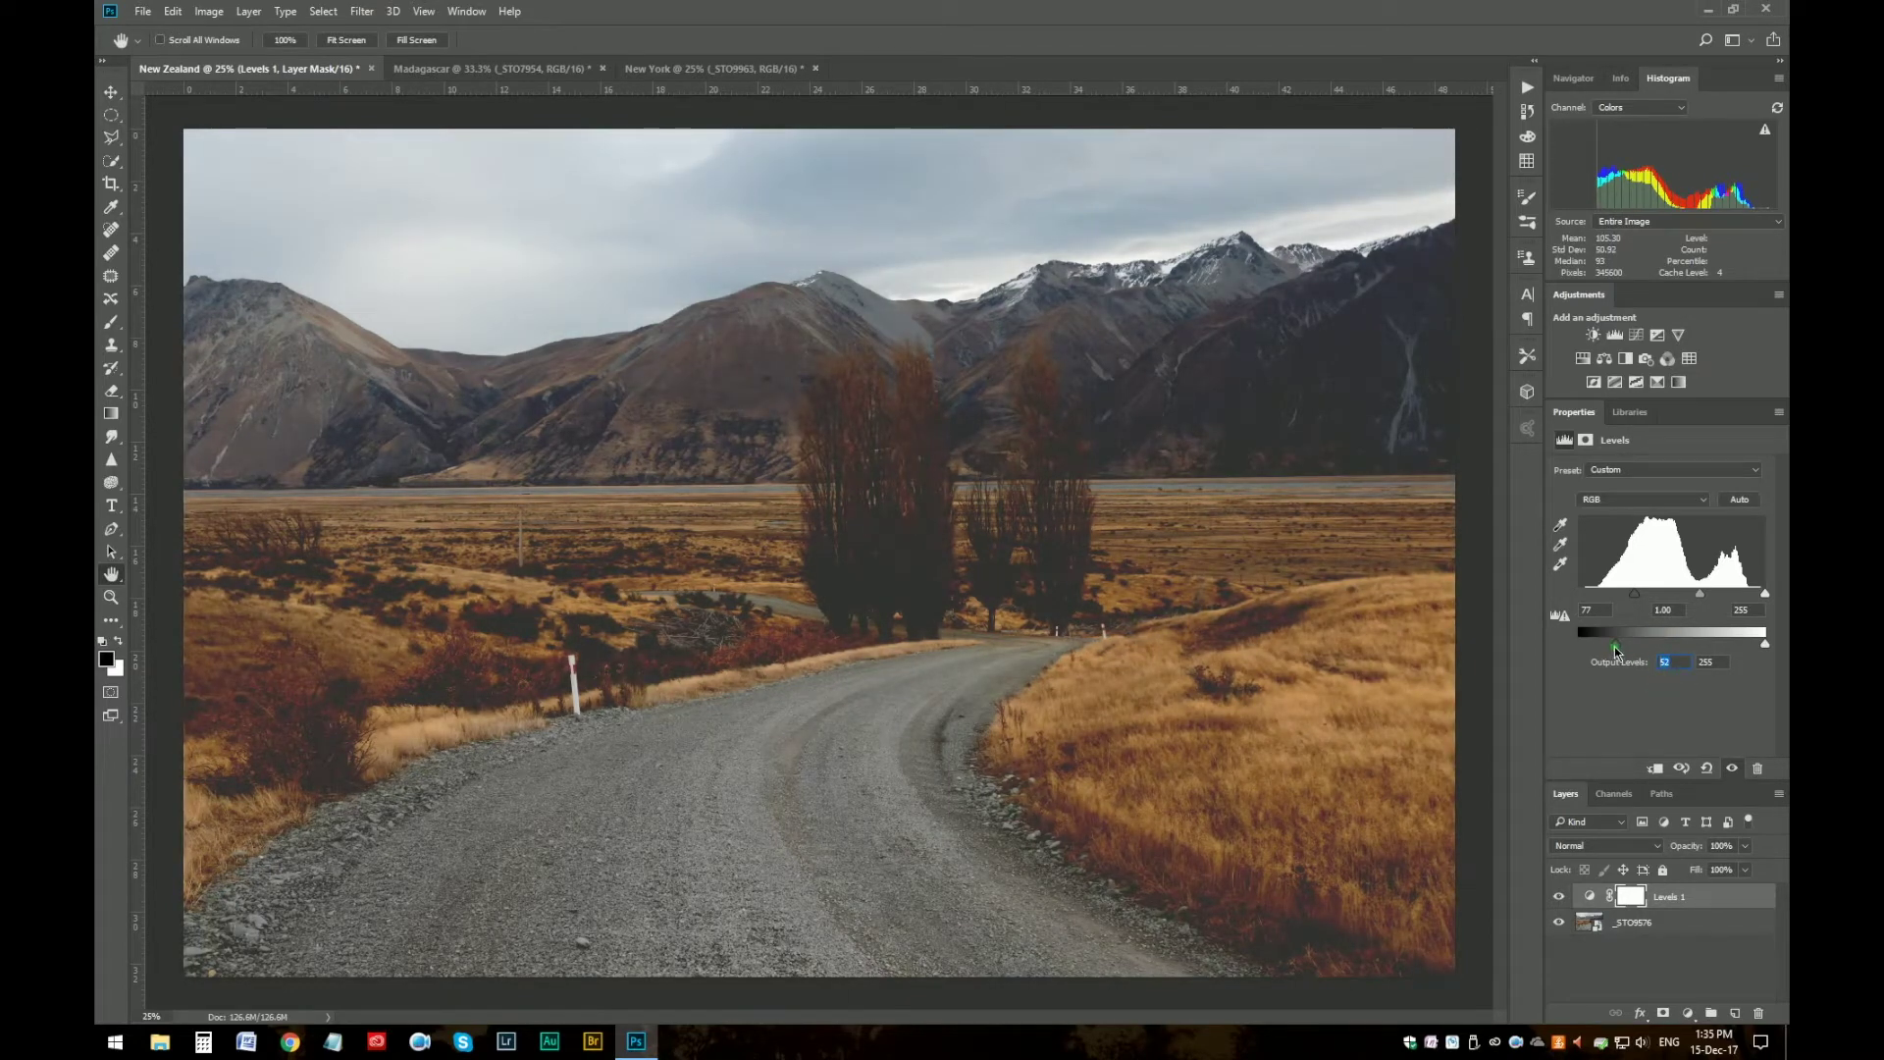
{"action": "double_click", "coordinate": [1663, 663]}
{"action": "left_click_drag", "start_coordinate": [1617, 647], "coordinate": [1577, 595]}
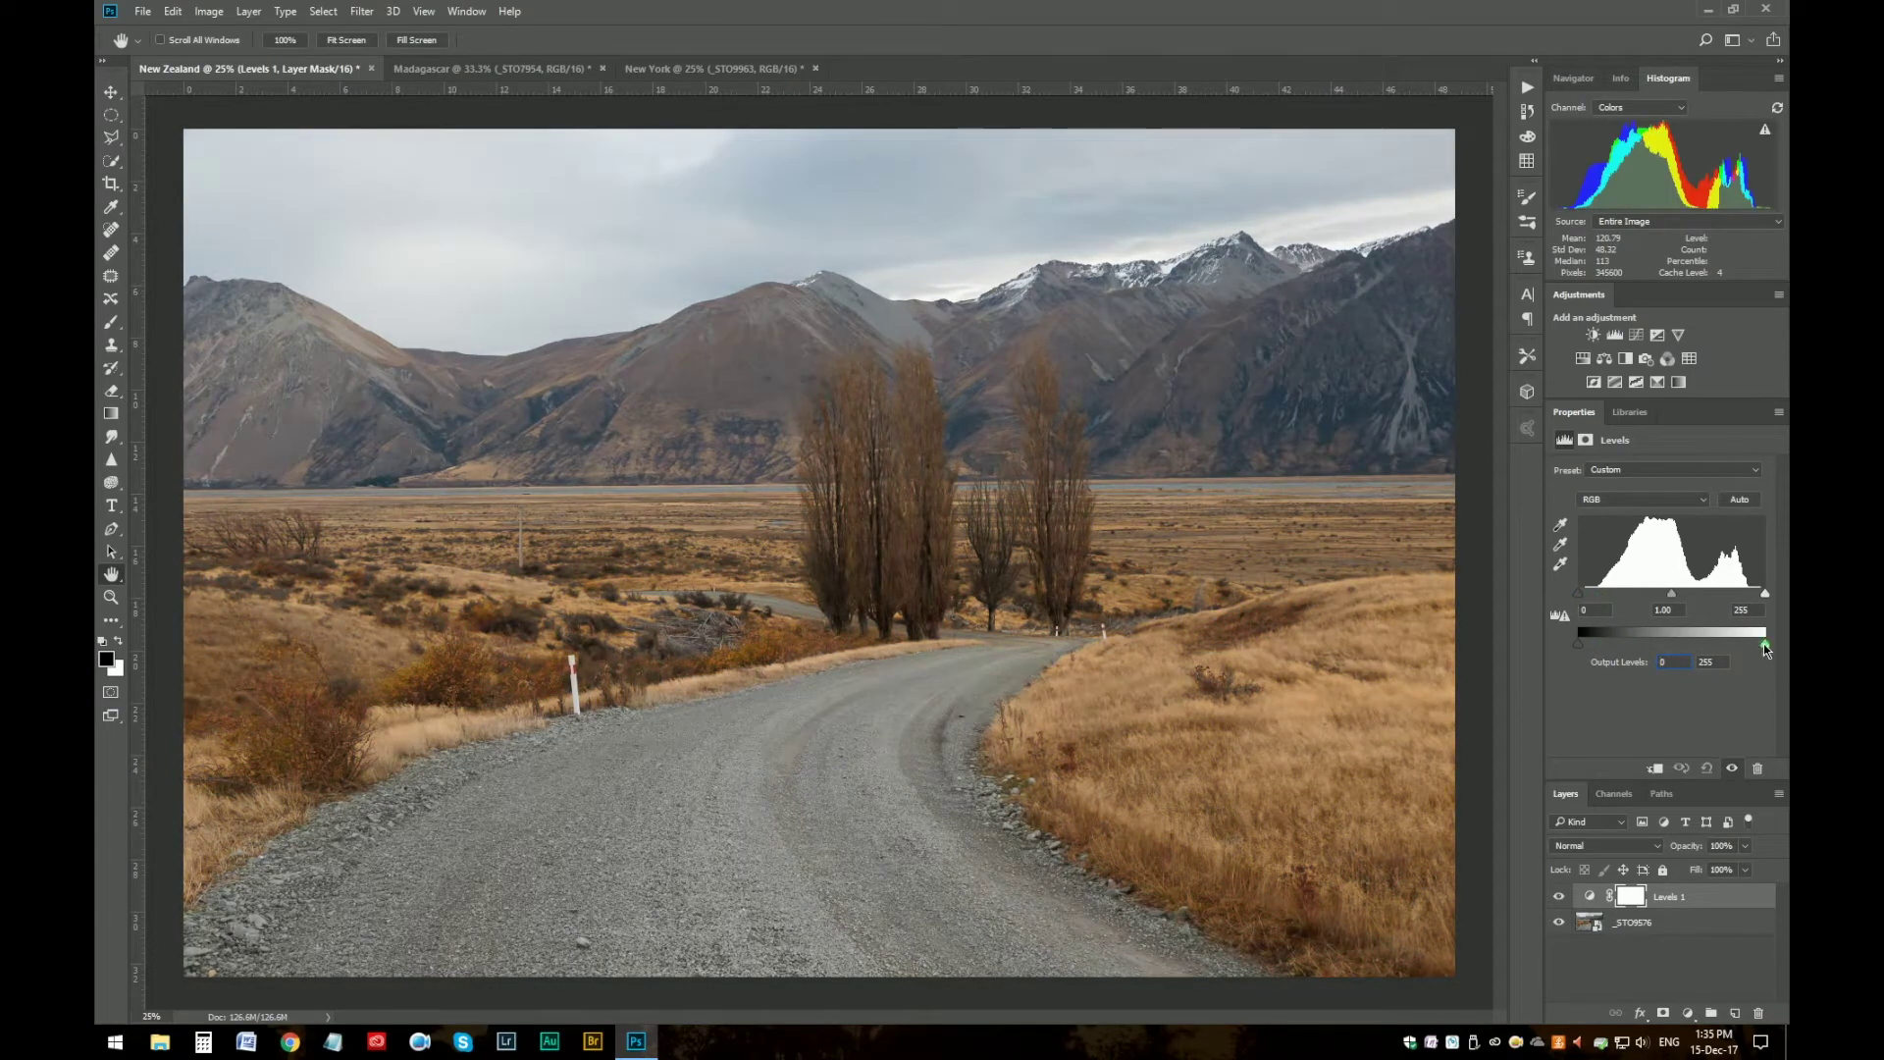
- Try a white input level of 167 with the white output level at 191 and then 189, and reset the Levels adjustment to its defaults
{"action": "left_click_drag", "start_coordinate": [1765, 594], "coordinate": [1703, 594]}
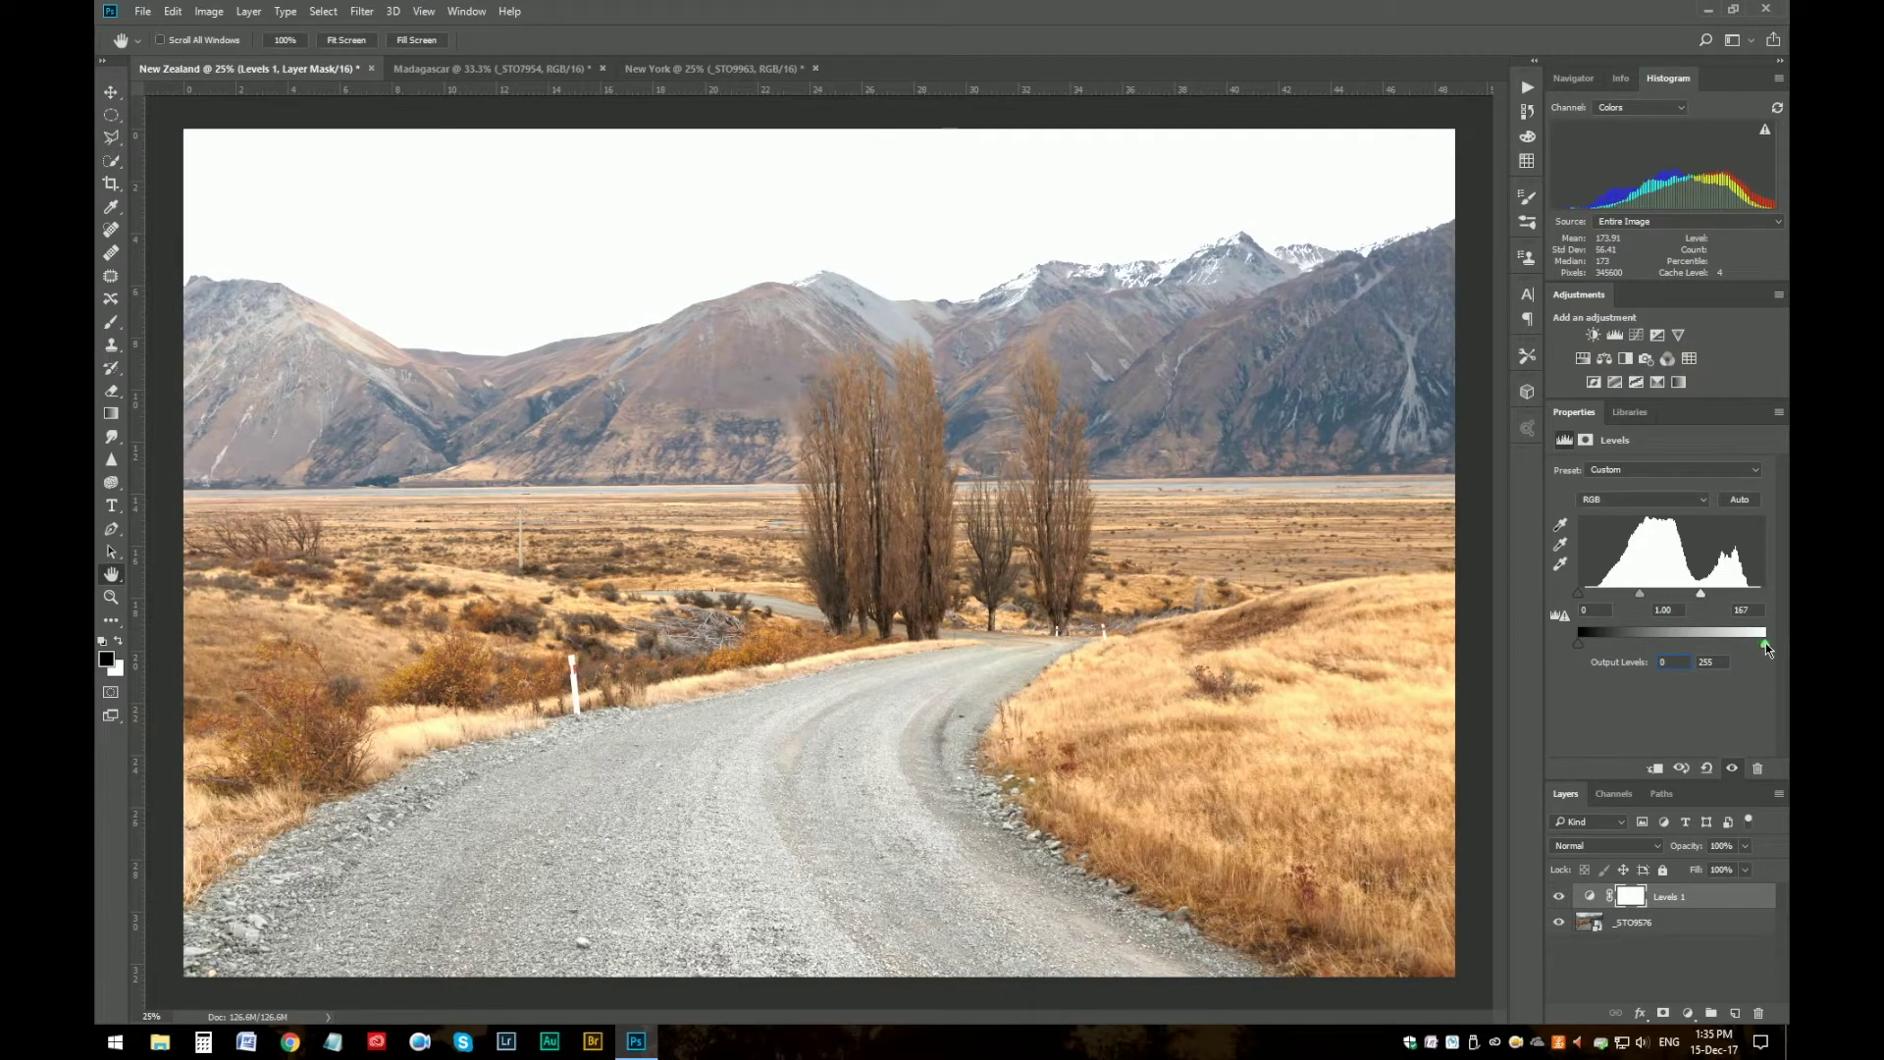
{"action": "left_click_drag", "start_coordinate": [1762, 649], "coordinate": [1719, 647]}
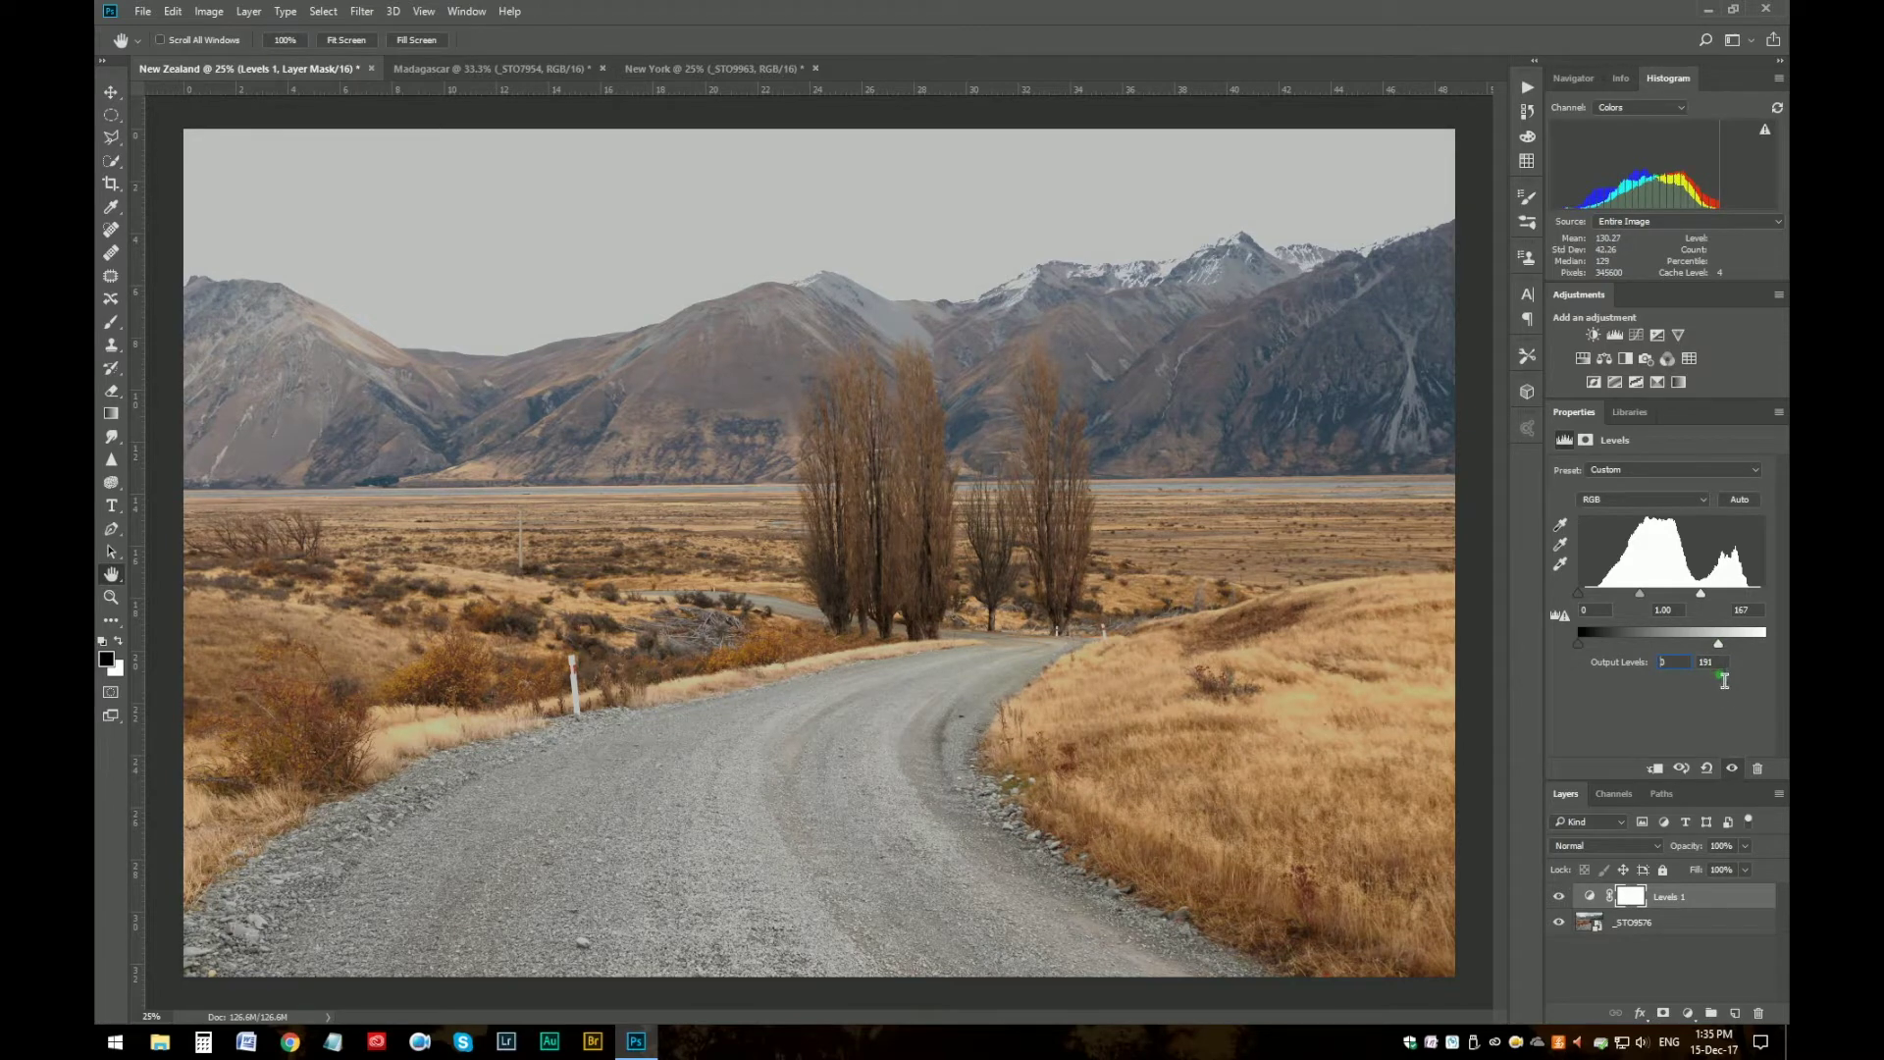
{"action": "left_click", "coordinate": [1710, 664]}
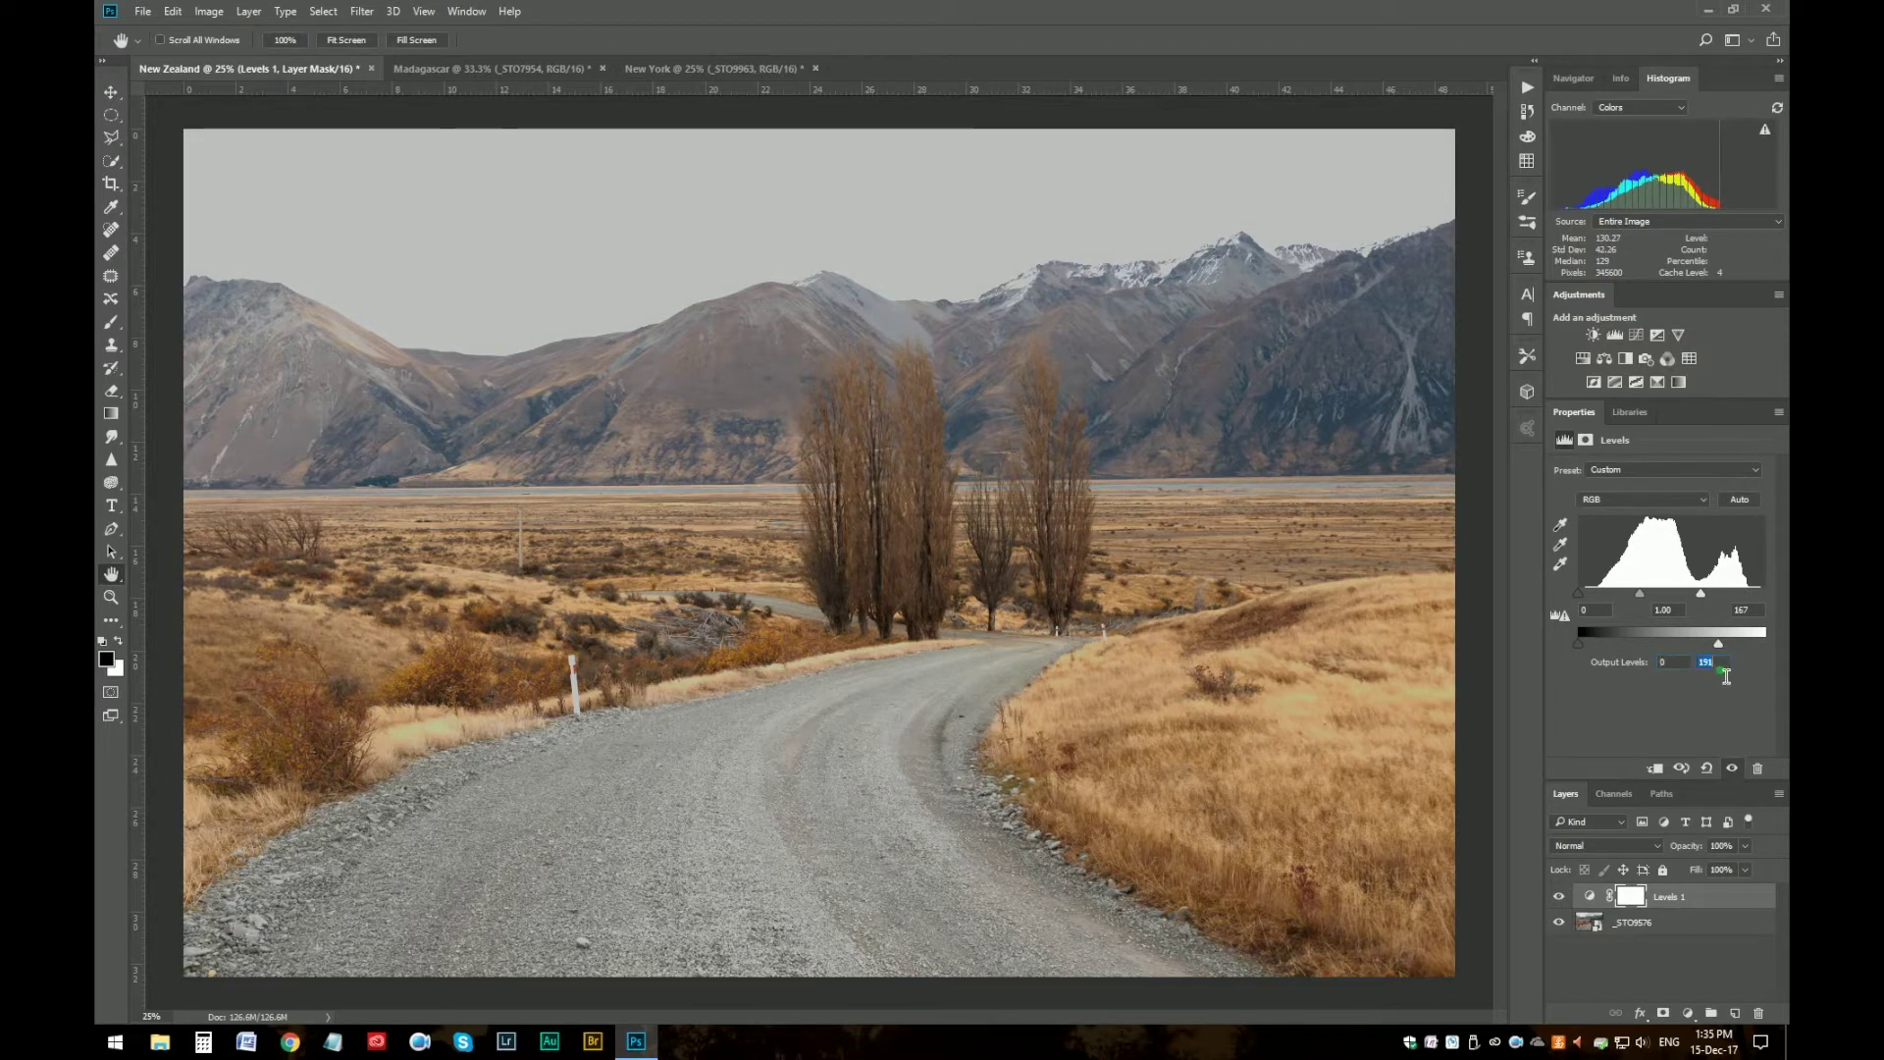
{"action": "left_click_drag", "start_coordinate": [1719, 649], "coordinate": [1717, 643]}
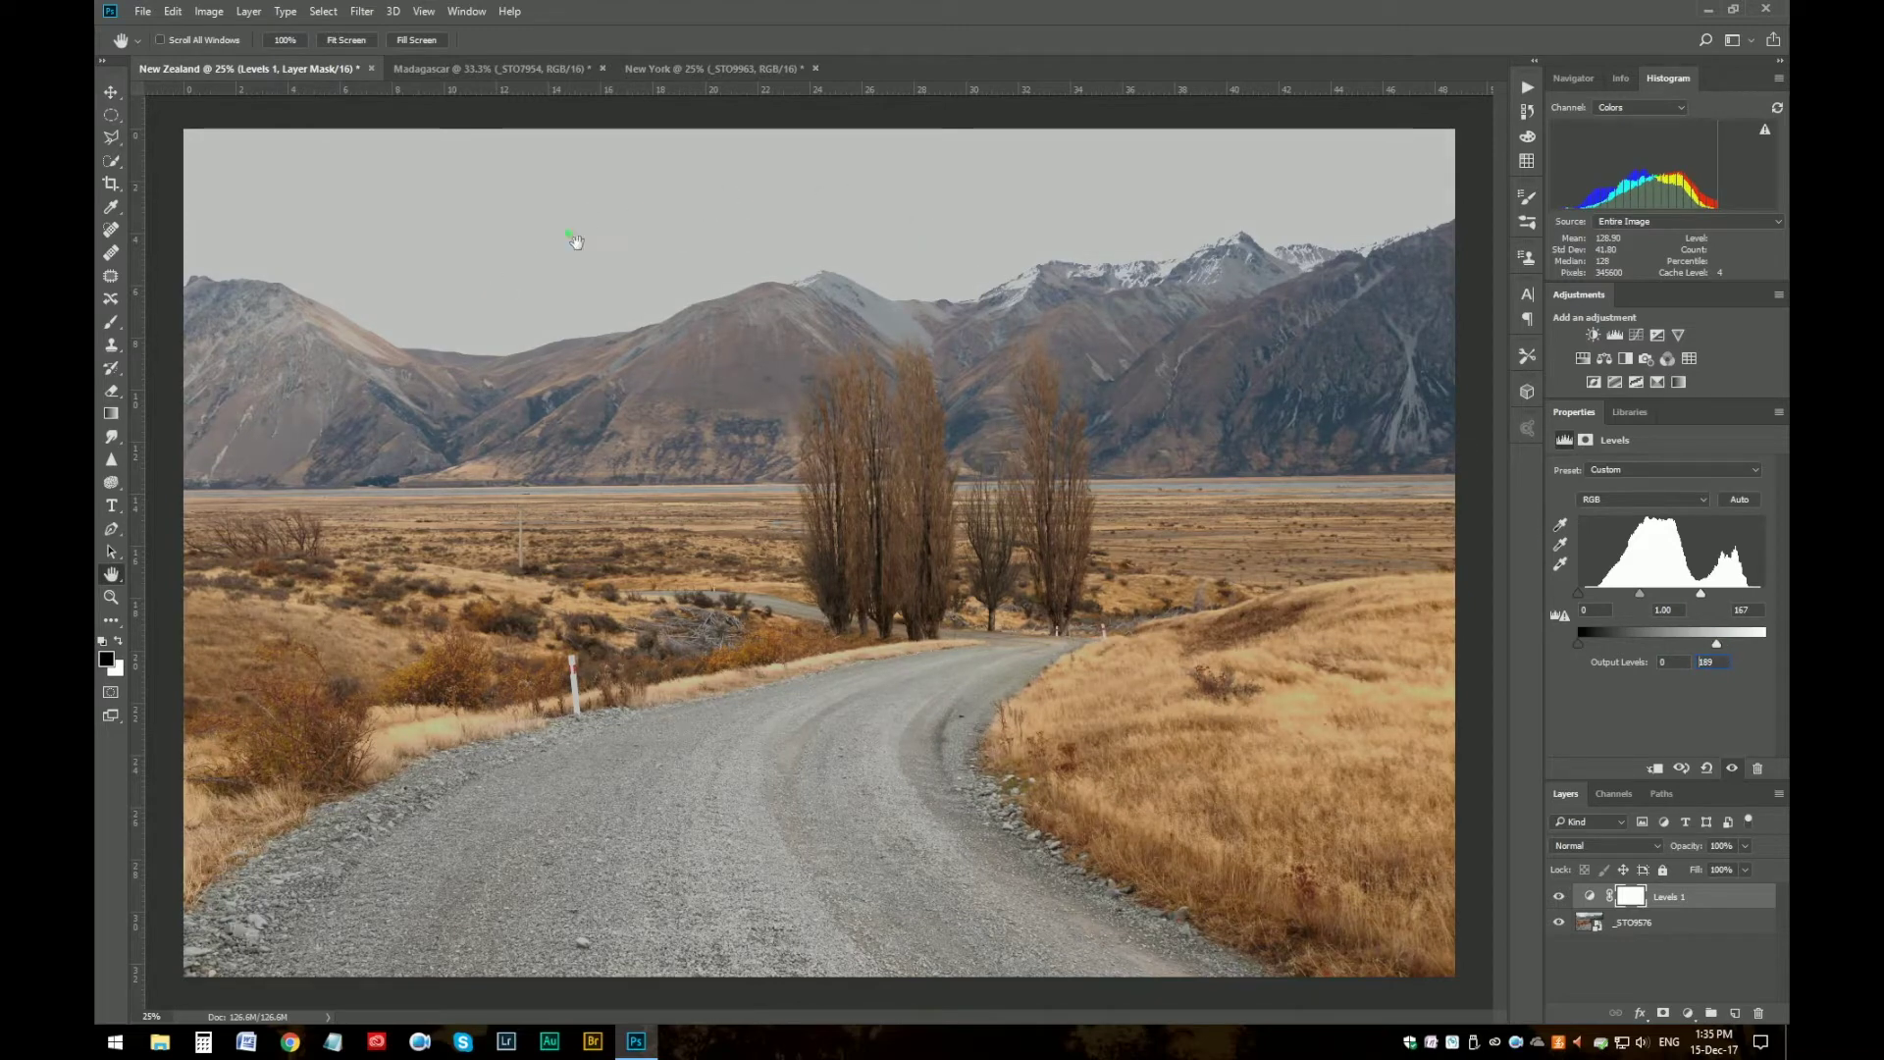
{"action": "left_click_drag", "start_coordinate": [1728, 642], "coordinate": [1777, 650]}
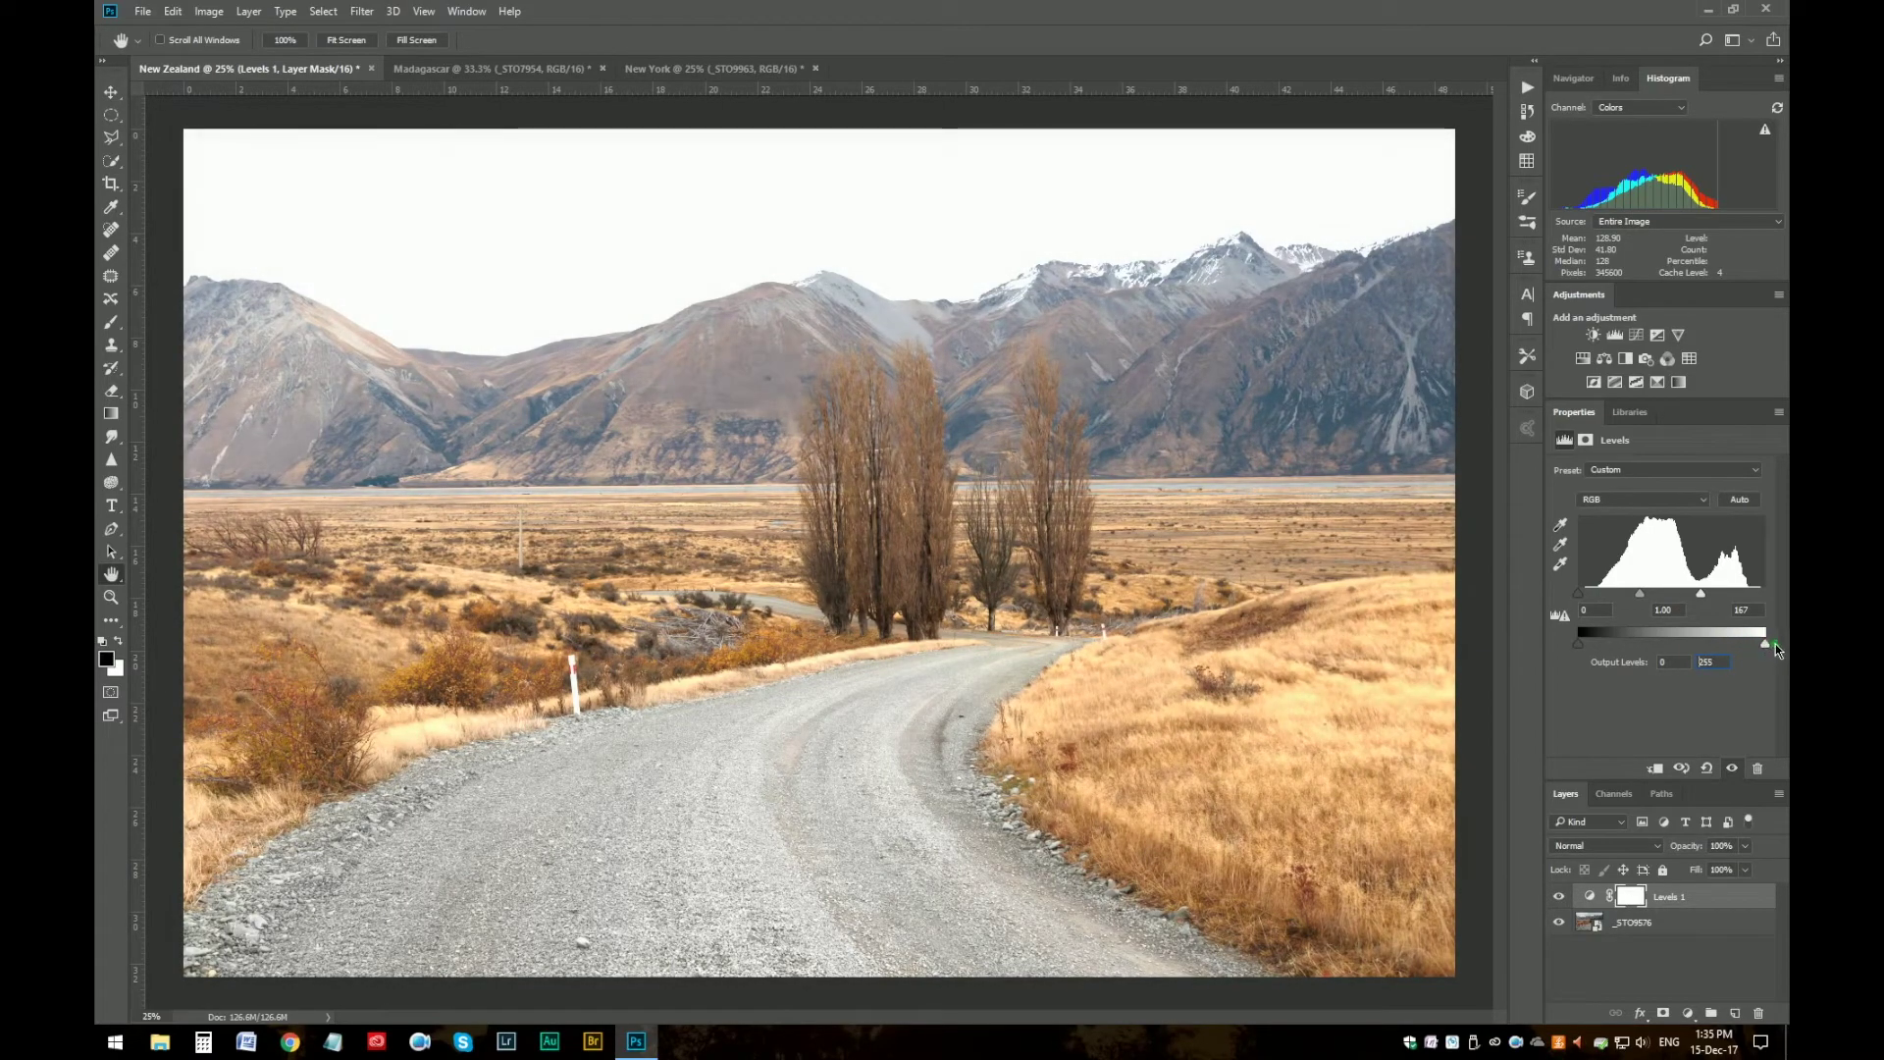
{"action": "left_click", "coordinate": [1706, 768]}
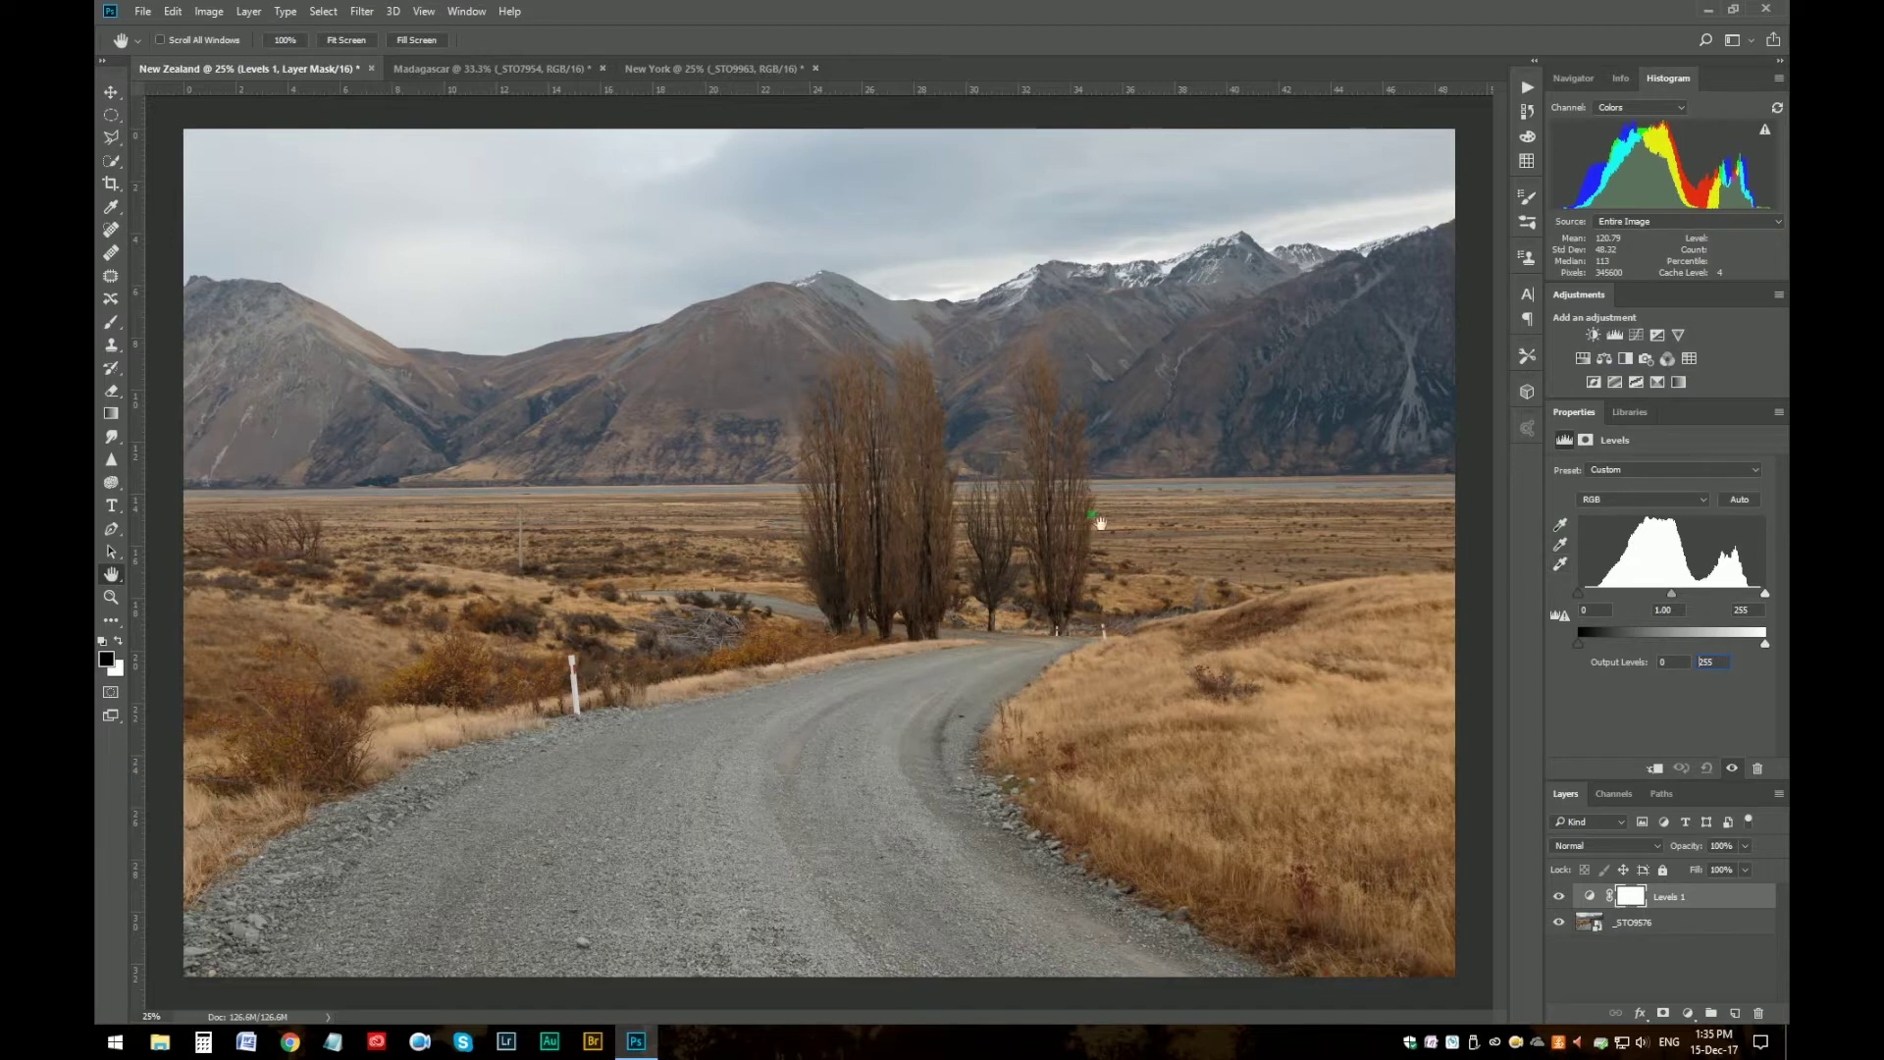
- Set the black point by sampling the dark base of the trees, and compare the photo with and without the Levels layer
{"action": "left_click", "coordinate": [1562, 526]}
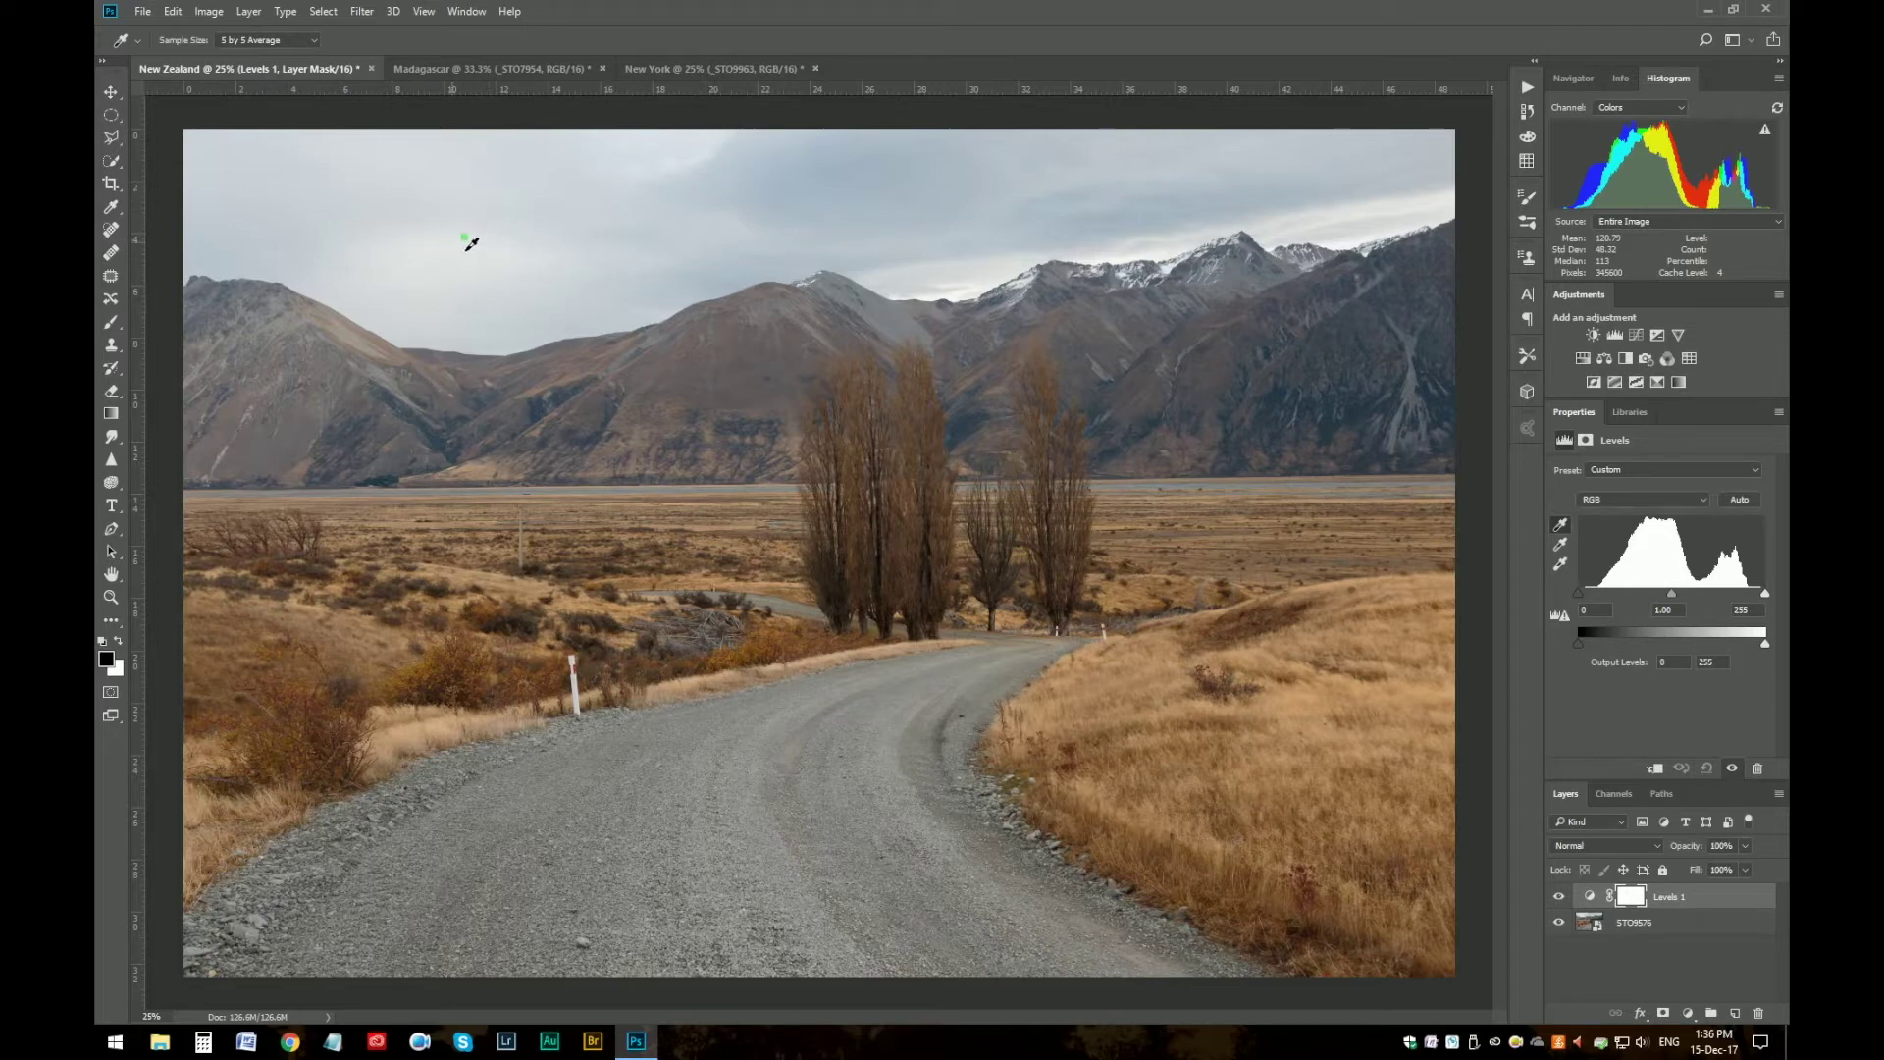
{"action": "left_click", "coordinate": [309, 42]}
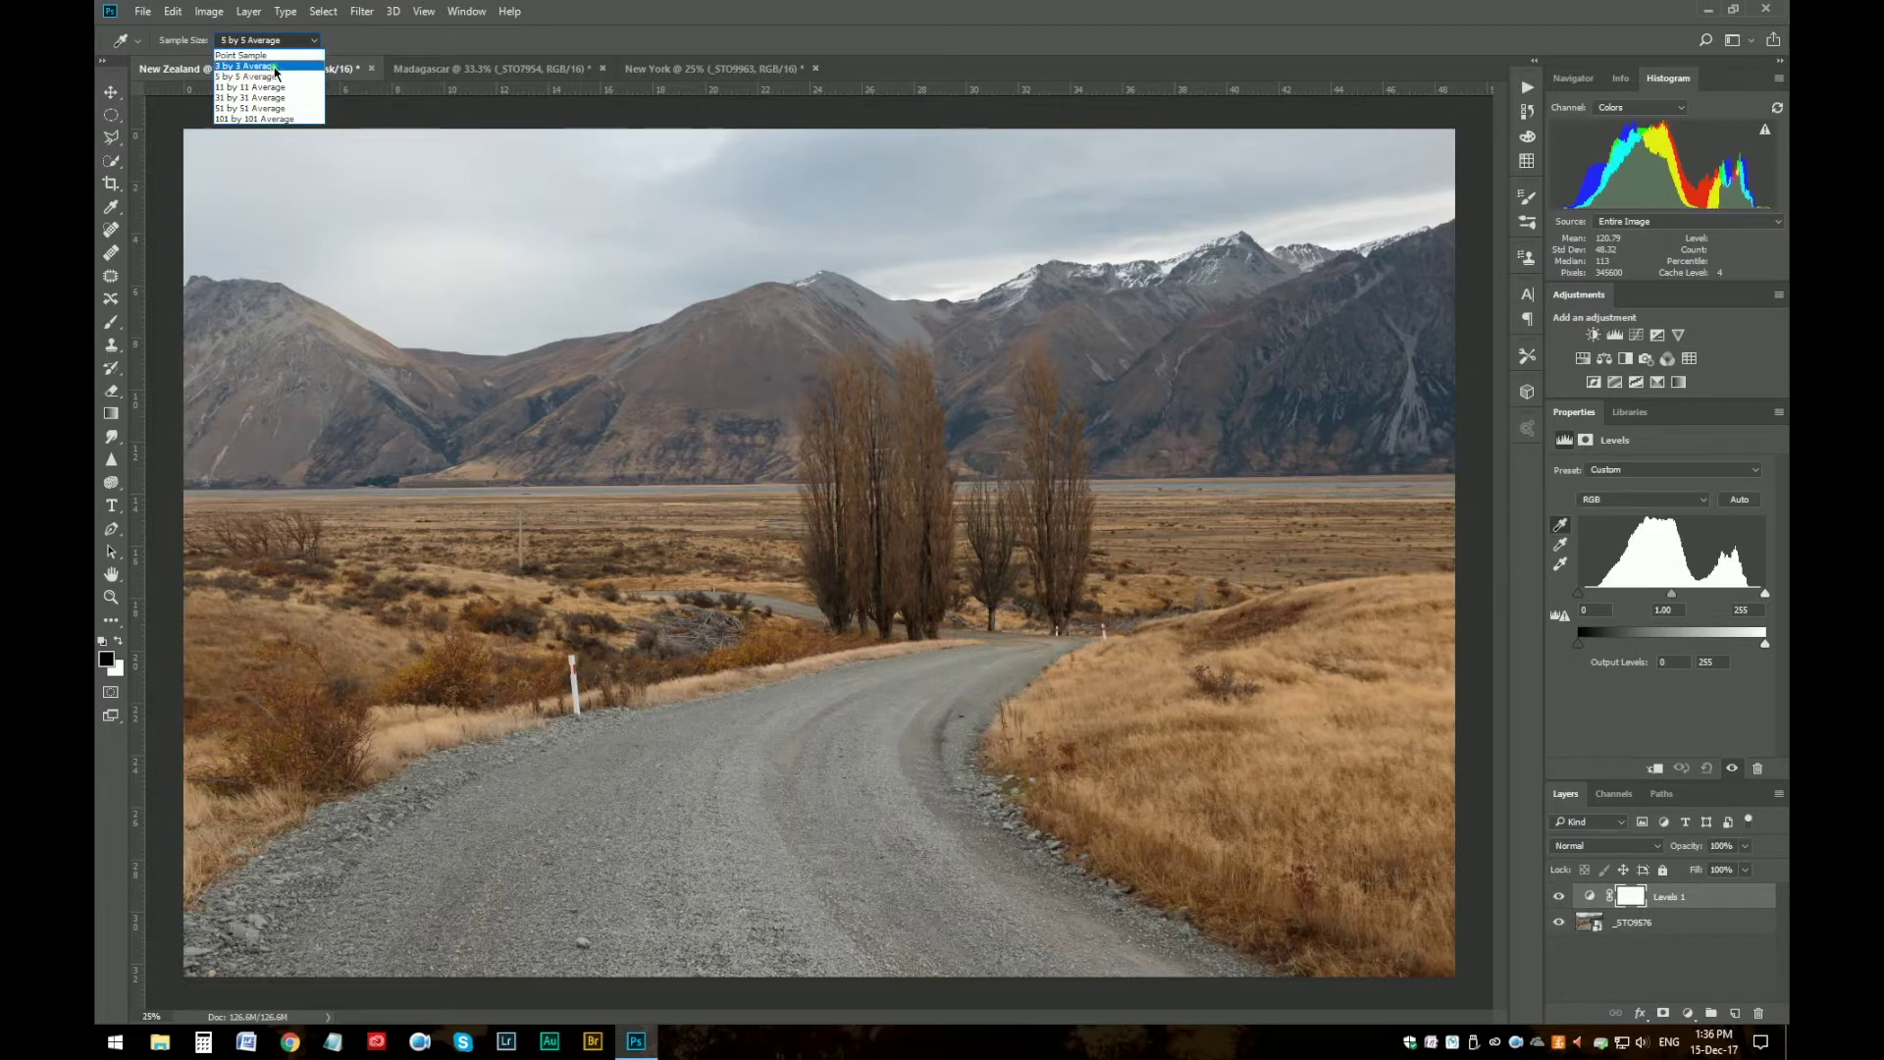
{"action": "key", "text": "Escape"}
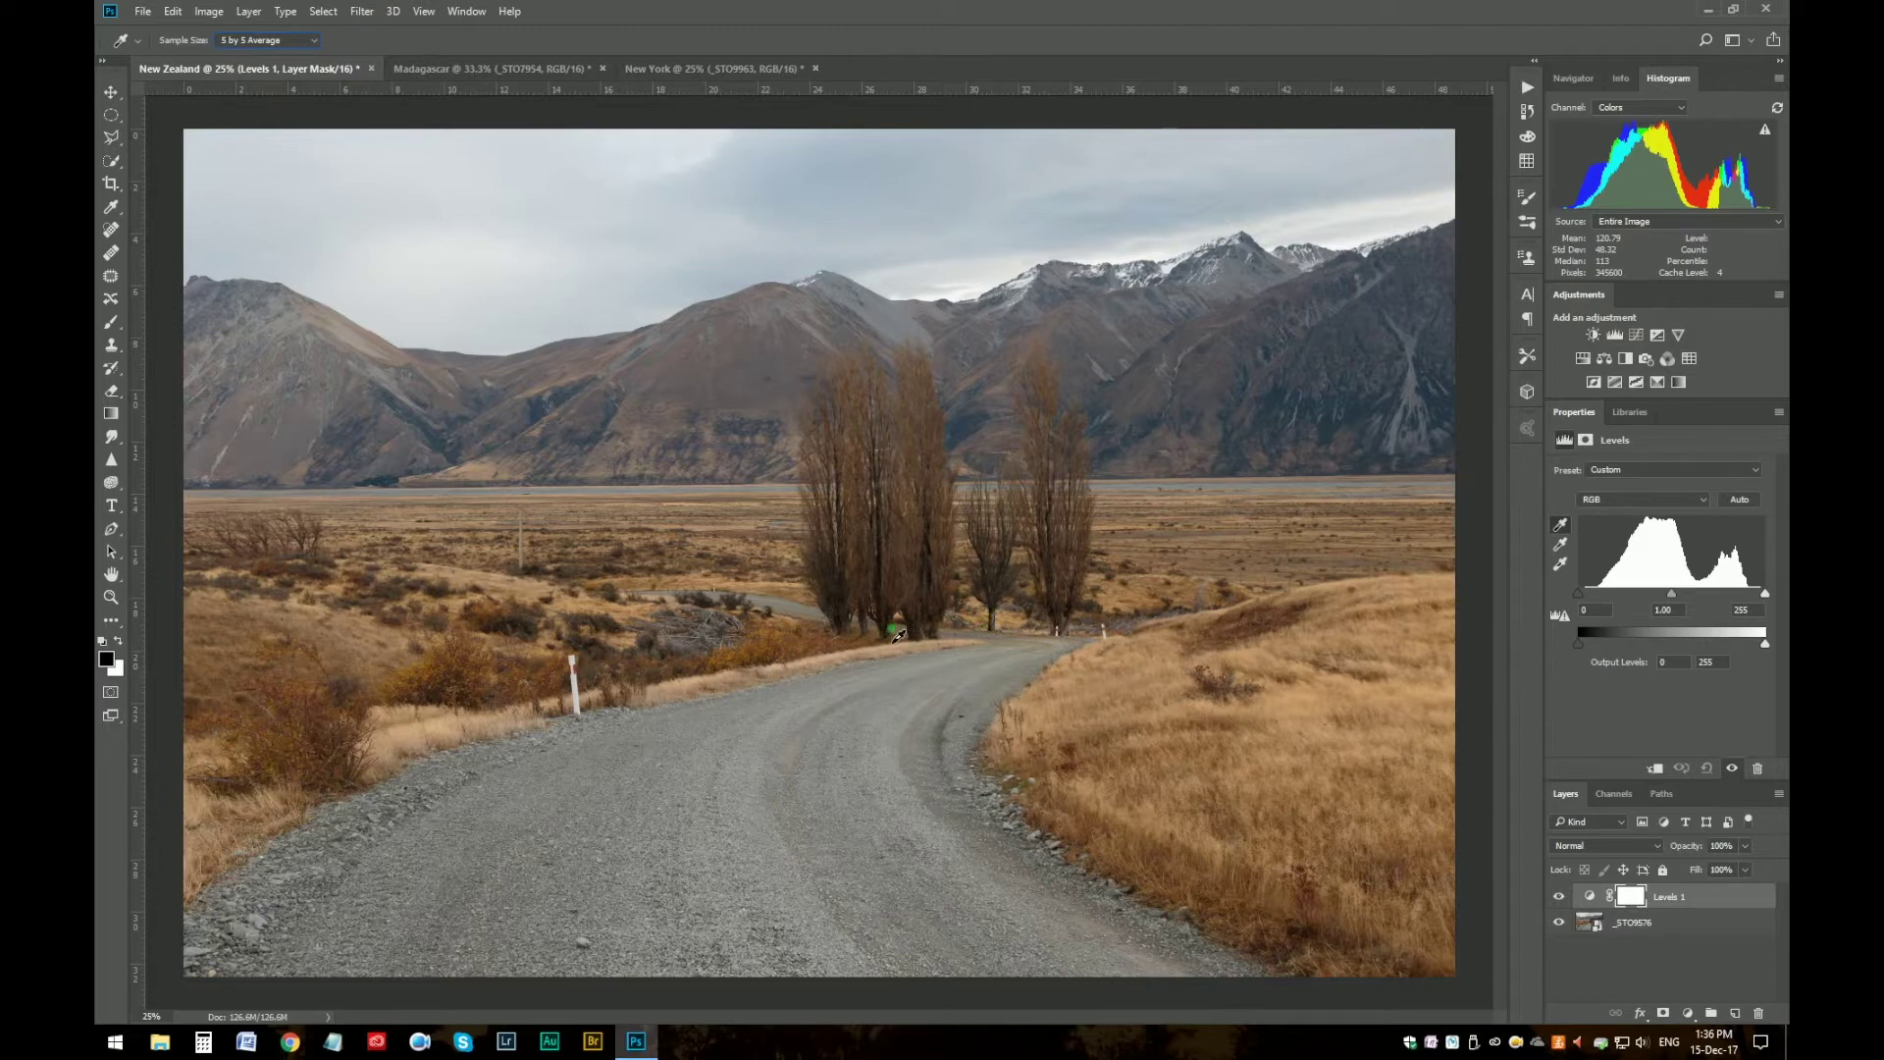
{"action": "left_click", "coordinate": [924, 706]}
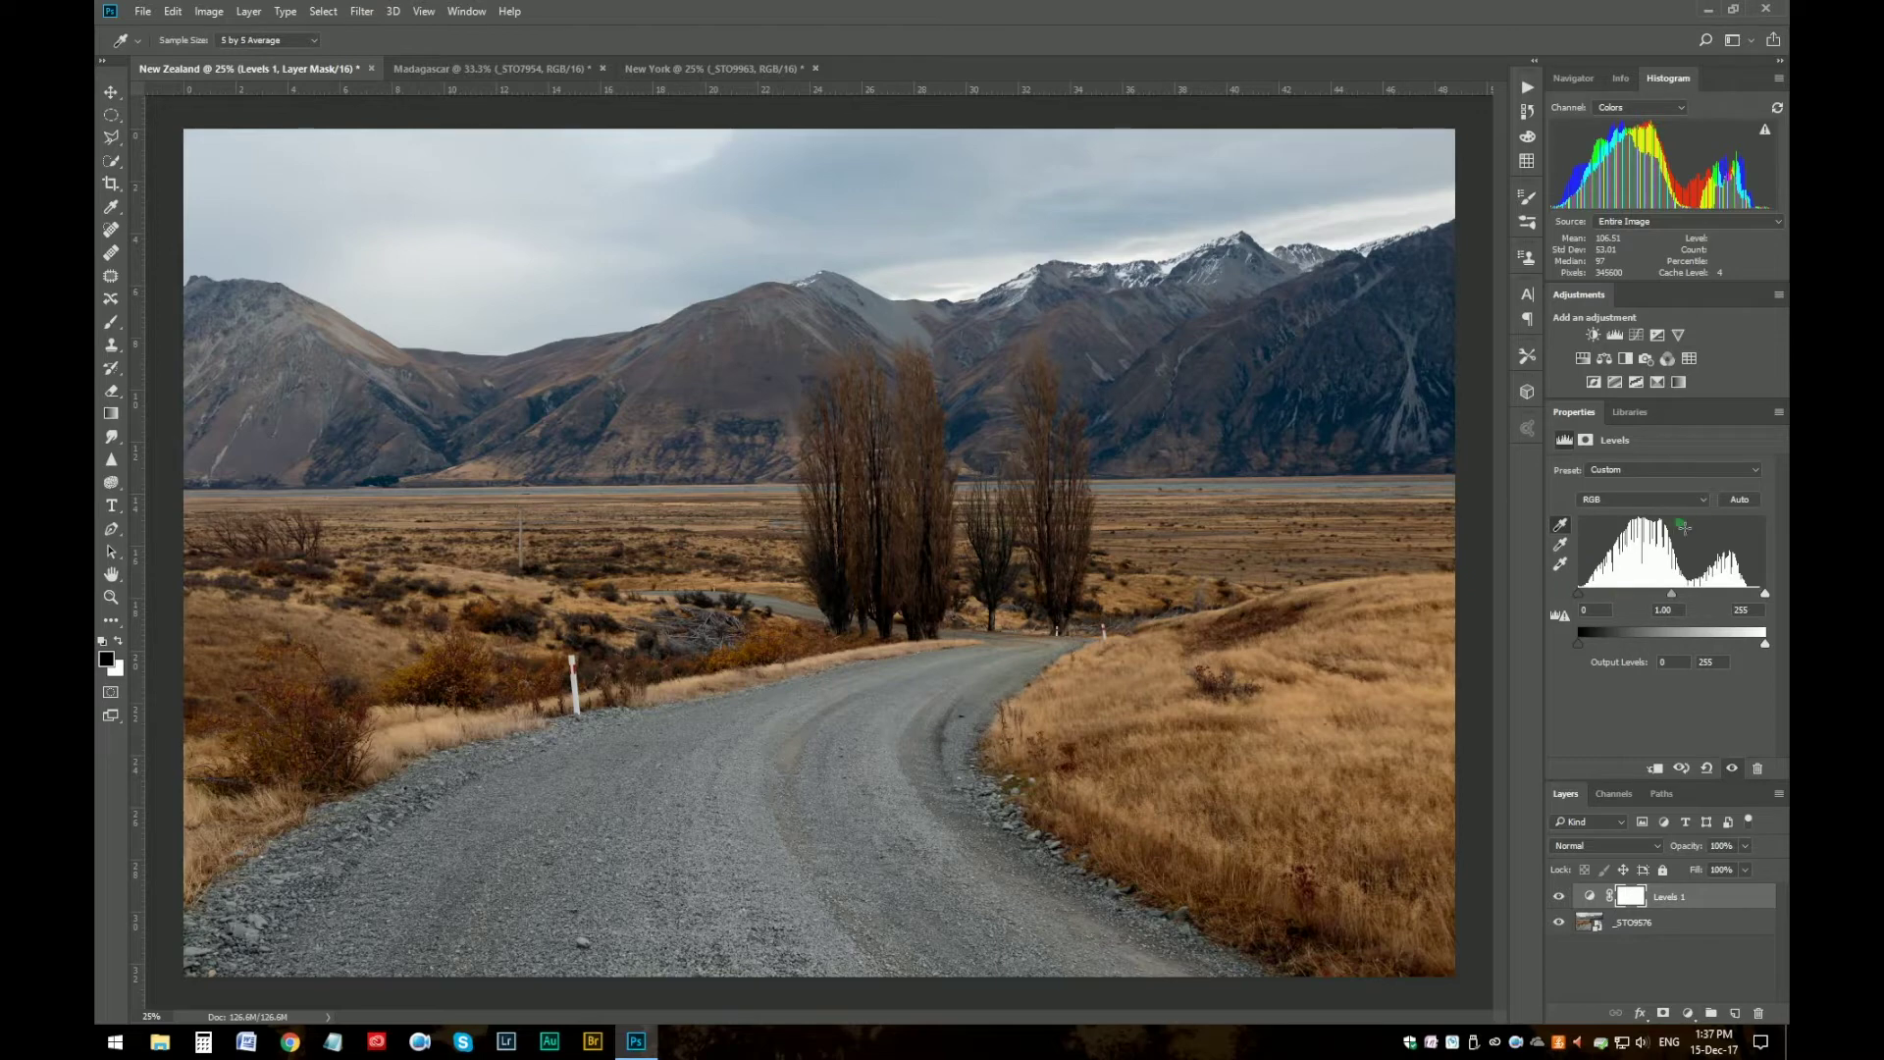
{"action": "left_click", "coordinate": [1564, 881]}
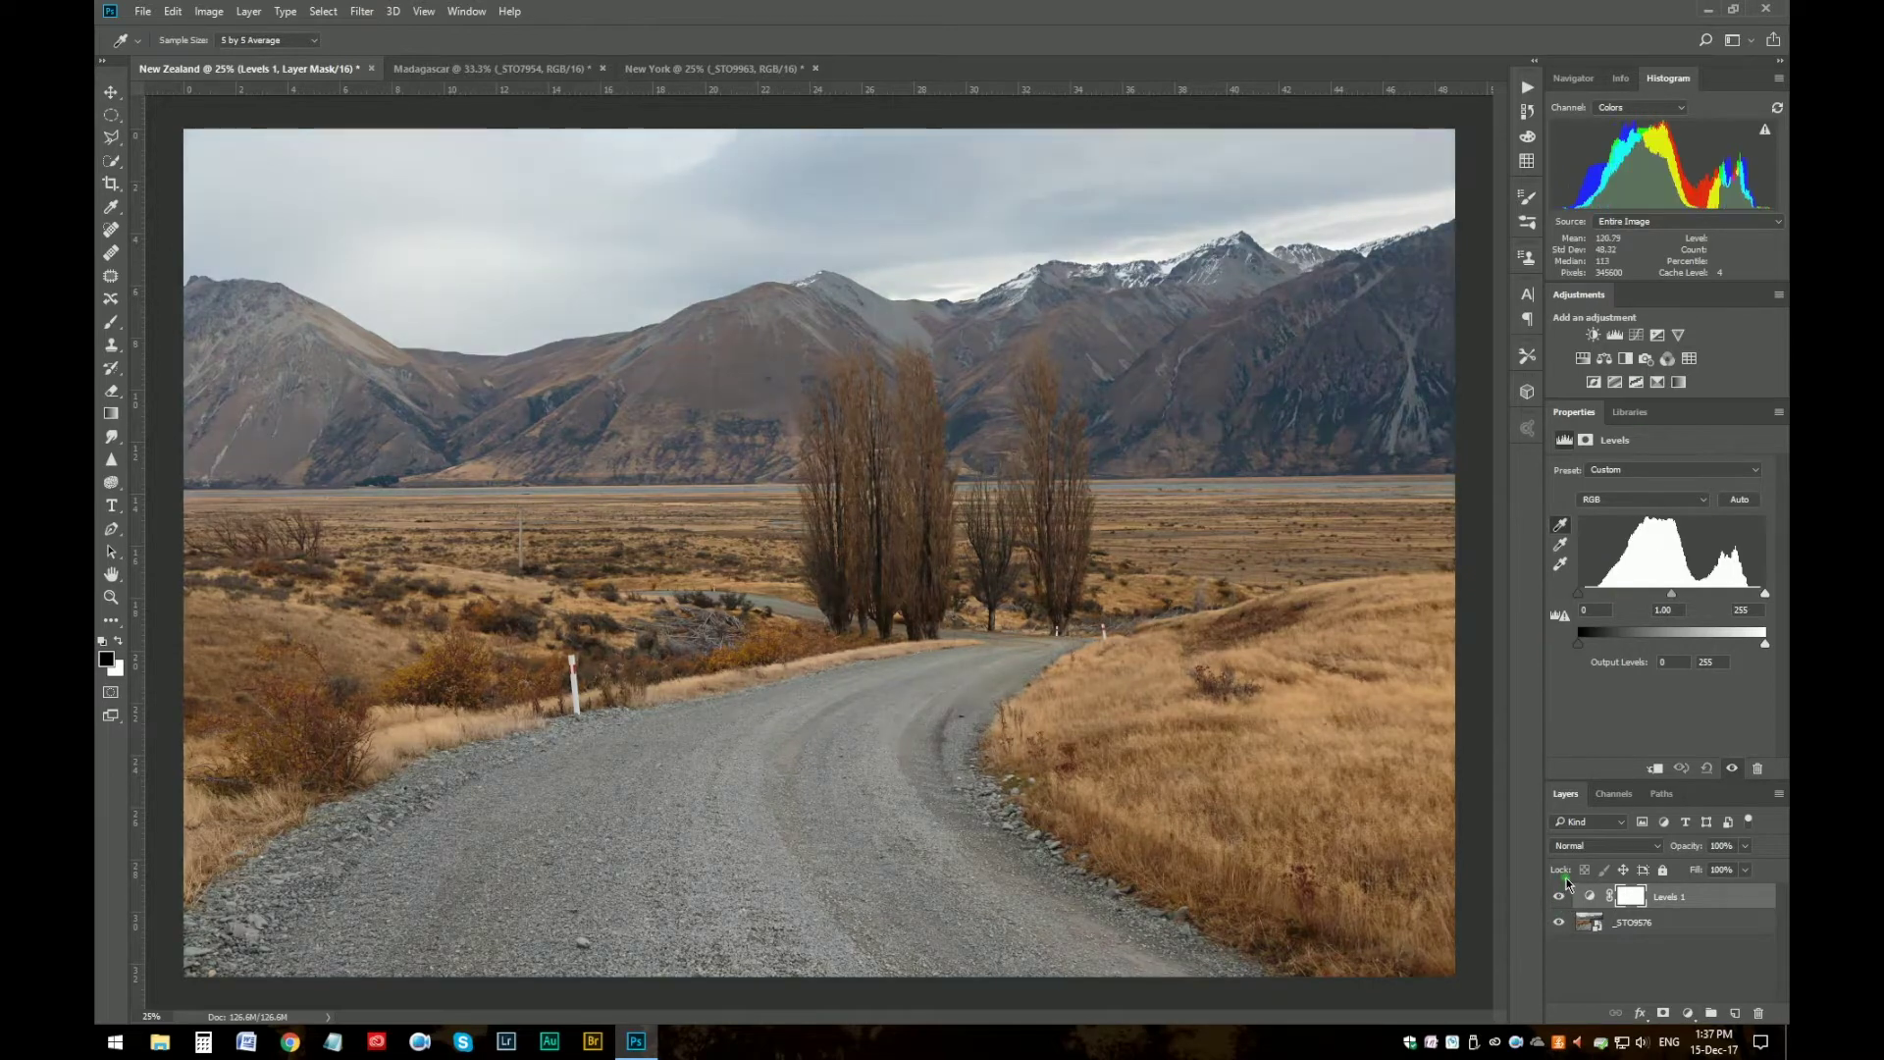
{"action": "left_click", "coordinate": [1564, 881]}
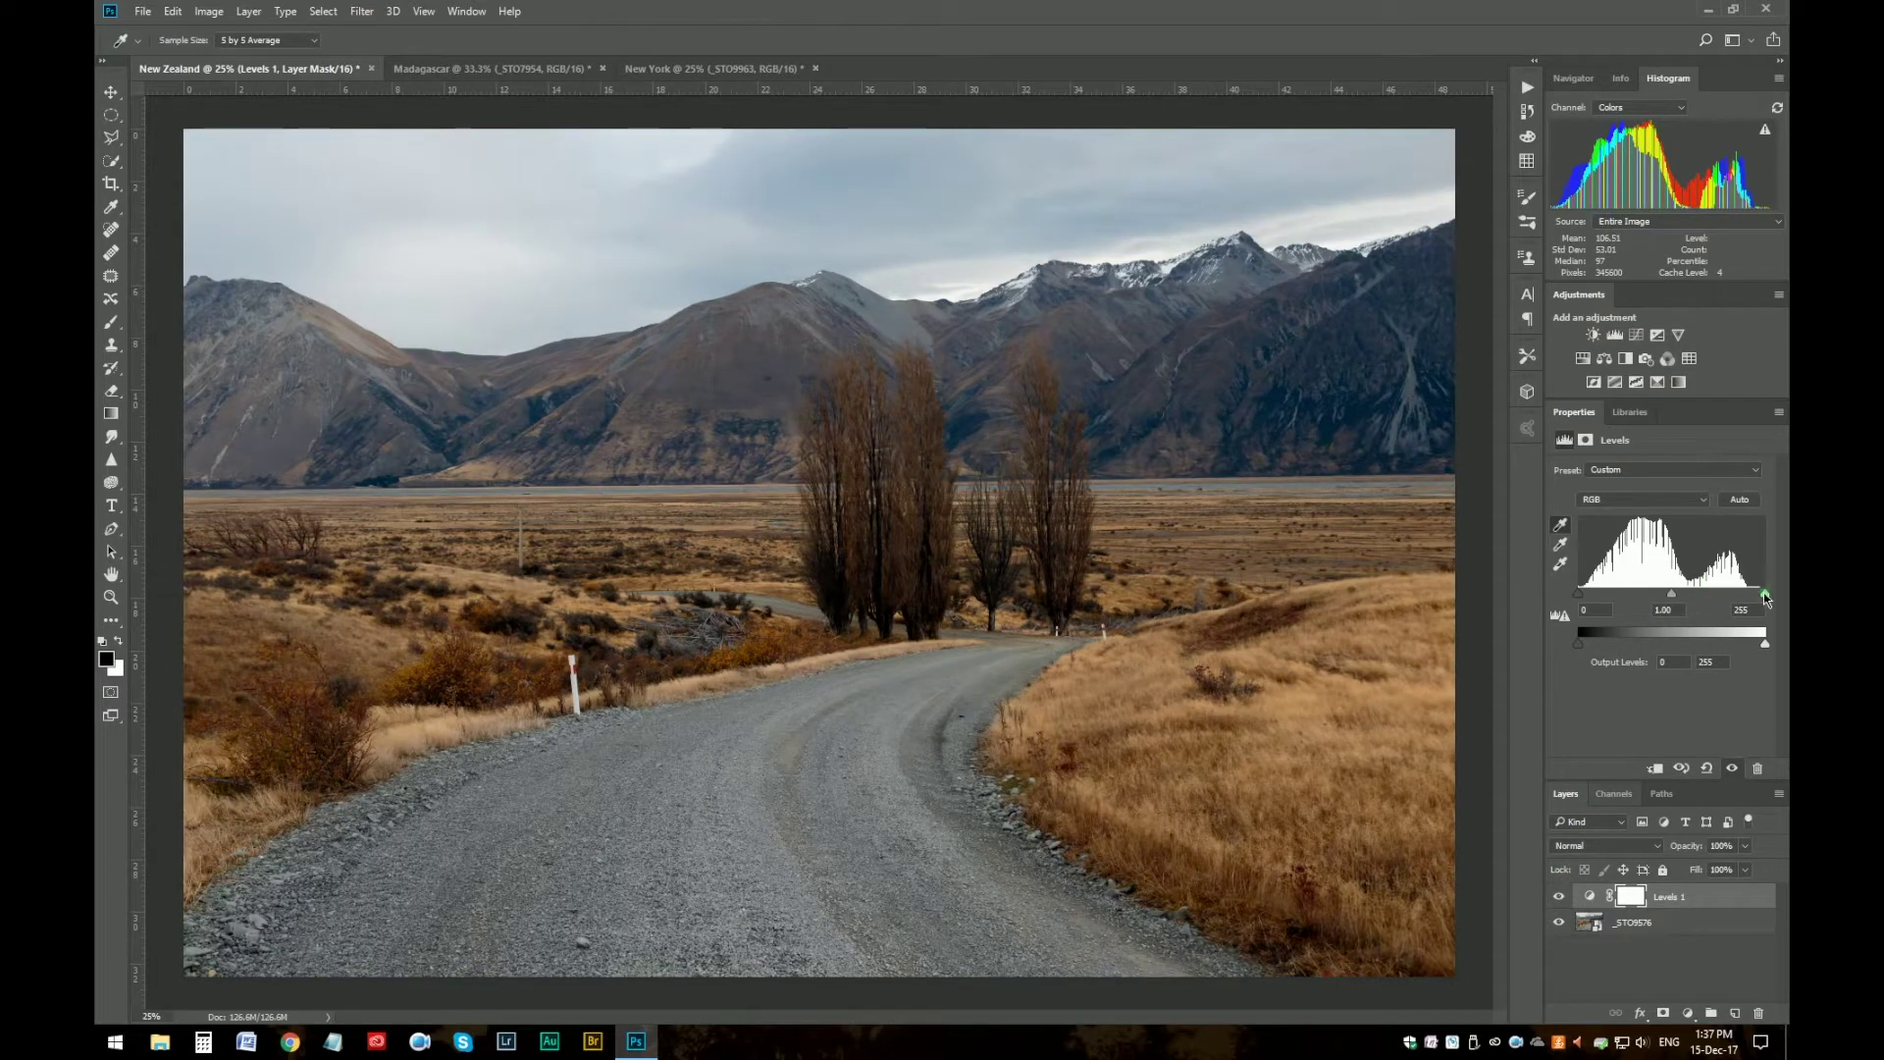
- Set the white point by sampling the bright snow on the mountain ridge
{"action": "left_click", "coordinate": [1563, 567]}
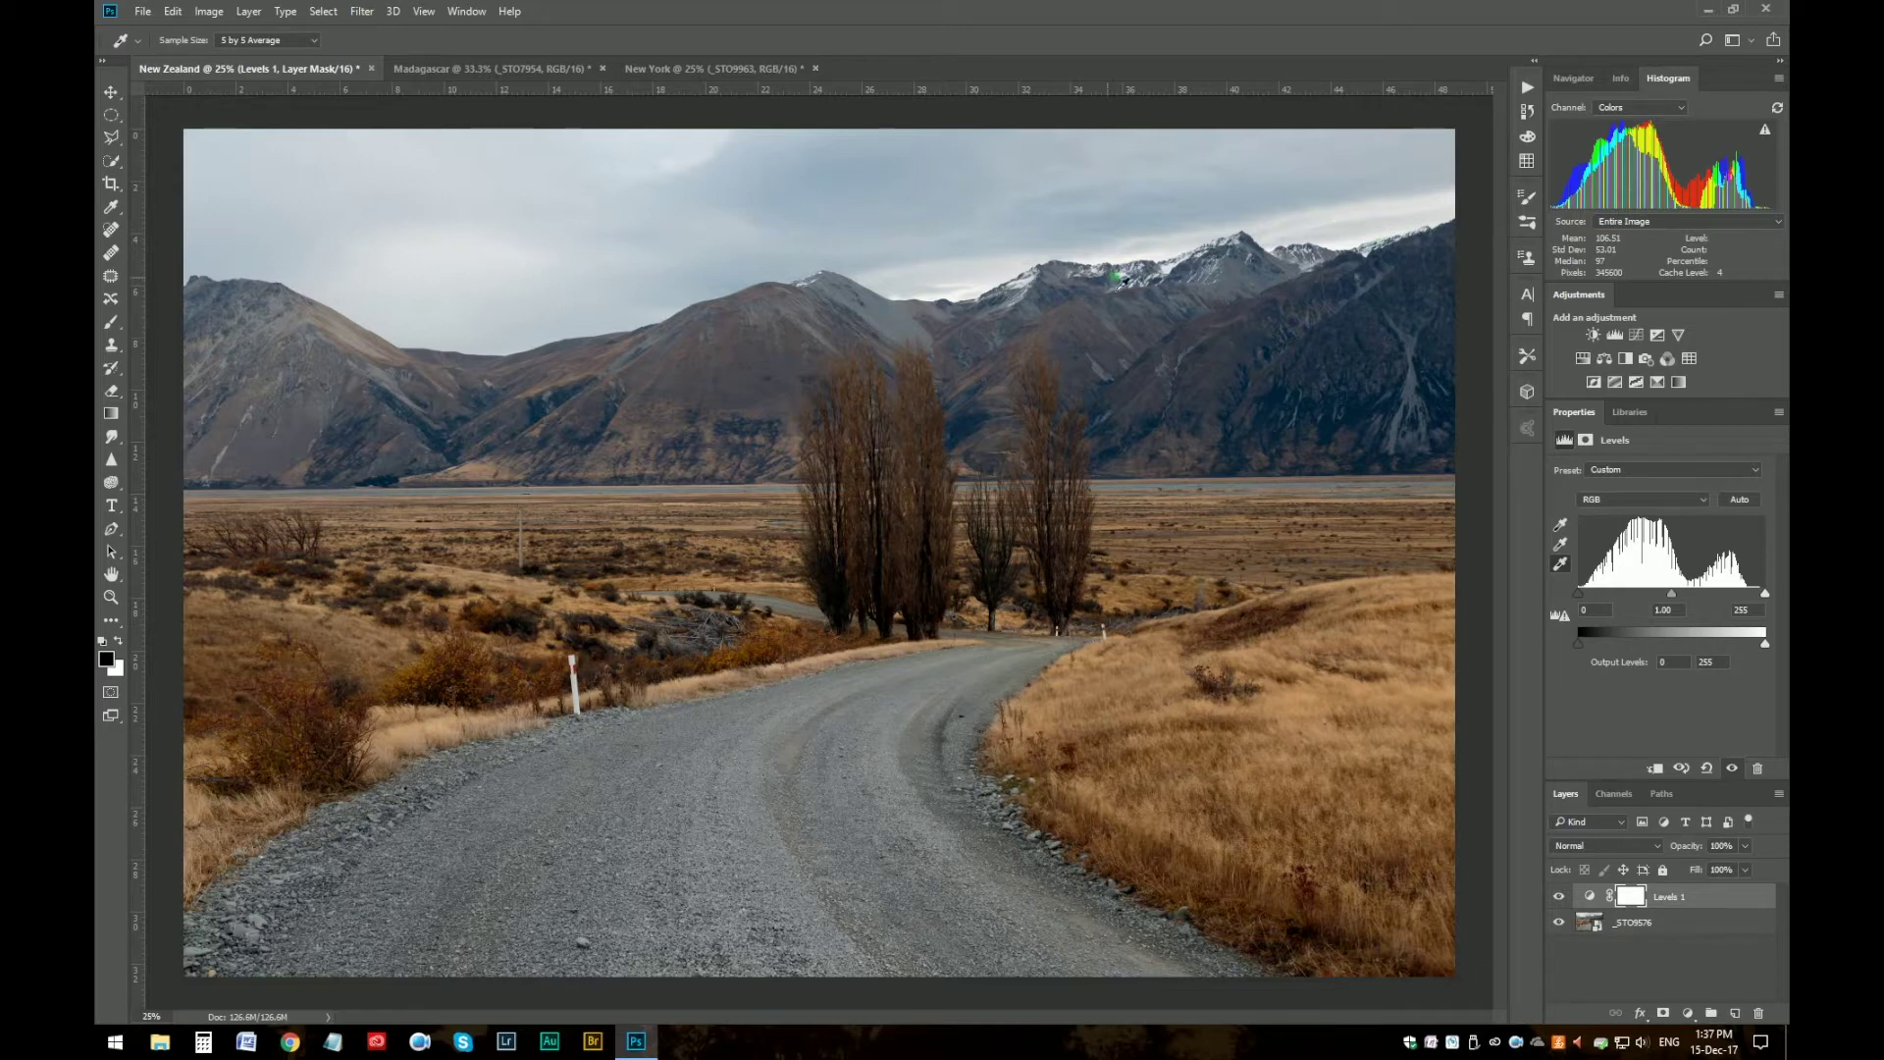
{"action": "left_click", "coordinate": [1173, 276]}
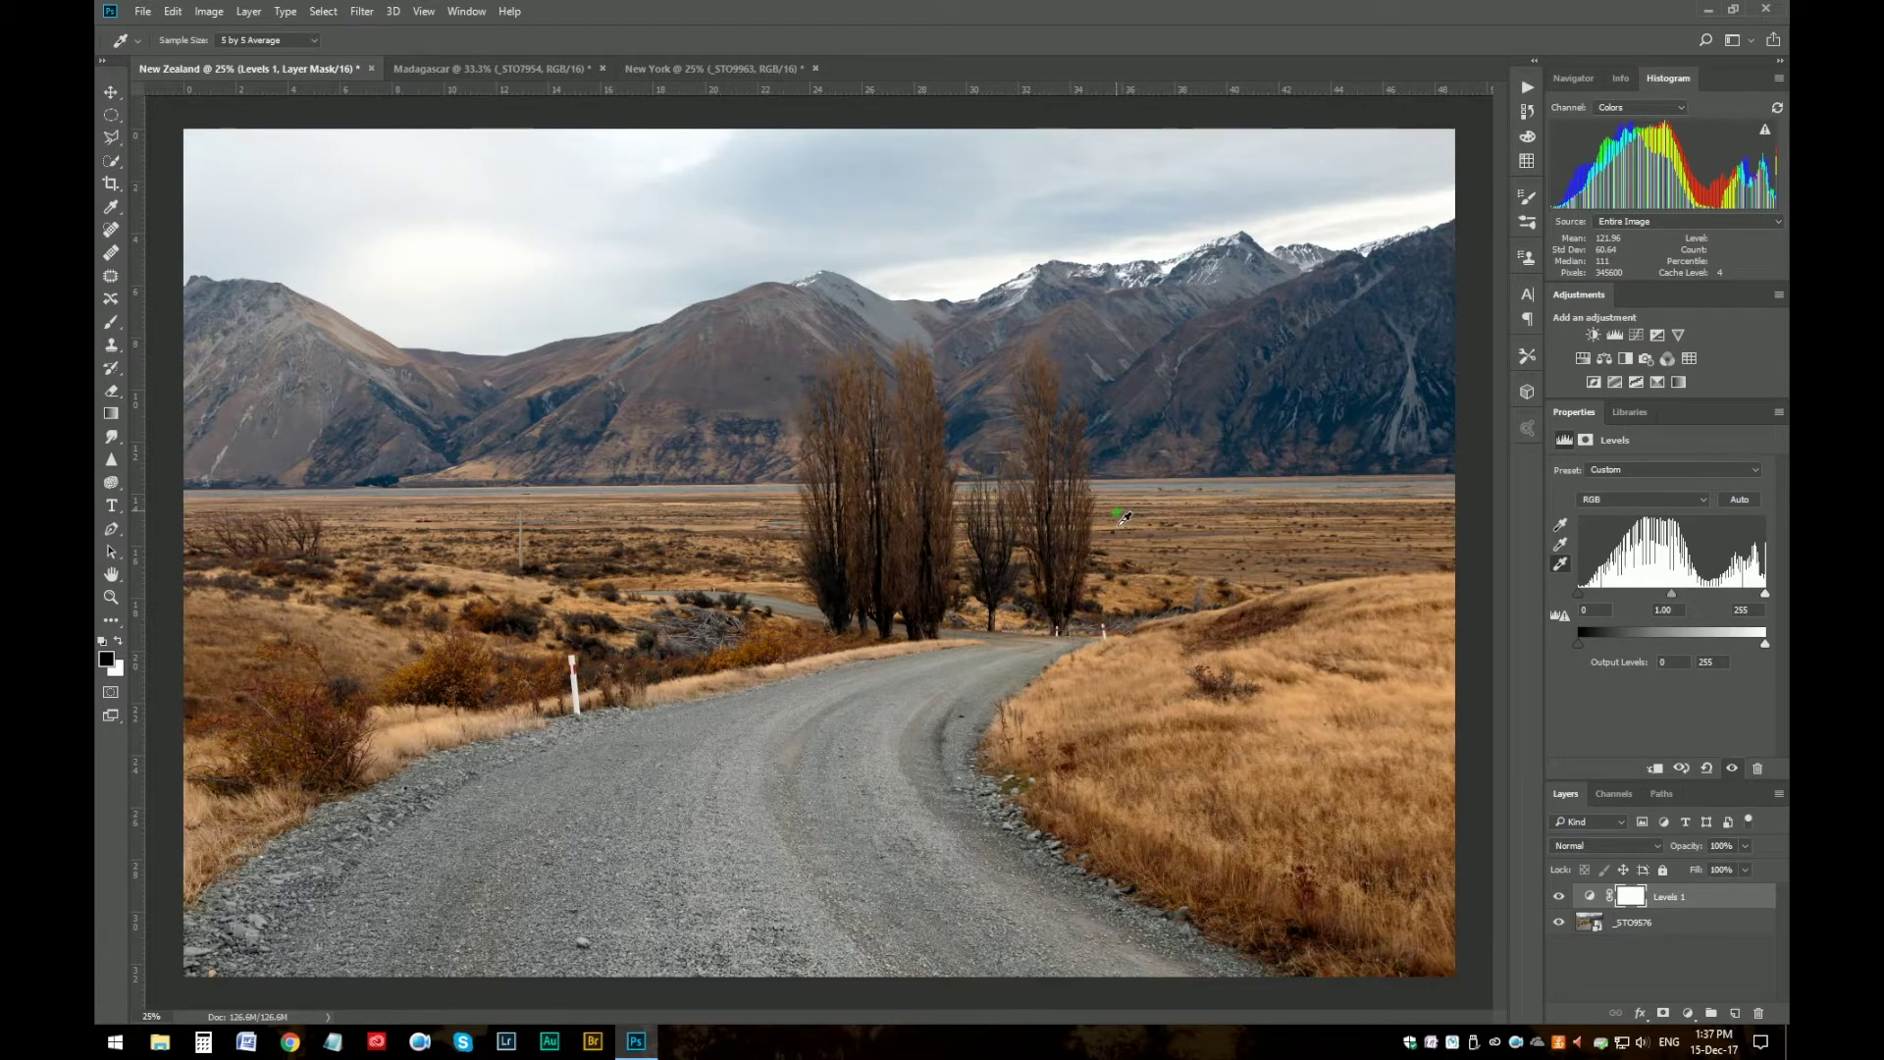
- Refresh the histogram with uncached data and switch its channel display from Colors to RGB
{"action": "left_click", "coordinate": [1766, 132]}
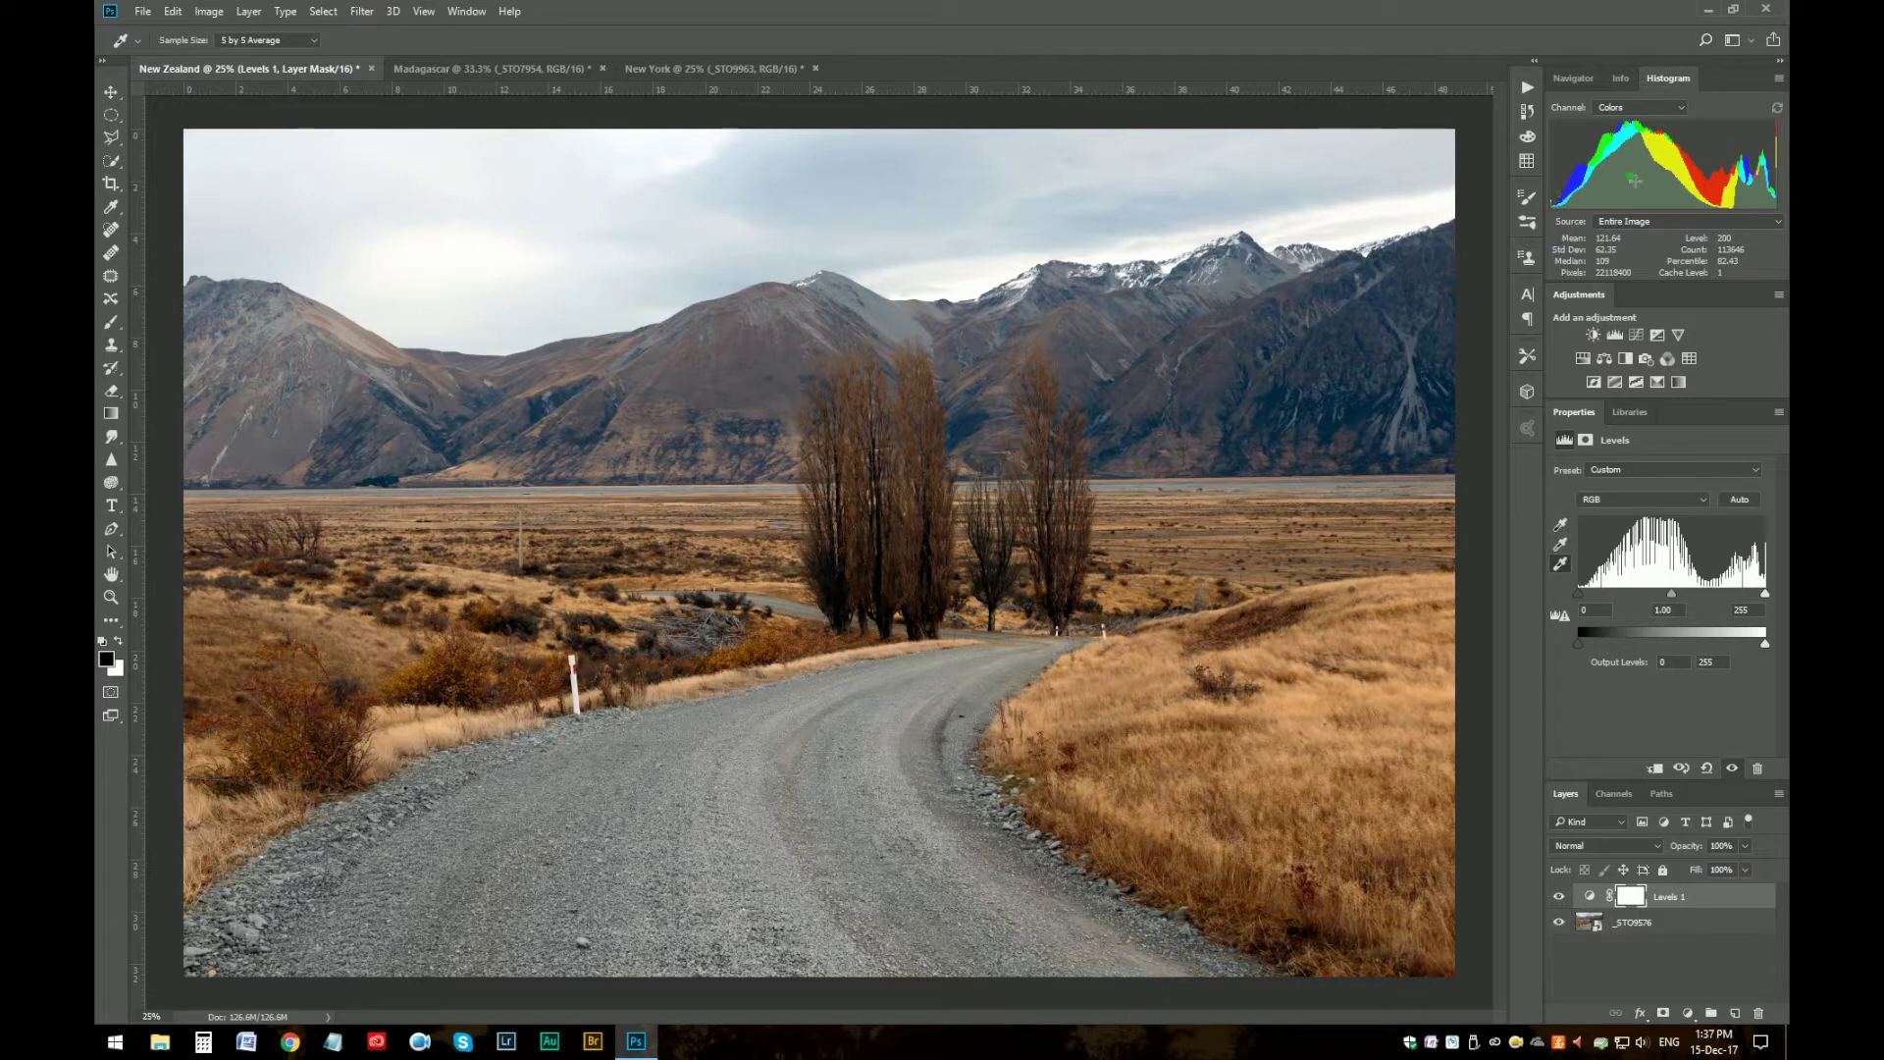
{"action": "left_click", "coordinate": [1657, 108]}
{"action": "left_click", "coordinate": [1641, 130]}
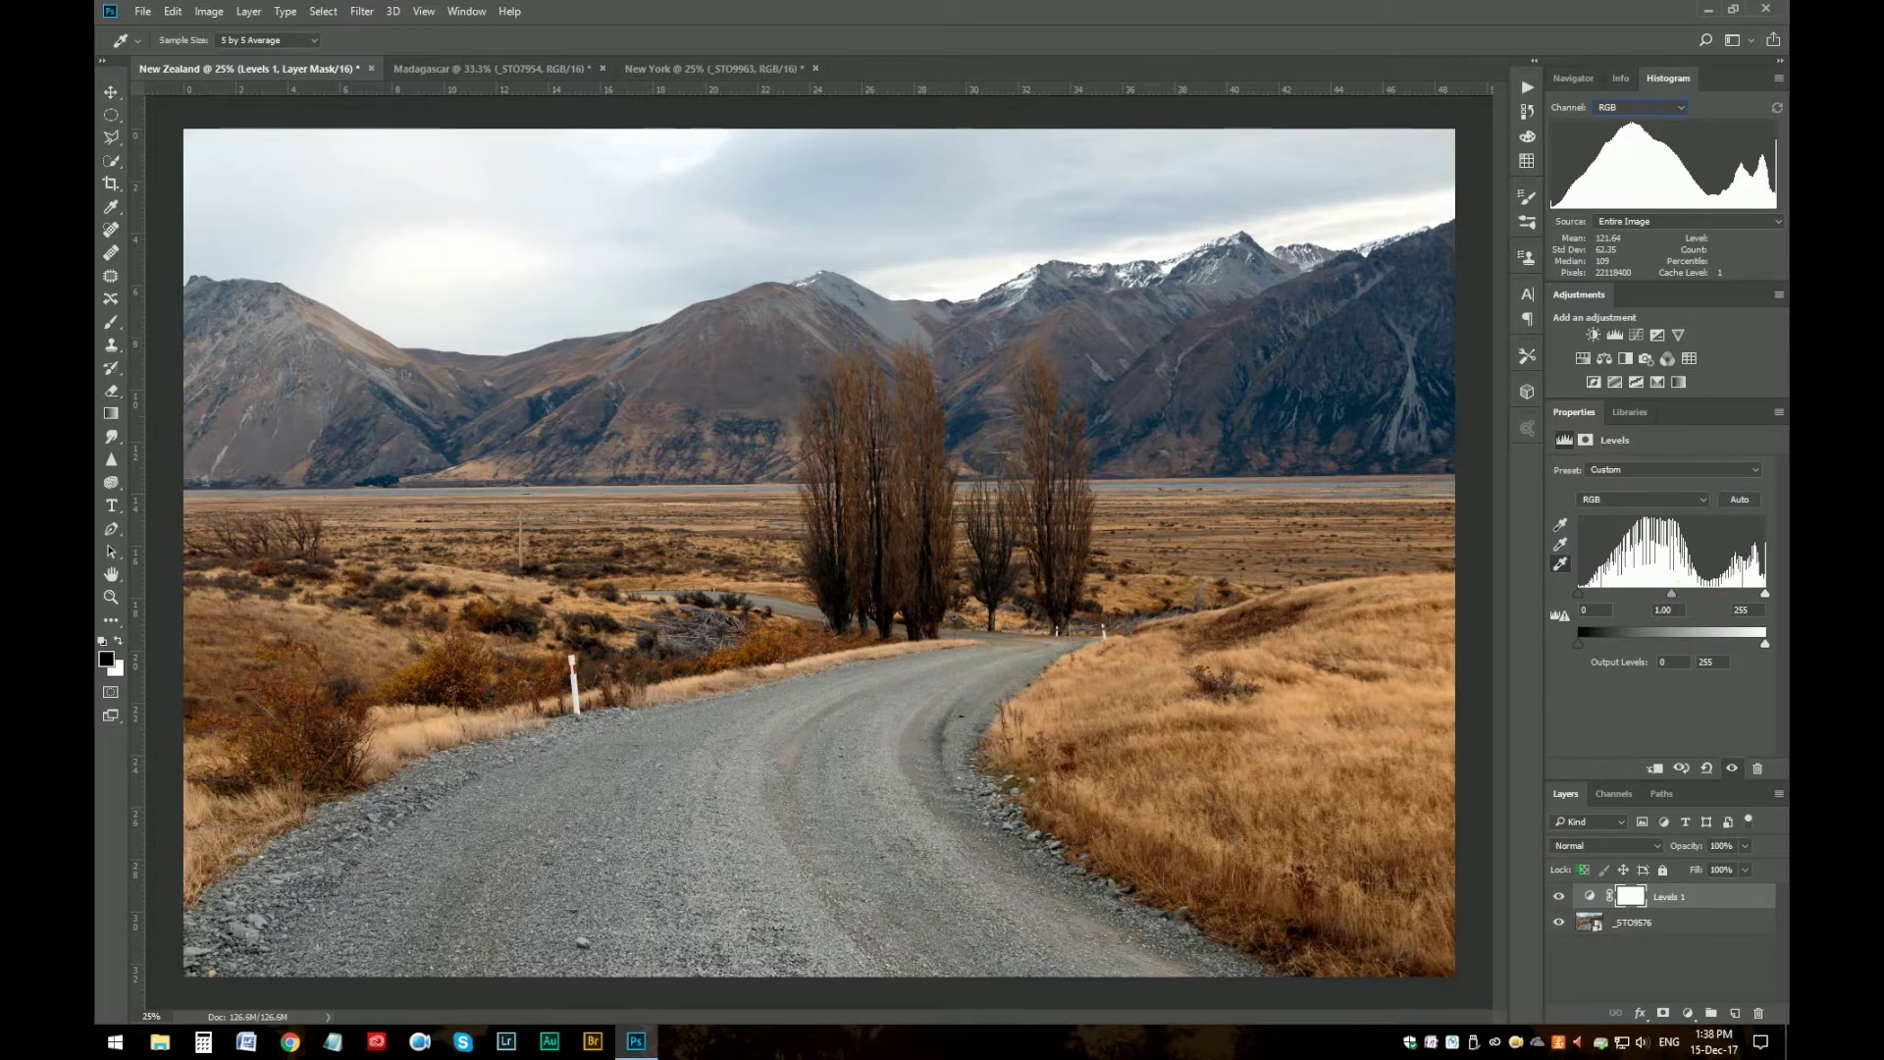
- Set the grey point by sampling the gravel road, and compare the result by undoing and restoring it
{"action": "left_click", "coordinate": [1564, 547]}
{"action": "left_click", "coordinate": [880, 847]}
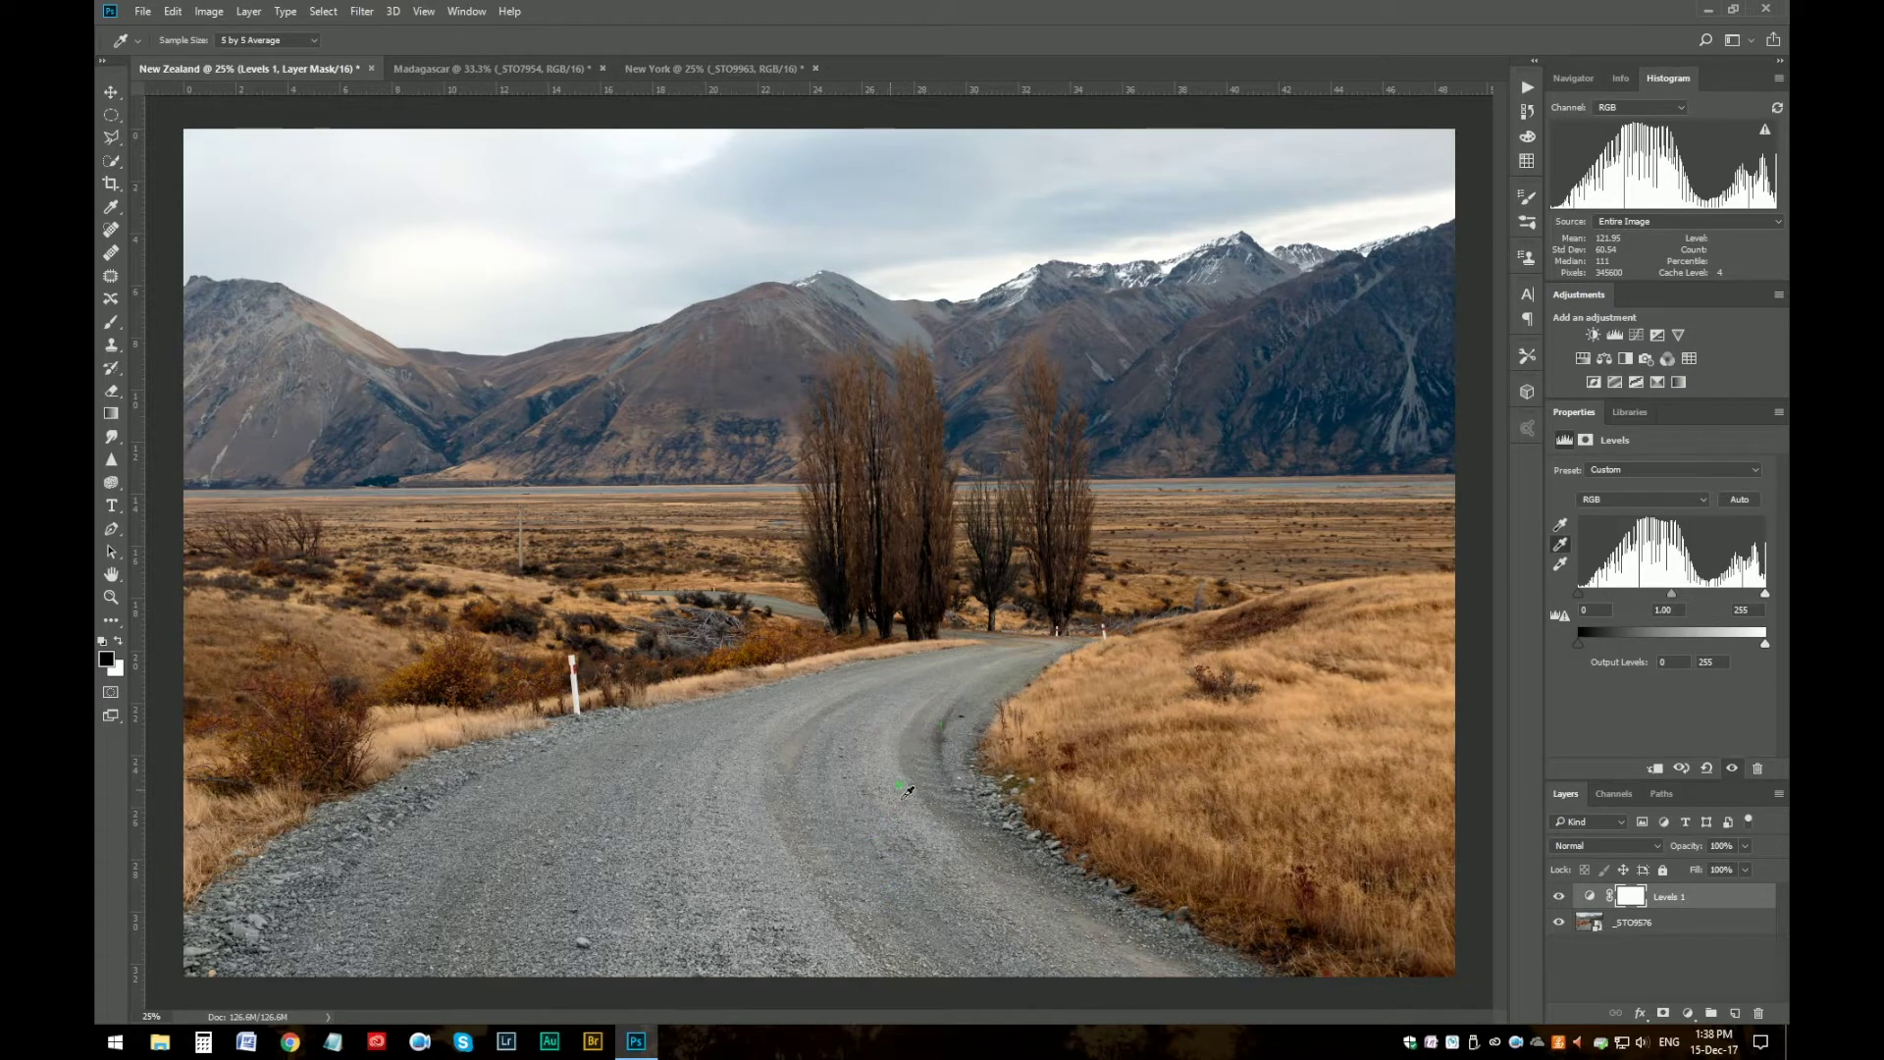
{"action": "key", "text": "ctrl+z"}
{"action": "key", "text": "ctrl+z"}
- Compare the photo with and without the Levels 1 adjustment several times, and leave that layer hidden
{"action": "left_click", "coordinate": [1560, 898]}
{"action": "left_click", "coordinate": [1560, 897]}
{"action": "left_click", "coordinate": [1560, 898]}
{"action": "left_click", "coordinate": [1560, 898]}
{"action": "left_click", "coordinate": [1560, 898]}
{"action": "left_click", "coordinate": [1560, 897]}
{"action": "left_click", "coordinate": [1731, 768]}
{"action": "left_click", "coordinate": [1732, 767]}
{"action": "left_click", "coordinate": [1560, 897]}
{"action": "left_click", "coordinate": [1560, 897]}
{"action": "left_click", "coordinate": [1560, 897]}
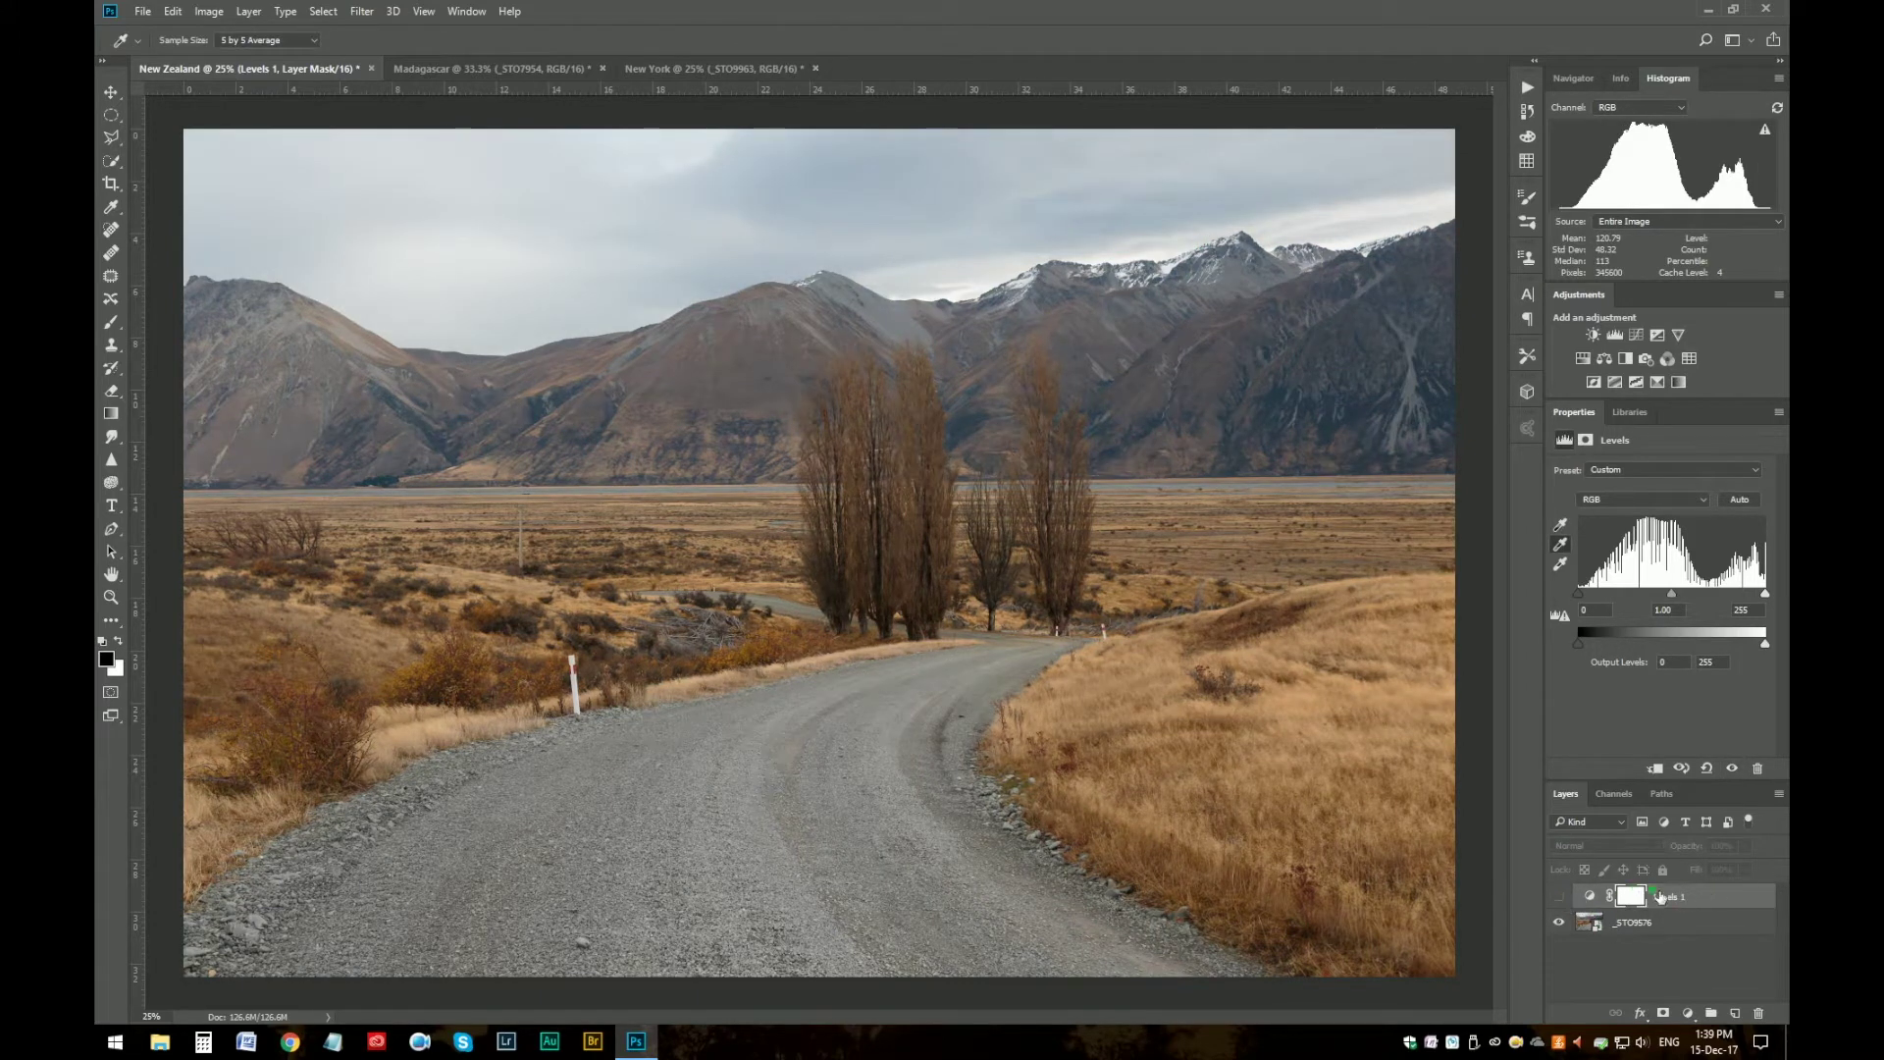
- Add a second Levels adjustment layer with black input 8 and white input 249, and compare the photo with and without it
{"action": "left_click", "coordinate": [1616, 335]}
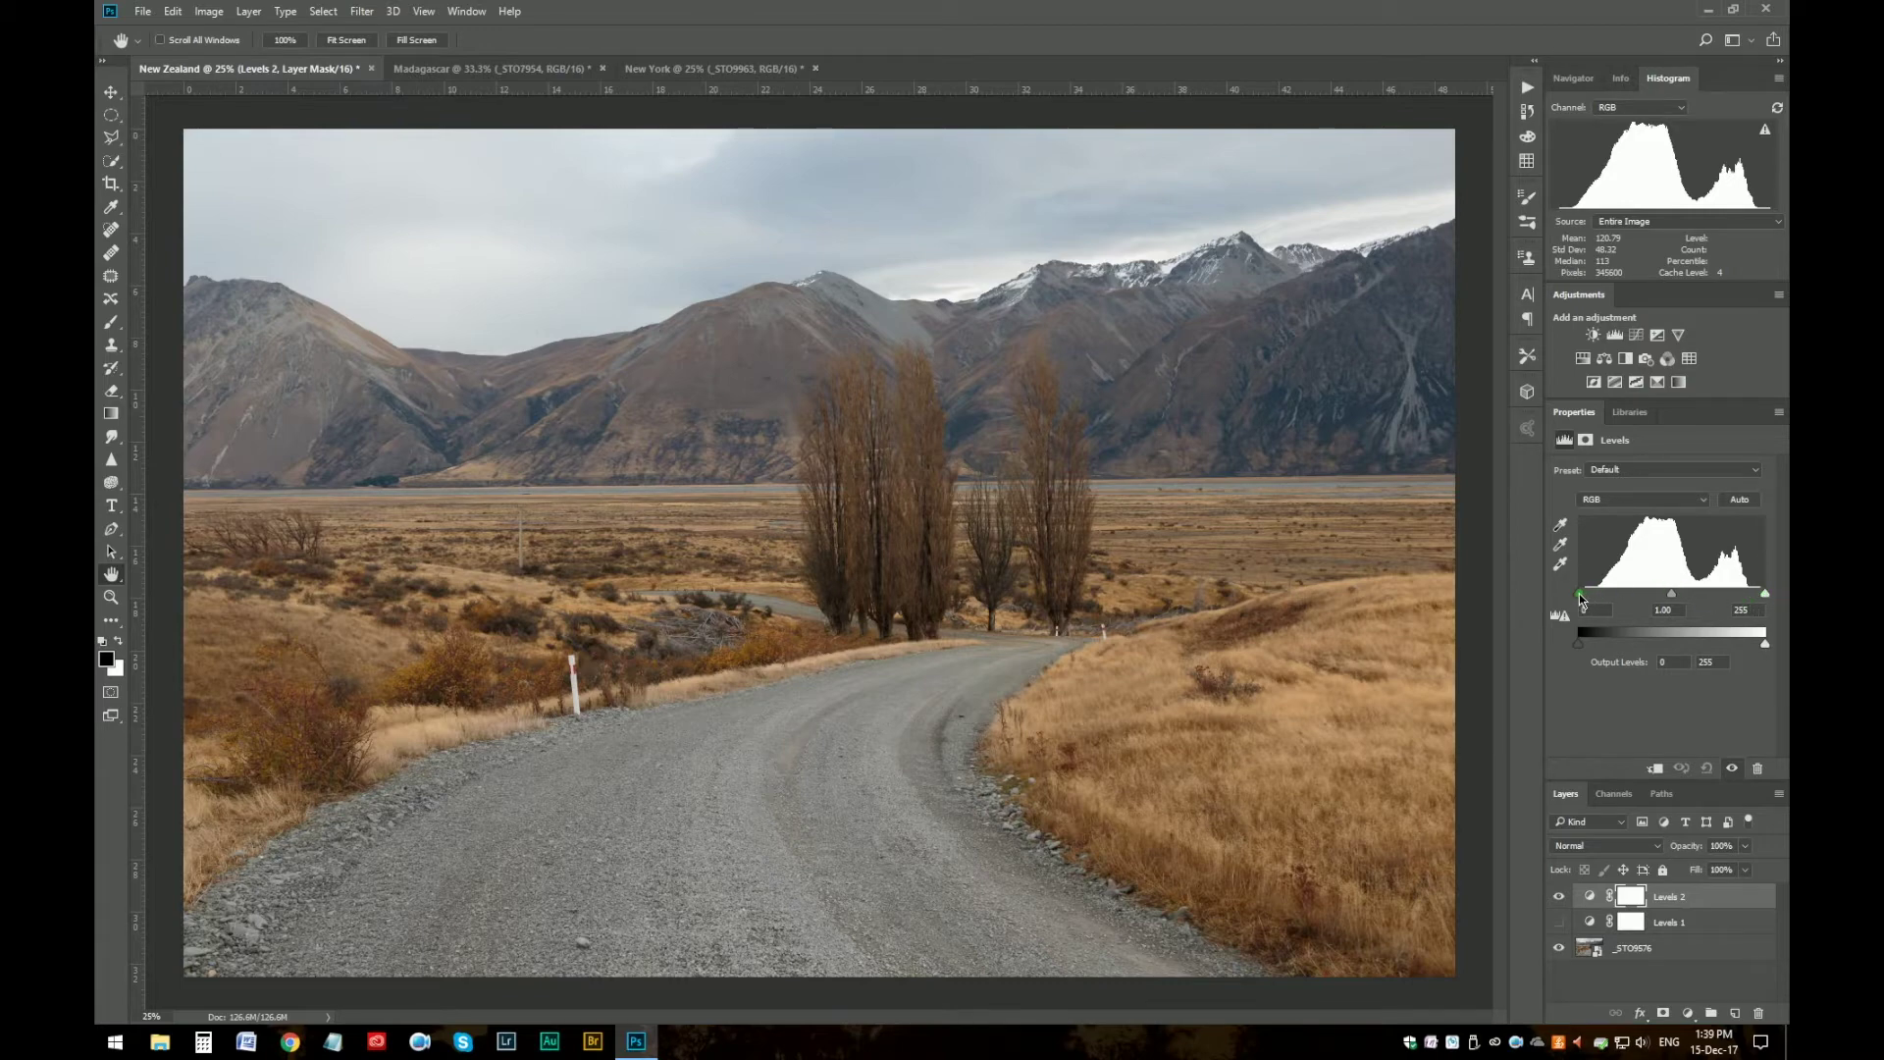
{"action": "left_click_drag", "start_coordinate": [1576, 598], "coordinate": [1587, 600]}
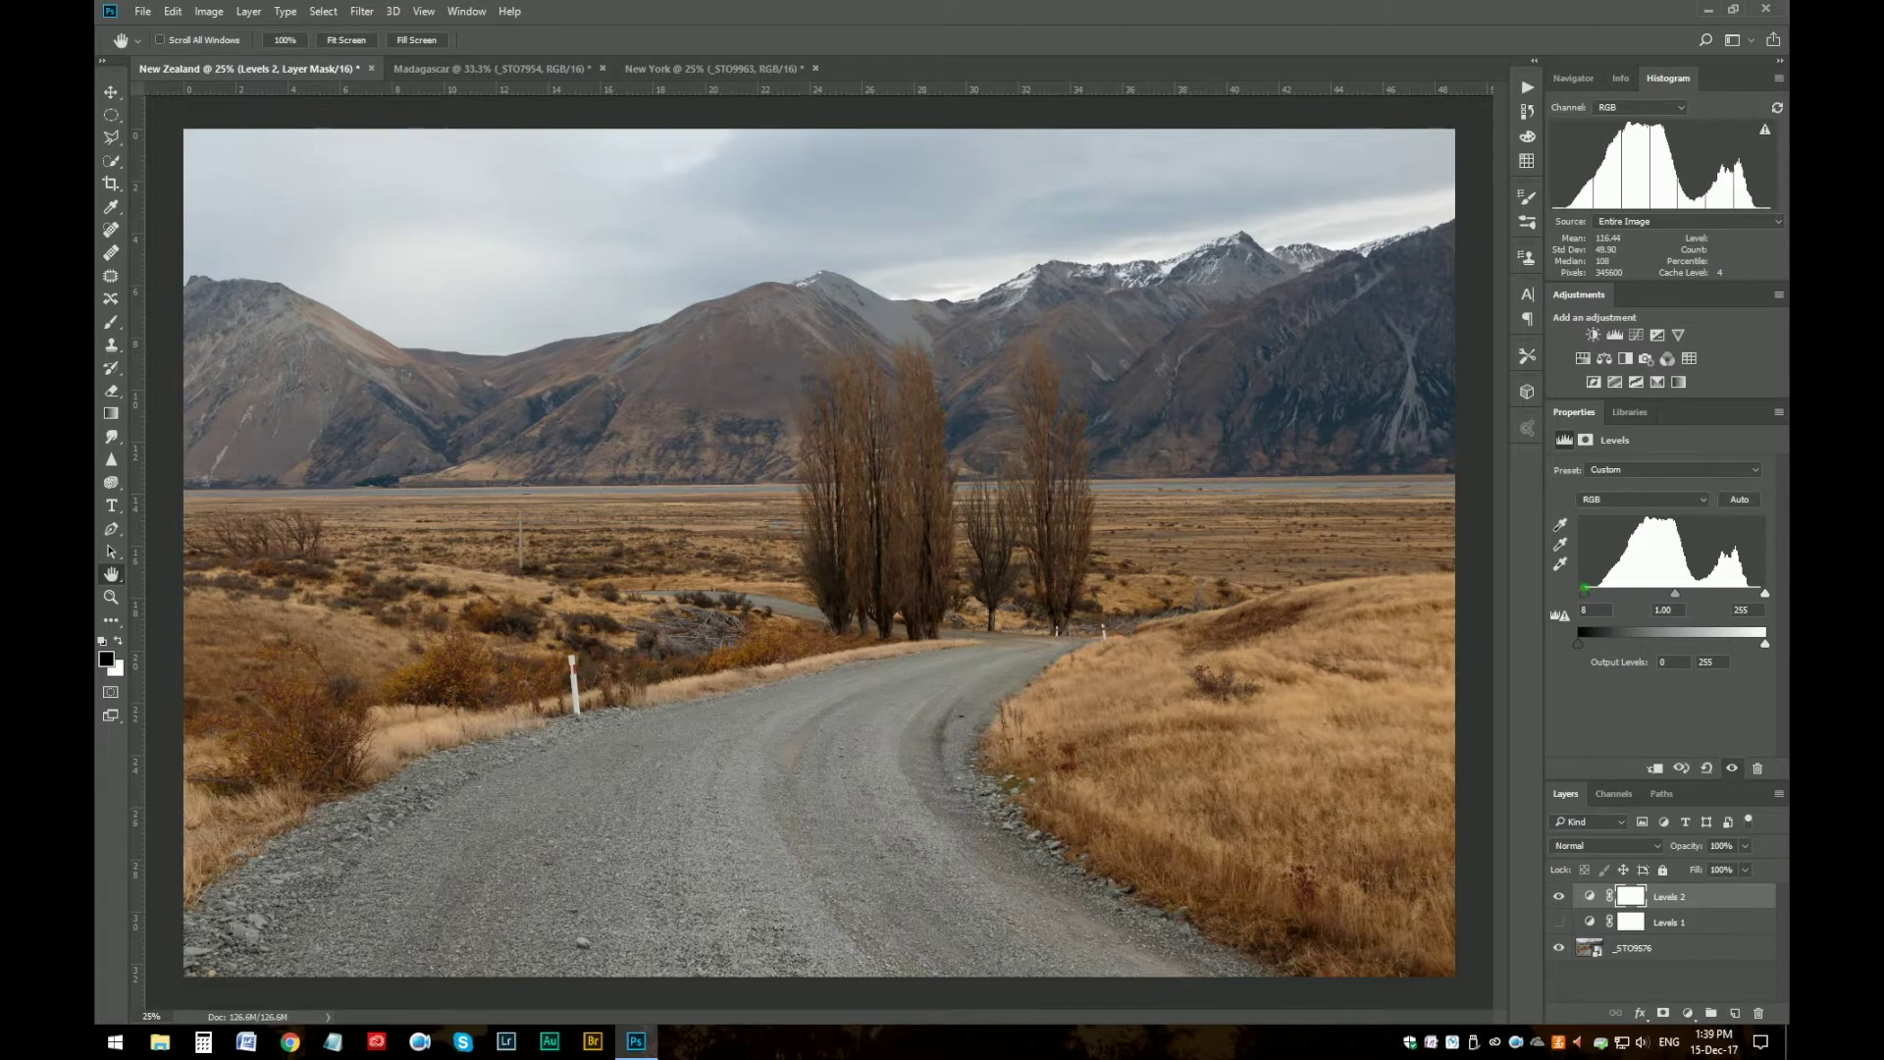
{"action": "left_click_drag", "start_coordinate": [1766, 595], "coordinate": [1761, 595]}
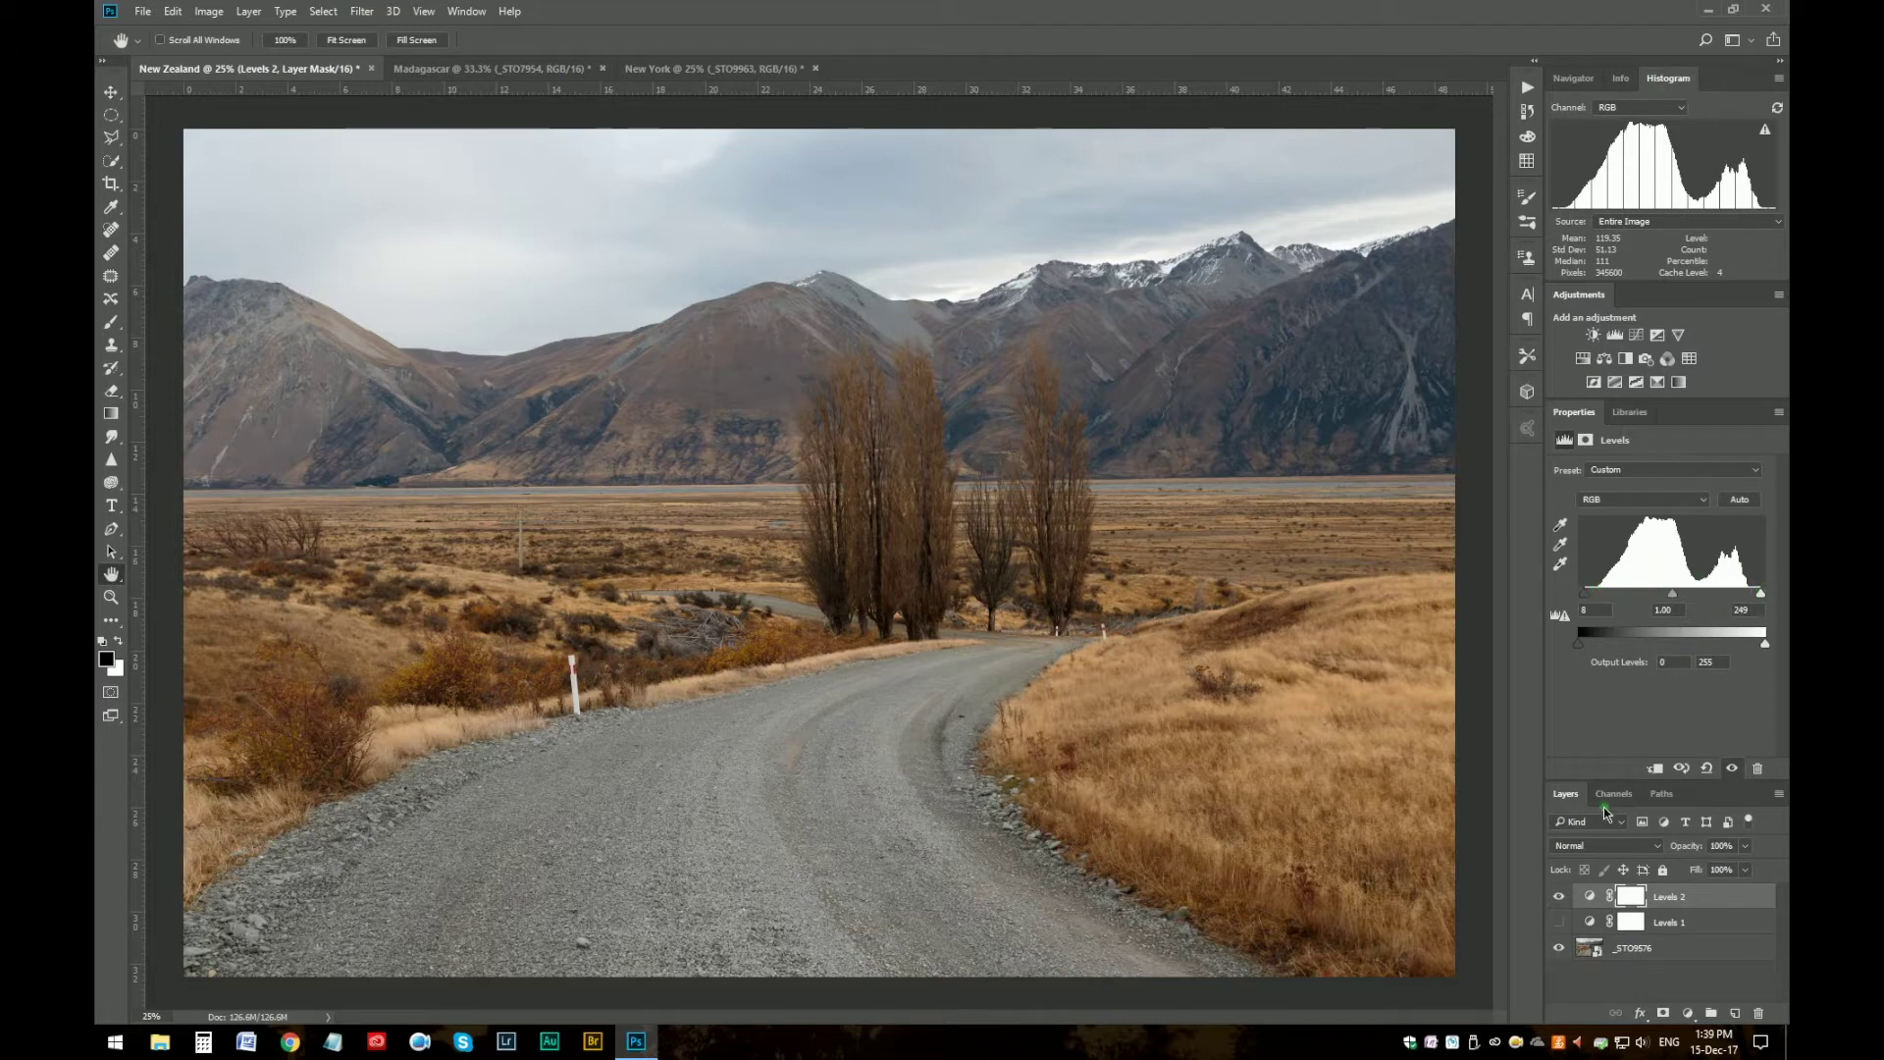
{"action": "left_click", "coordinate": [1562, 894]}
{"action": "left_click", "coordinate": [1562, 895]}
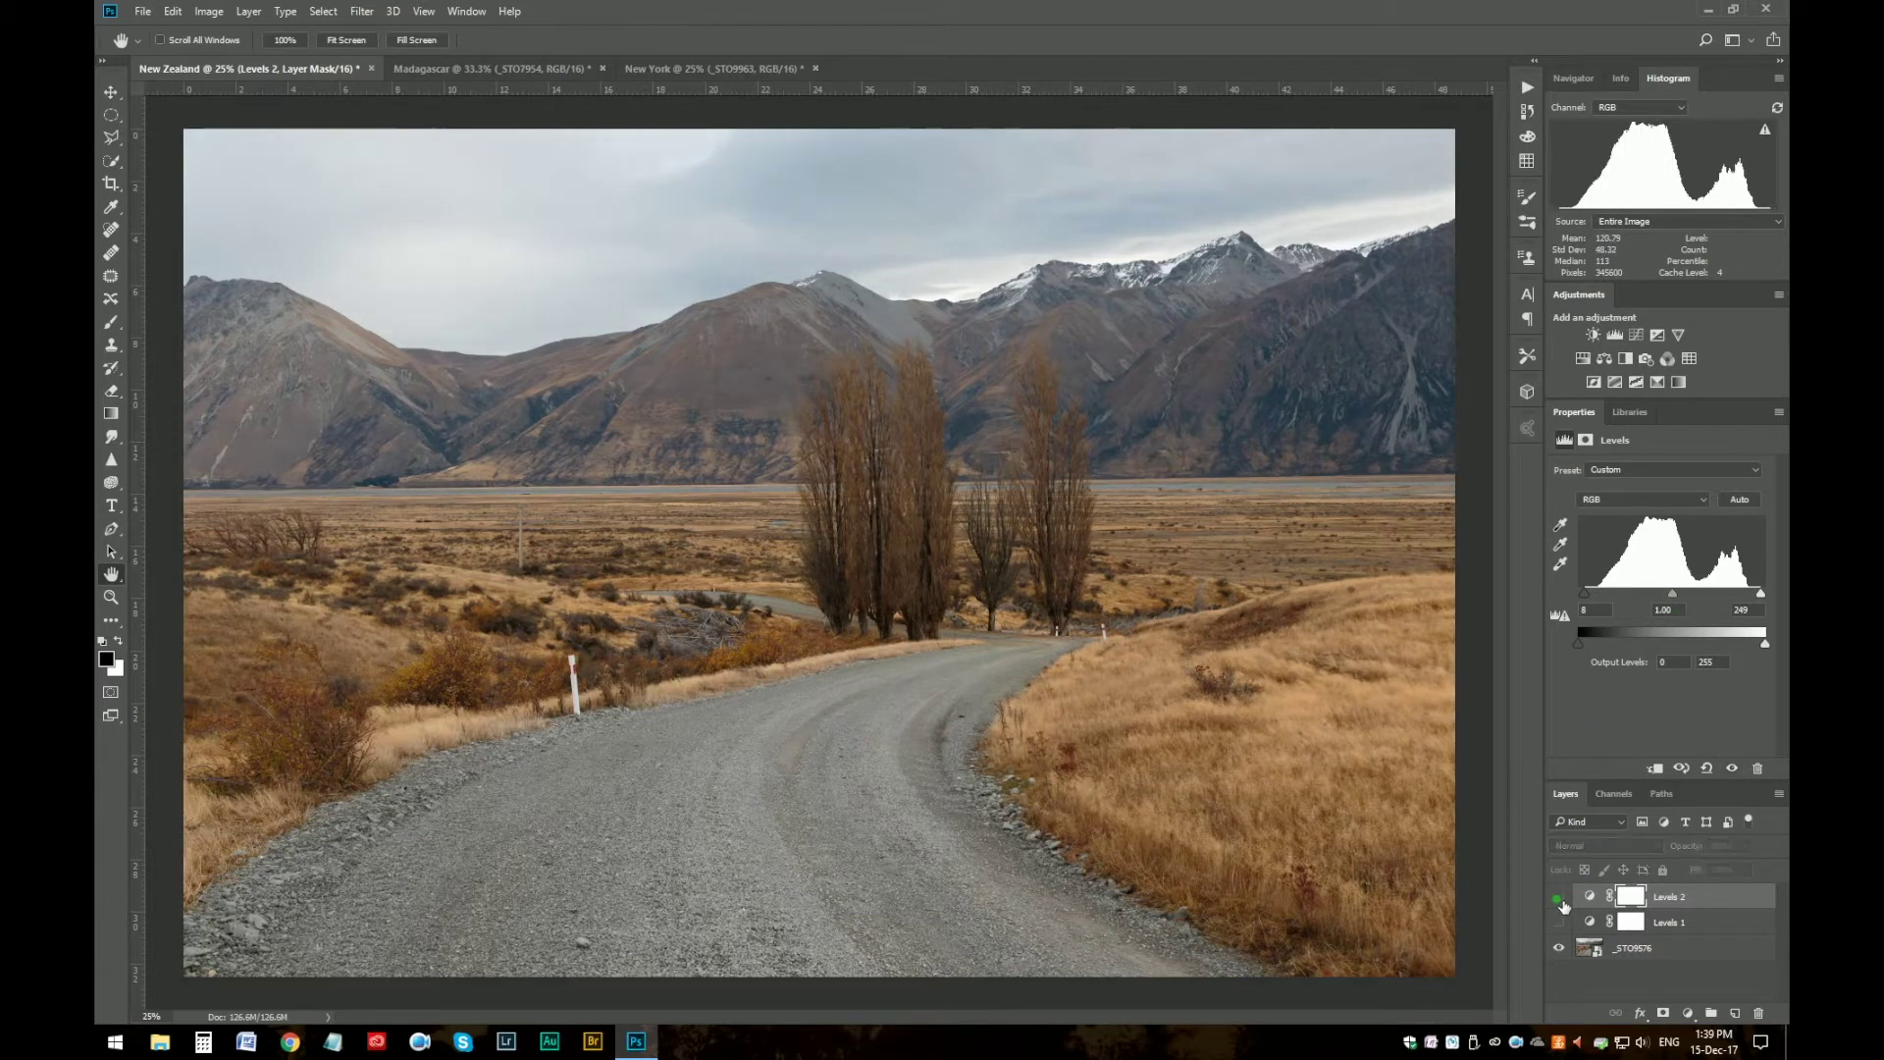
{"action": "left_click_drag", "start_coordinate": [1592, 603], "coordinate": [1588, 602]}
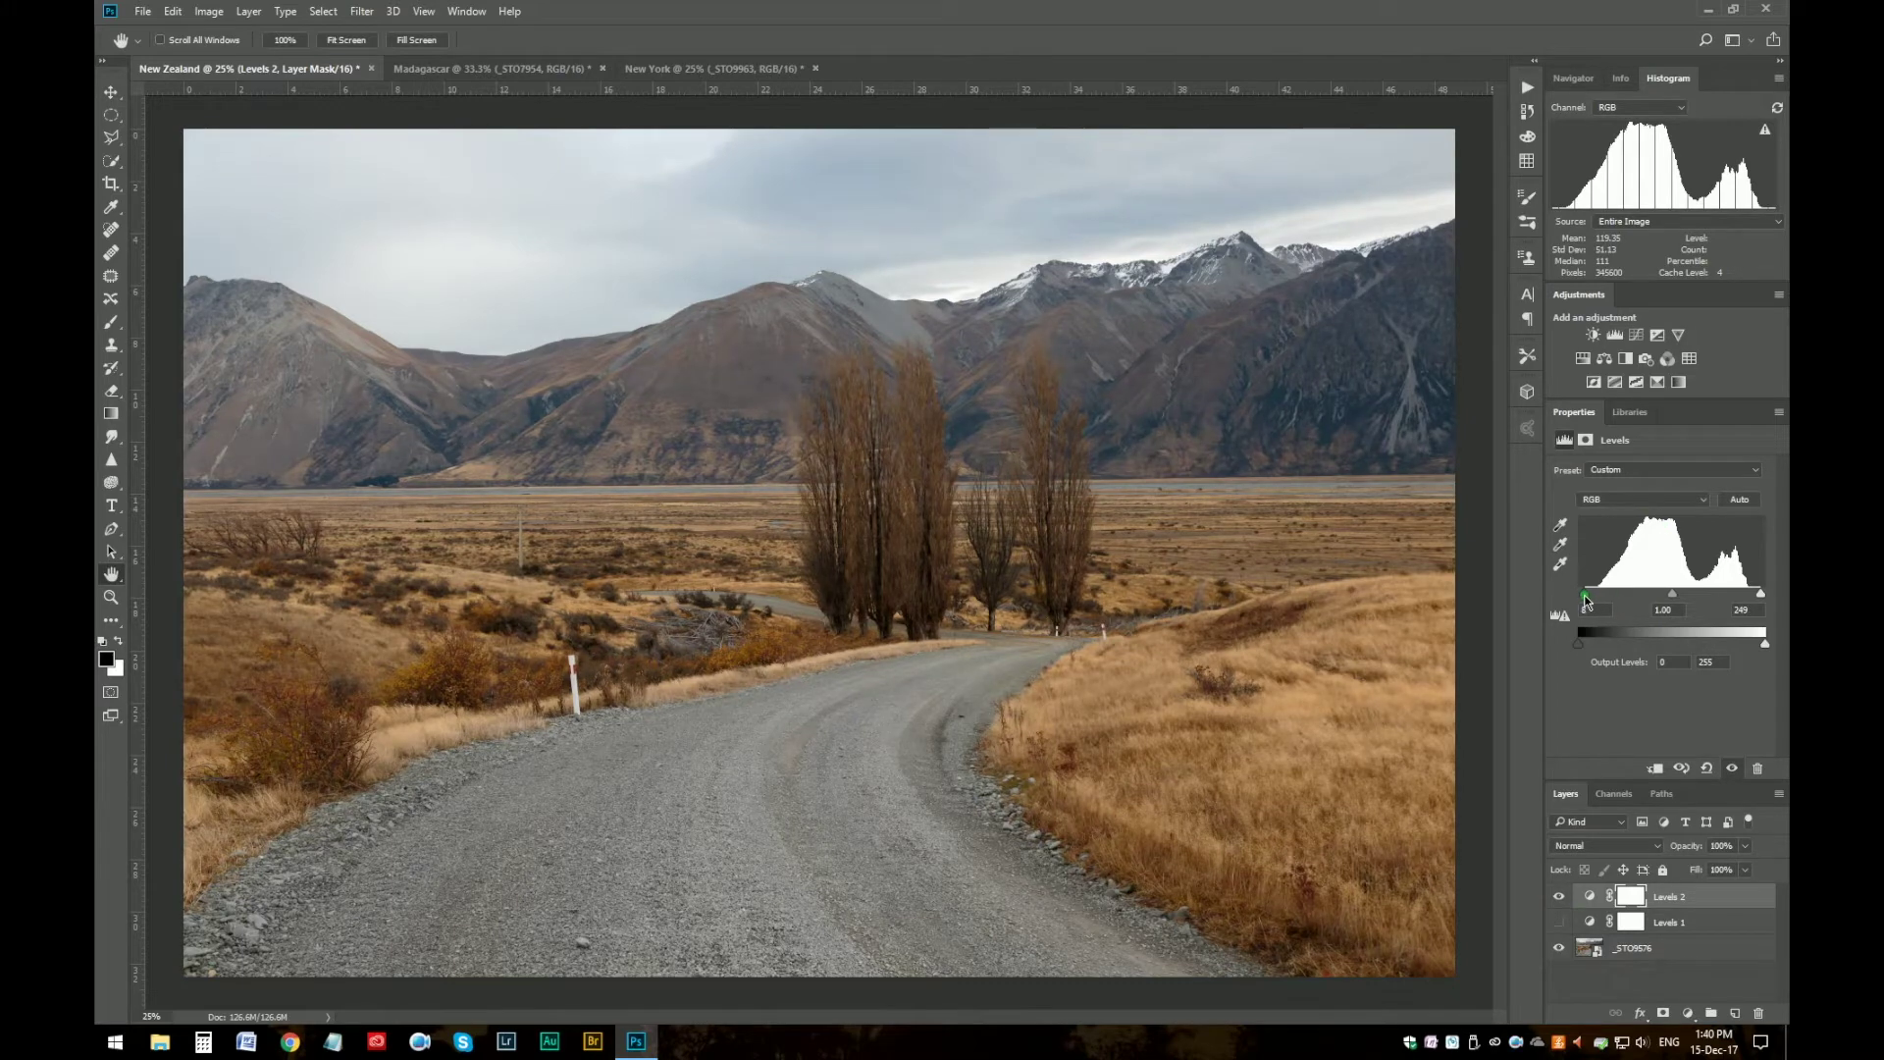
- Set the Levels 2 inputs to black 30, midtone 0.96 and white 233, checking the clipping preview
{"action": "mouse_move", "coordinate": [1588, 601]}
{"action": "left_mouse_down", "text": "alt"}
{"action": "mouse_move", "coordinate": [1630, 605]}
{"action": "mouse_move", "coordinate": [1602, 601]}
{"action": "left_mouse_up", "text": "alt"}
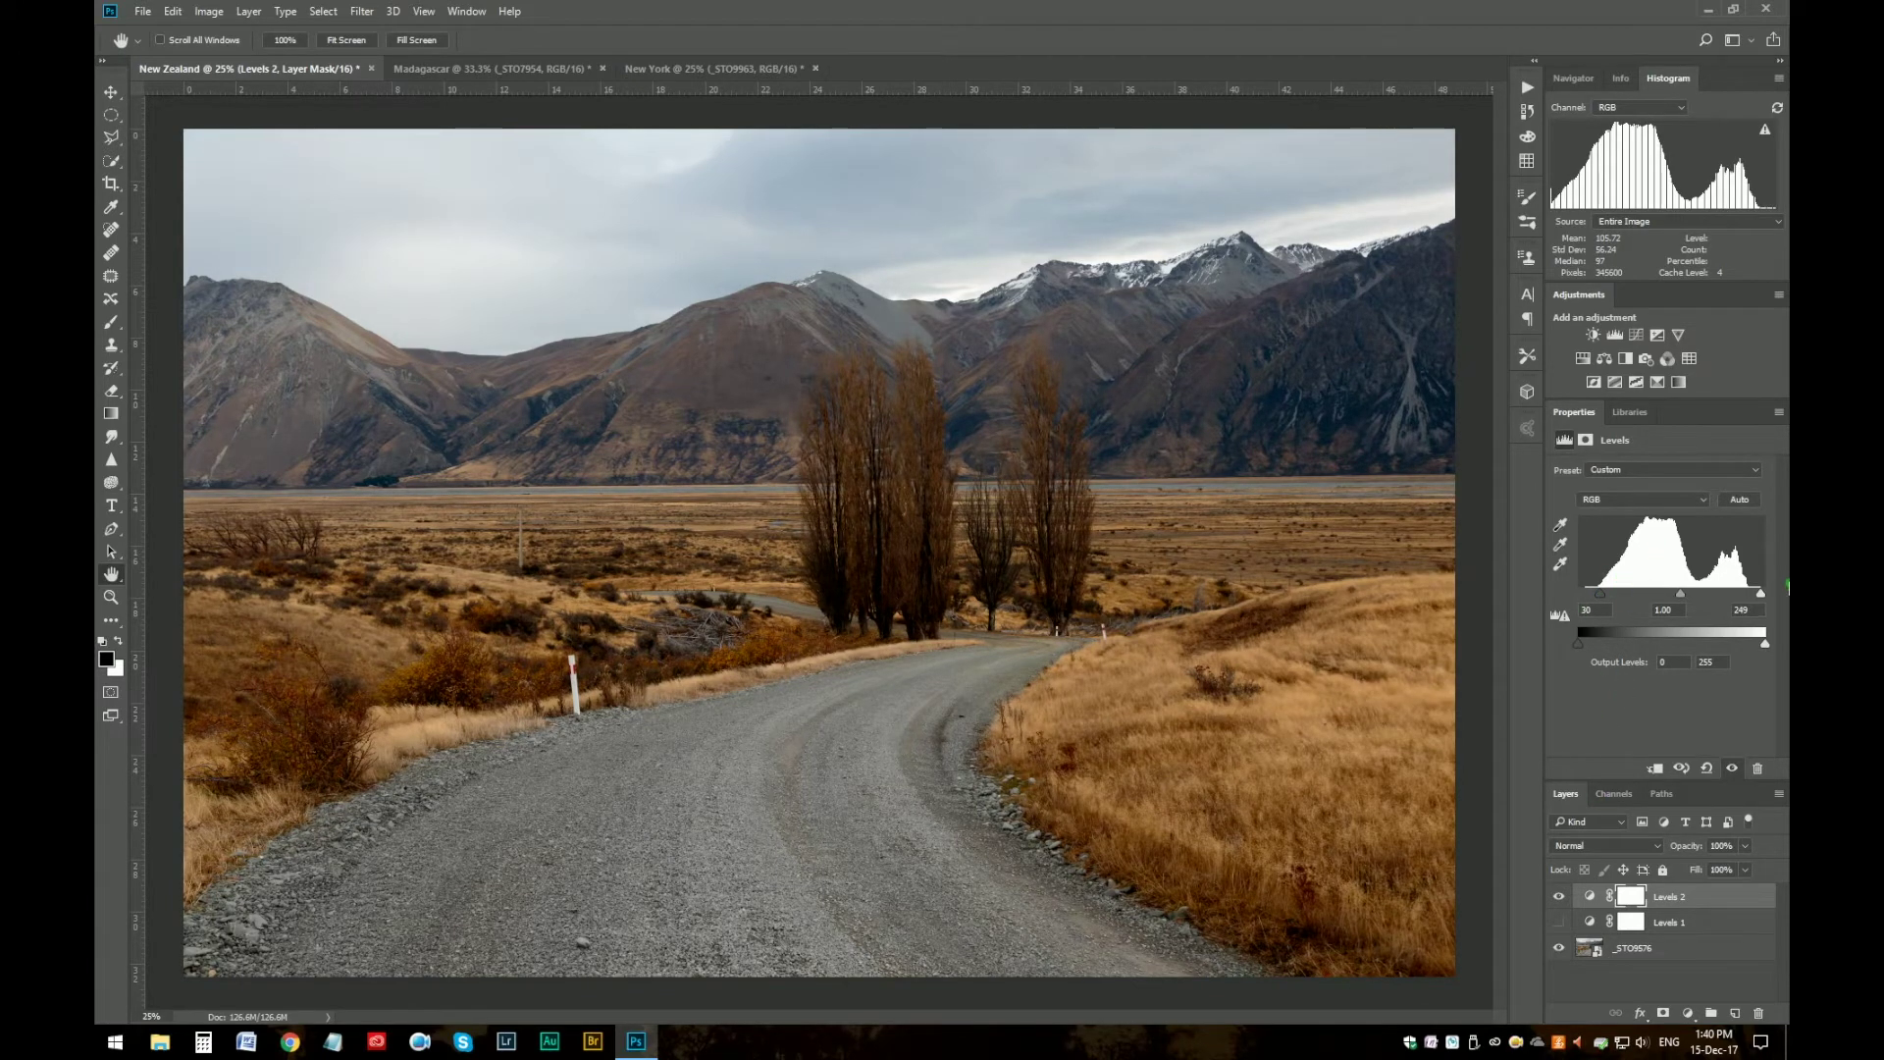
{"action": "mouse_move", "coordinate": [1761, 598]}
{"action": "left_mouse_down"}
{"action": "mouse_move", "coordinate": [1717, 592]}
{"action": "mouse_move", "coordinate": [1750, 601]}
{"action": "left_mouse_up"}
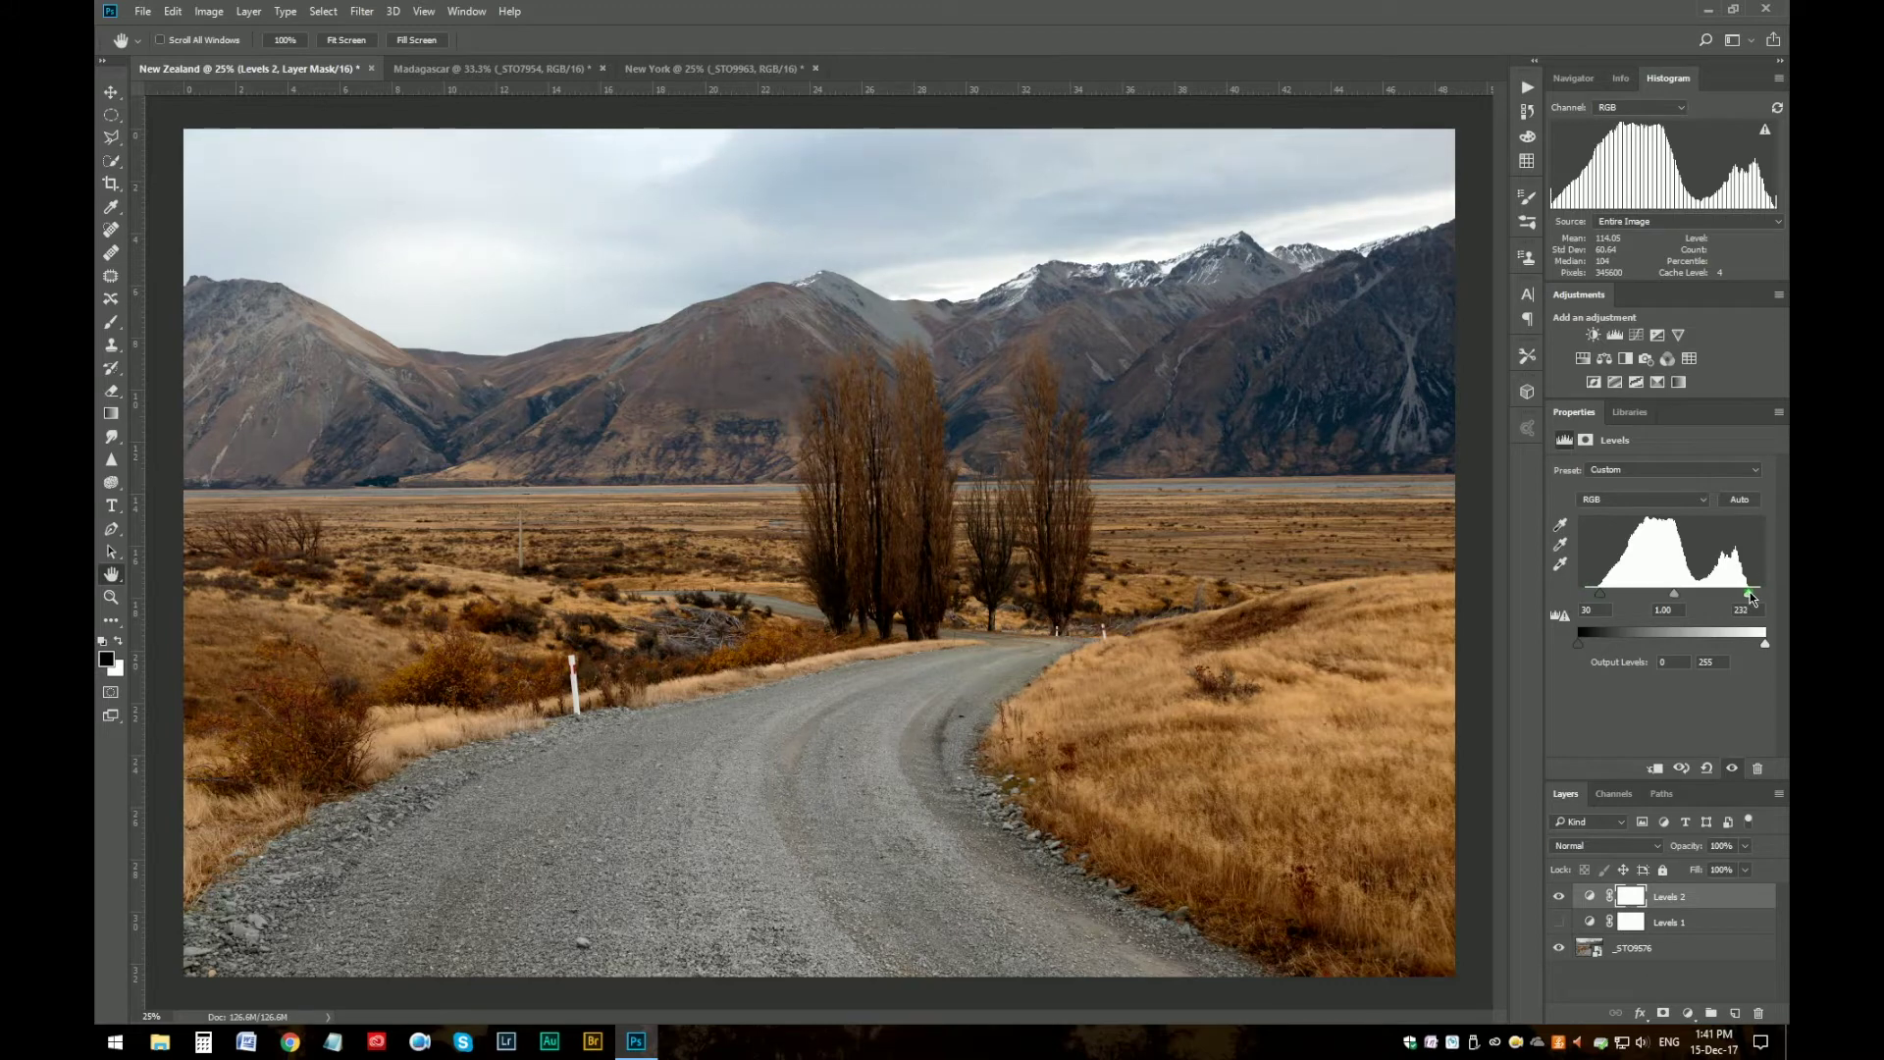
{"action": "left_click_drag", "start_coordinate": [1749, 594], "coordinate": [1750, 594], "text": "alt"}
{"action": "left_click_drag", "start_coordinate": [1675, 591], "coordinate": [1670, 595]}
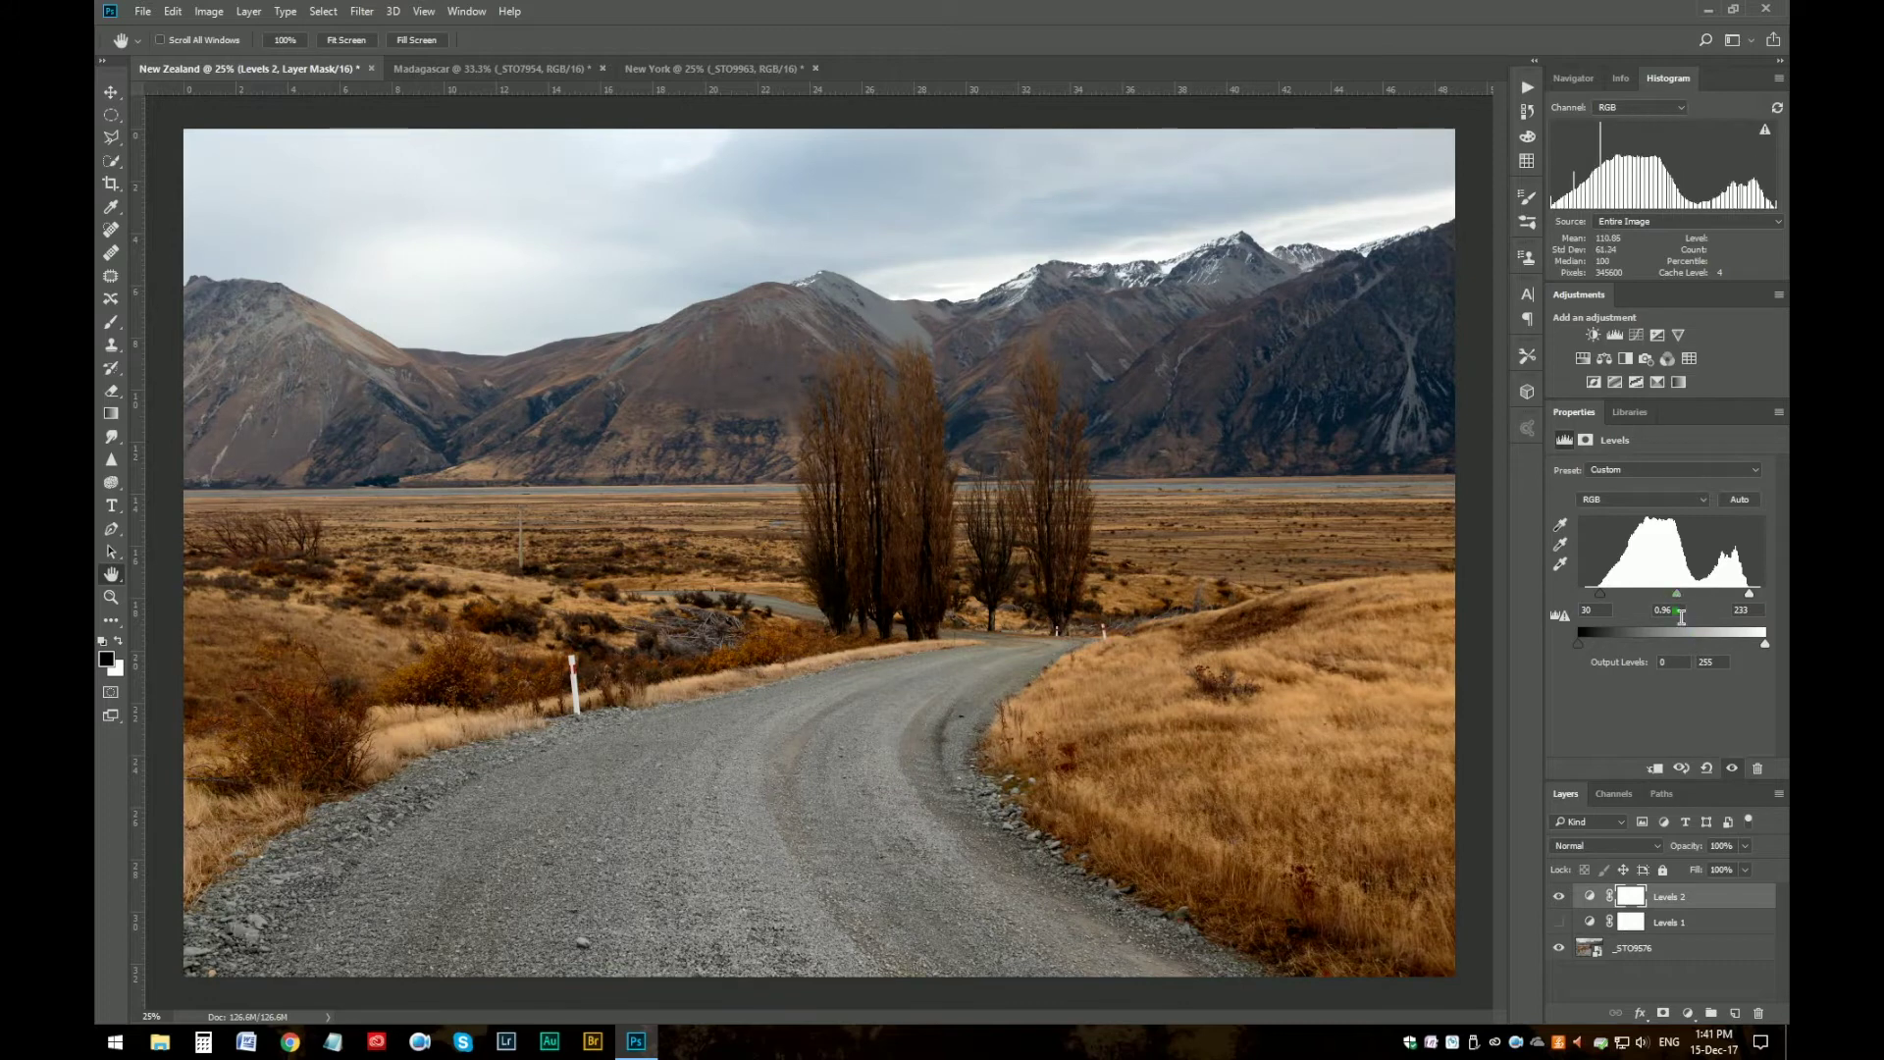
- Compare the New Zealand photo with and without the Levels 2 adjustment several times
{"action": "left_click", "coordinate": [1560, 898]}
{"action": "left_click", "coordinate": [1560, 897]}
{"action": "left_click", "coordinate": [1560, 898]}
{"action": "left_click", "coordinate": [1560, 897]}
{"action": "left_click", "coordinate": [1562, 898]}
{"action": "left_click", "coordinate": [1563, 898]}
{"action": "left_click", "coordinate": [1562, 898]}
{"action": "left_click", "coordinate": [1562, 898]}
{"action": "left_click", "coordinate": [1562, 899]}
{"action": "left_click", "coordinate": [1562, 899]}
{"action": "left_click", "coordinate": [1559, 897]}
{"action": "left_click", "coordinate": [1559, 897]}
{"action": "left_click", "coordinate": [1561, 897]}
{"action": "left_click", "coordinate": [1561, 896]}
{"action": "left_click", "coordinate": [1560, 897]}
{"action": "left_click", "coordinate": [1560, 897]}
- In the Madagascar photo, add a Levels adjustment layer with black input 22 and white input 166
{"action": "left_click", "coordinate": [522, 67]}
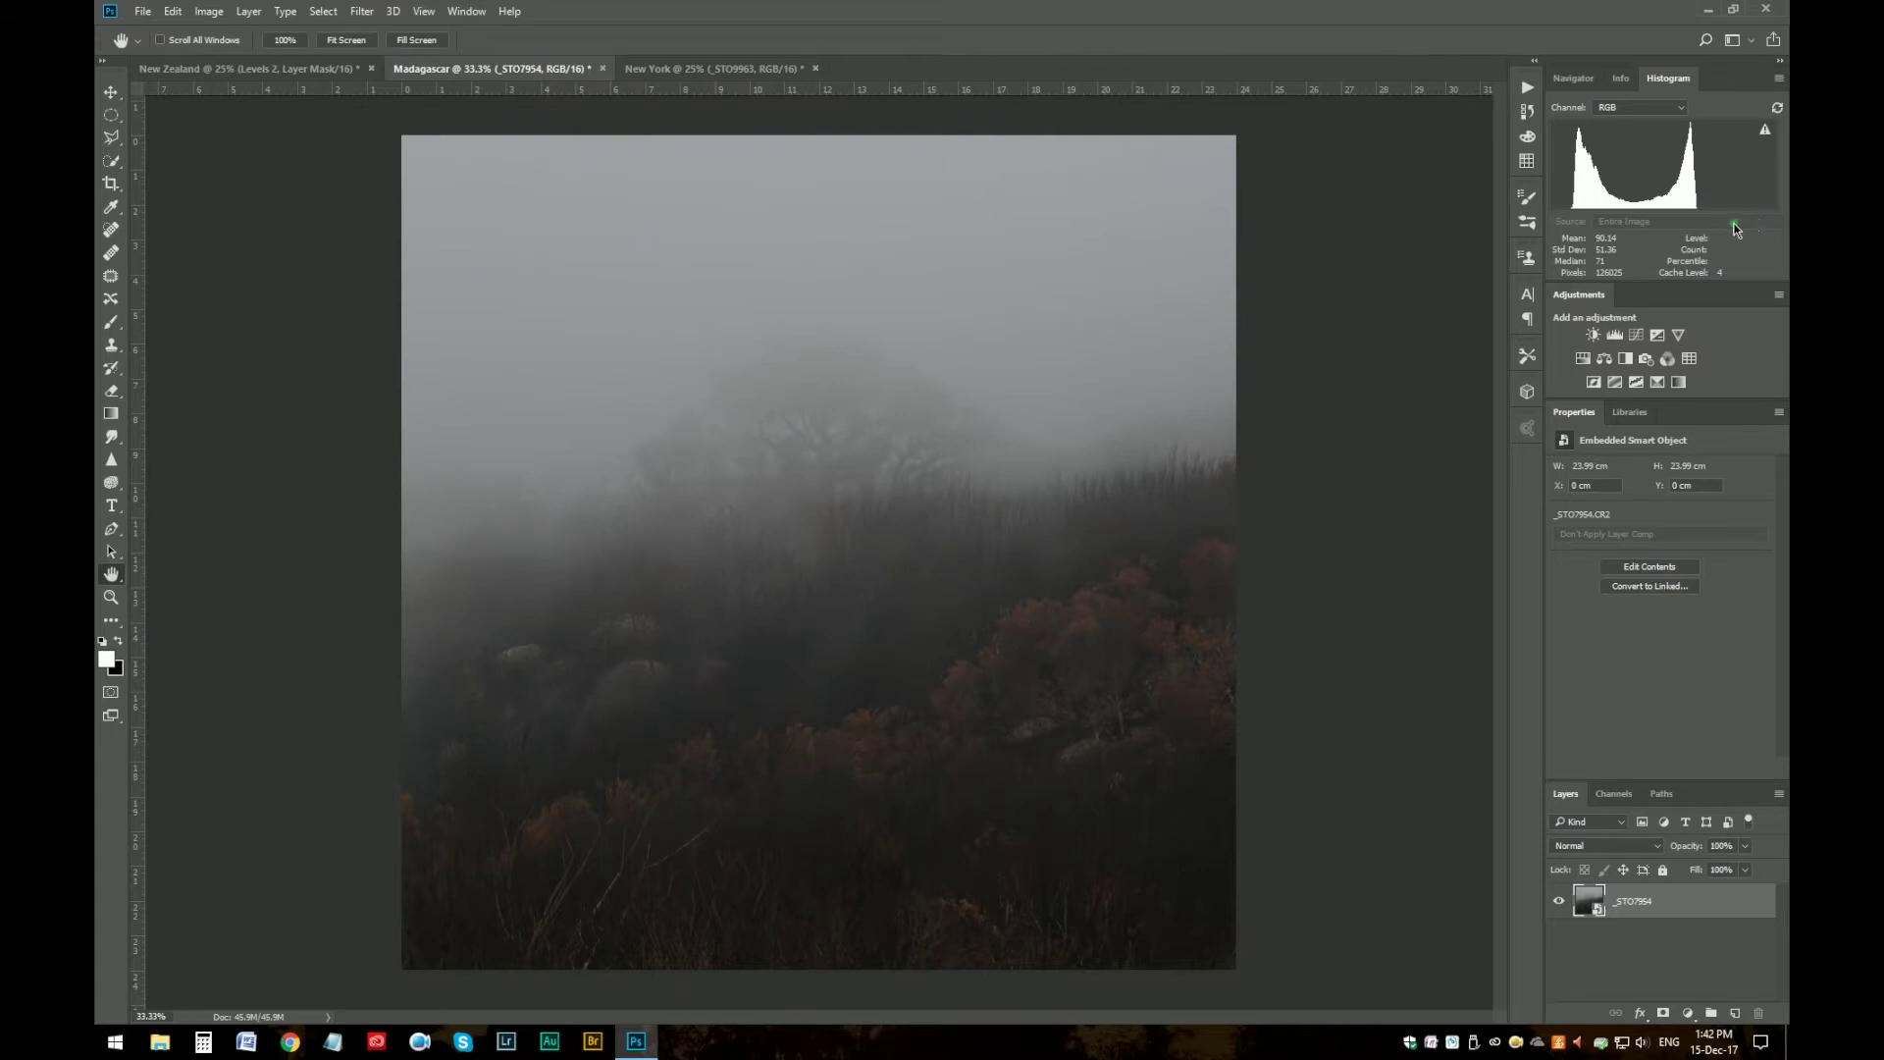
{"action": "left_click", "coordinate": [1615, 336]}
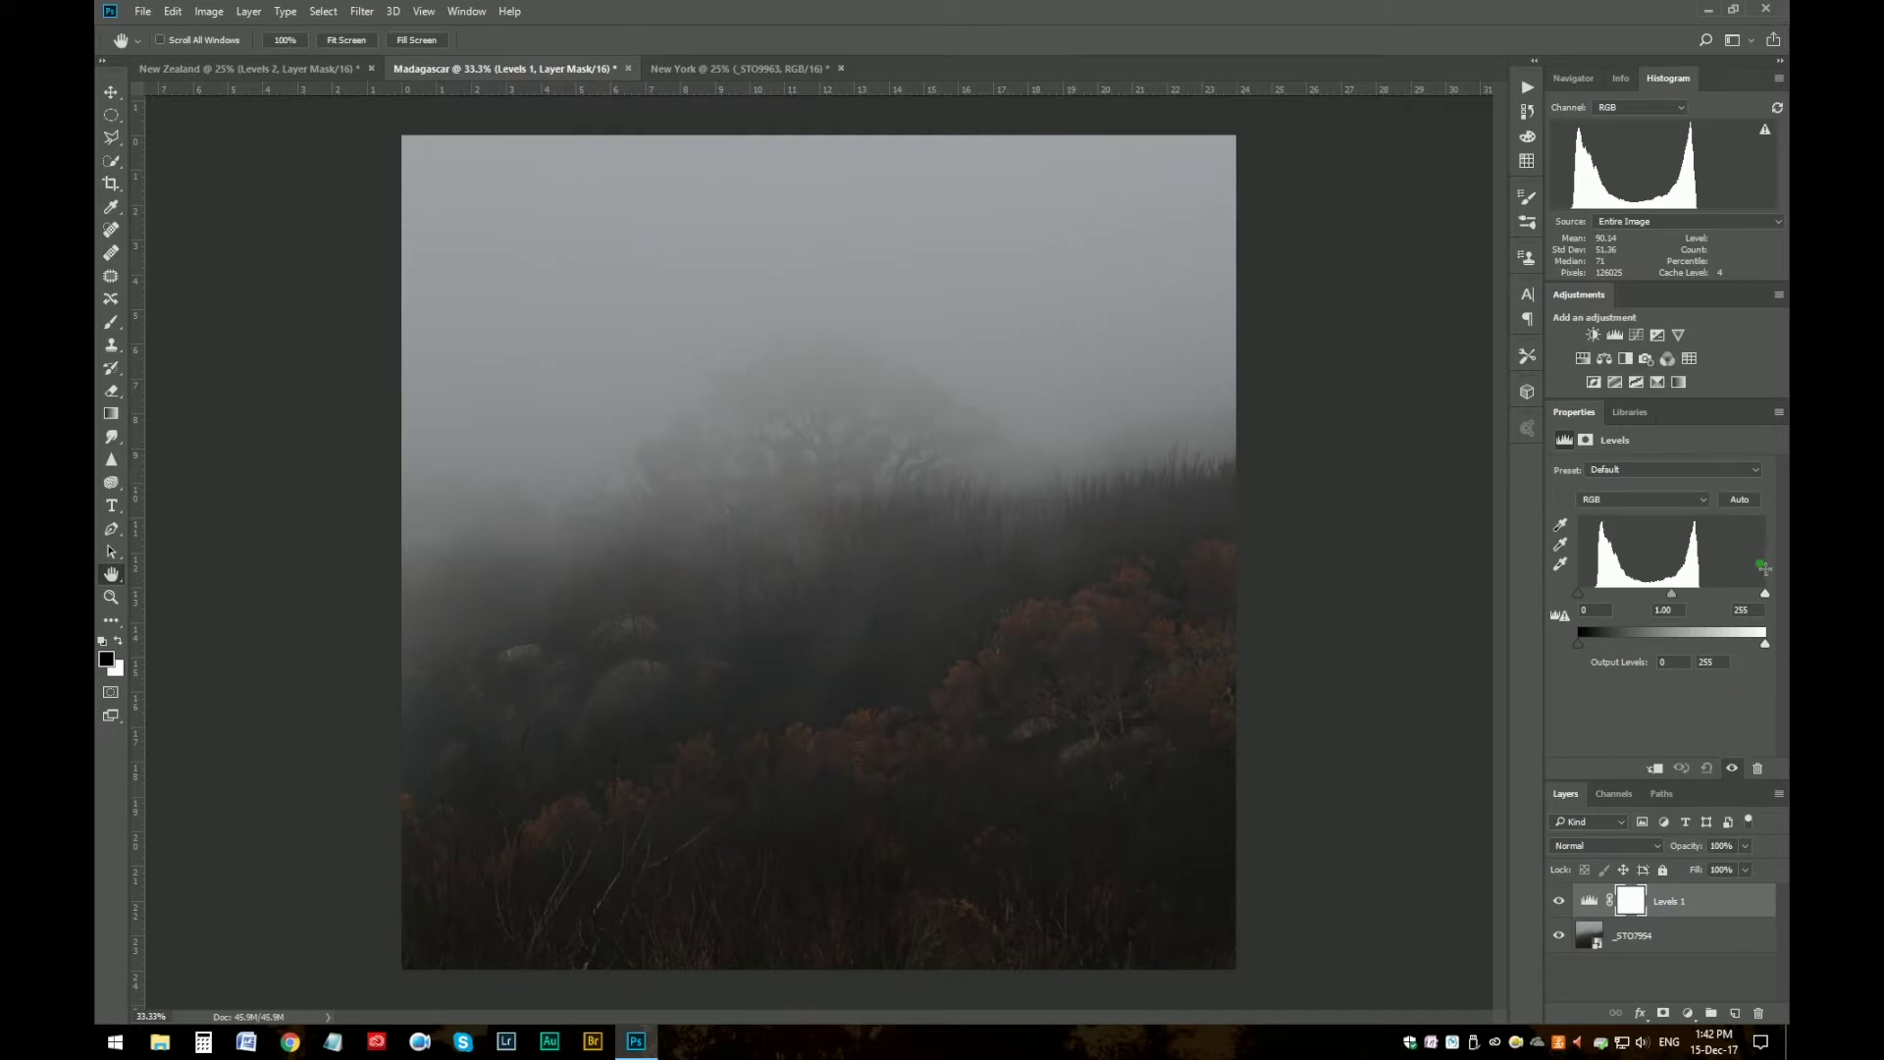
{"action": "left_click_drag", "start_coordinate": [1763, 594], "coordinate": [1700, 593]}
{"action": "left_click_drag", "start_coordinate": [1579, 597], "coordinate": [1593, 595]}
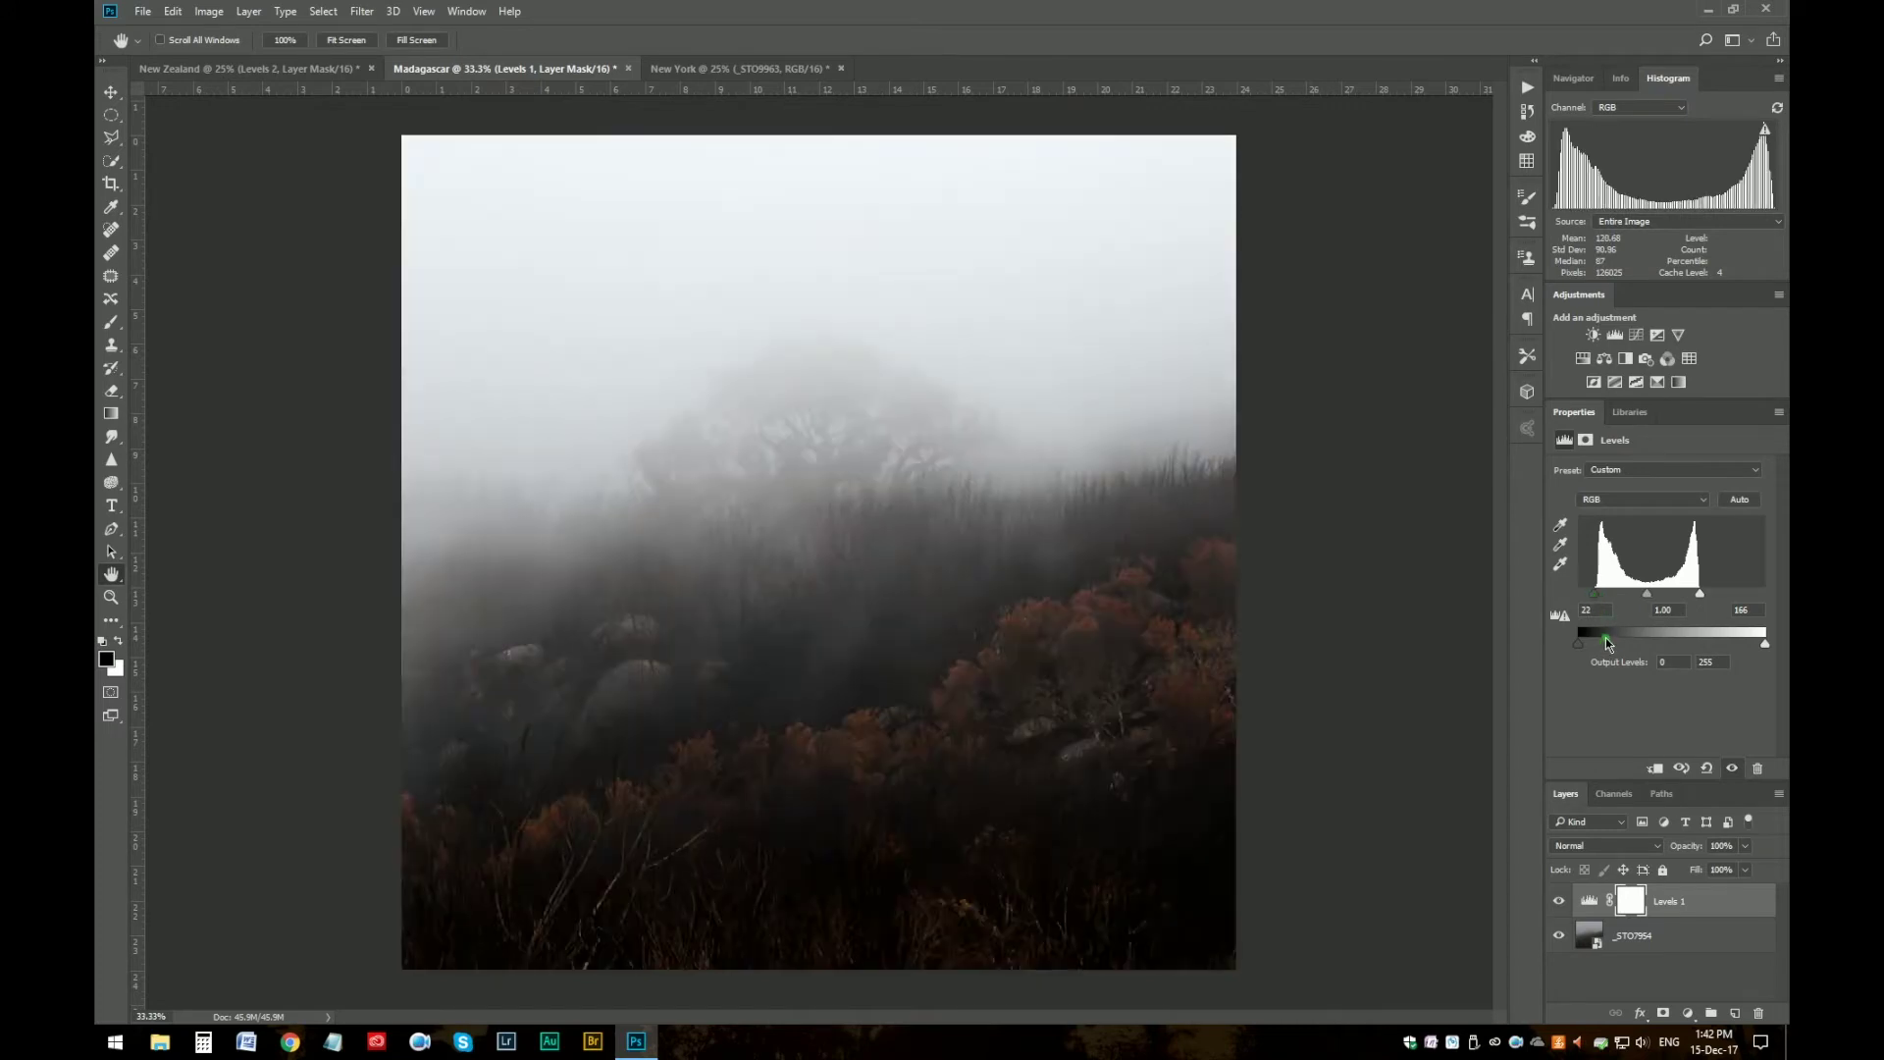
- Compare the Madagascar photo with and without Levels 1 several times, and leave that layer hidden
{"action": "left_click", "coordinate": [1560, 901]}
{"action": "left_click", "coordinate": [1560, 900]}
{"action": "left_click", "coordinate": [1564, 904]}
{"action": "left_click", "coordinate": [1565, 905]}
{"action": "left_click", "coordinate": [1563, 907]}
{"action": "left_click", "coordinate": [1563, 905]}
{"action": "left_click", "coordinate": [1563, 905]}
{"action": "left_click", "coordinate": [1563, 904]}
{"action": "left_click", "coordinate": [1560, 900]}
{"action": "left_click", "coordinate": [1560, 900]}
{"action": "left_click", "coordinate": [1564, 905]}
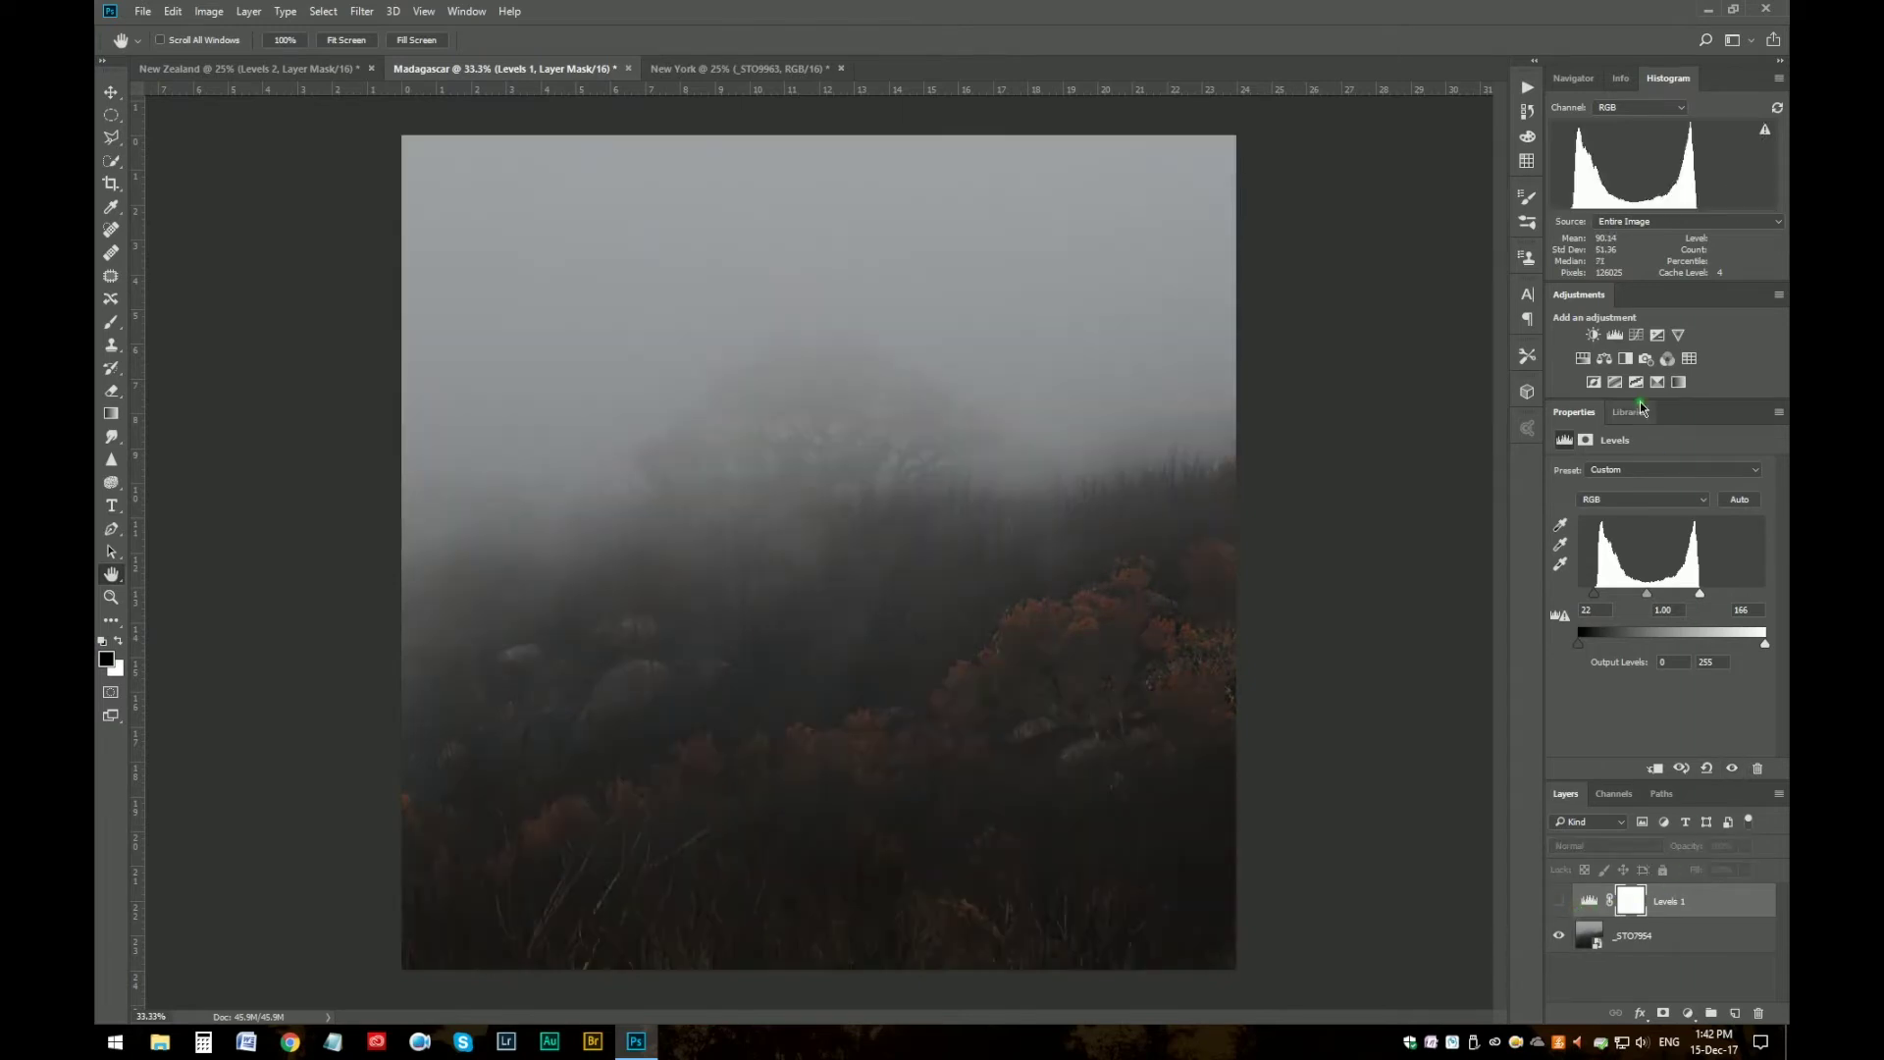
- Add a second Levels adjustment layer with black input 20, white input 178 and black output level 20
{"action": "left_click", "coordinate": [1616, 337]}
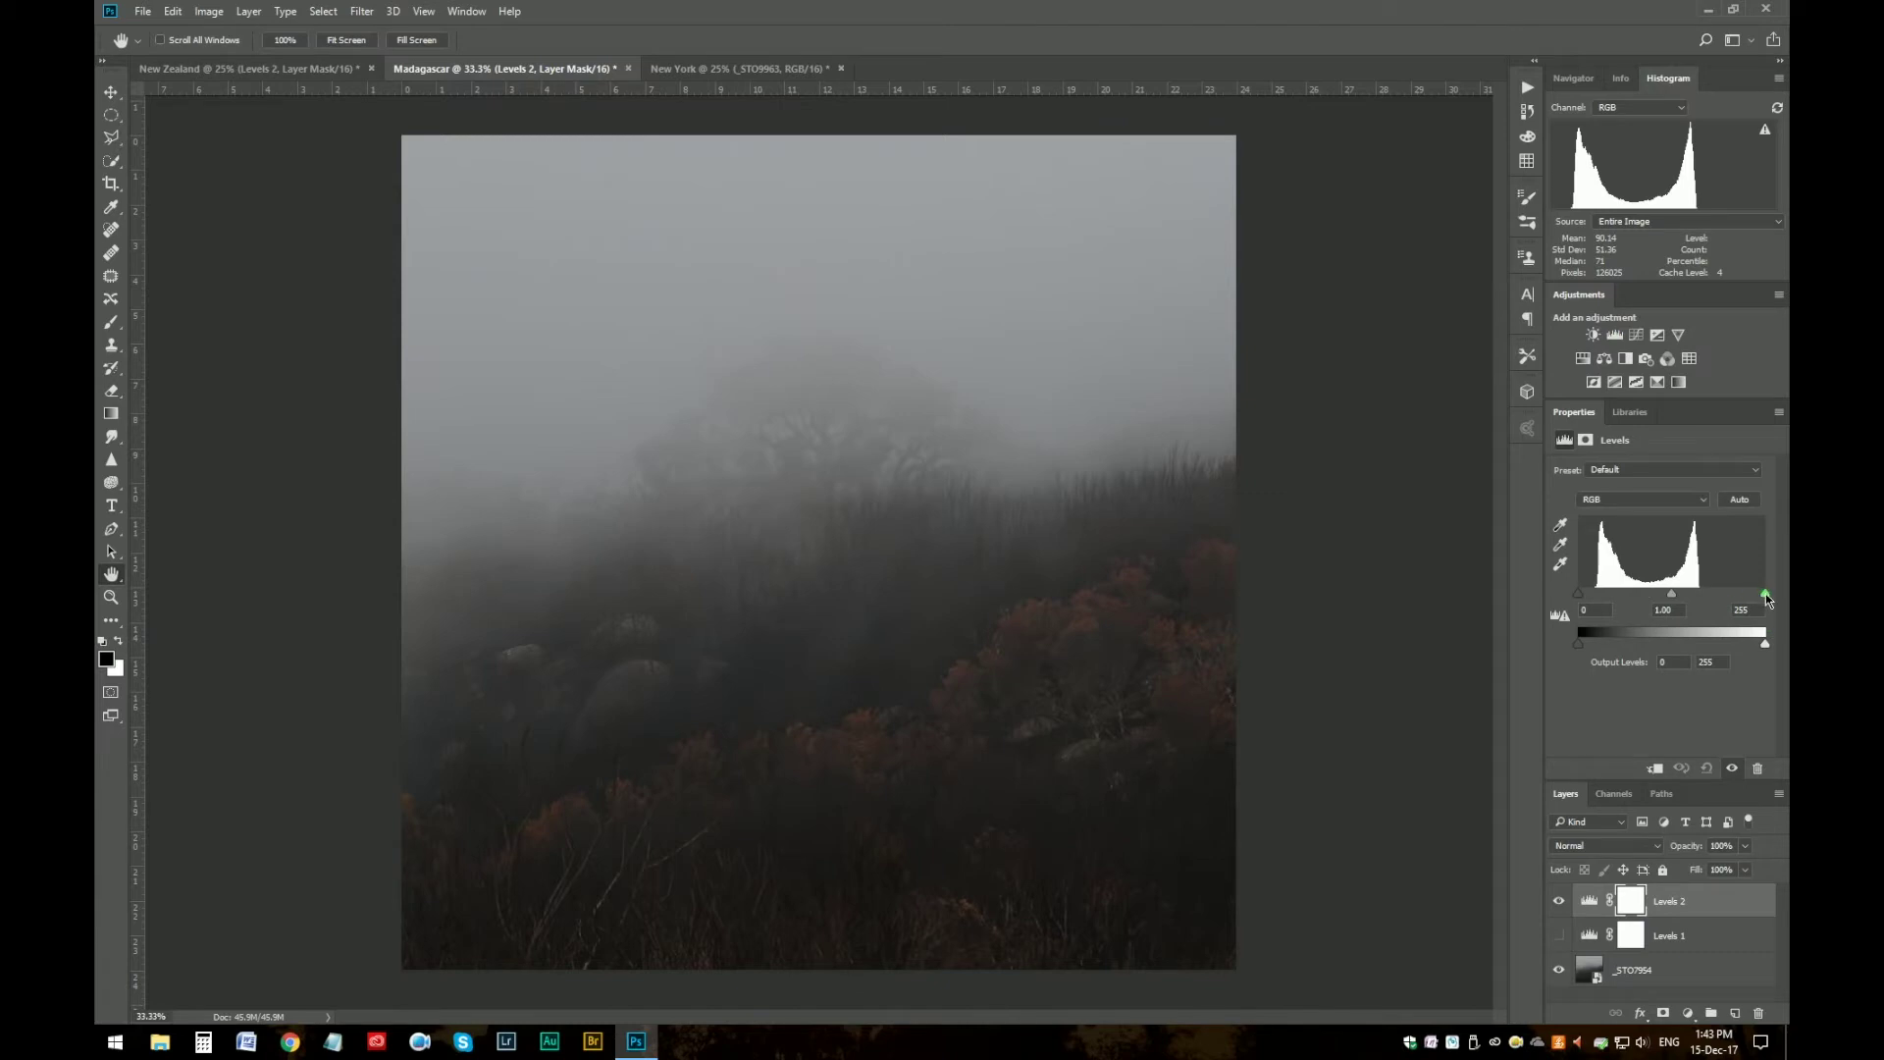
{"action": "left_click_drag", "start_coordinate": [1763, 593], "coordinate": [1709, 593]}
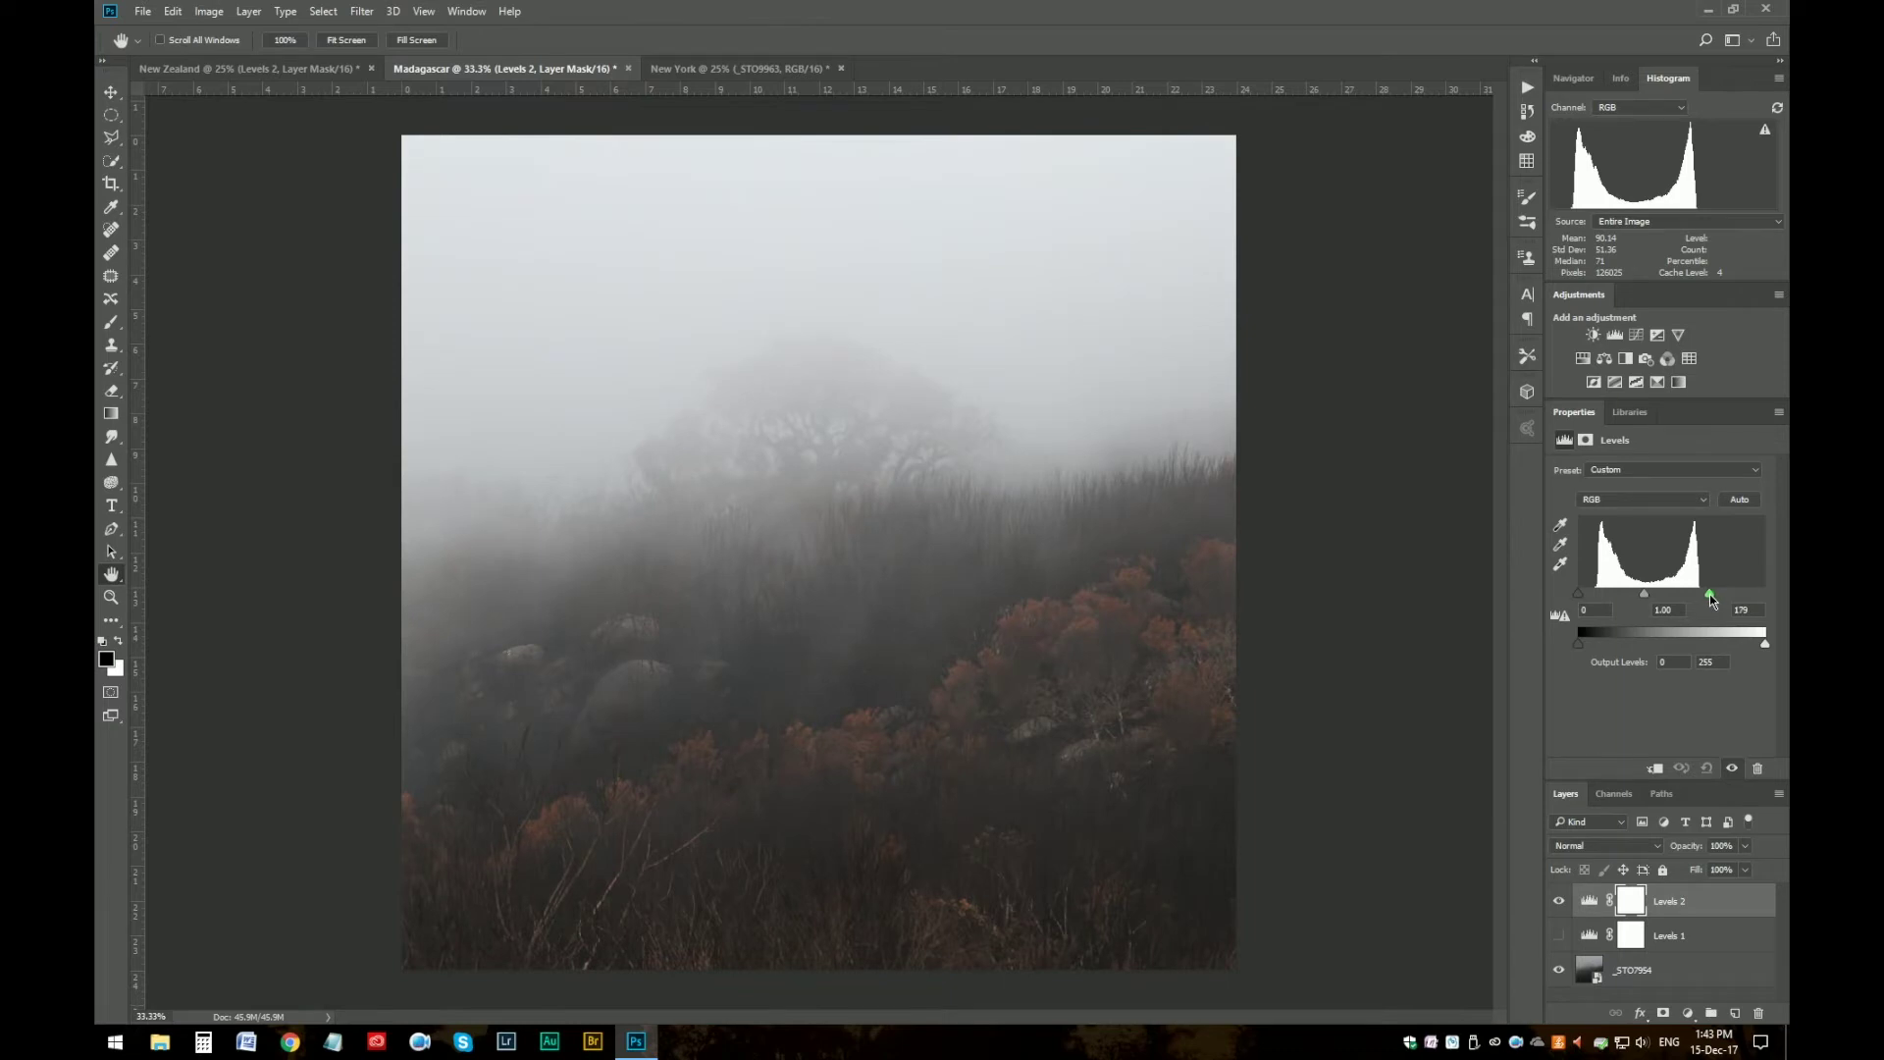
{"action": "left_click_drag", "start_coordinate": [1709, 593], "coordinate": [1709, 603]}
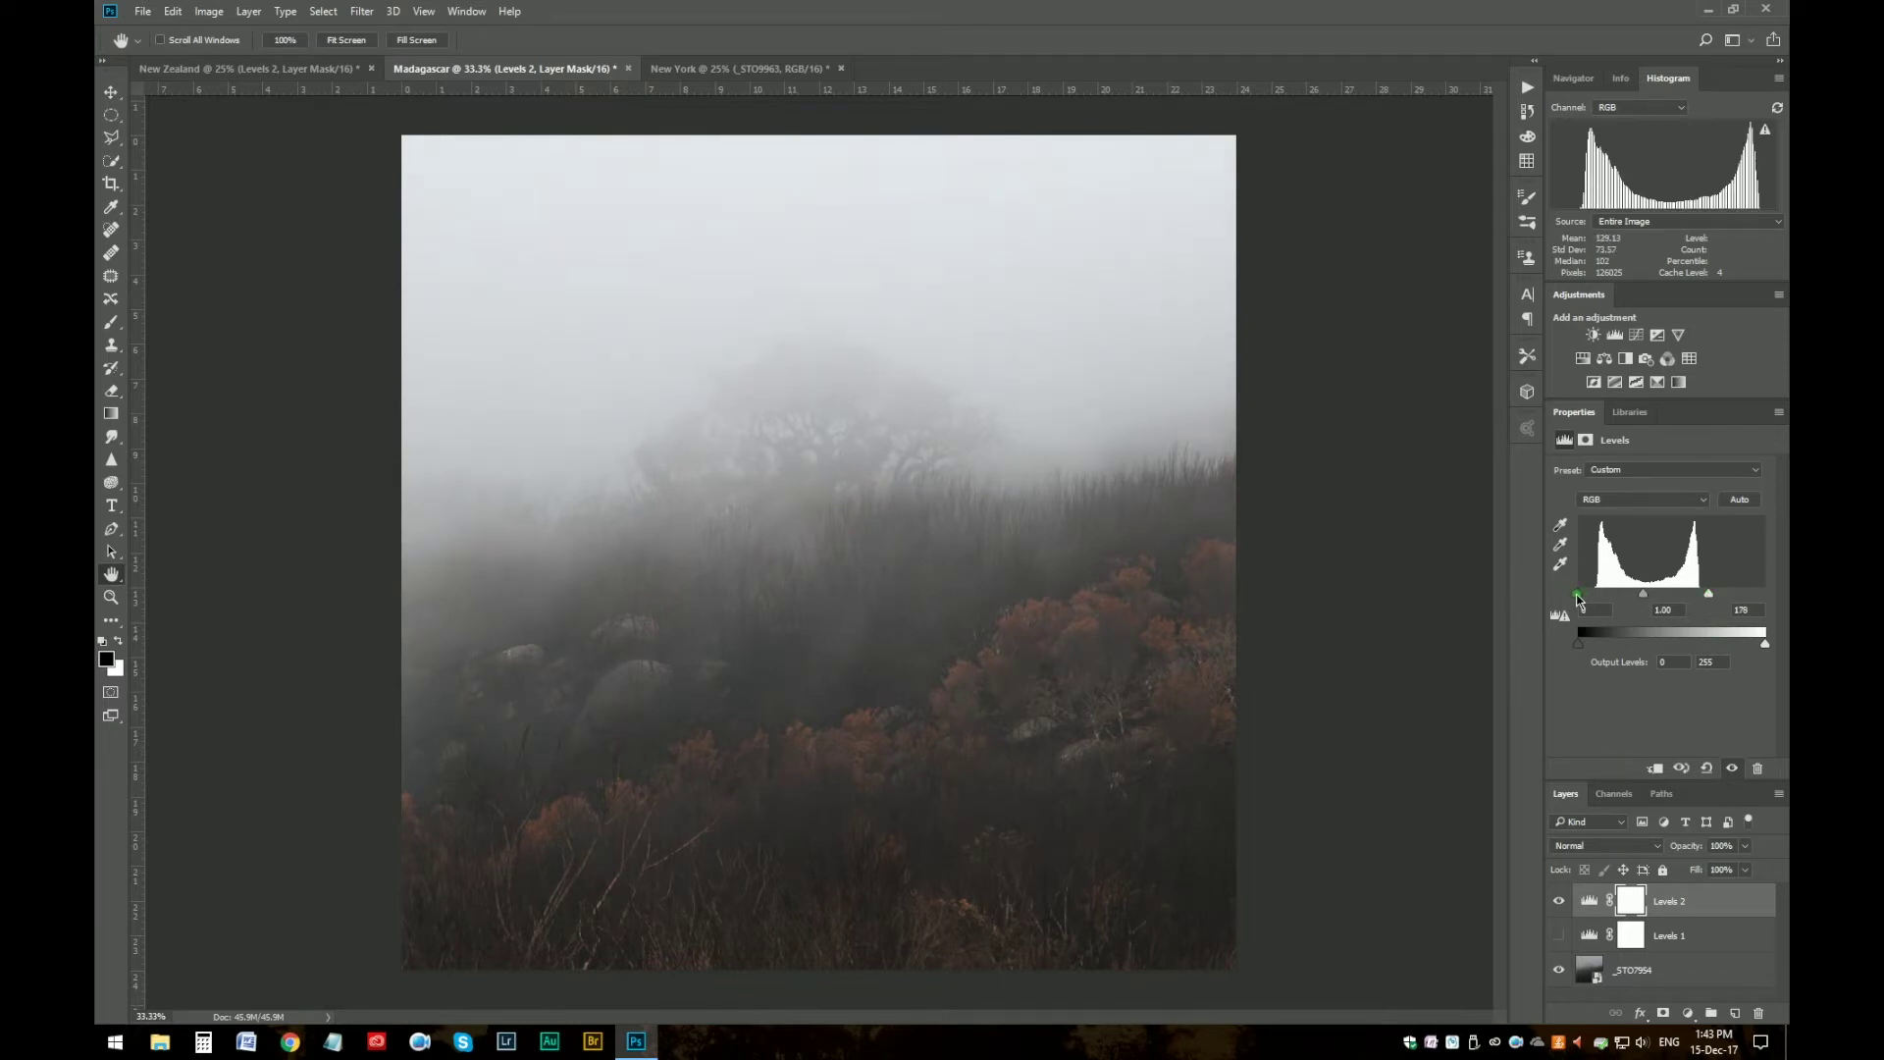
{"action": "left_click_drag", "start_coordinate": [1582, 593], "coordinate": [1592, 595]}
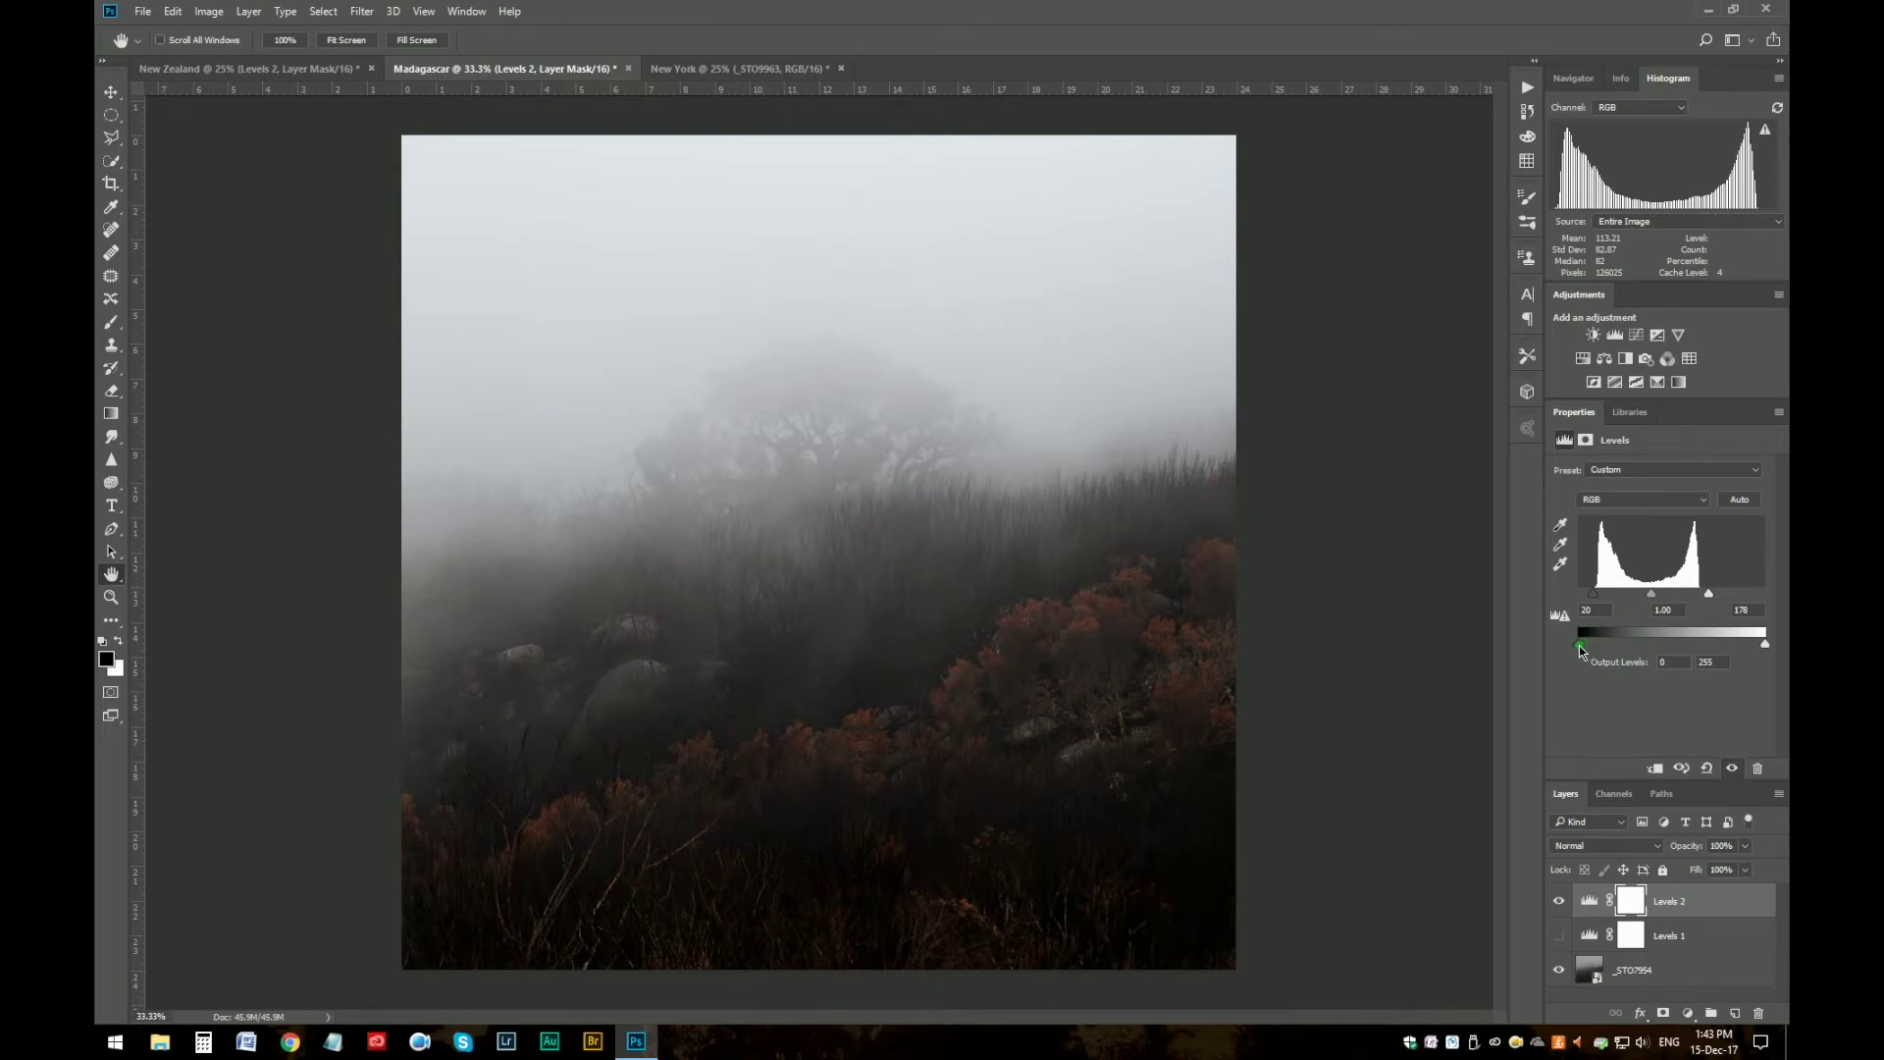
{"action": "left_click_drag", "start_coordinate": [1580, 645], "coordinate": [1587, 649]}
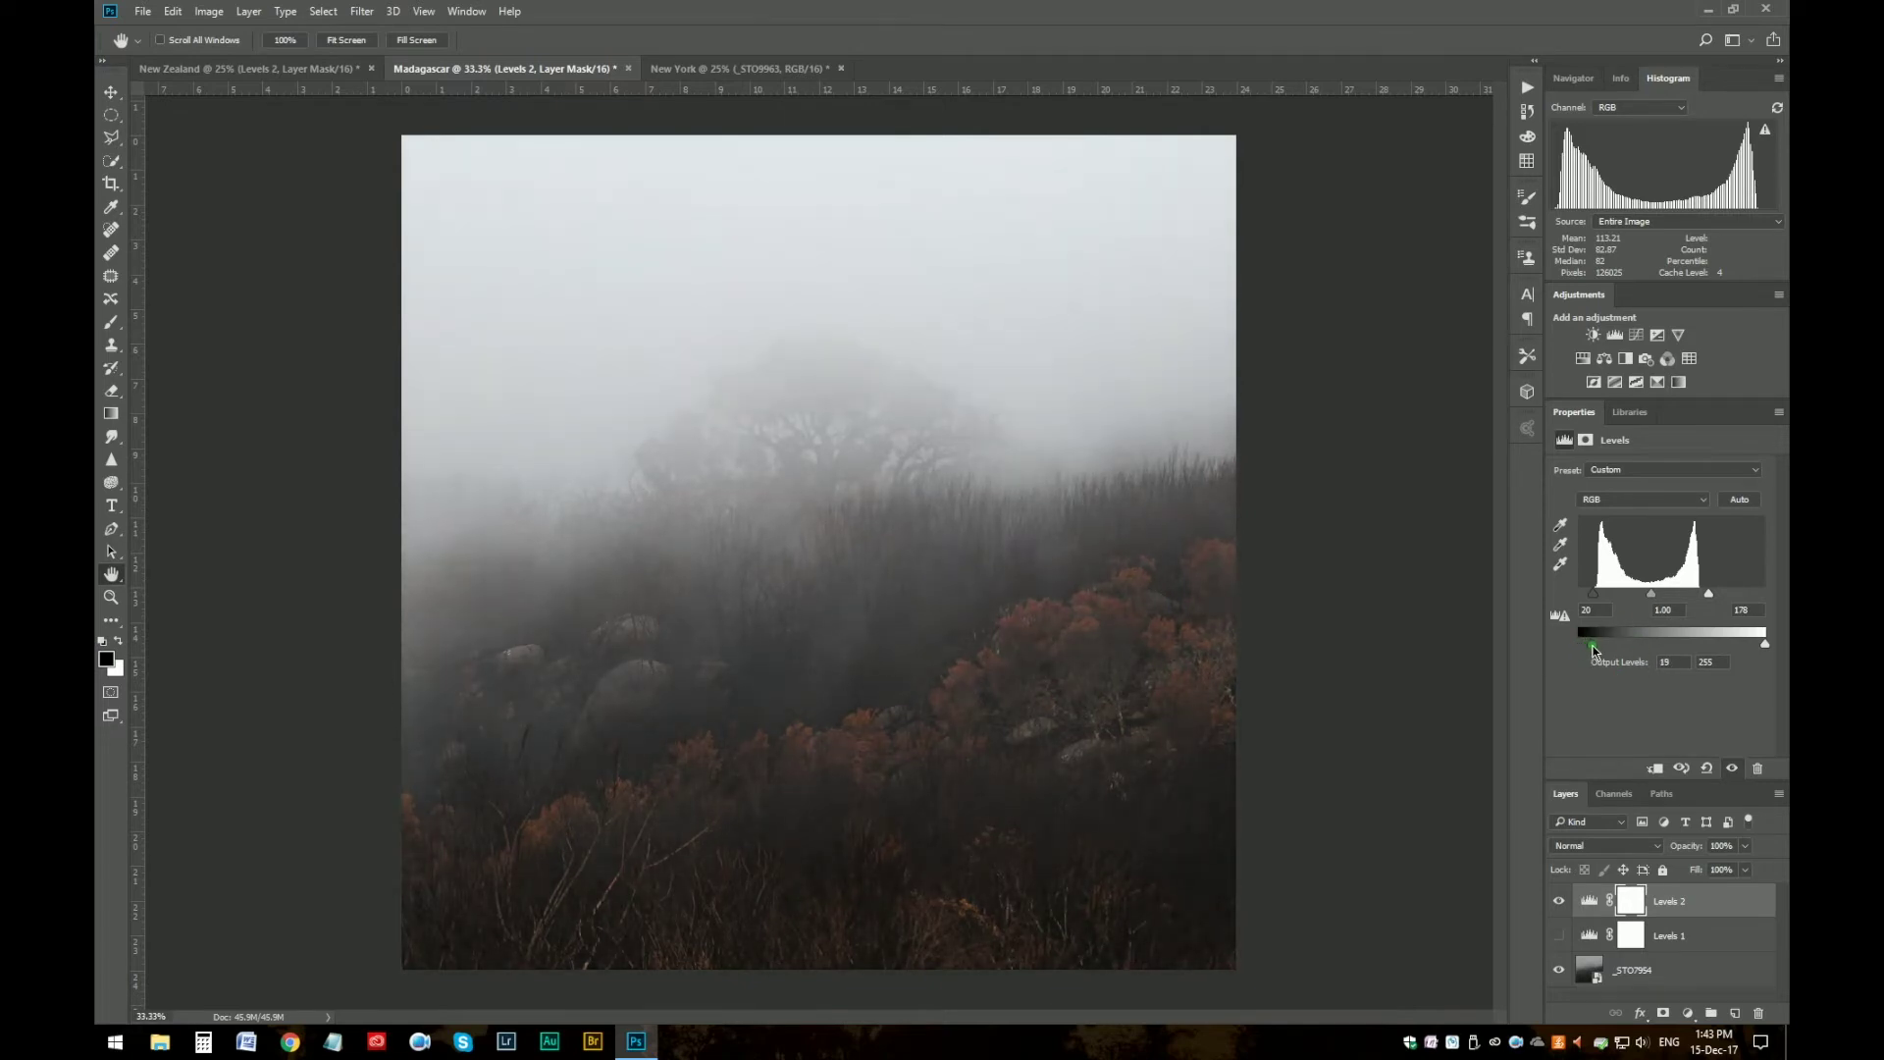
{"action": "left_click_drag", "start_coordinate": [1595, 650], "coordinate": [1588, 651]}
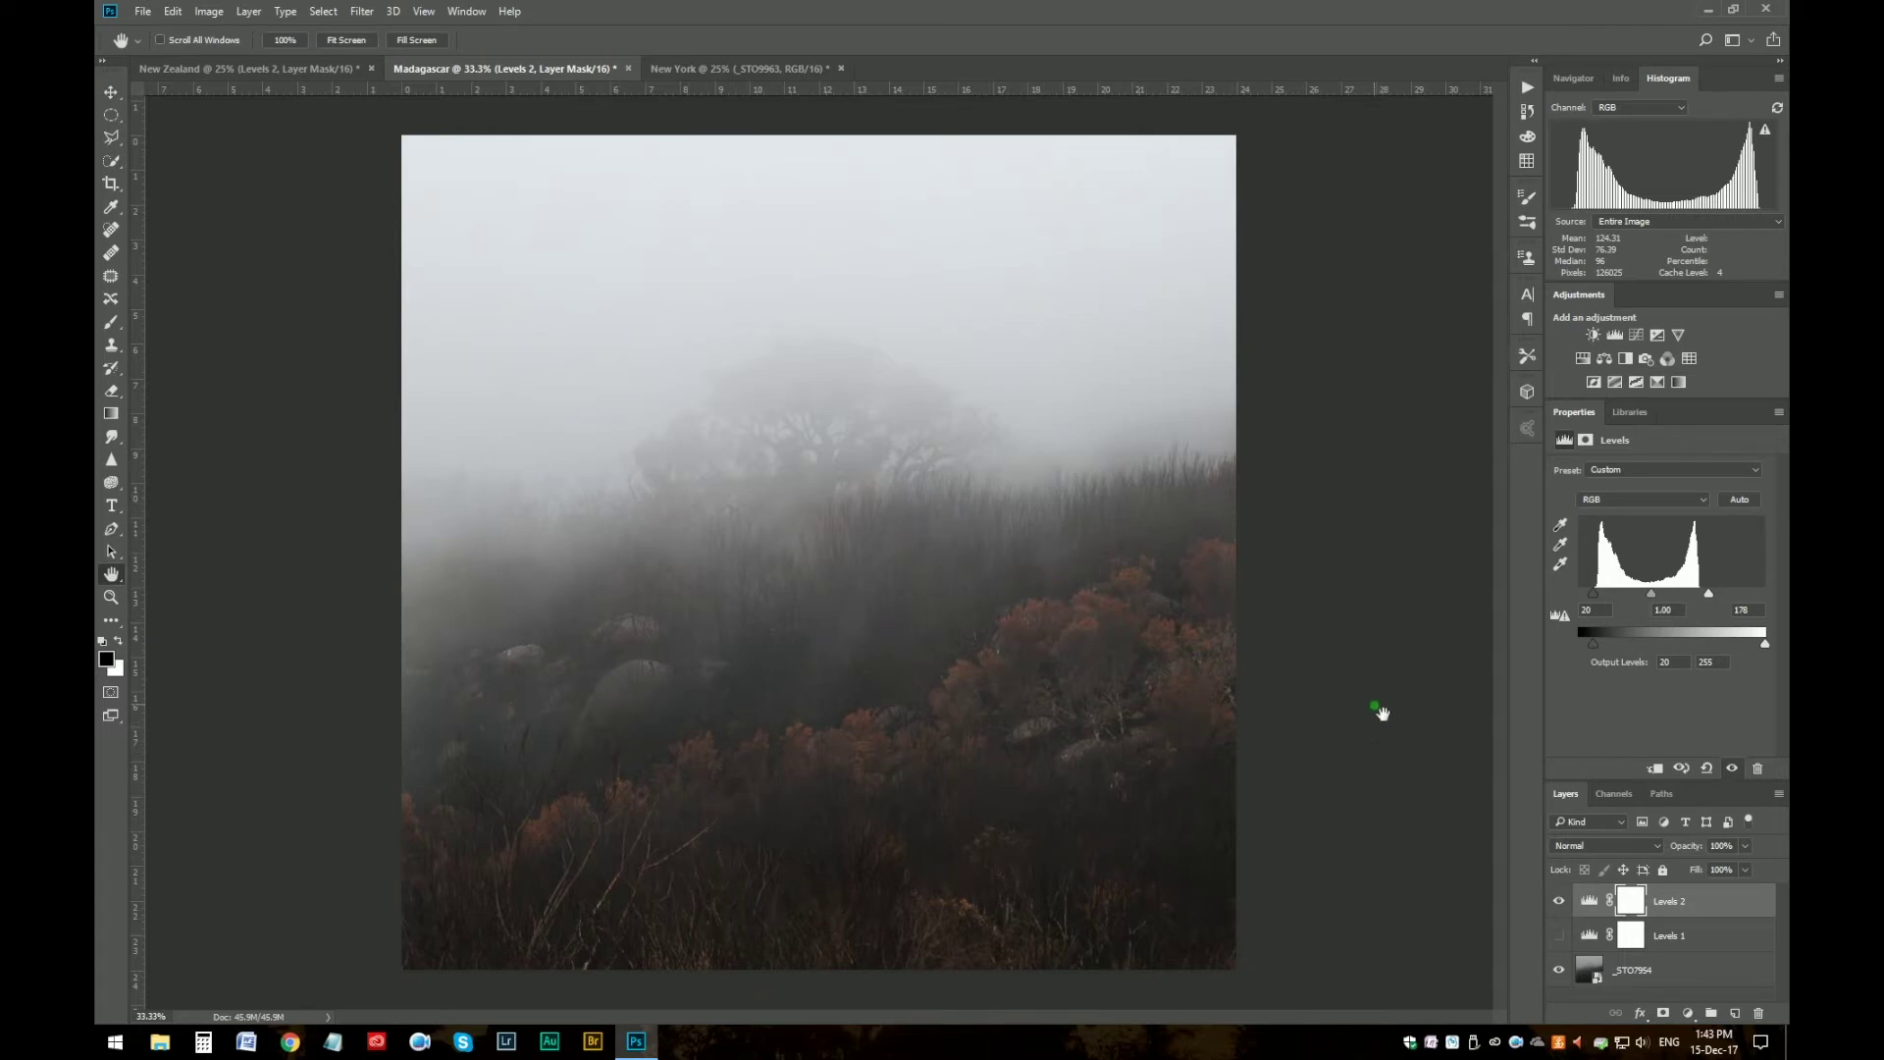
- Compare the Levels 2 result with the Levels 1 version and with the unadjusted Madagascar photo
{"action": "left_click", "coordinate": [1559, 901]}
{"action": "left_click", "coordinate": [1559, 935]}
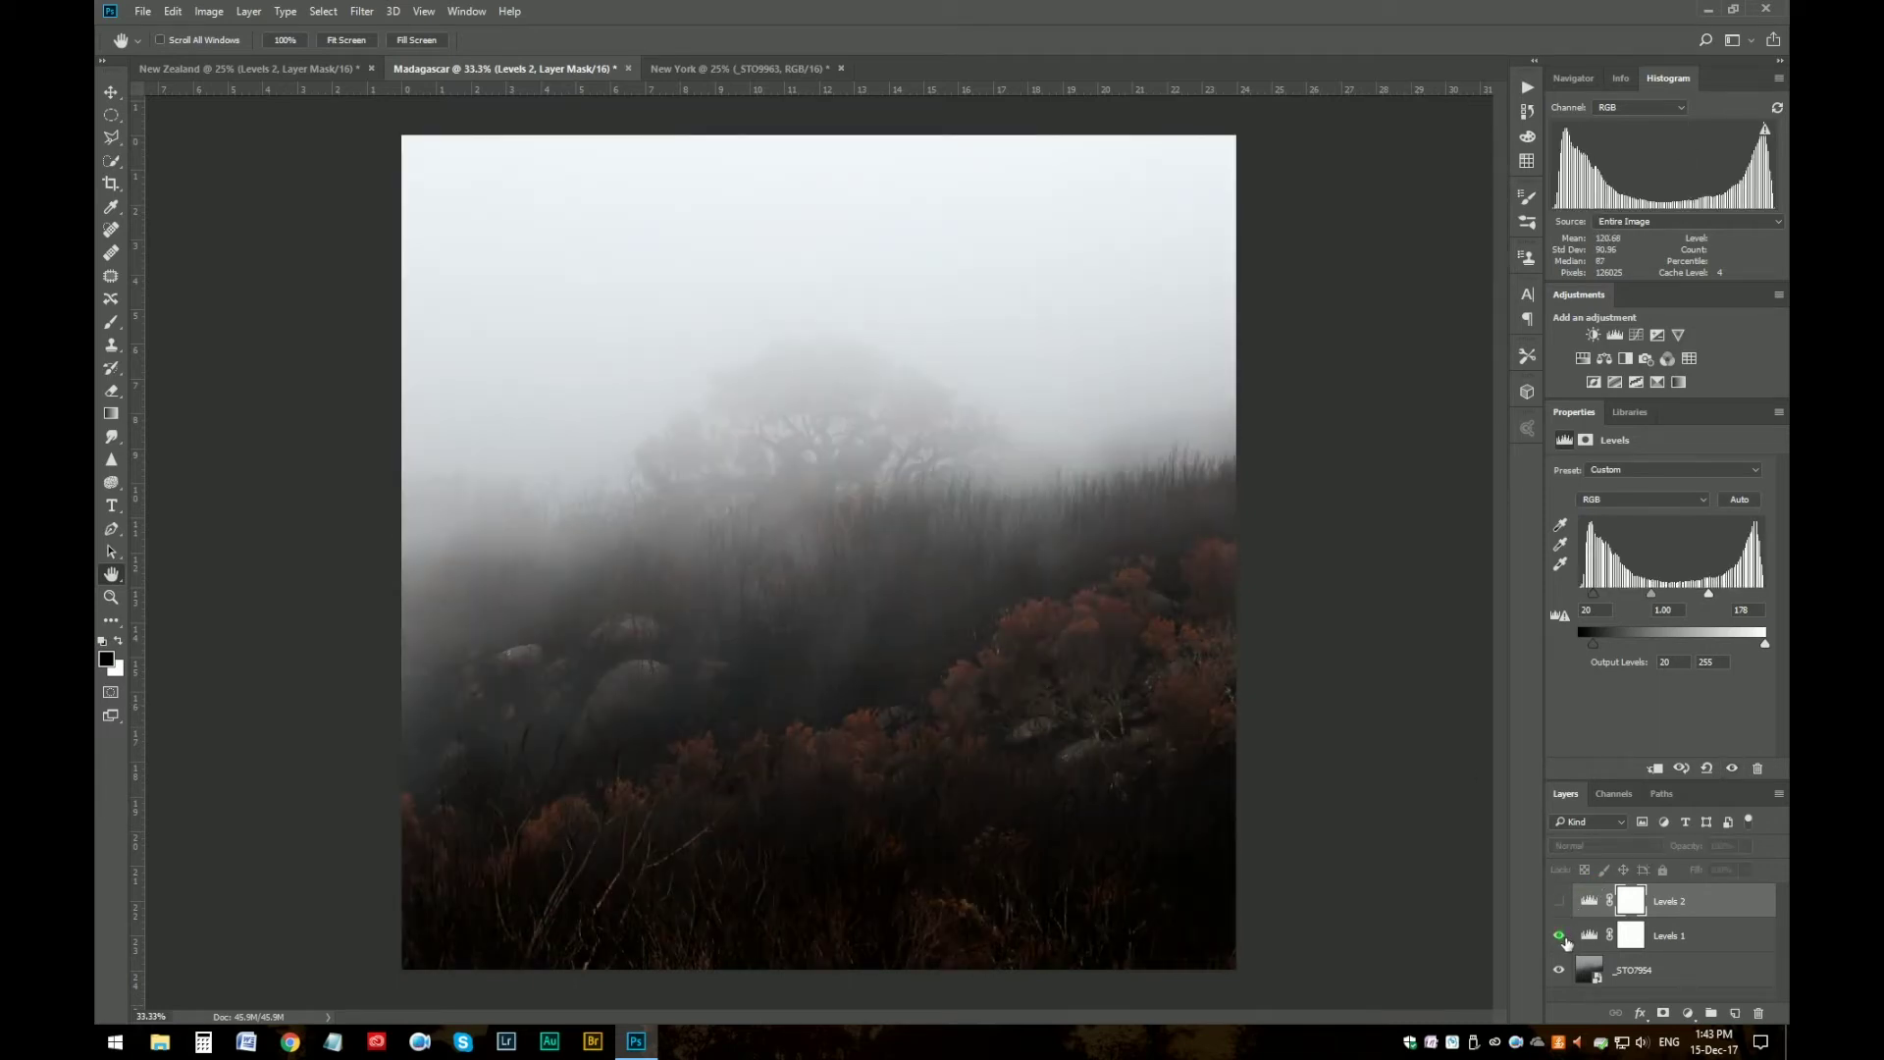
{"action": "left_click", "coordinate": [1562, 937]}
{"action": "left_click", "coordinate": [1562, 902]}
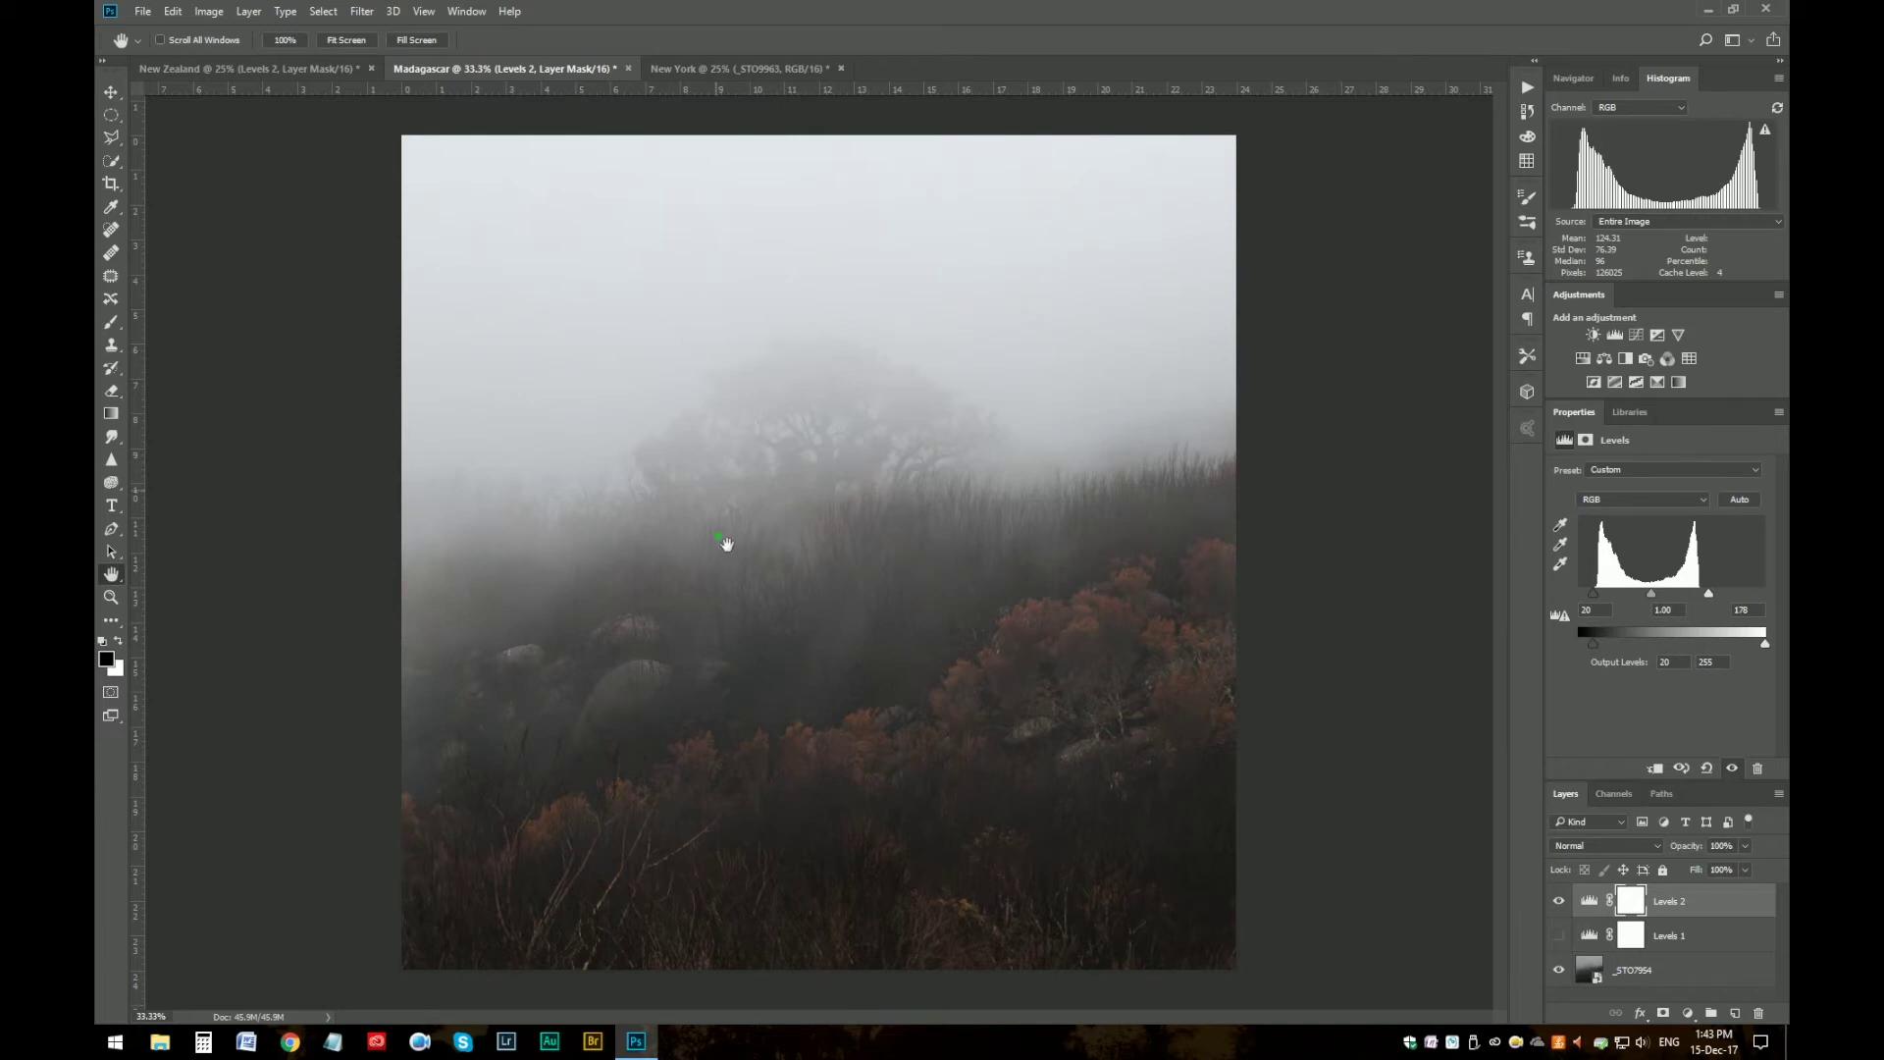
{"action": "left_click", "coordinate": [1559, 901]}
{"action": "left_click", "coordinate": [1559, 901]}
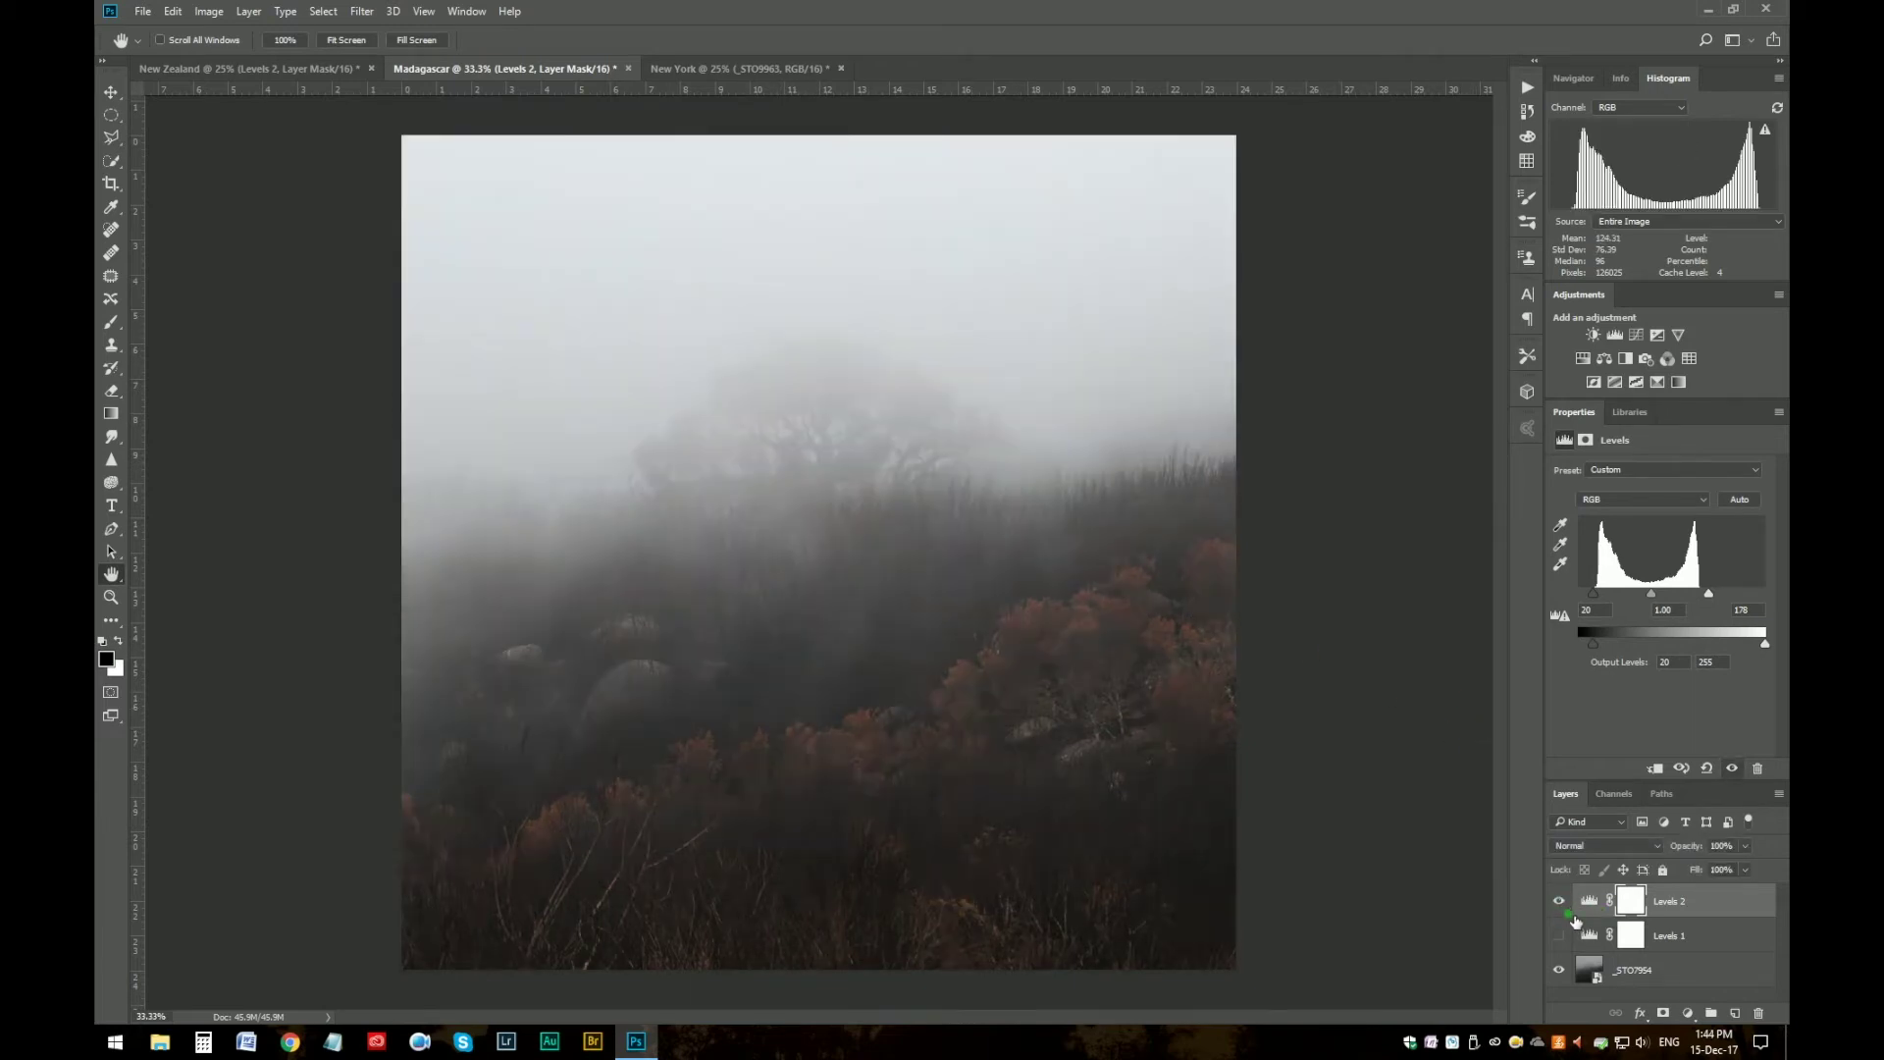
- Add a Selective Color adjustment layer with the Reds set to Cyan -51% and Black +27%
{"action": "left_click", "coordinate": [1656, 383]}
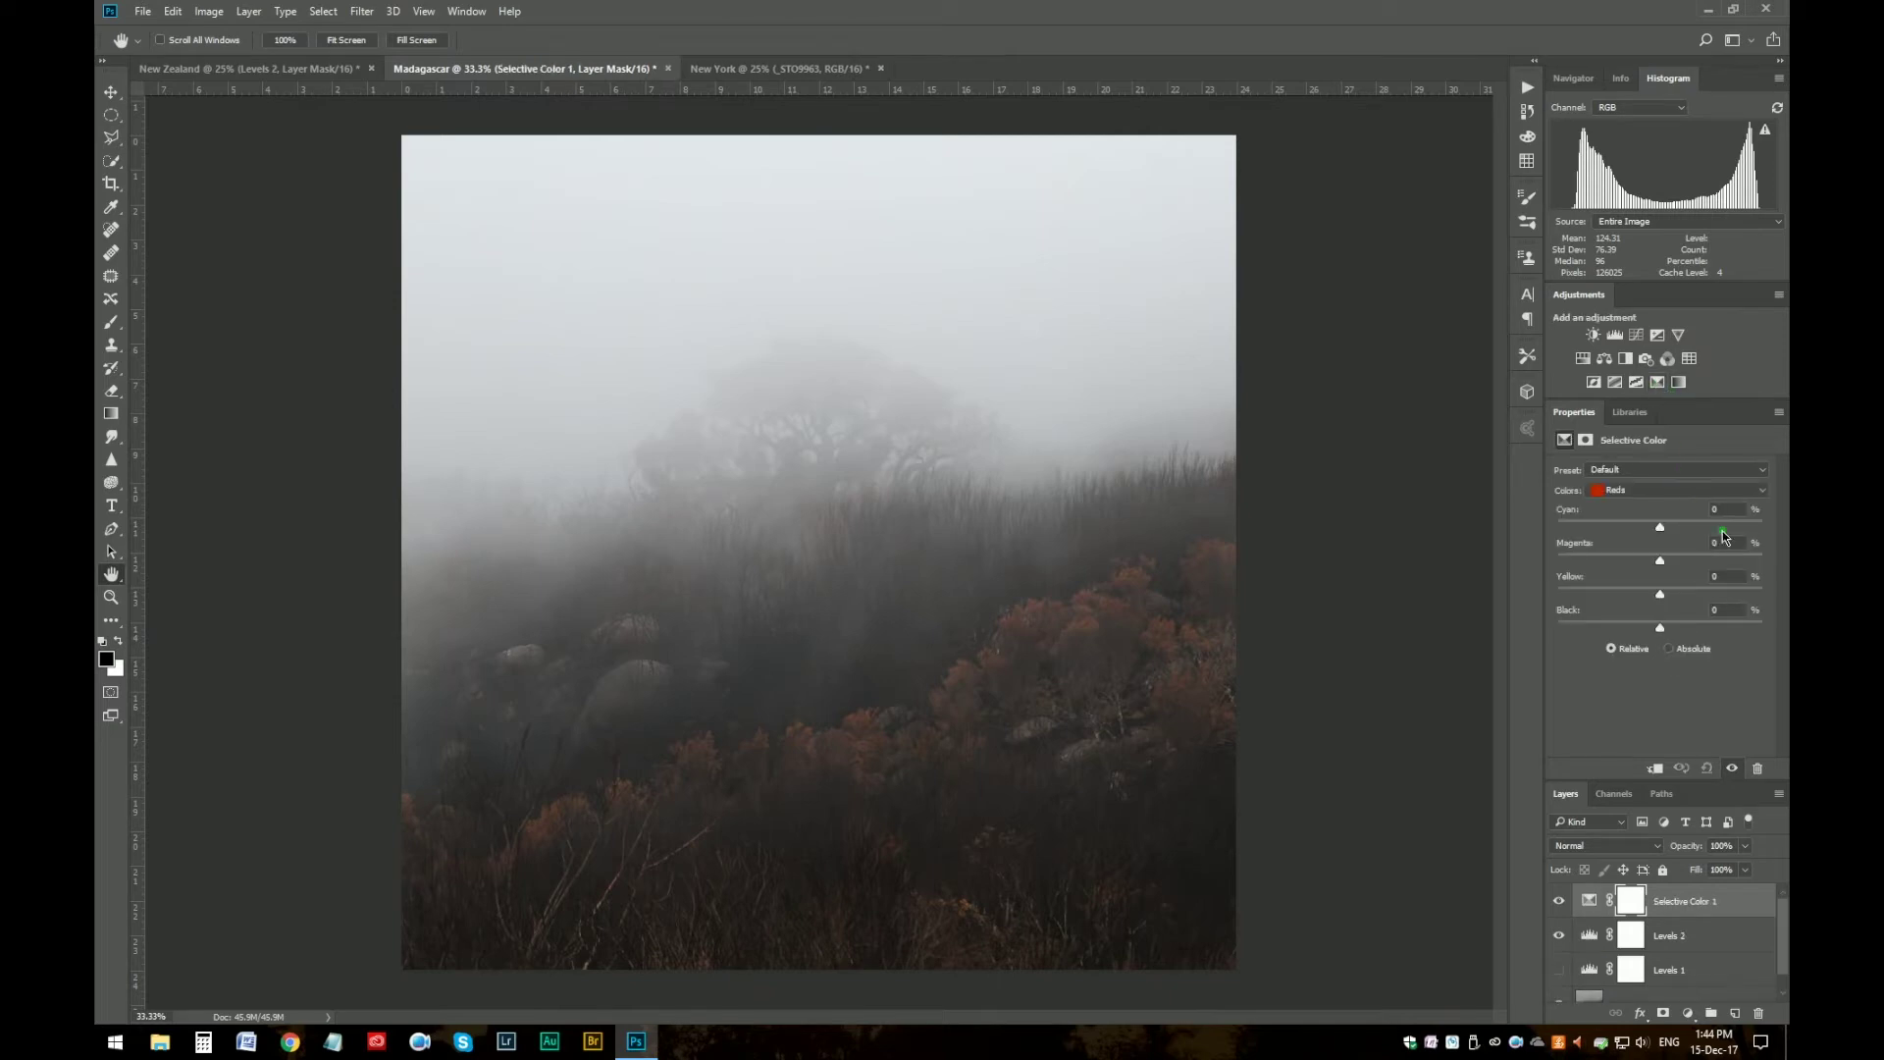
{"action": "left_click_drag", "start_coordinate": [1647, 530], "coordinate": [1607, 531]}
{"action": "left_click_drag", "start_coordinate": [1660, 628], "coordinate": [1687, 630]}
{"action": "left_click_drag", "start_coordinate": [1606, 528], "coordinate": [1613, 528]}
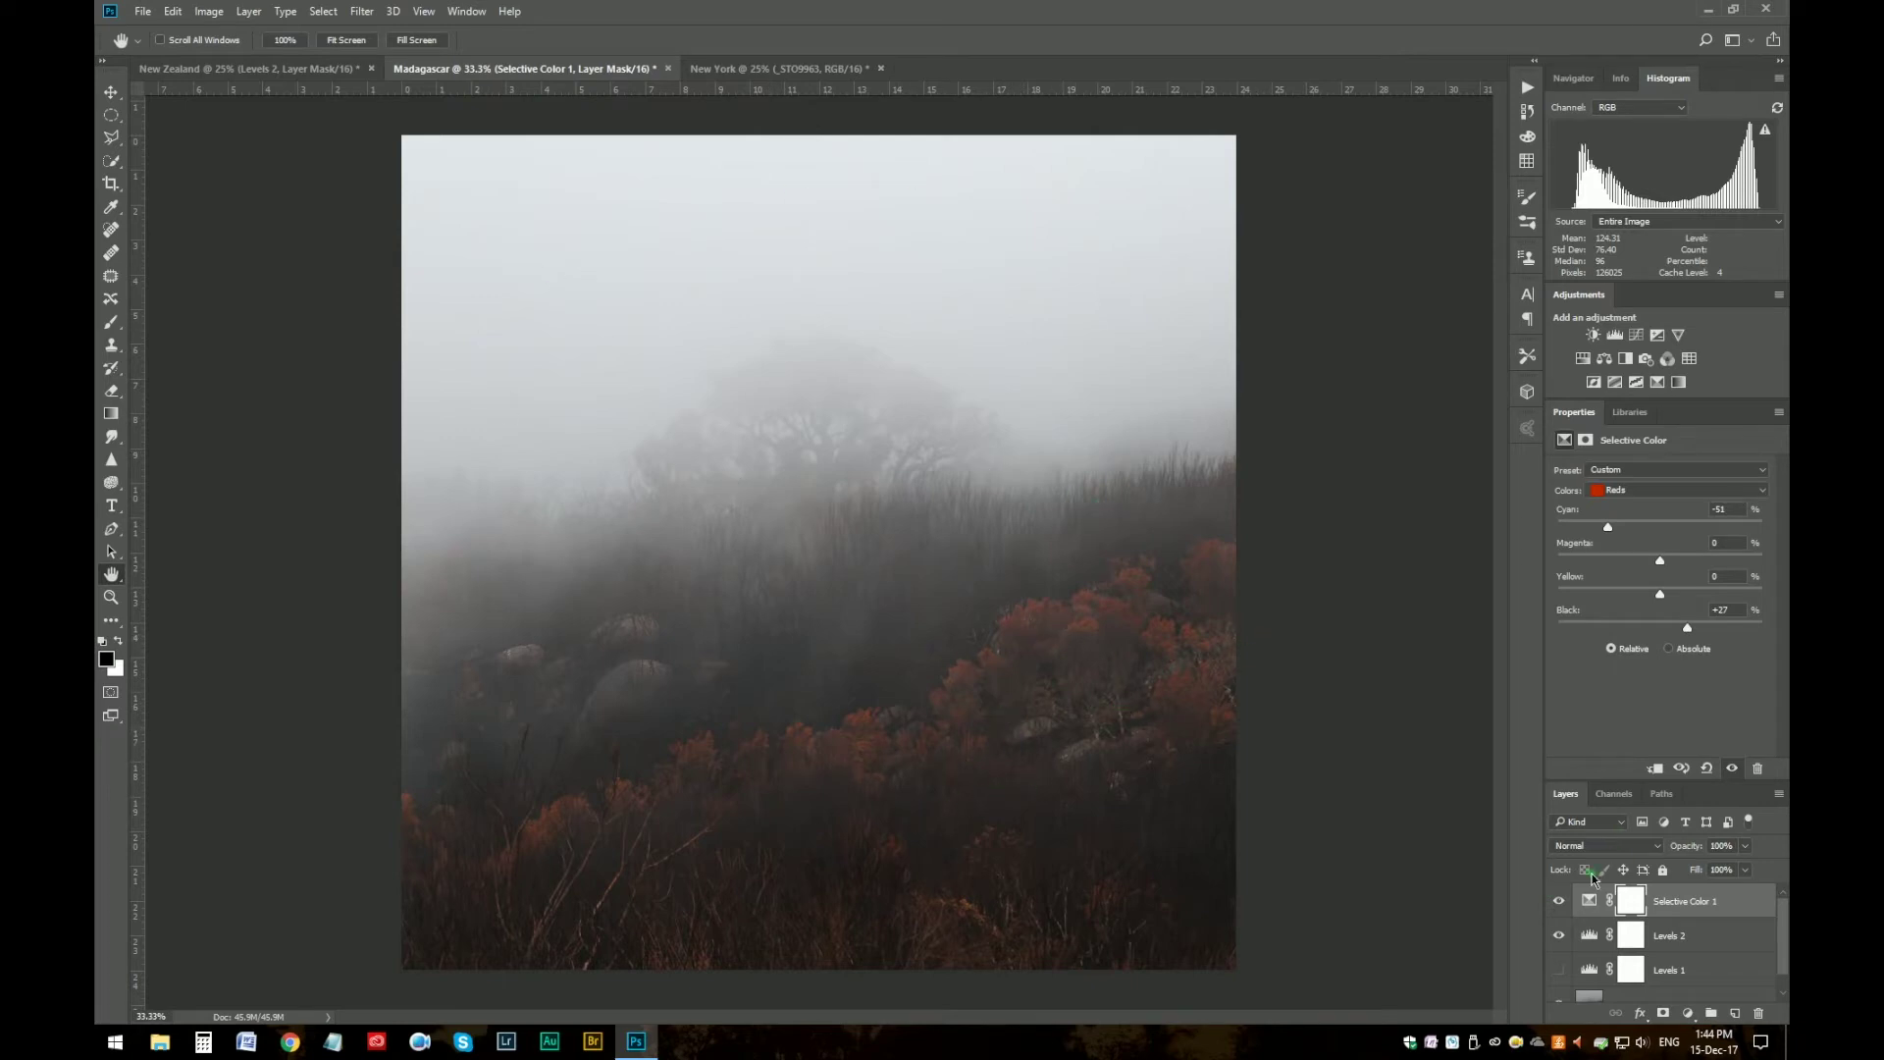
- Compare the adjusted Madagascar photo with the original image layer alone, and leave Selective Color 1 hidden
{"action": "scroll", "coordinate": [1570, 941], "scroll_direction": "down", "scroll_amount": 1}
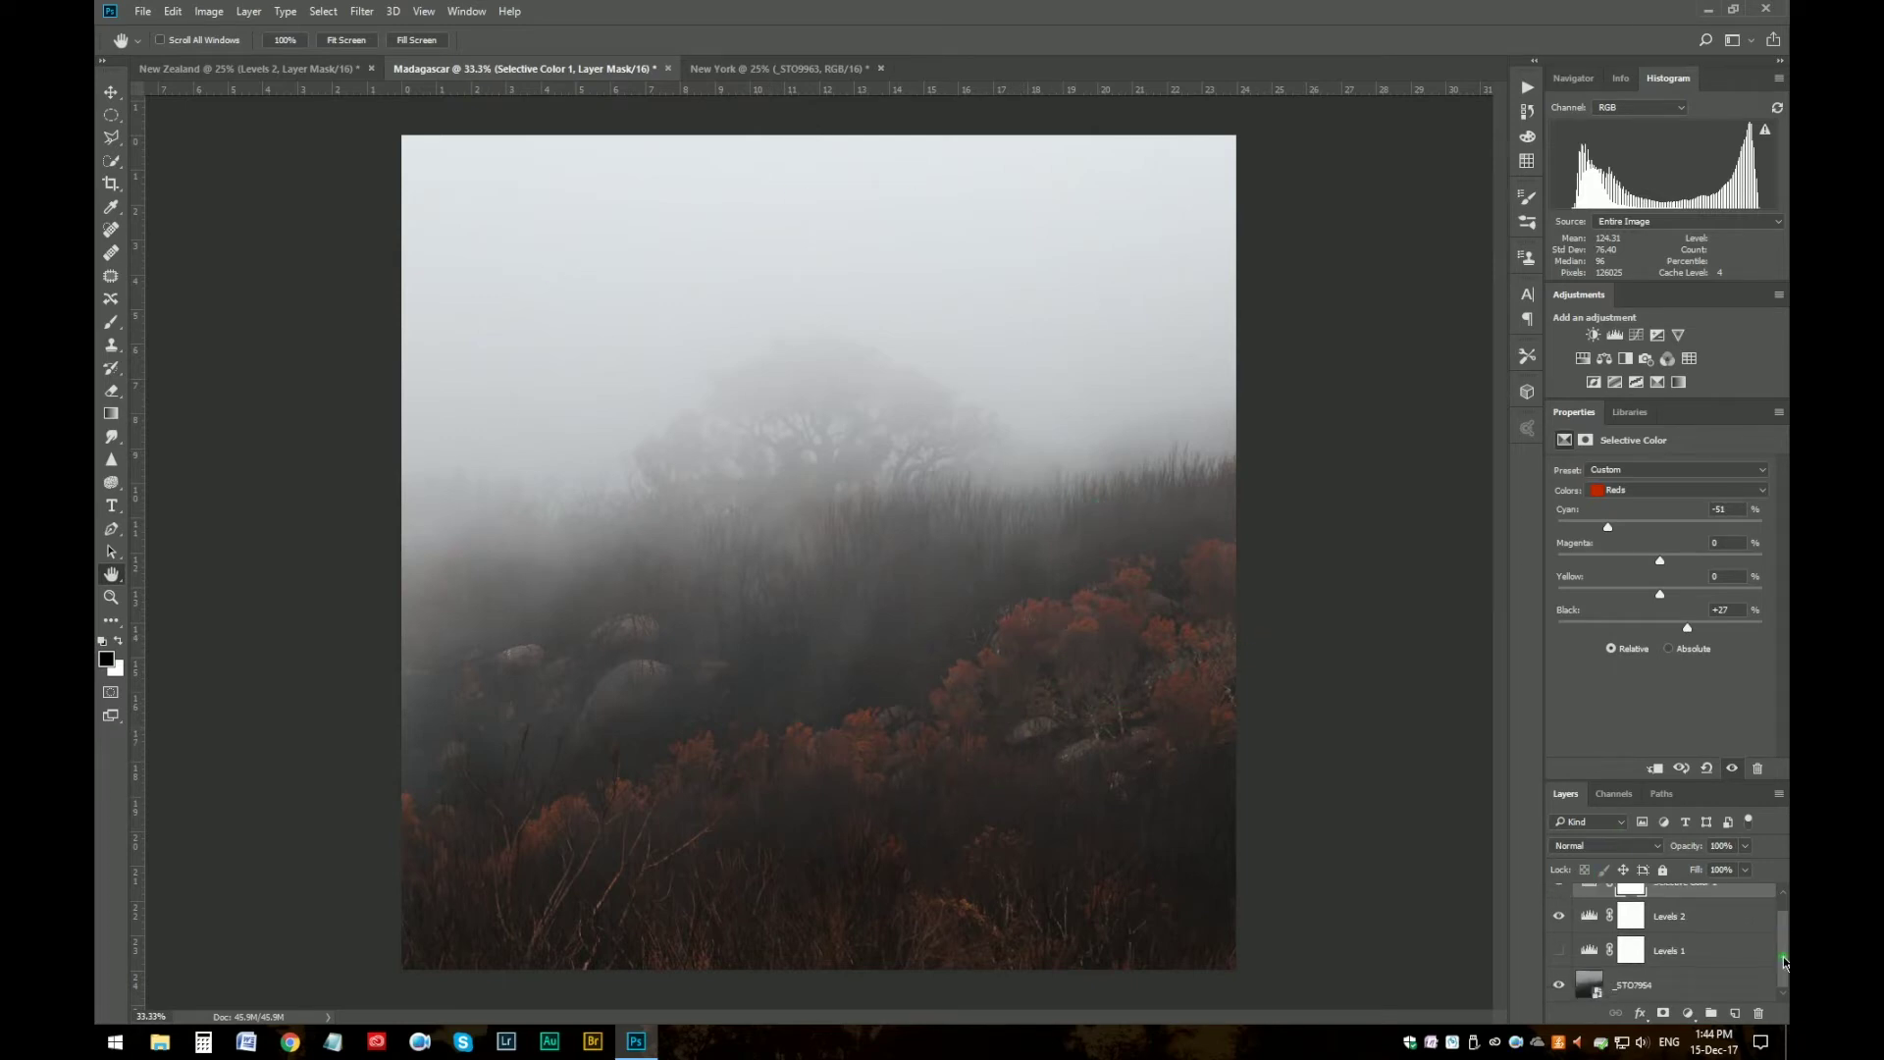
{"action": "left_click", "coordinate": [1565, 987], "text": "alt"}
{"action": "left_click", "coordinate": [1567, 987], "text": "alt"}
{"action": "left_click", "coordinate": [1567, 987], "text": "alt"}
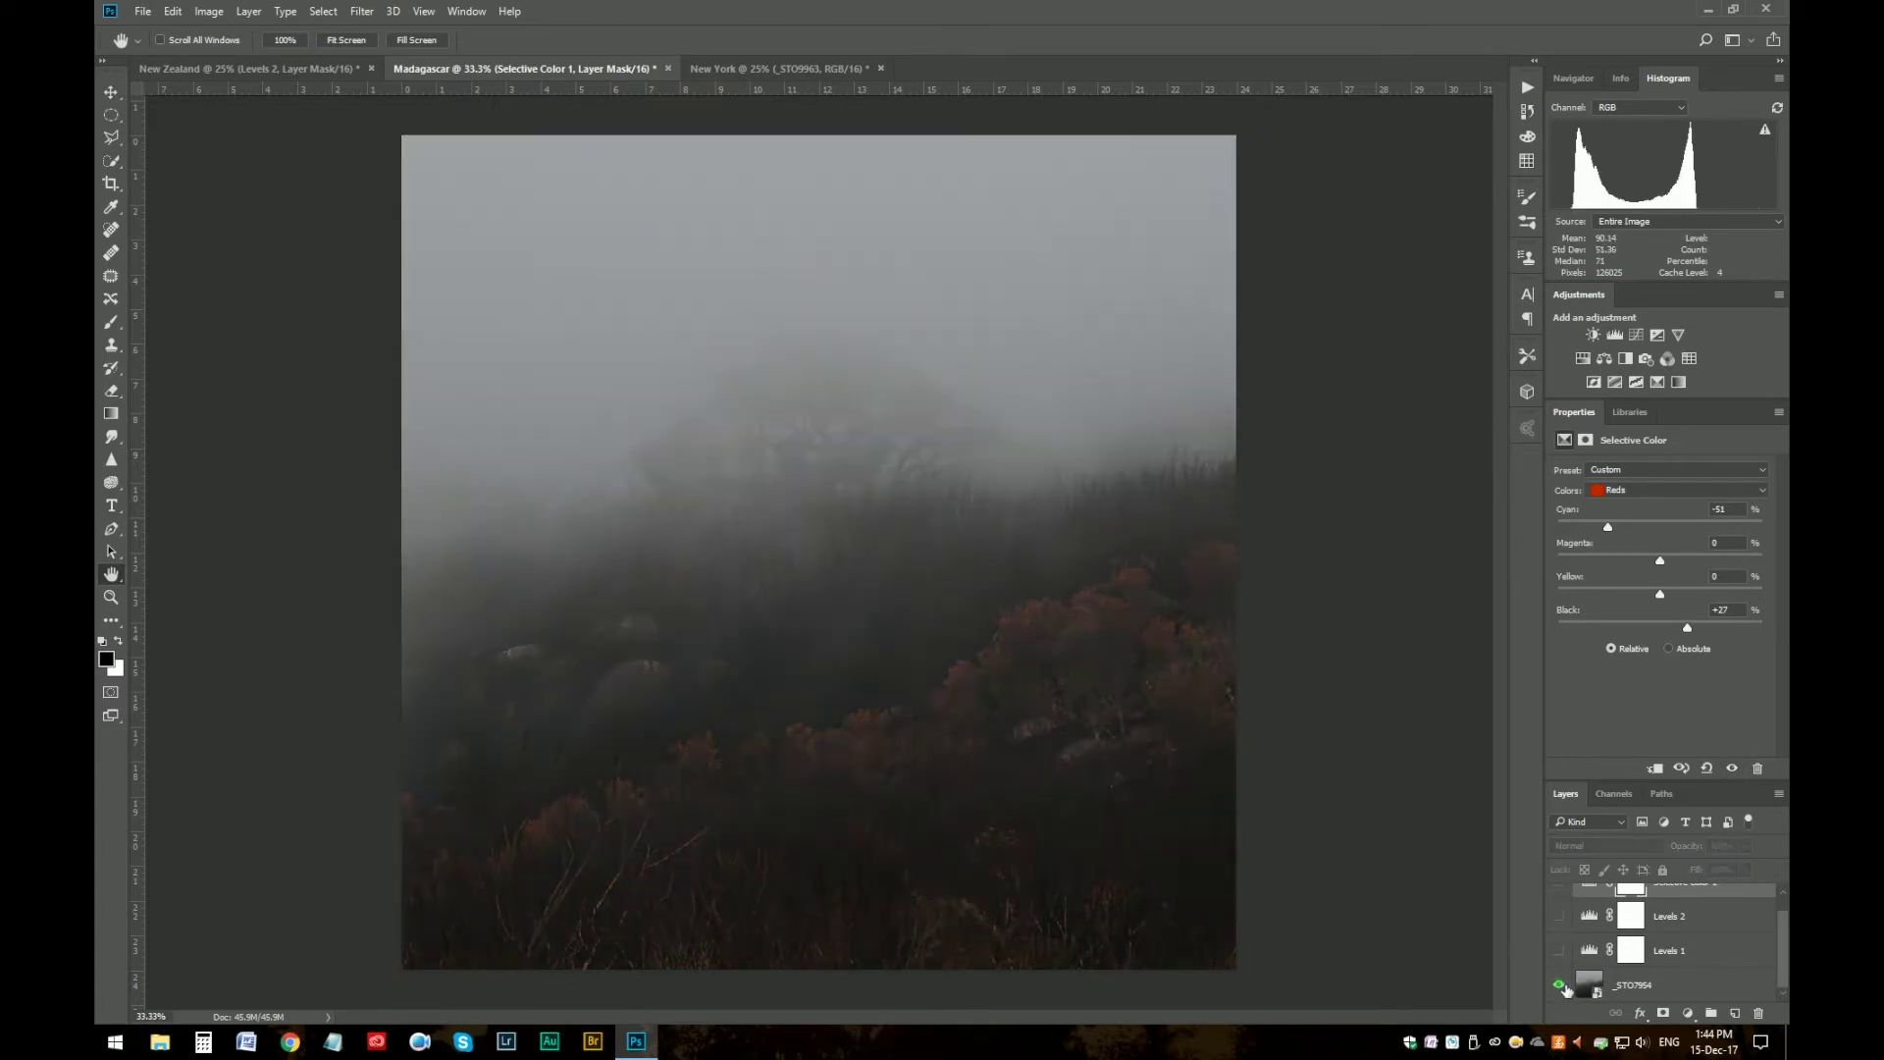
{"action": "left_click", "coordinate": [1567, 987], "text": "alt"}
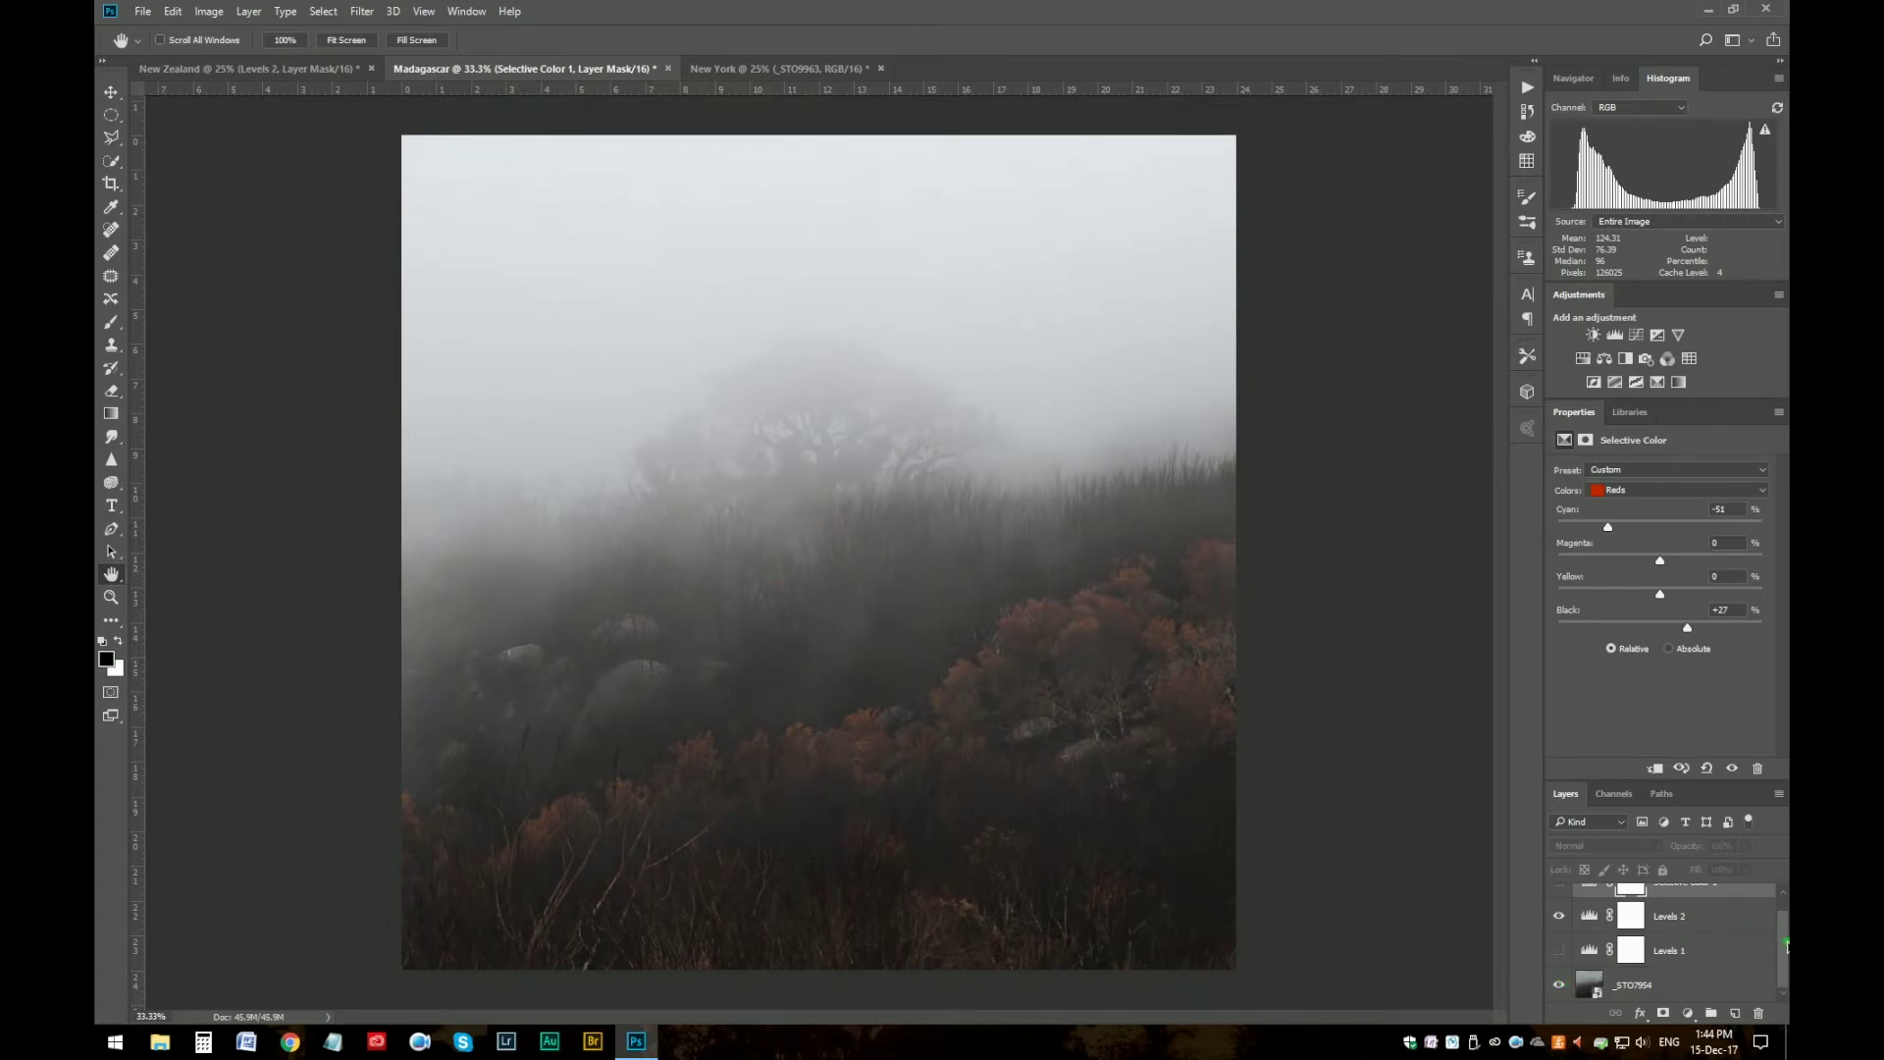
{"action": "left_click_drag", "start_coordinate": [1784, 950], "coordinate": [1784, 930]}
{"action": "left_click", "coordinate": [1560, 903]}
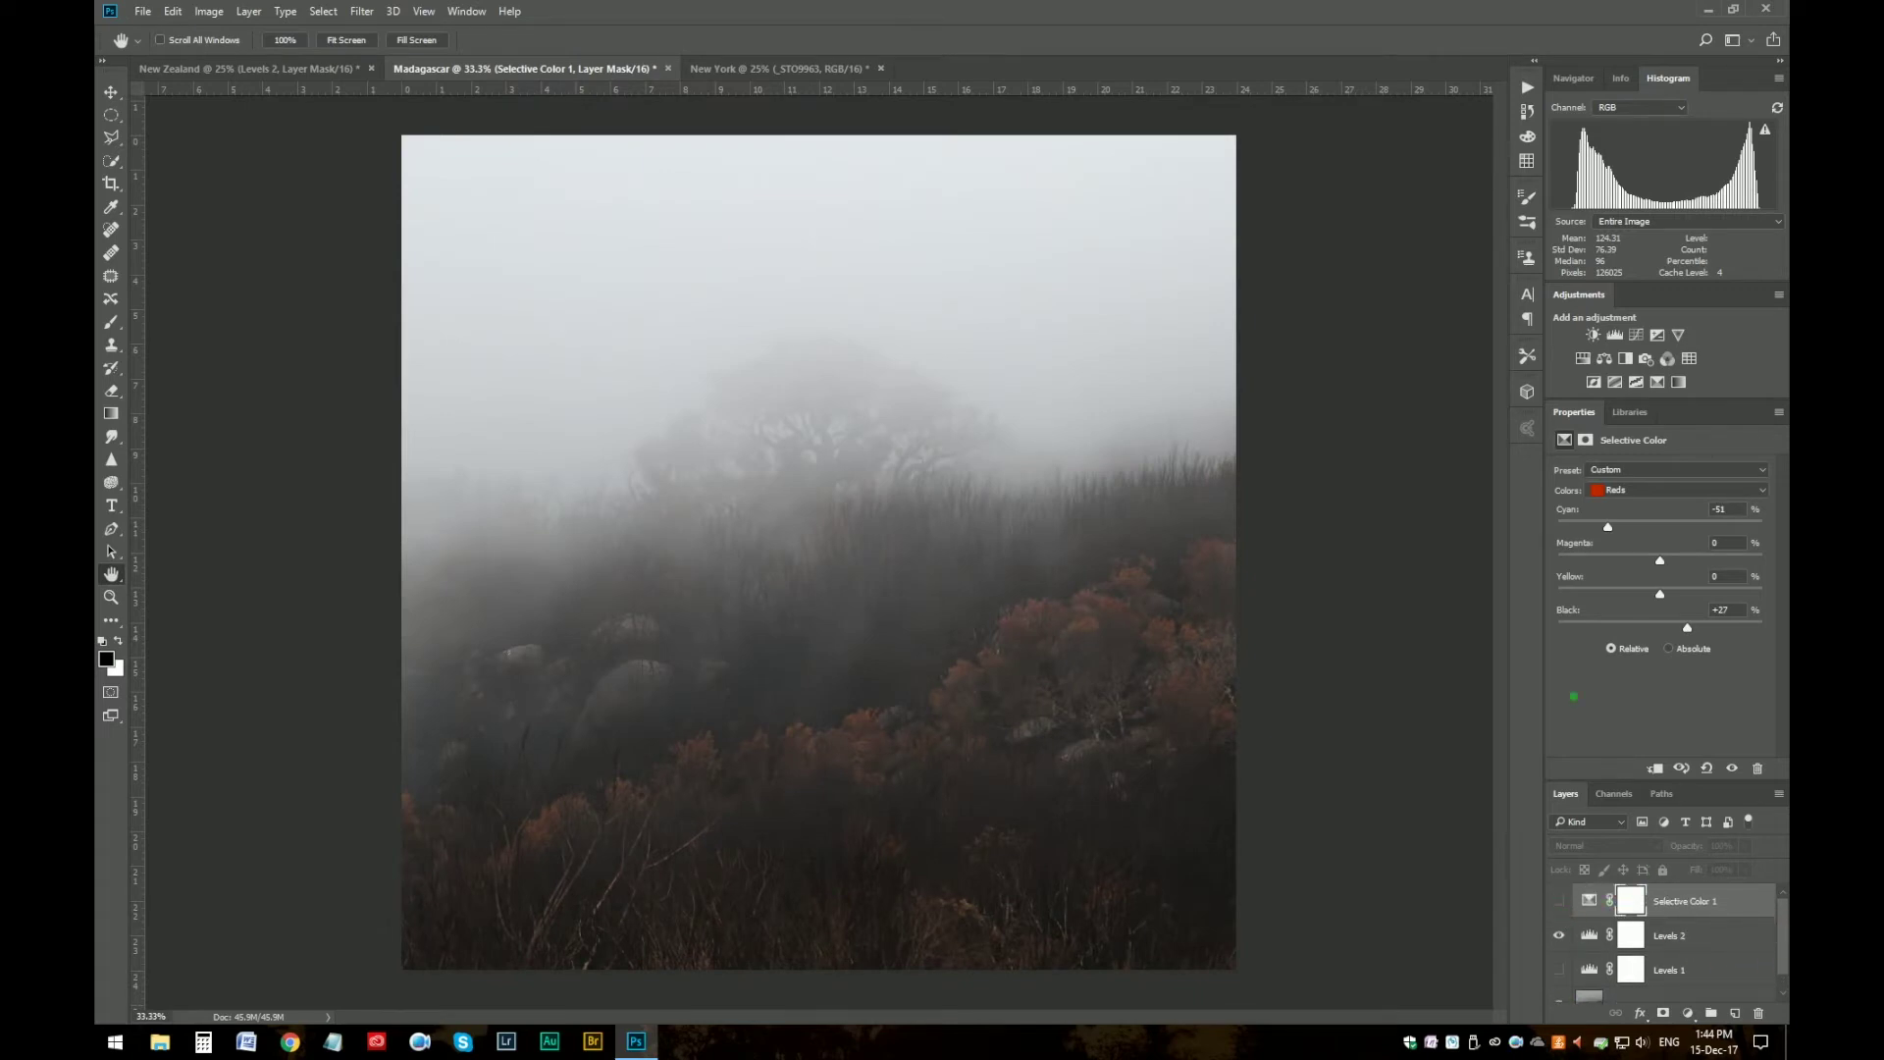
- In the New York photo, add a Levels adjustment layer with black input 2 and white input 242
{"action": "left_click", "coordinate": [784, 70]}
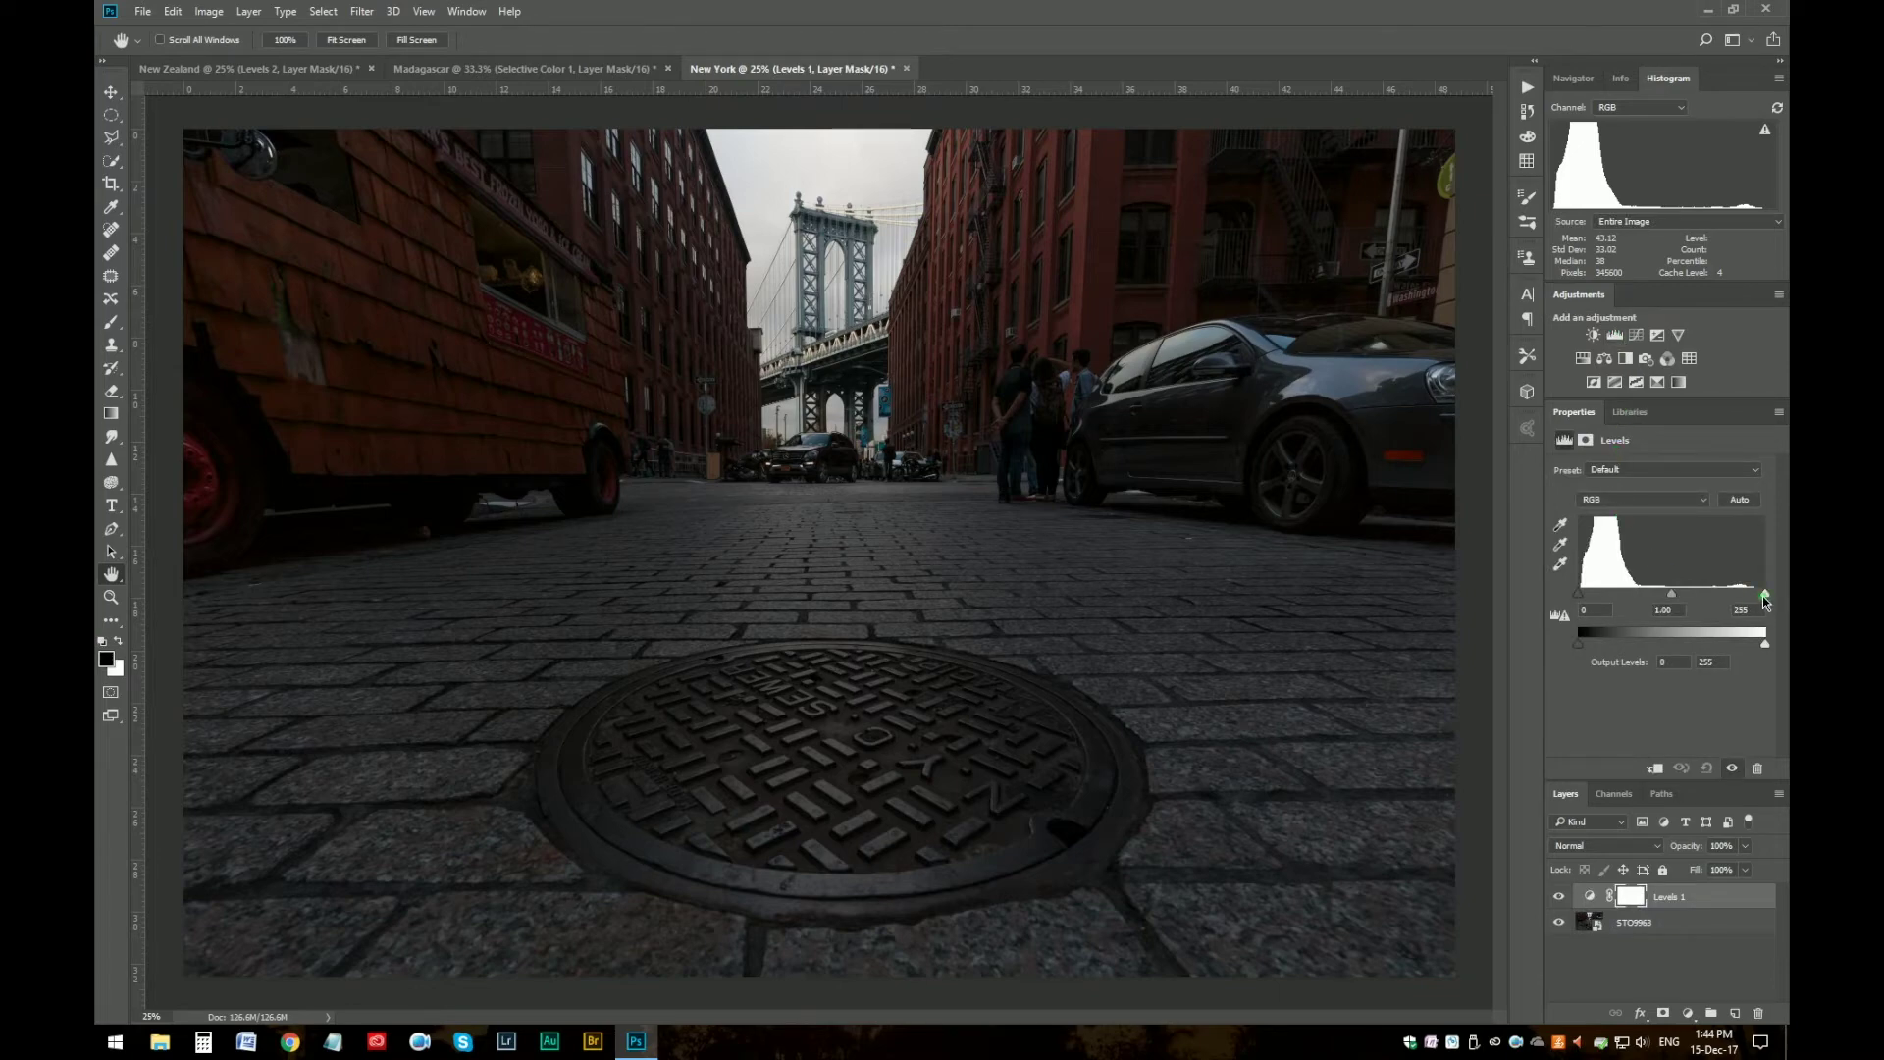
{"action": "left_click_drag", "start_coordinate": [1763, 595], "coordinate": [1759, 593]}
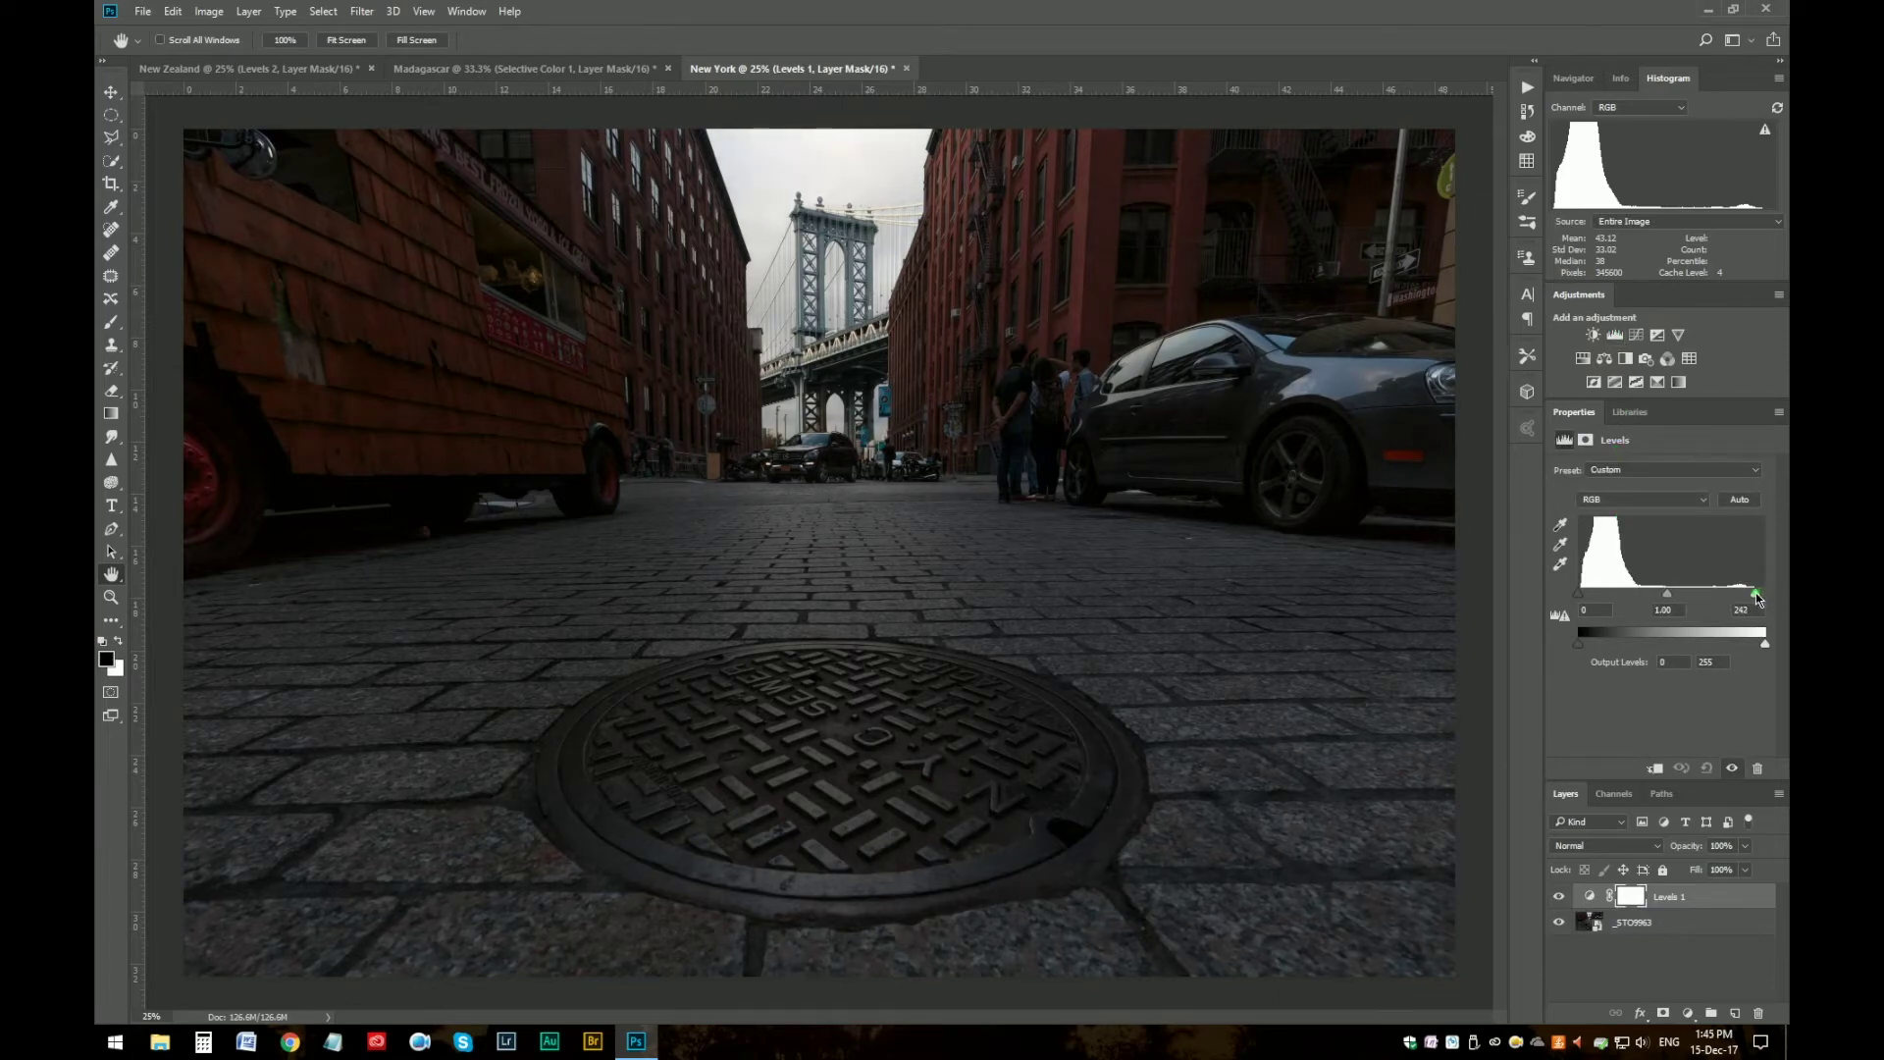
{"action": "left_click_drag", "start_coordinate": [1578, 596], "coordinate": [1579, 596]}
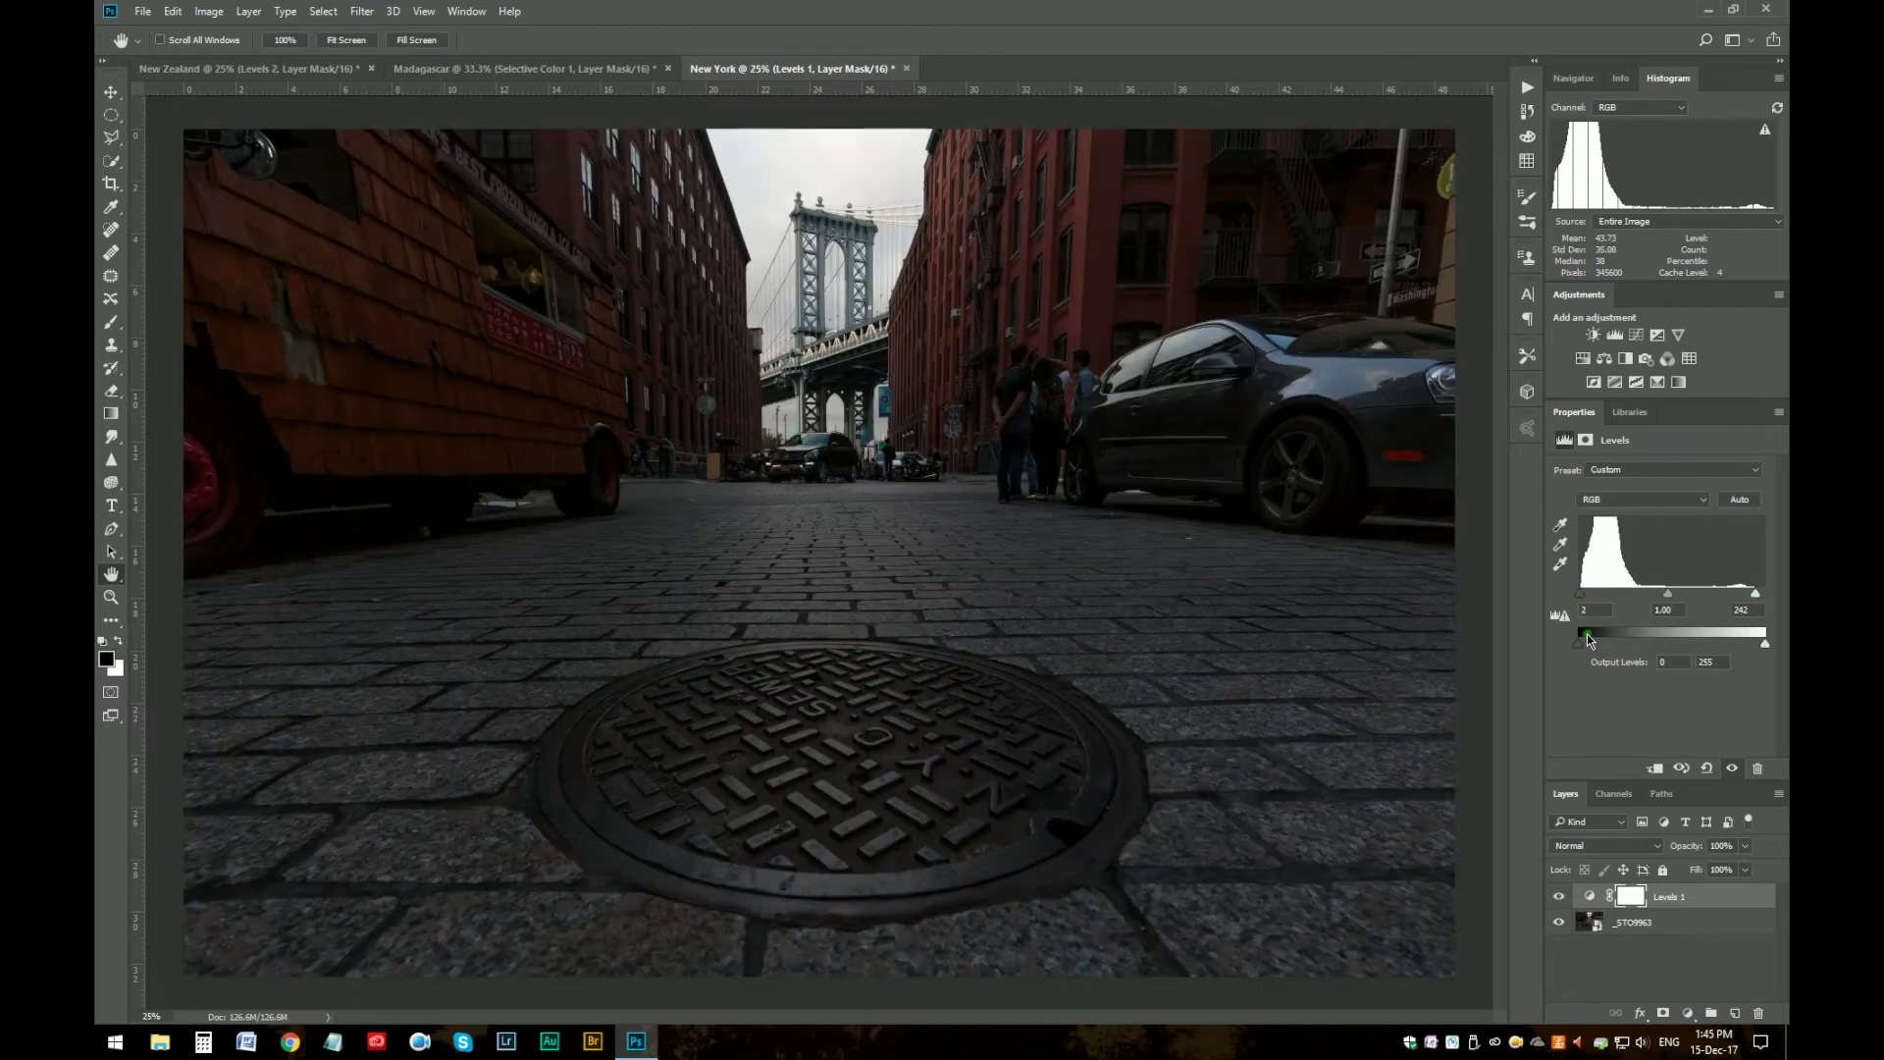
- Compare the New York photo with and without Levels 1, and leave the adjustment visible
{"action": "left_click", "coordinate": [1560, 897]}
{"action": "left_click", "coordinate": [1560, 896]}
{"action": "left_click", "coordinate": [1560, 896]}
{"action": "left_click", "coordinate": [1561, 897]}
{"action": "left_click", "coordinate": [1560, 897]}
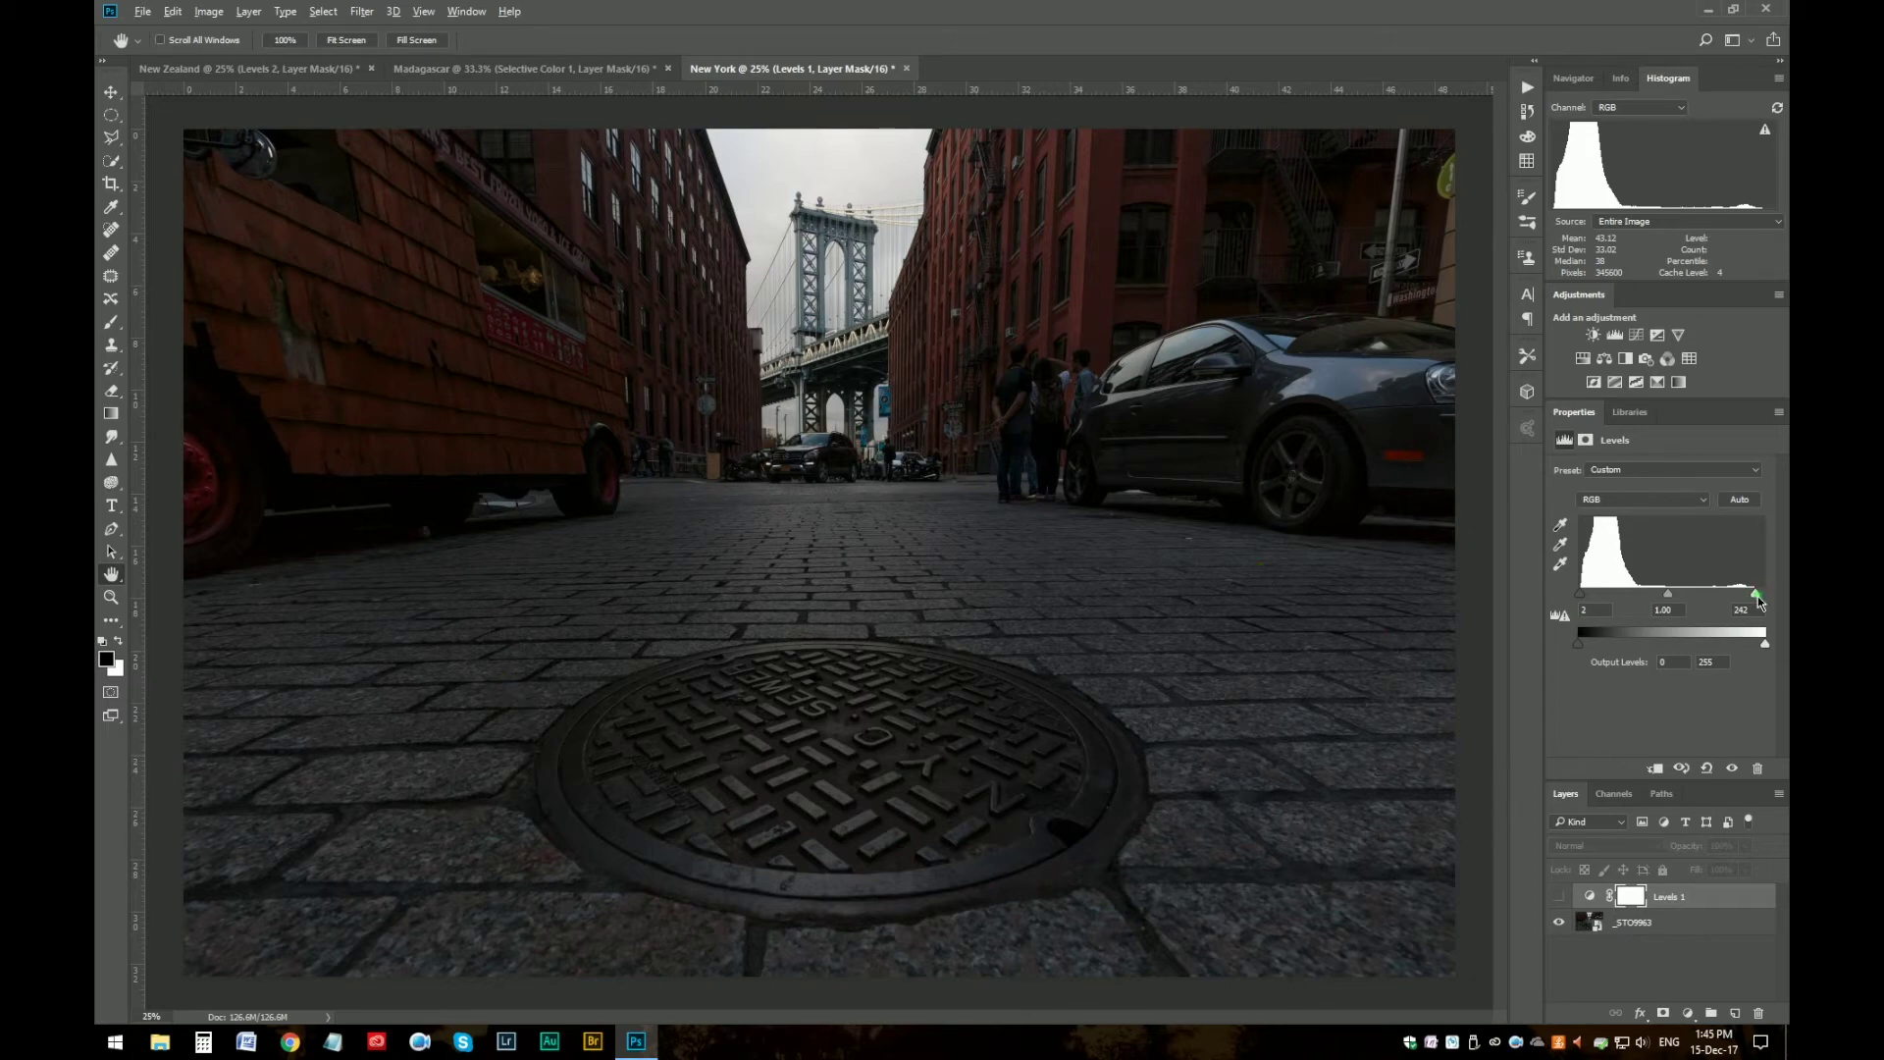
{"action": "left_click_drag", "start_coordinate": [1756, 595], "coordinate": [1756, 594]}
{"action": "left_click", "coordinate": [1558, 896]}
- Preview the highlight clipping in Levels 1 and set its white input to 158 to brighten the street
{"action": "mouse_move", "coordinate": [1754, 593]}
{"action": "left_mouse_down"}
{"action": "mouse_move", "coordinate": [1721, 600]}
{"action": "mouse_move", "coordinate": [1754, 600]}
{"action": "left_mouse_up"}
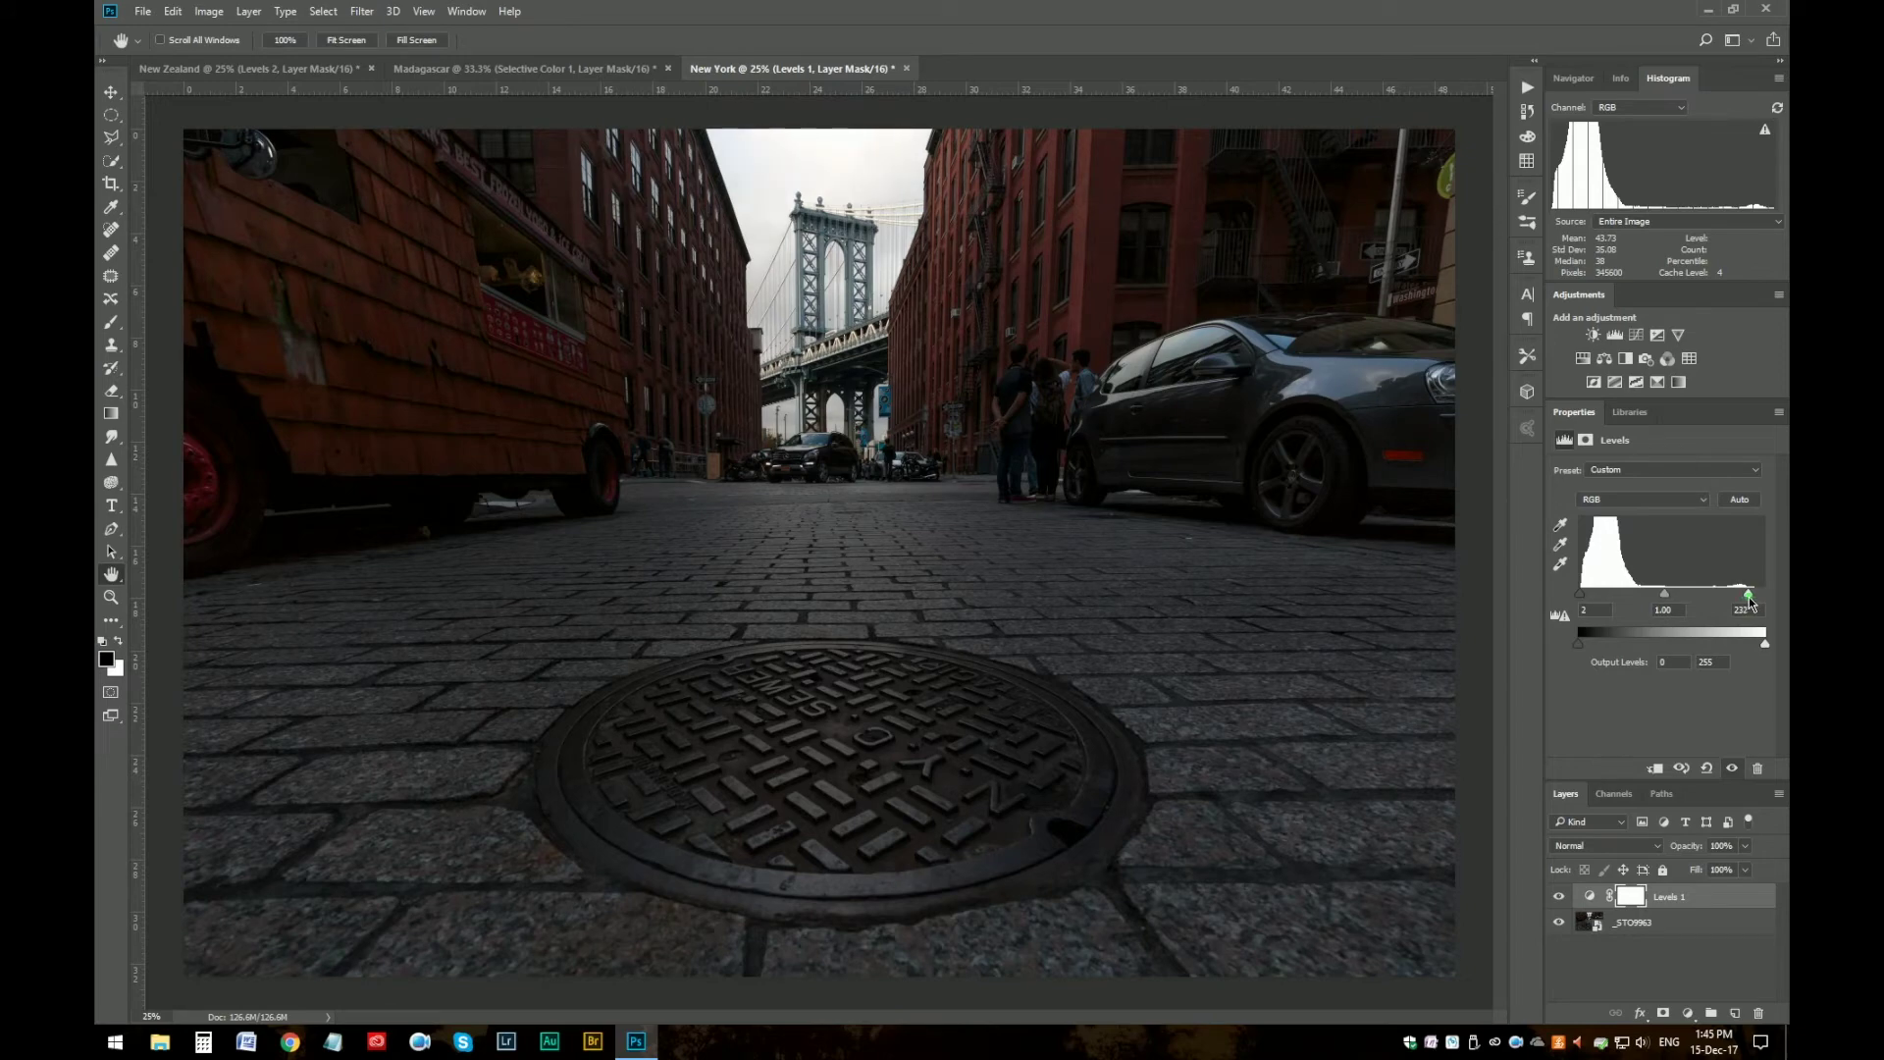
{"action": "left_click_drag", "start_coordinate": [1747, 597], "coordinate": [1756, 597]}
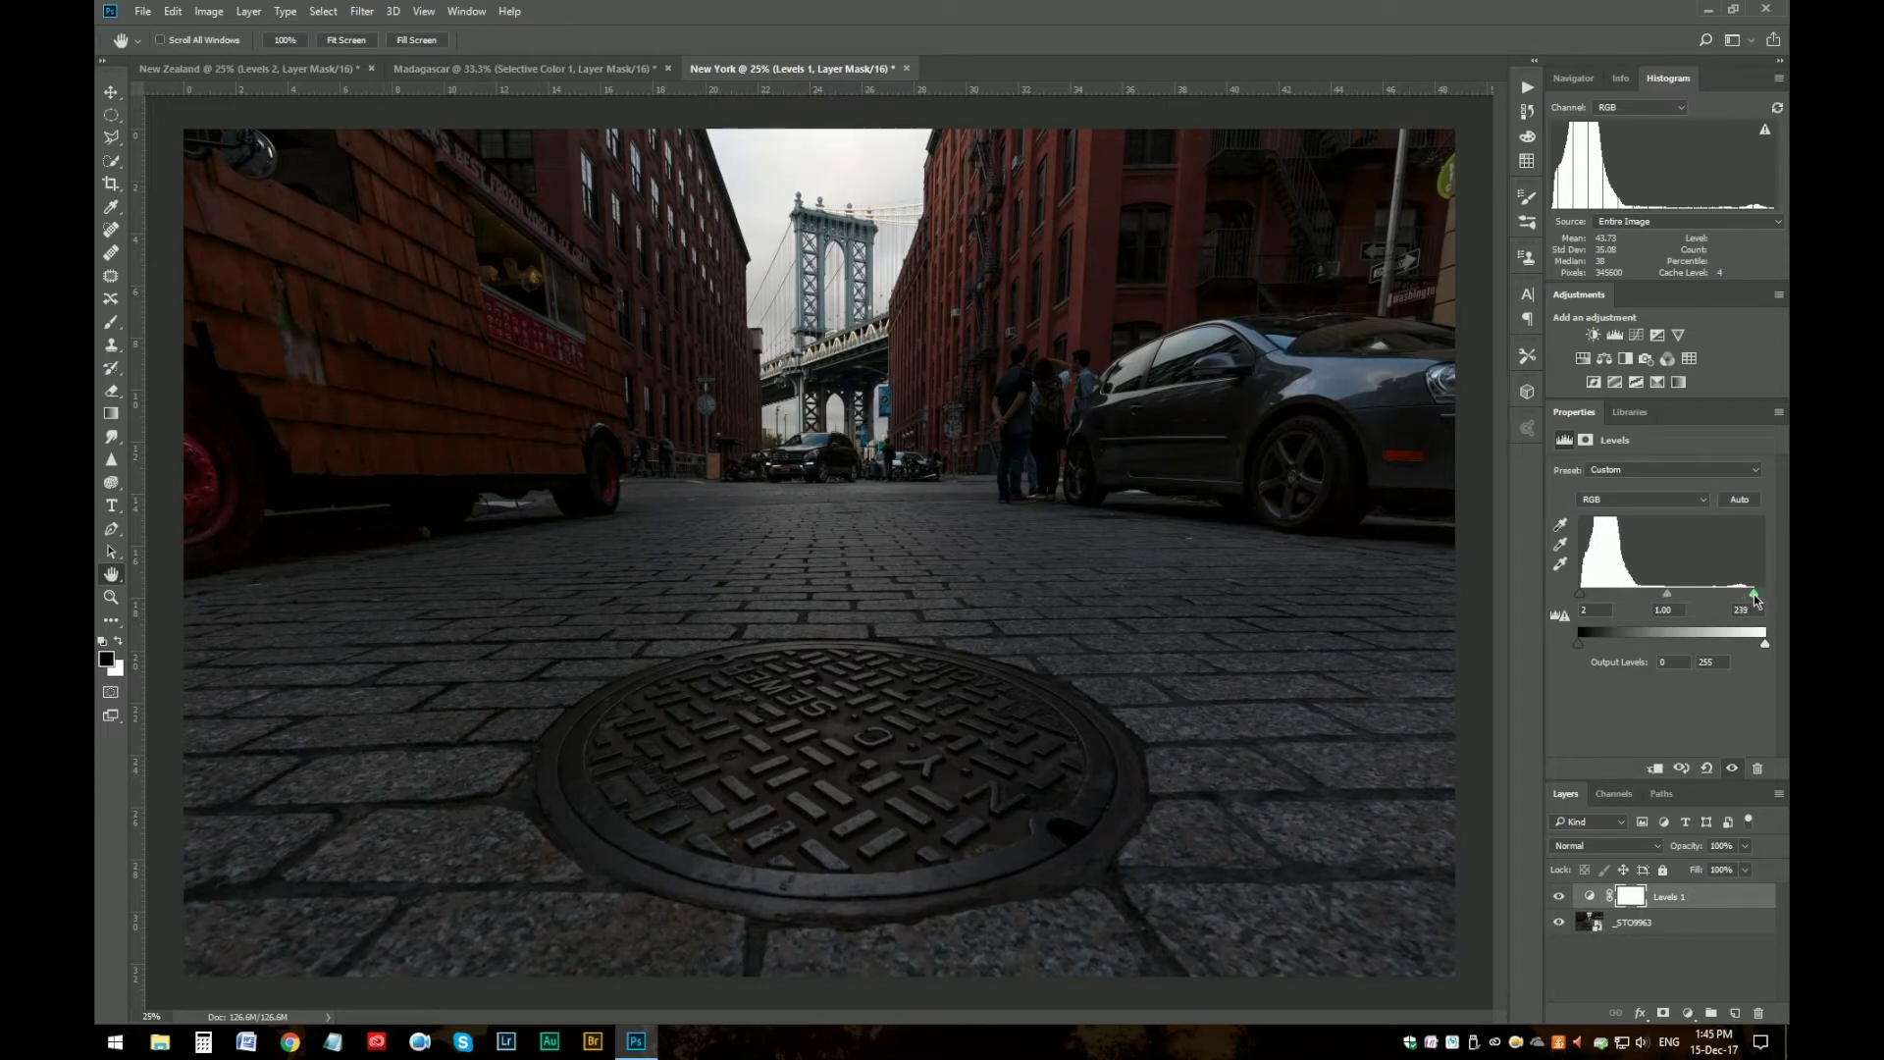
{"action": "left_click", "coordinate": [1752, 596], "text": "alt"}
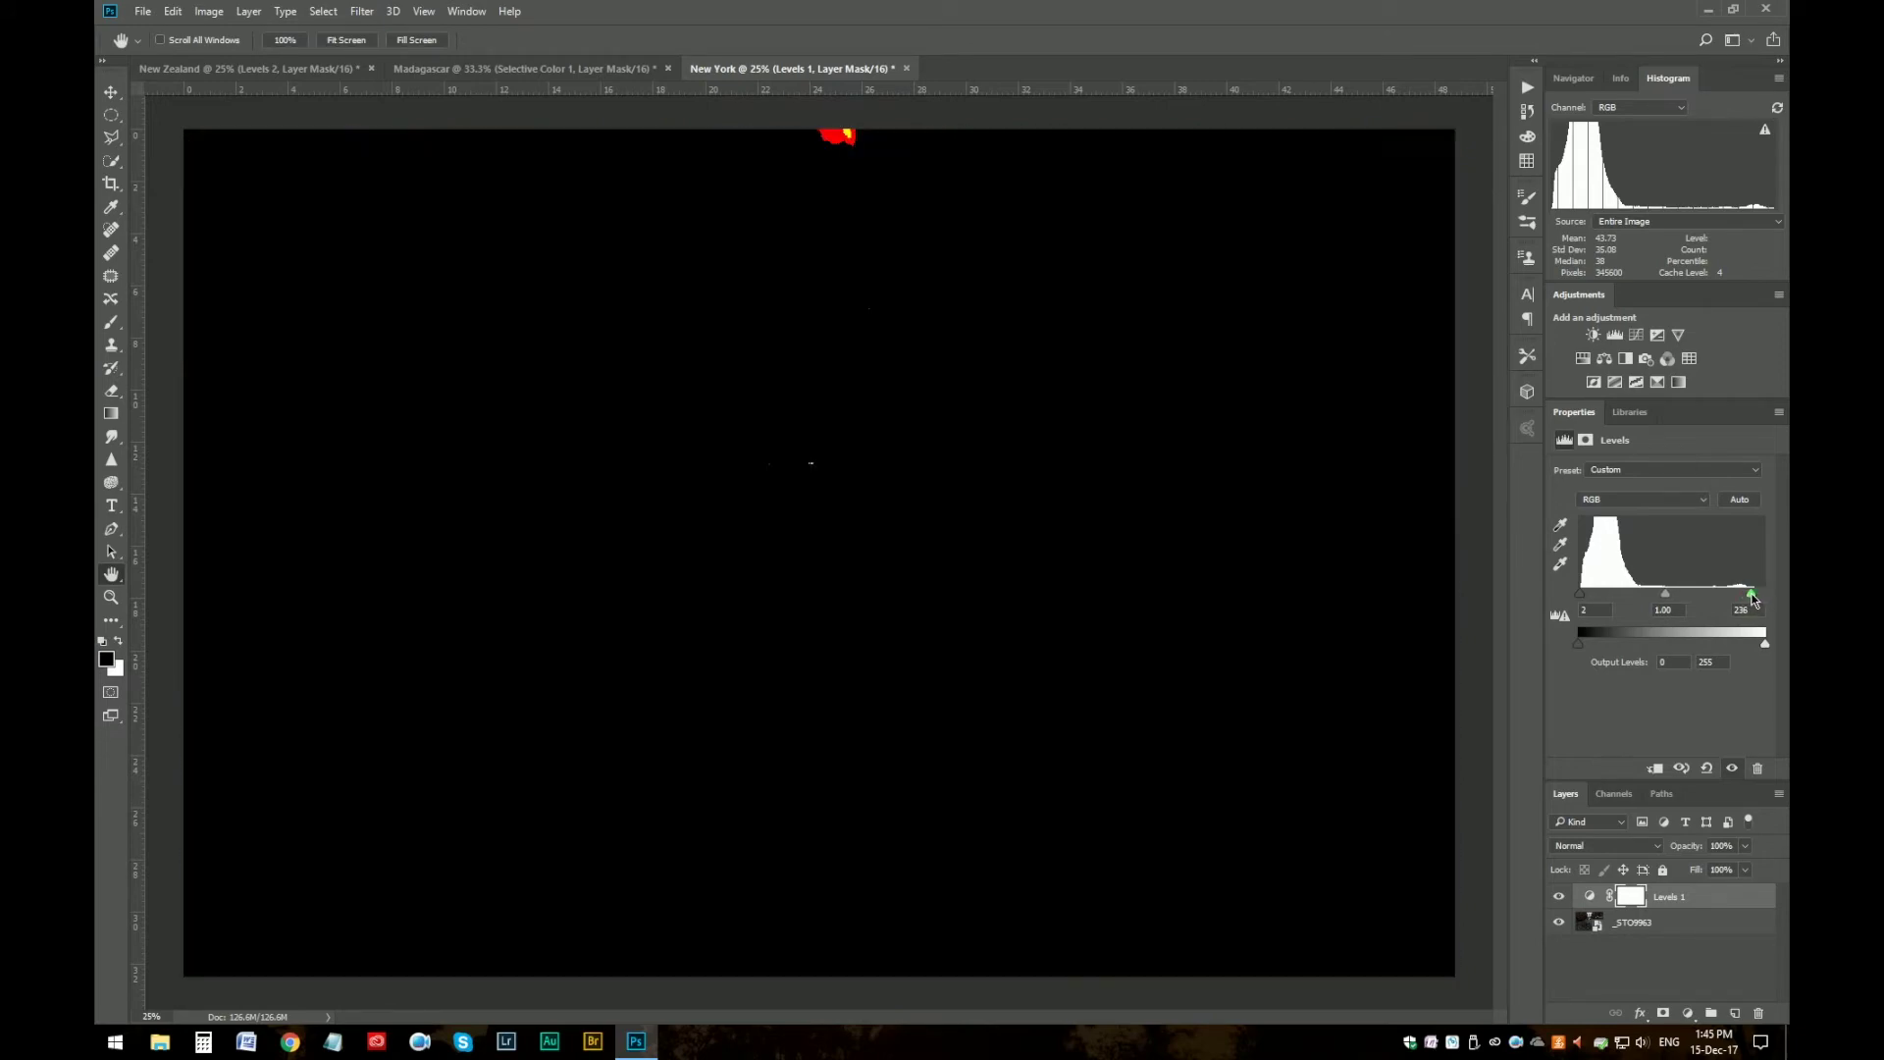
{"action": "left_click_drag", "start_coordinate": [1753, 597], "coordinate": [1692, 604]}
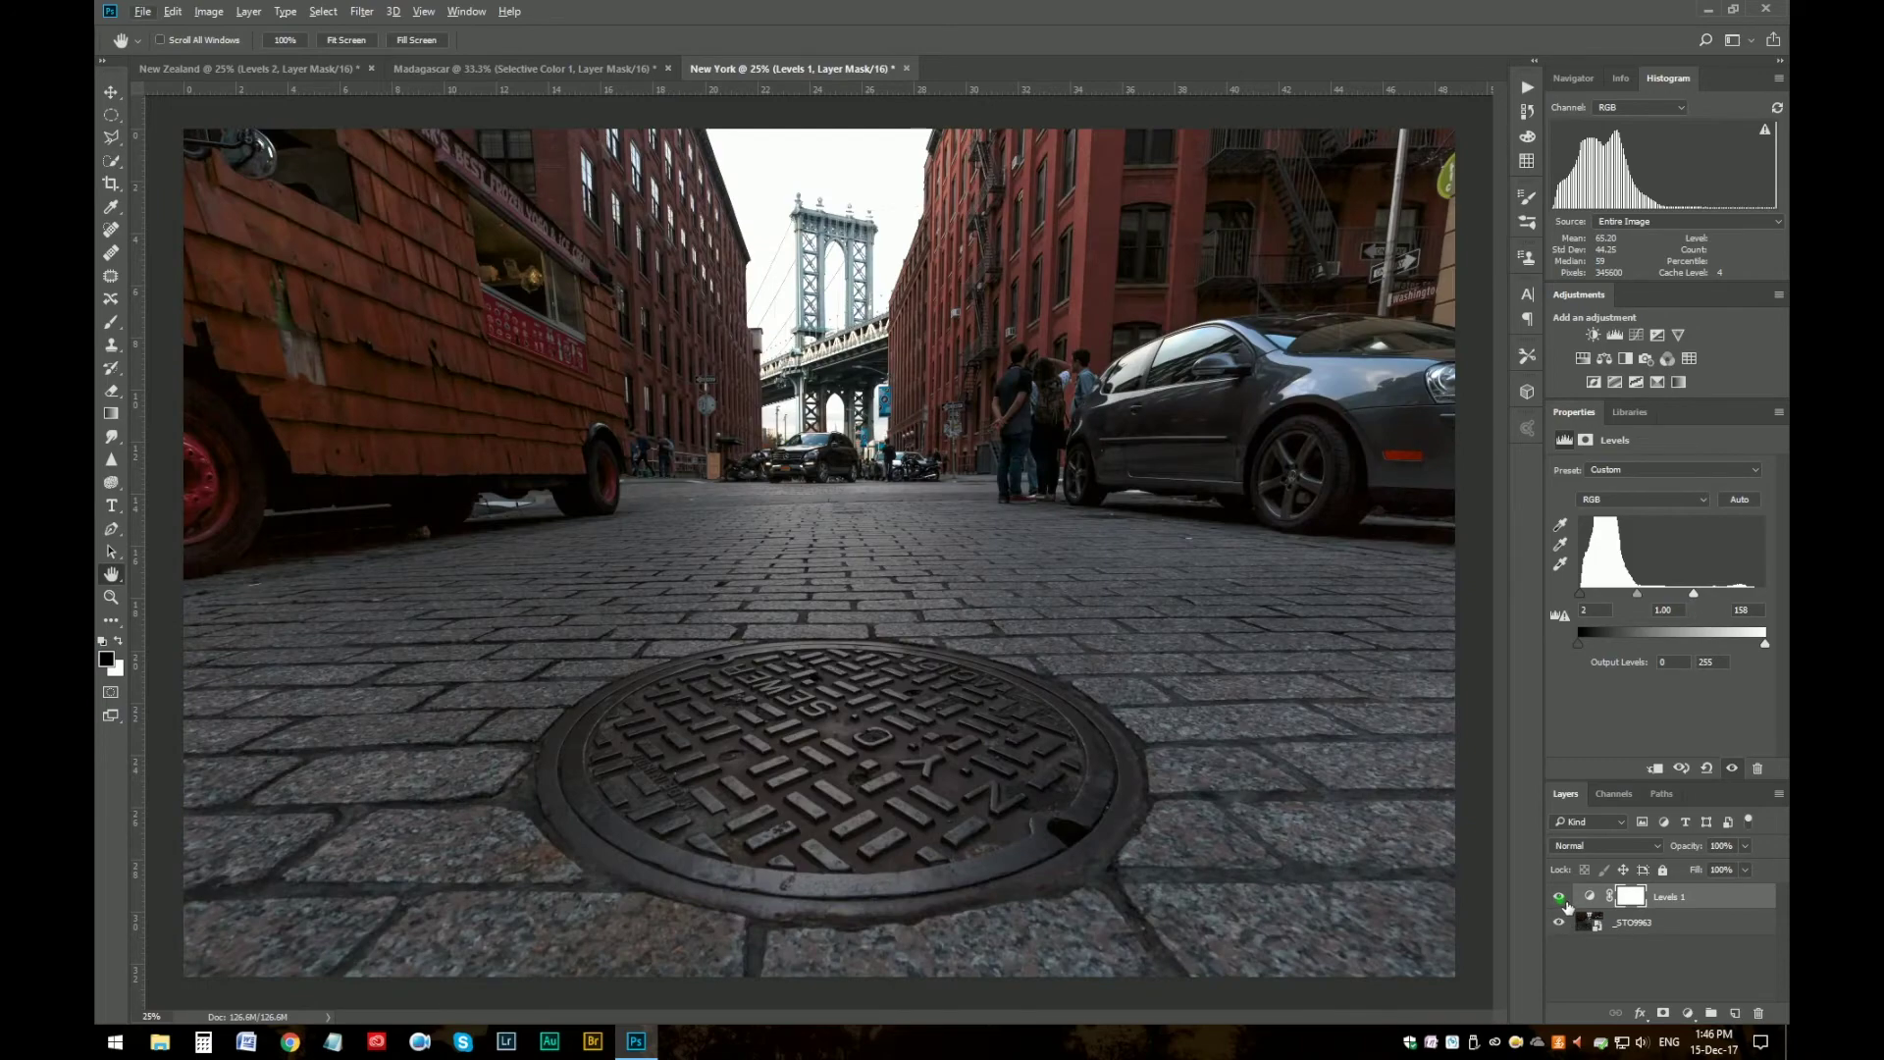
- Compare the brightened New York street with and without the Levels 1 adjustment several times
{"action": "left_click", "coordinate": [1560, 898]}
{"action": "left_click", "coordinate": [1560, 899]}
{"action": "left_click", "coordinate": [1560, 899]}
{"action": "left_click", "coordinate": [1560, 898]}
{"action": "left_click", "coordinate": [1561, 899]}
{"action": "left_click", "coordinate": [1561, 899]}
{"action": "left_click", "coordinate": [1560, 899]}
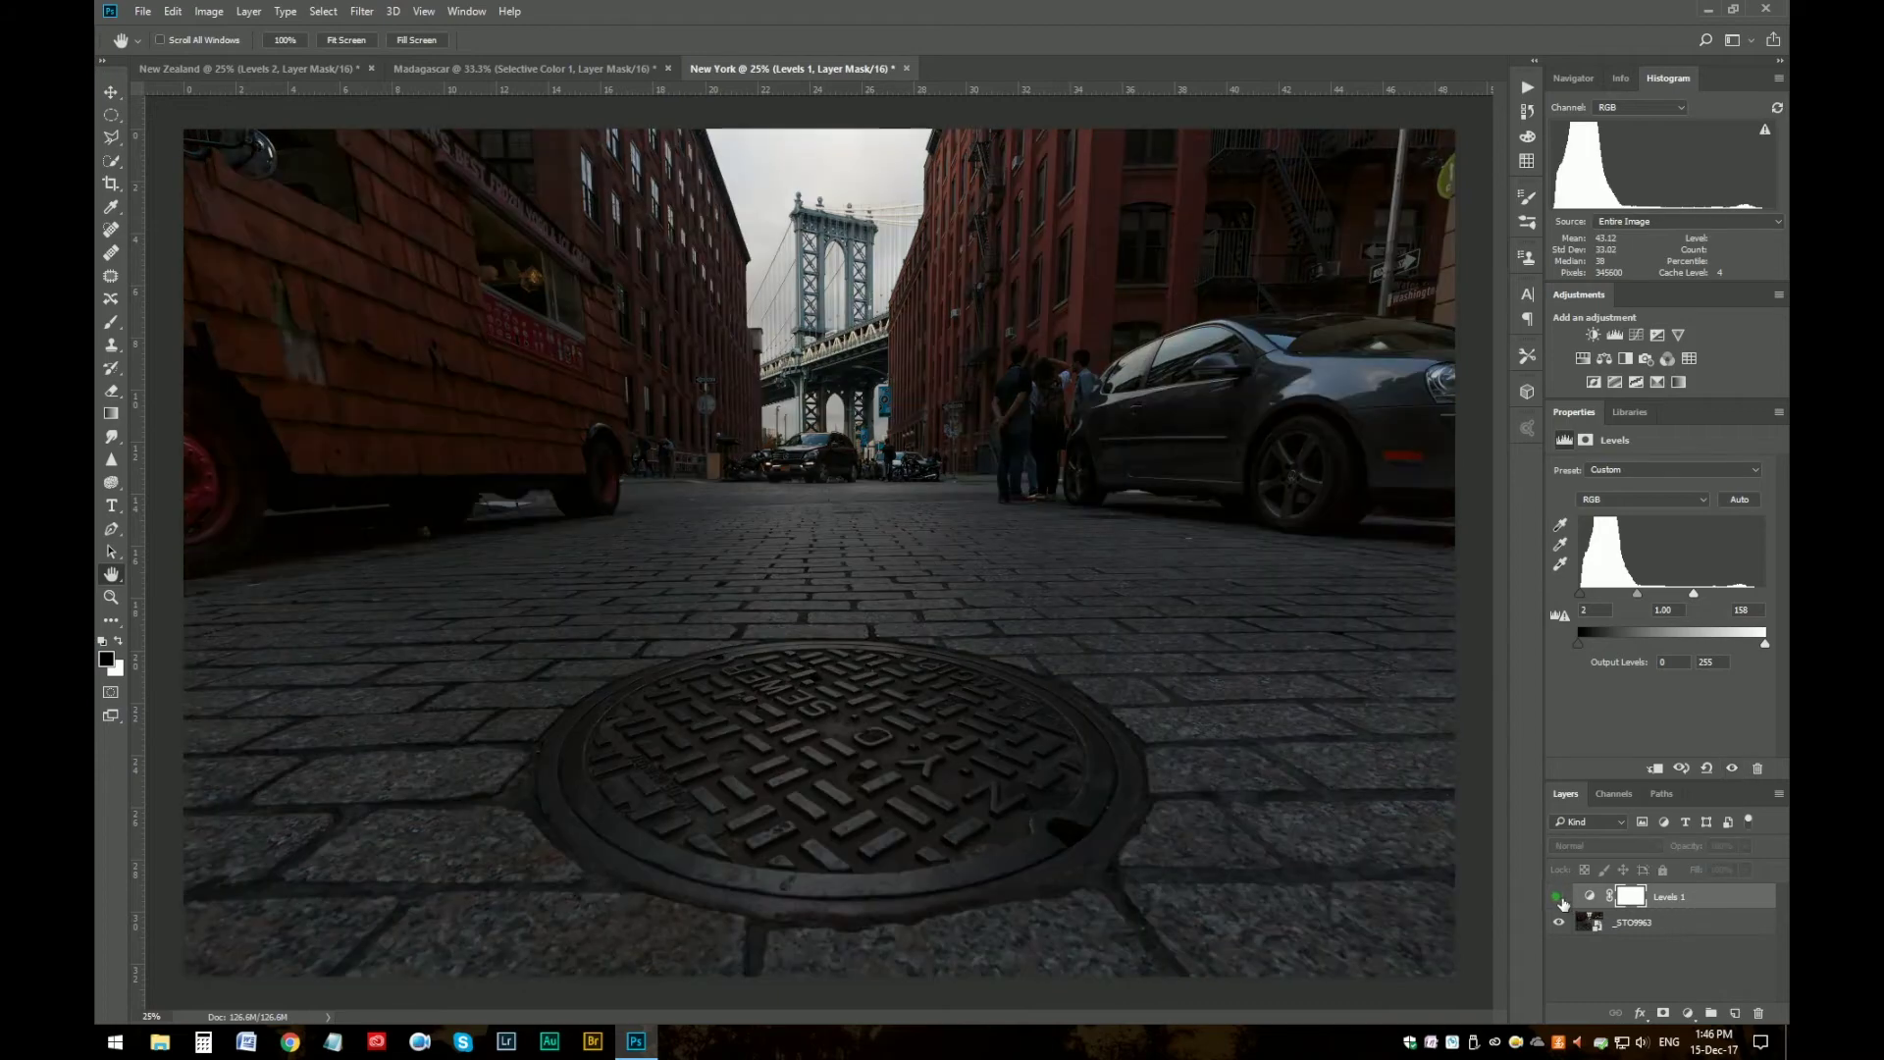
{"action": "left_click", "coordinate": [1560, 899]}
{"action": "left_click", "coordinate": [1560, 899]}
{"action": "left_click", "coordinate": [1560, 899]}
- Paint black over the sky and bridge on the Levels 1 mask with a soft brush
{"action": "left_click", "coordinate": [1637, 900]}
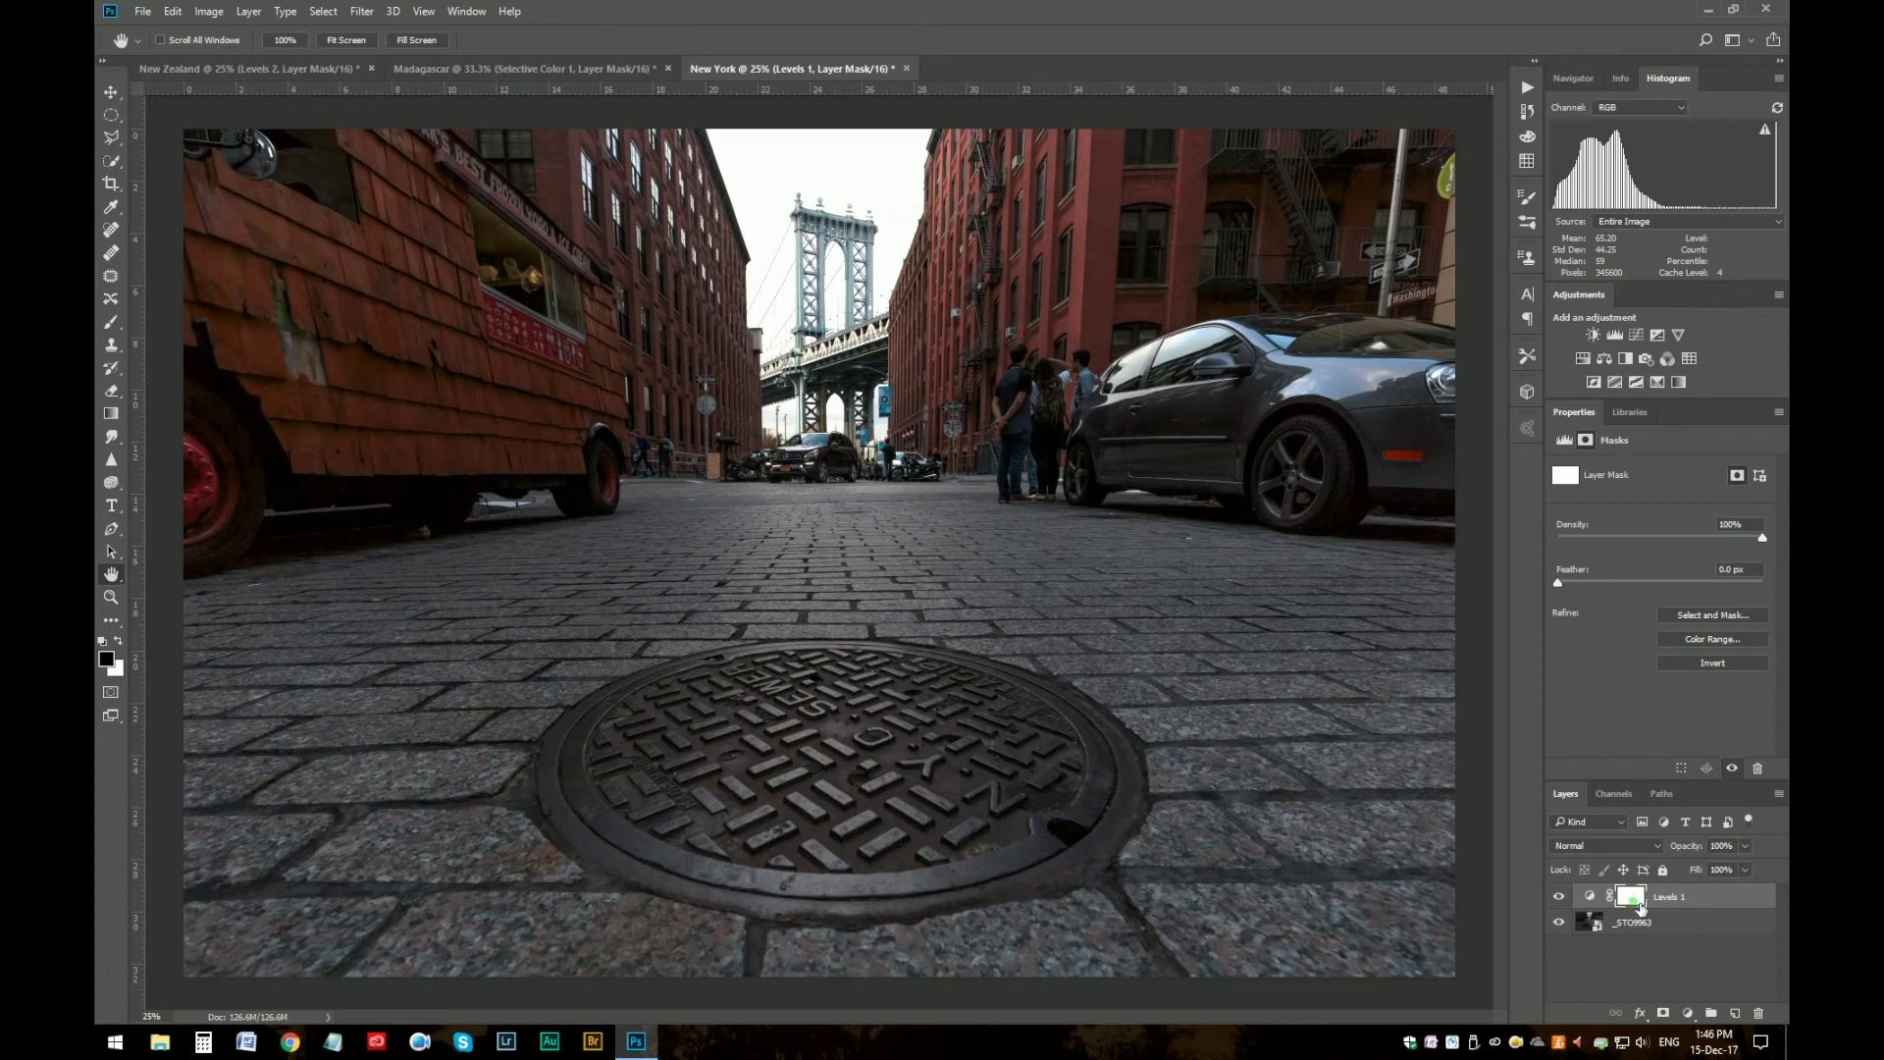
{"action": "key", "text": "b"}
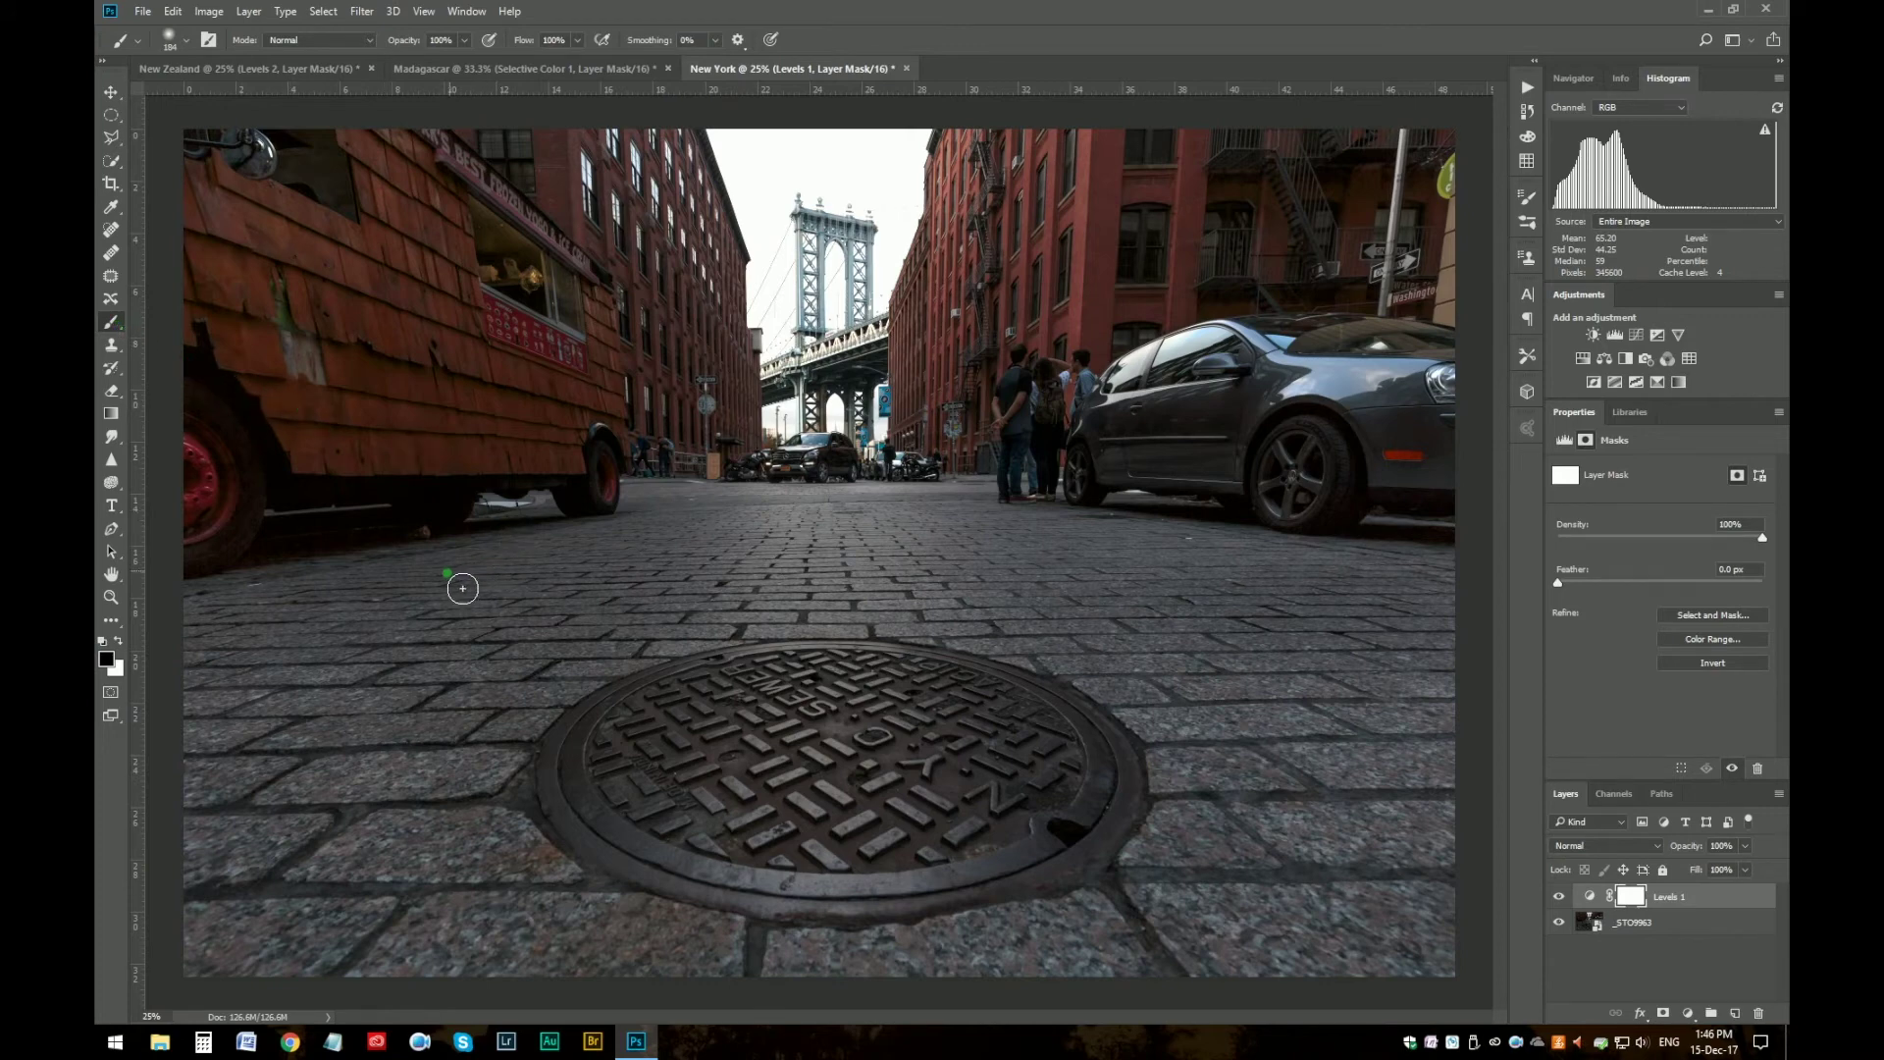
{"action": "key", "text": "x"}
{"action": "key", "text": "x"}
{"action": "mouse_move", "coordinate": [827, 250]}
{"action": "left_mouse_down"}
{"action": "mouse_move", "coordinate": [876, 249]}
{"action": "mouse_move", "coordinate": [849, 249]}
{"action": "mouse_move", "coordinate": [779, 176]}
{"action": "mouse_move", "coordinate": [809, 267]}
{"action": "mouse_move", "coordinate": [807, 408]}
{"action": "mouse_move", "coordinate": [879, 417]}
{"action": "mouse_move", "coordinate": [884, 221]}
{"action": "mouse_move", "coordinate": [910, 187]}
{"action": "mouse_move", "coordinate": [854, 176]}
{"action": "mouse_move", "coordinate": [861, 387]}
{"action": "mouse_move", "coordinate": [837, 437]}
{"action": "mouse_move", "coordinate": [870, 447]}
{"action": "mouse_move", "coordinate": [908, 175]}
{"action": "mouse_move", "coordinate": [775, 185]}
{"action": "mouse_move", "coordinate": [770, 245]}
{"action": "mouse_move", "coordinate": [839, 378]}
{"action": "mouse_move", "coordinate": [903, 324]}
{"action": "left_mouse_up"}
{"action": "right_click", "coordinate": [932, 312], "text": "alt"}
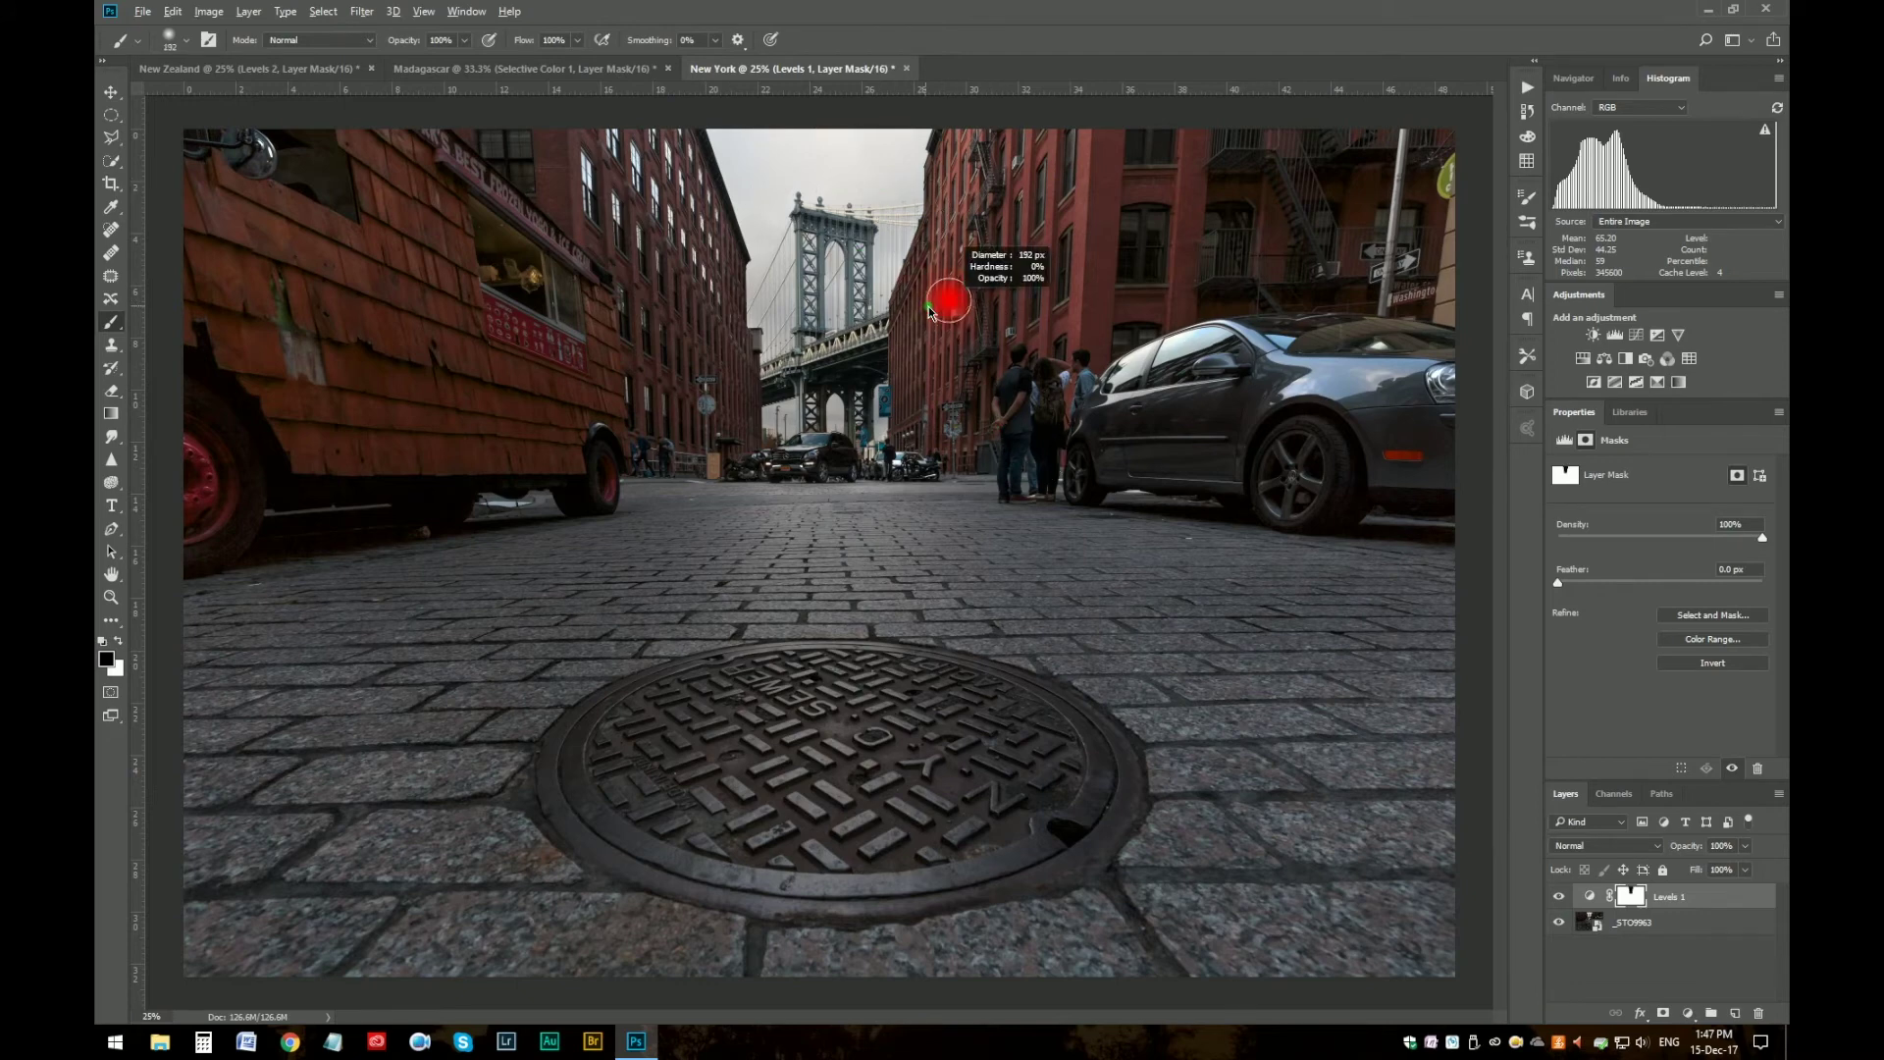
{"action": "key", "text": "x"}
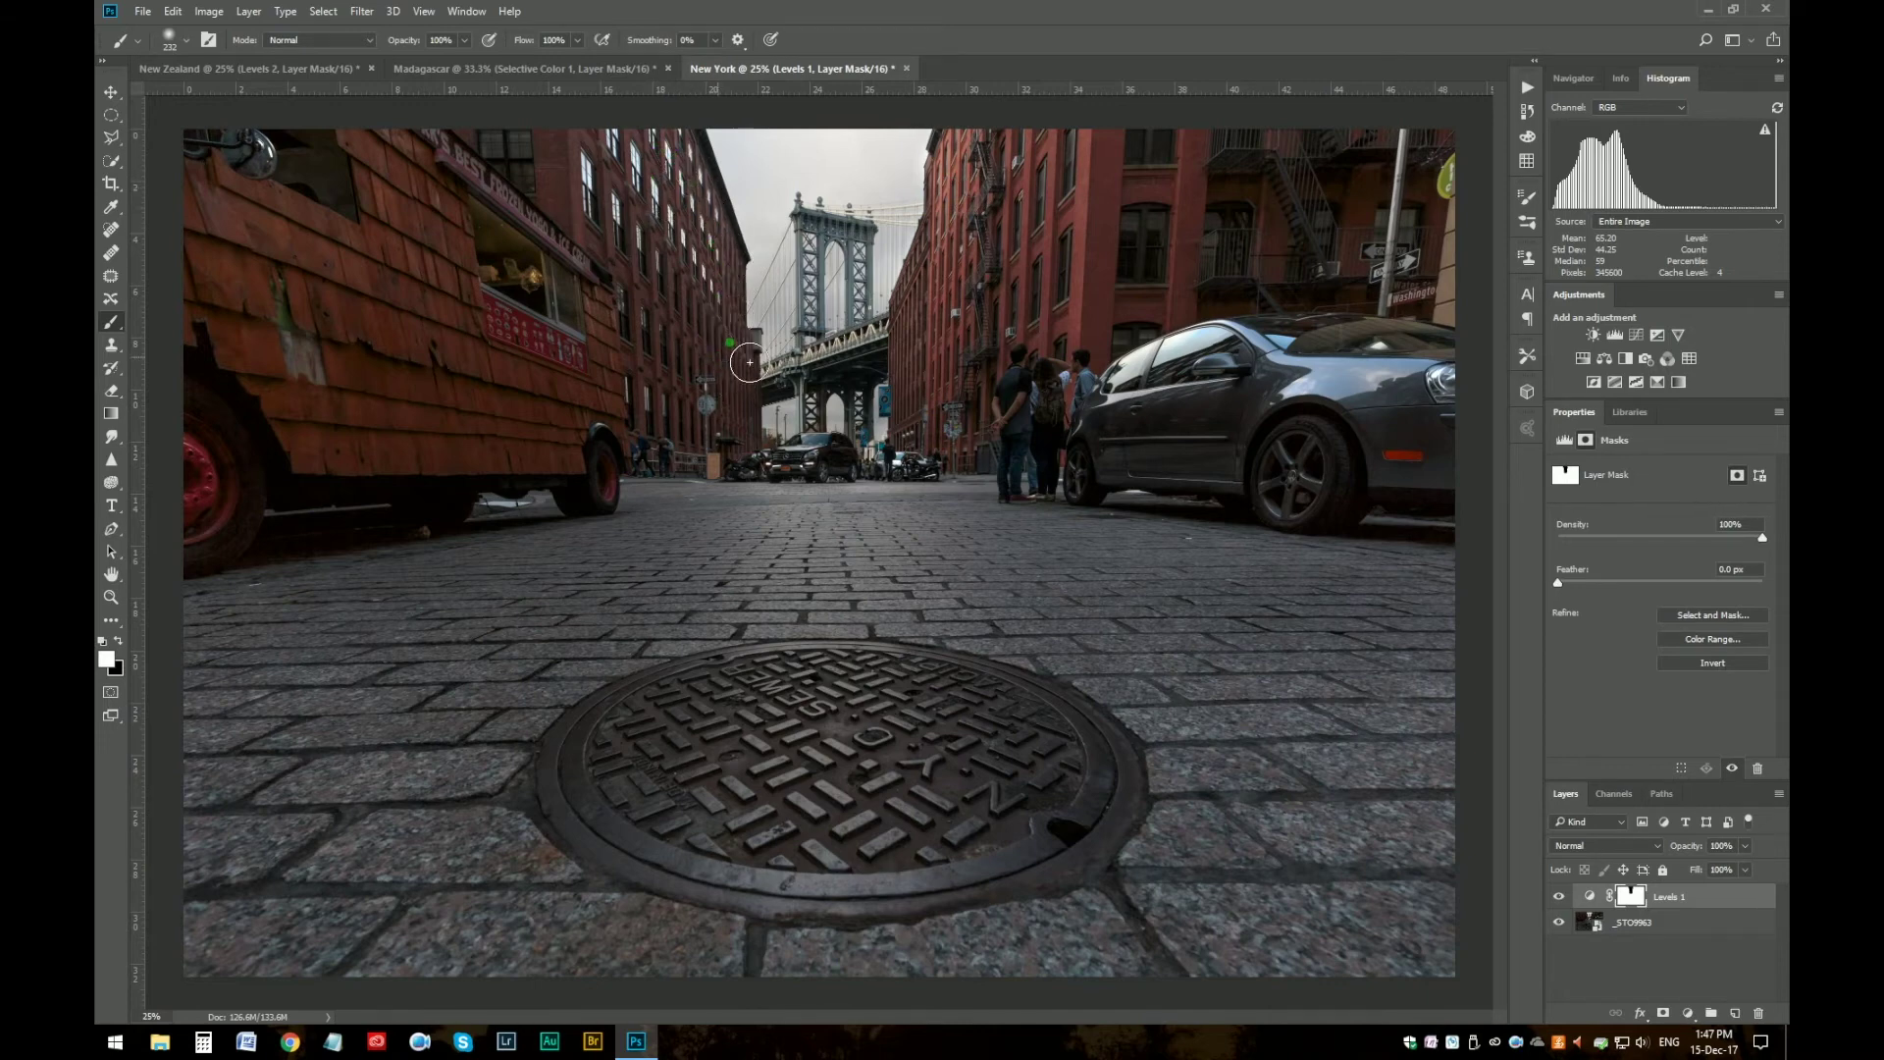
{"action": "key", "text": "x"}
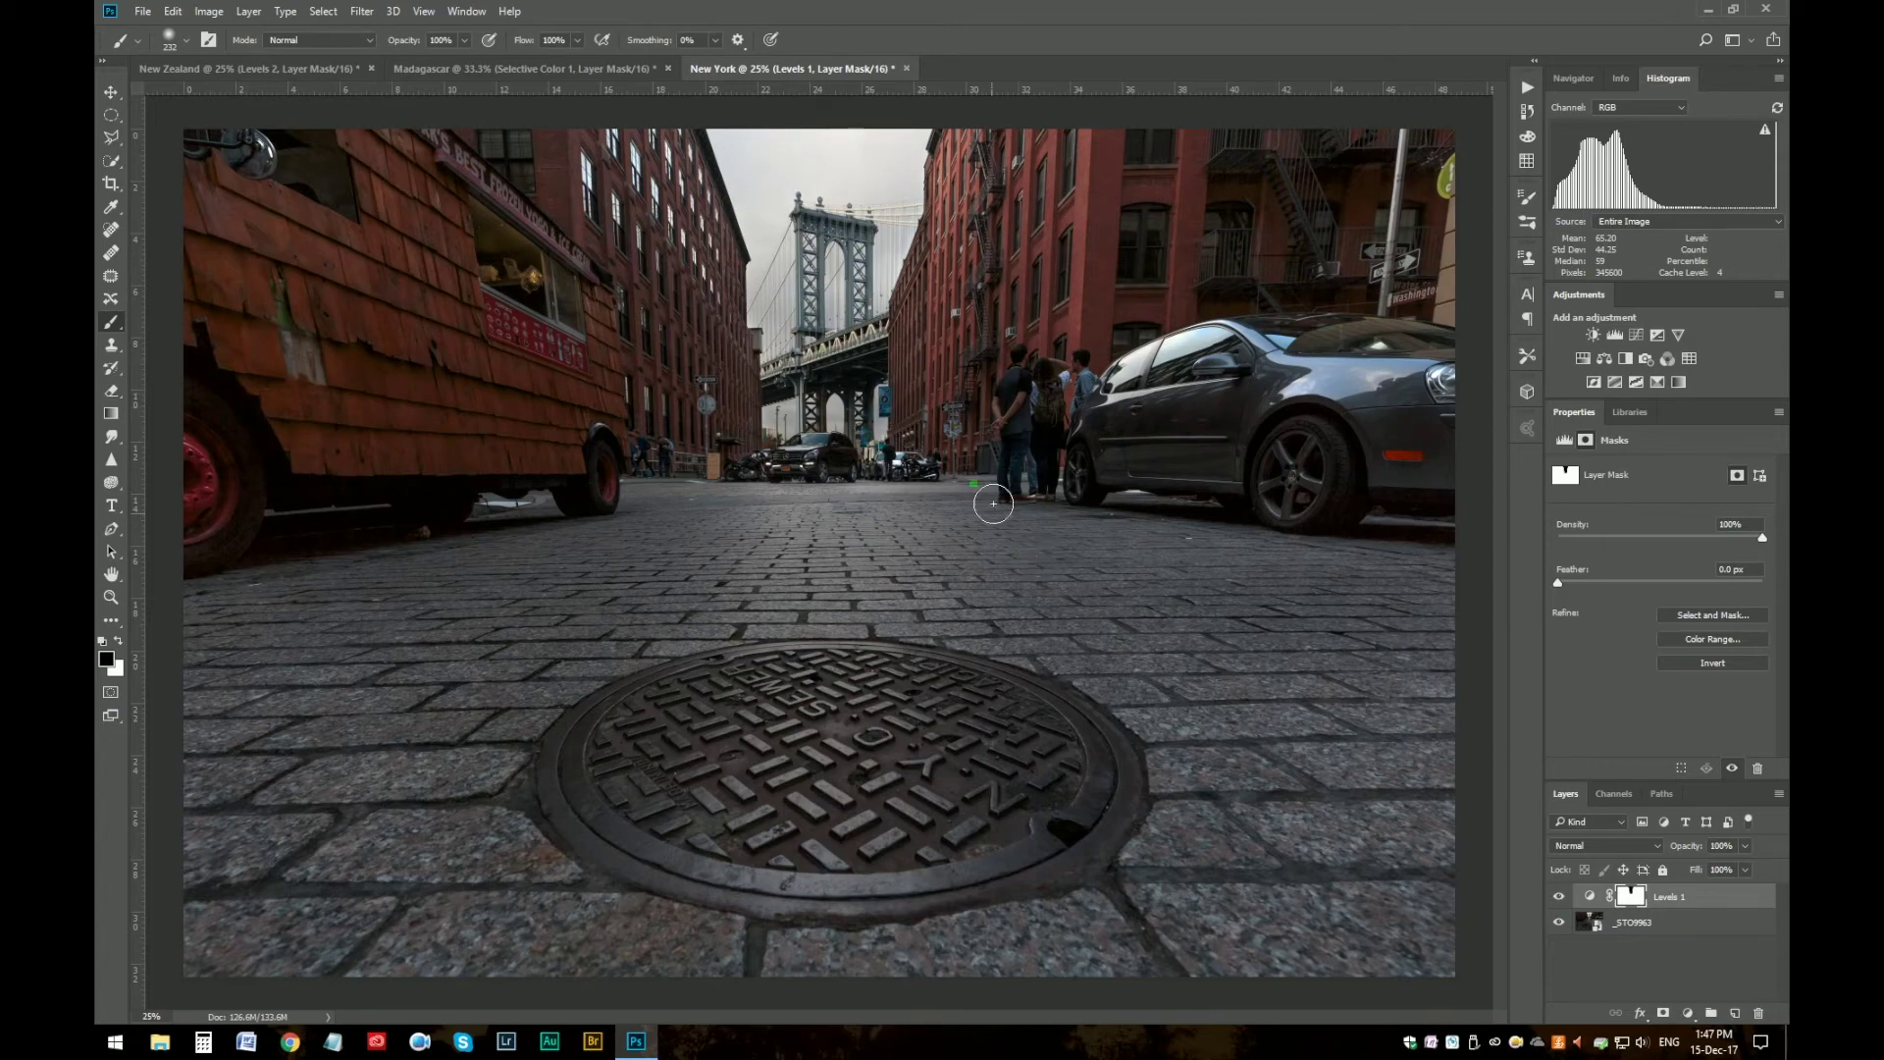
- Compare the photo with and without the masked Levels 1 adjustment several times, leaving it visible
{"action": "left_click", "coordinate": [1566, 900]}
{"action": "left_click", "coordinate": [1565, 901]}
{"action": "left_click", "coordinate": [1563, 903]}
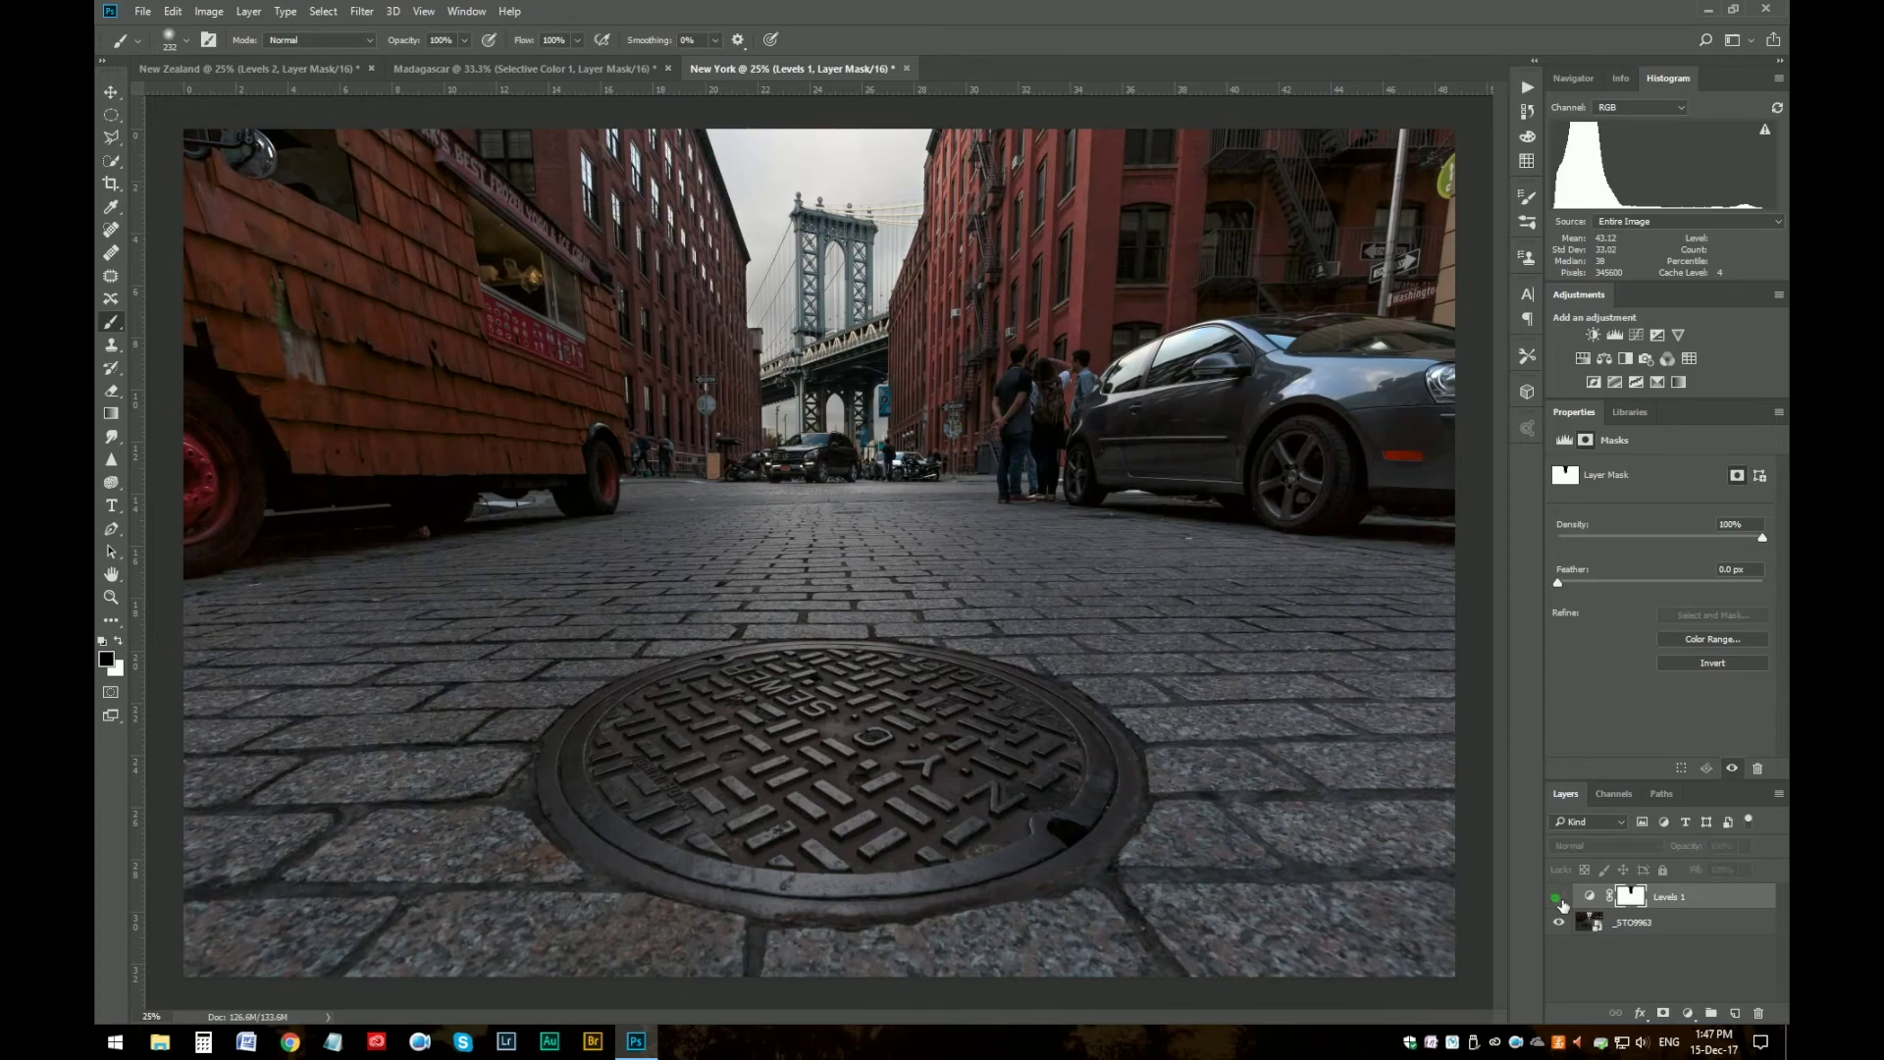
{"action": "left_click", "coordinate": [1562, 903]}
{"action": "left_click", "coordinate": [1562, 909]}
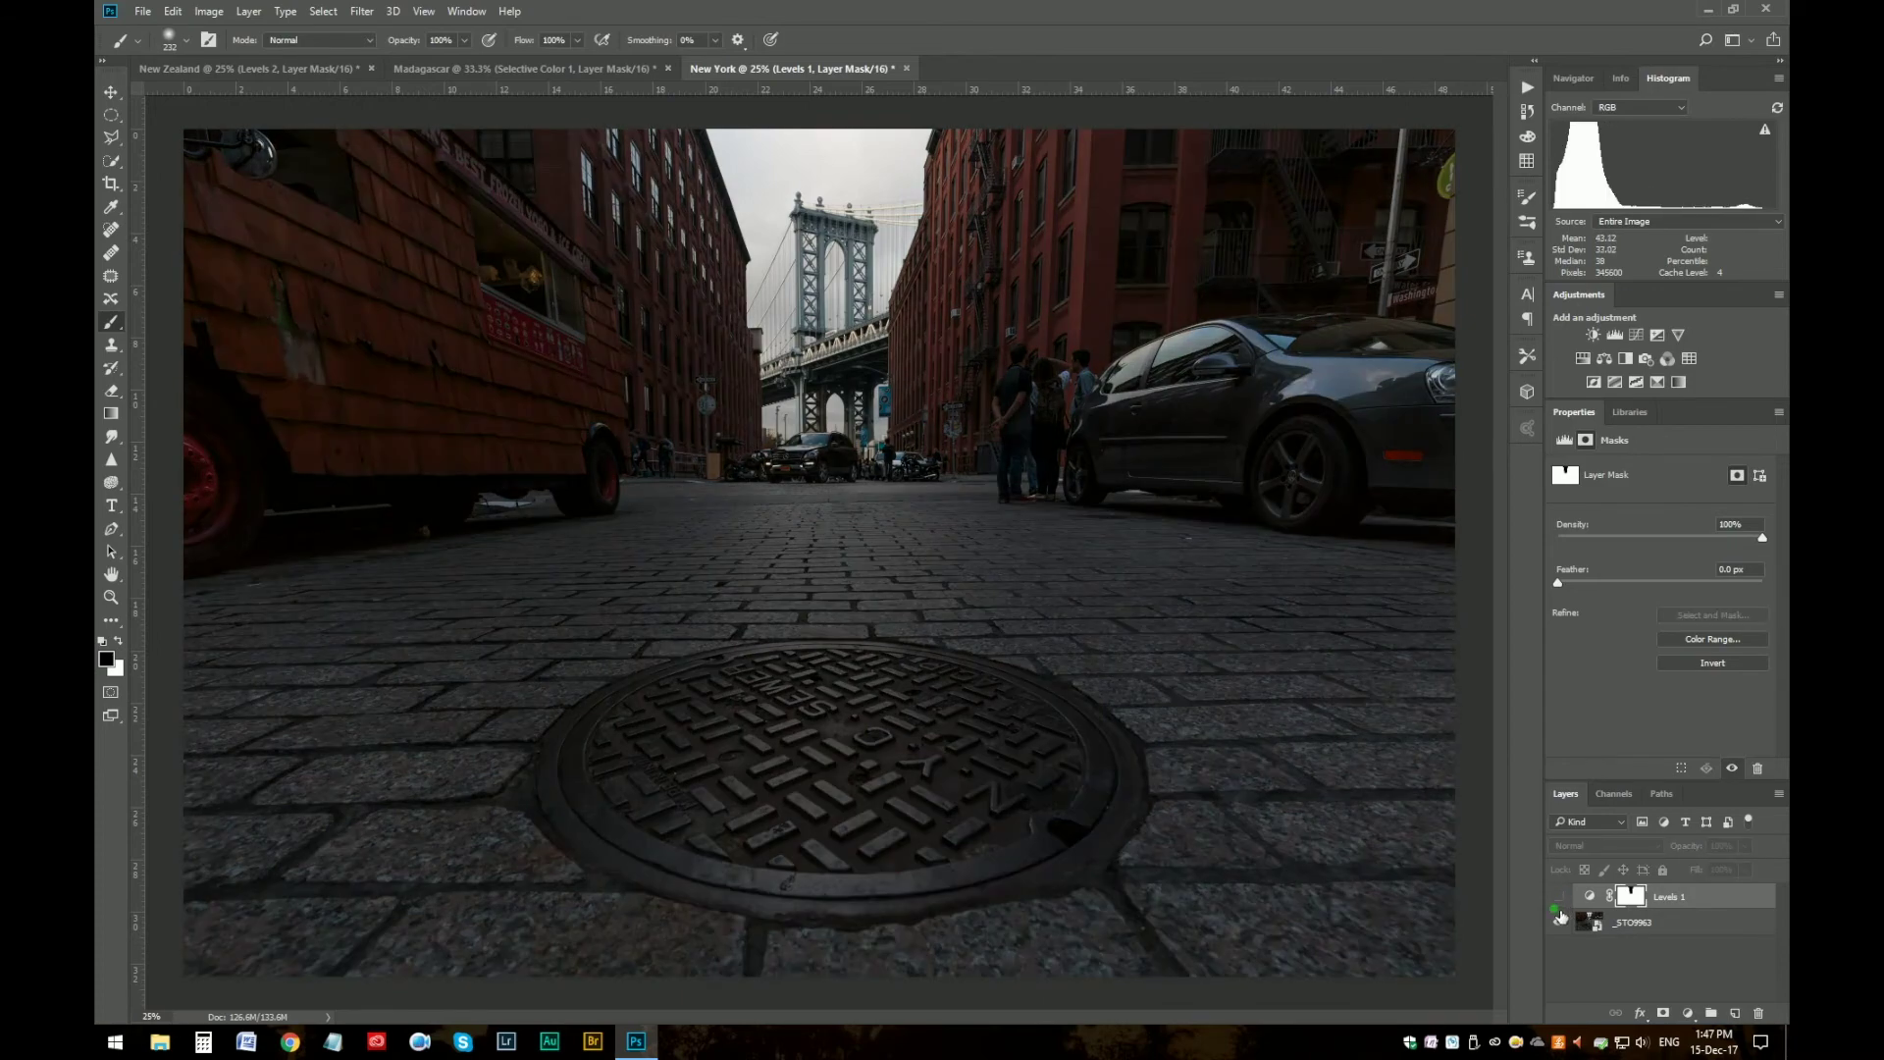
{"action": "left_click", "coordinate": [1560, 903]}
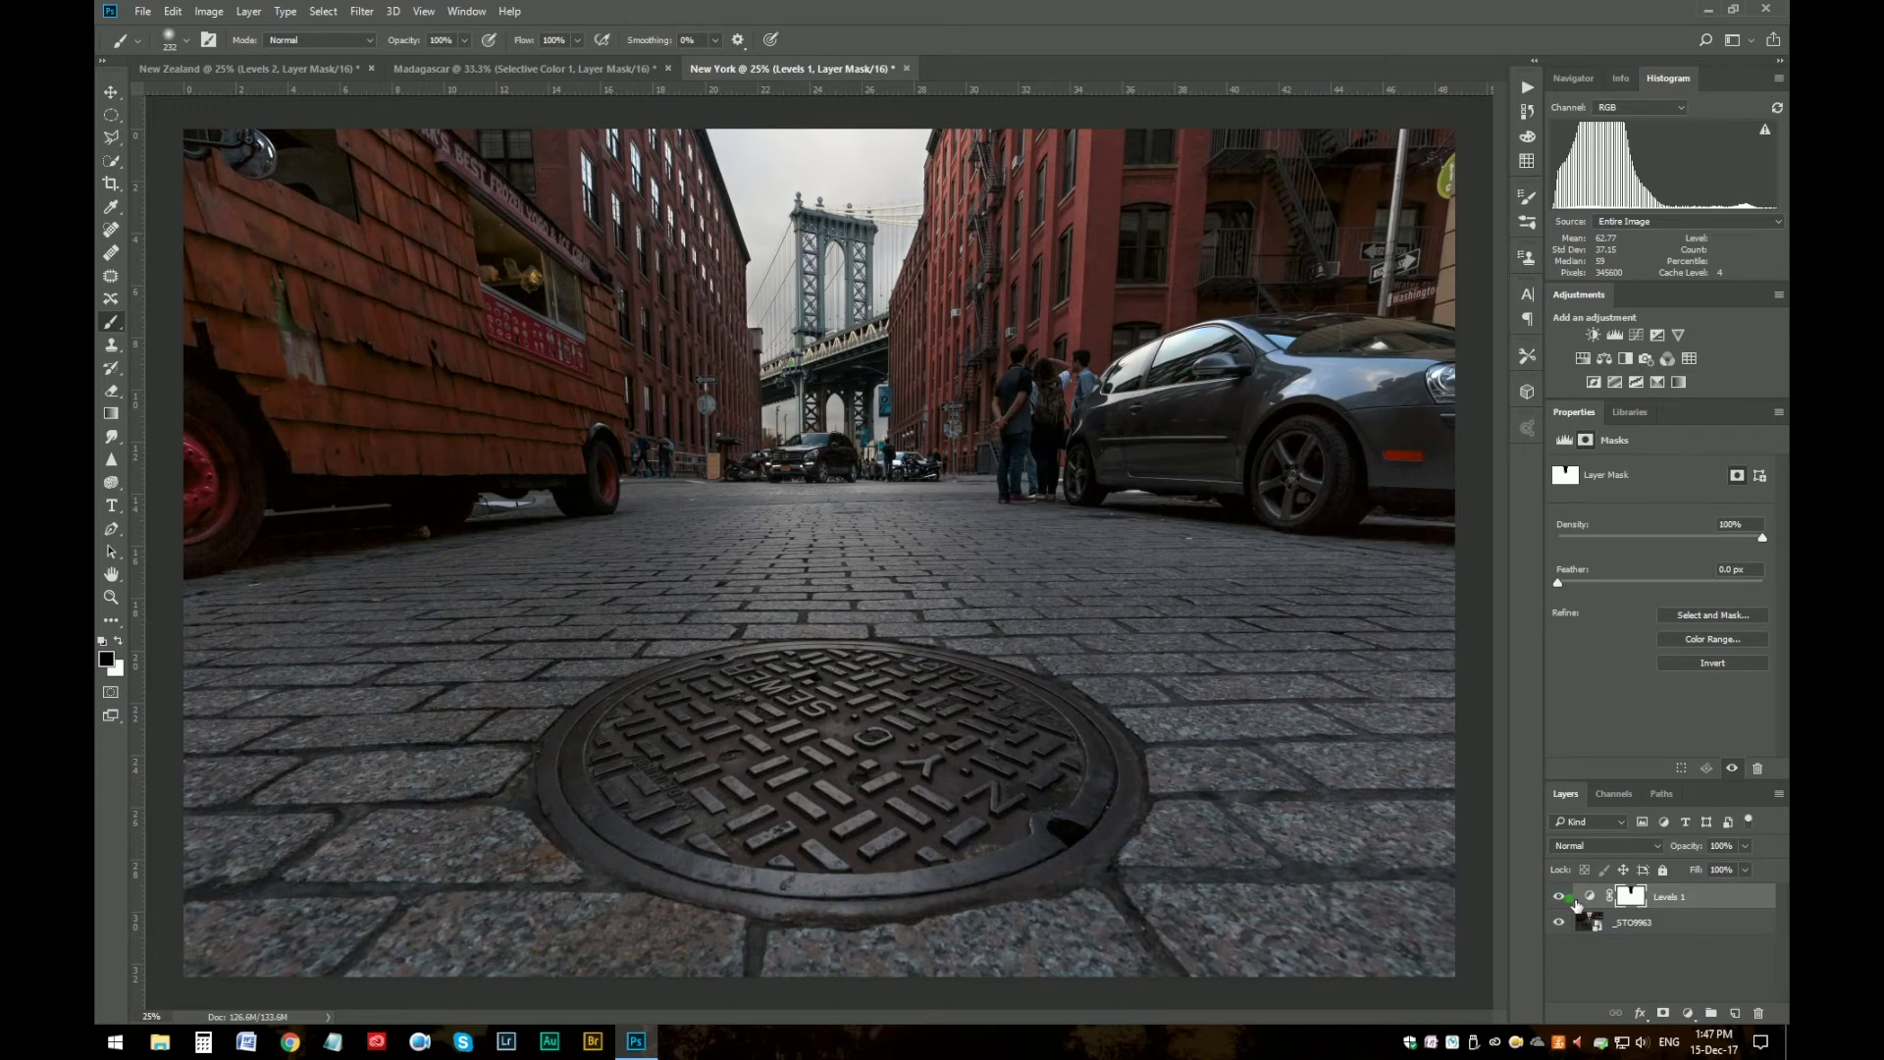
- Check the Levels 1 mask by temporarily disabling it and viewing it on its own, and recheck the layer's effect
{"action": "left_click", "coordinate": [1632, 896], "text": "shift"}
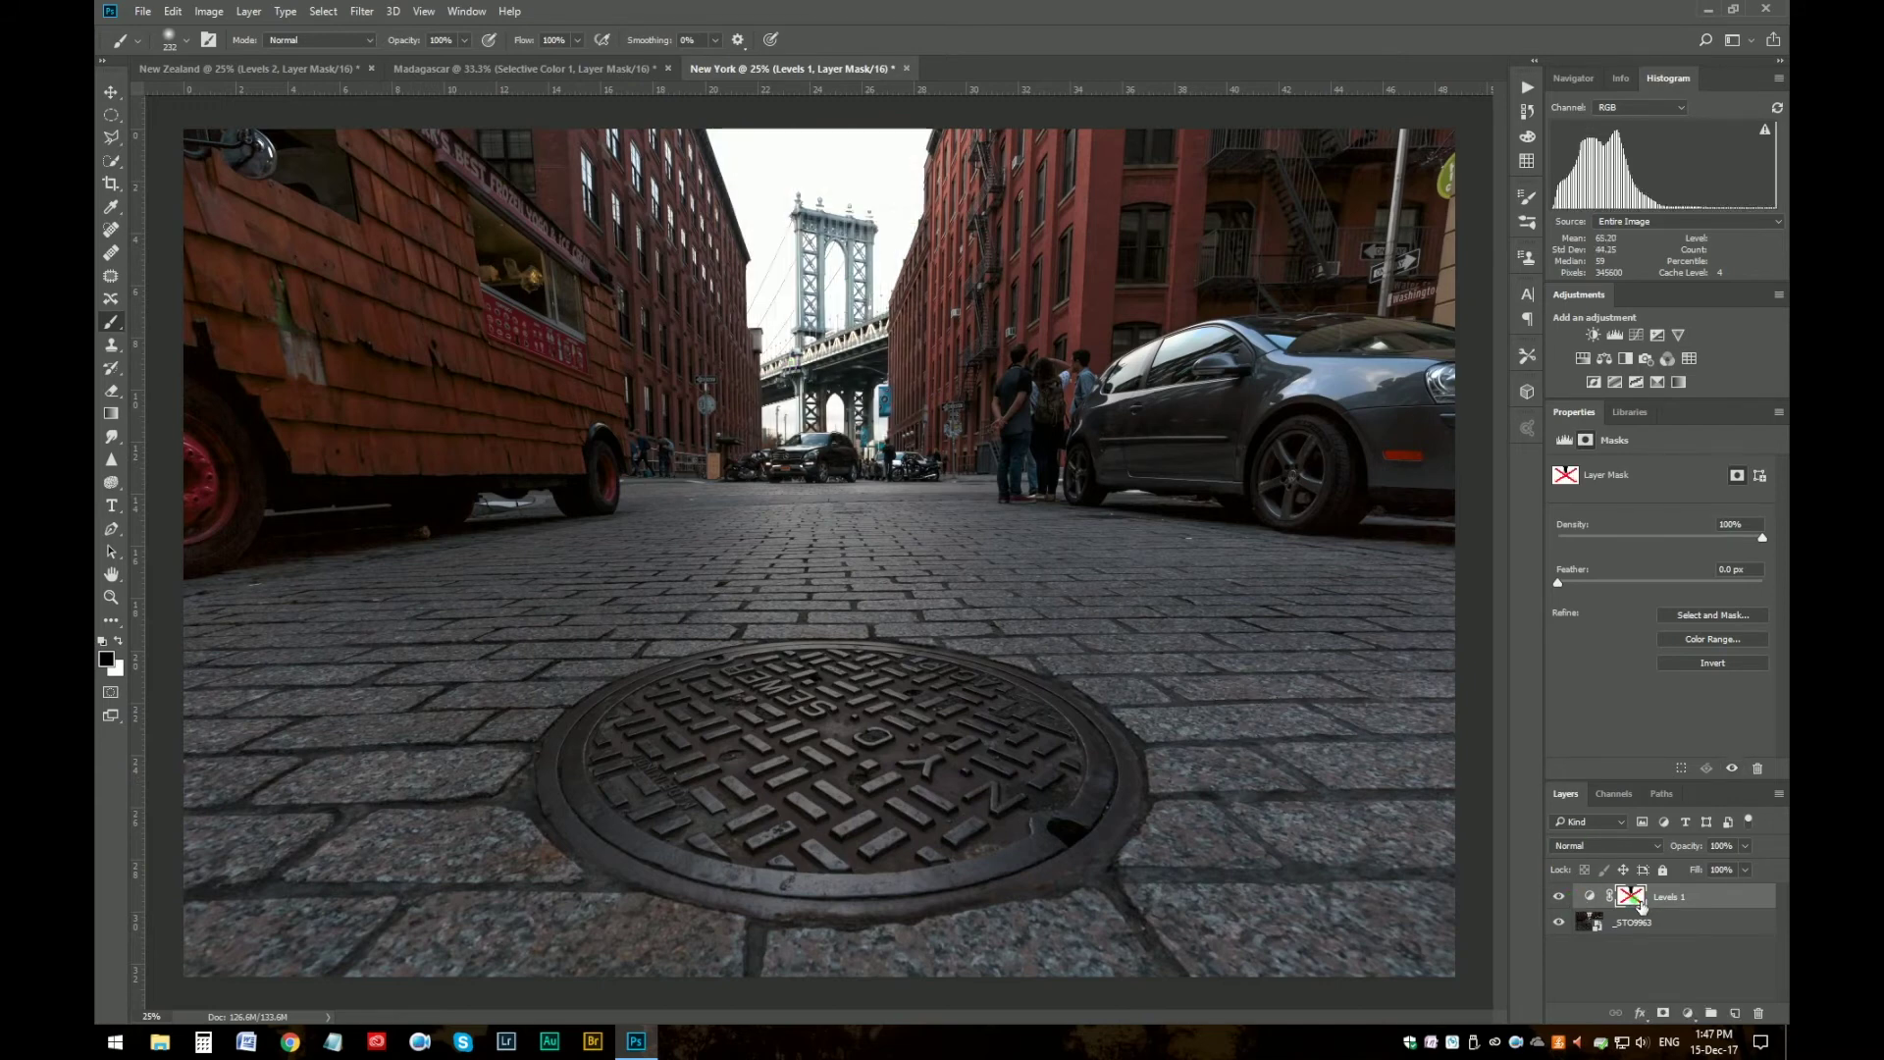
{"action": "left_click", "coordinate": [1632, 896], "text": "shift"}
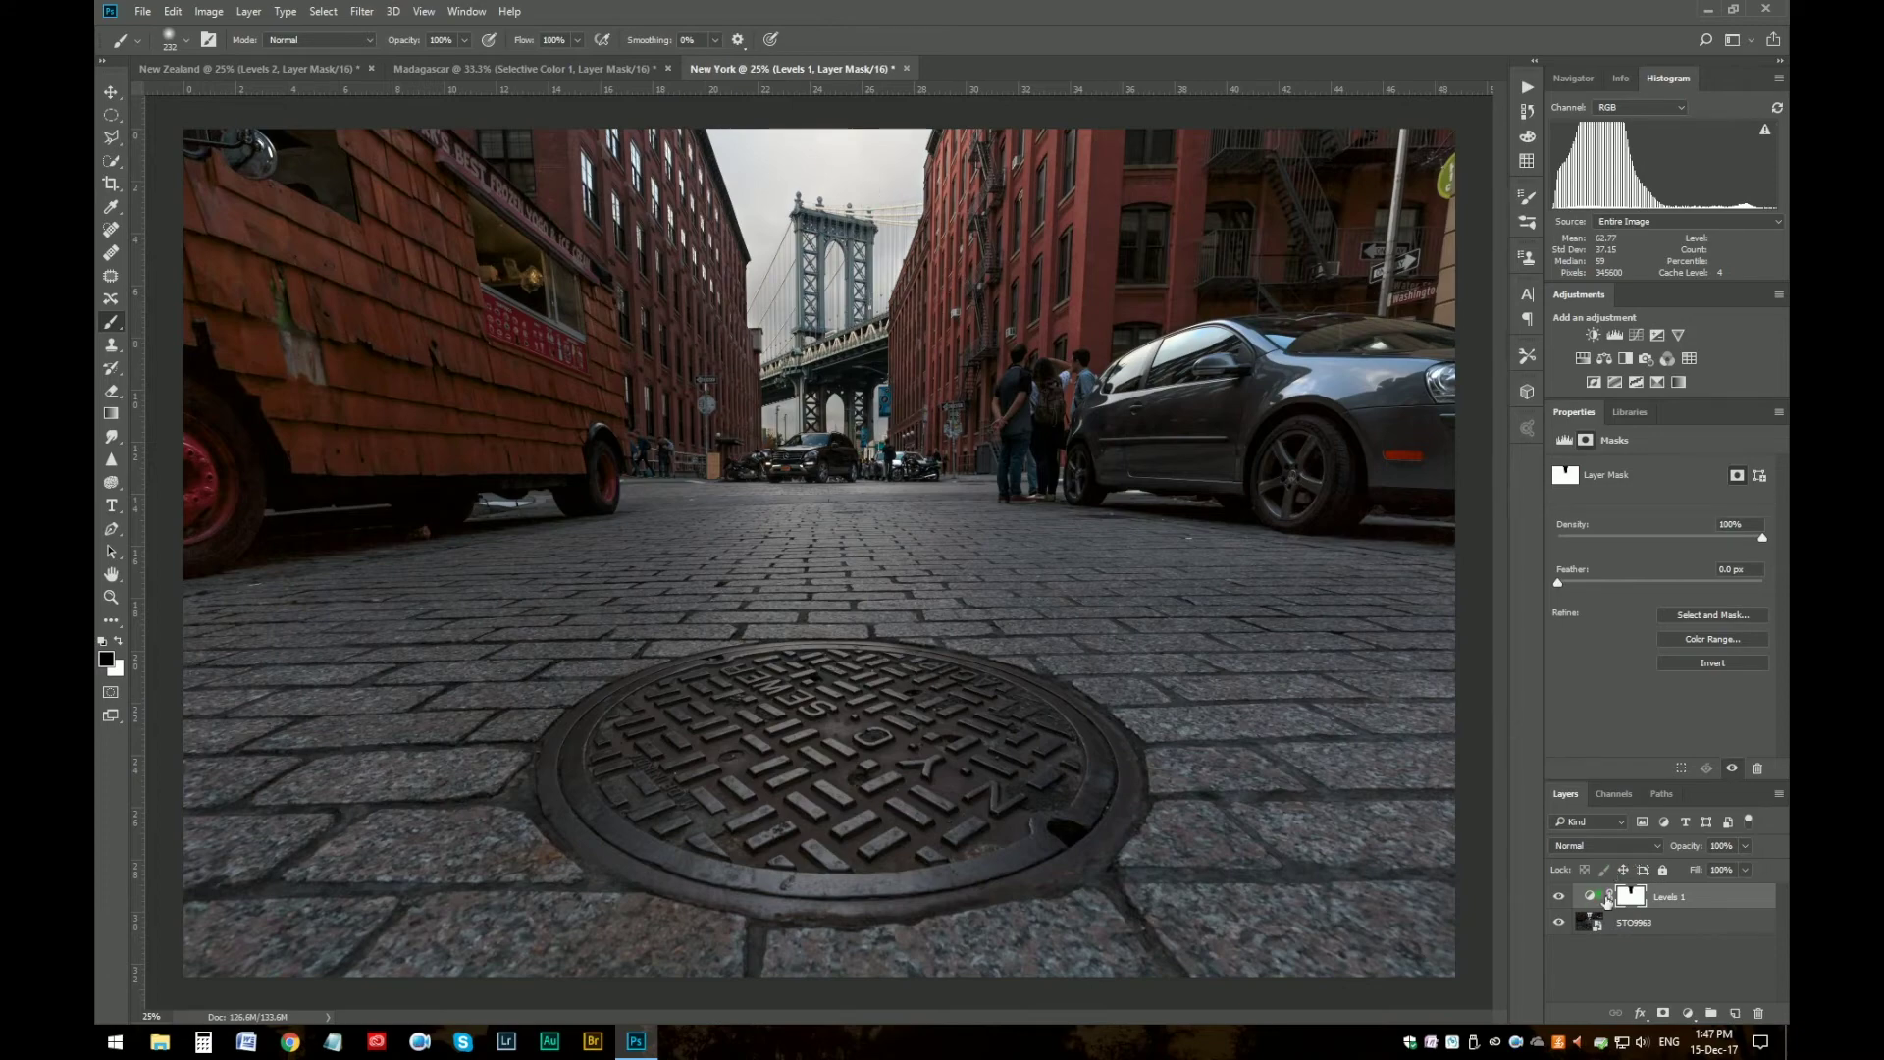
{"action": "left_click", "coordinate": [1642, 898], "text": "alt"}
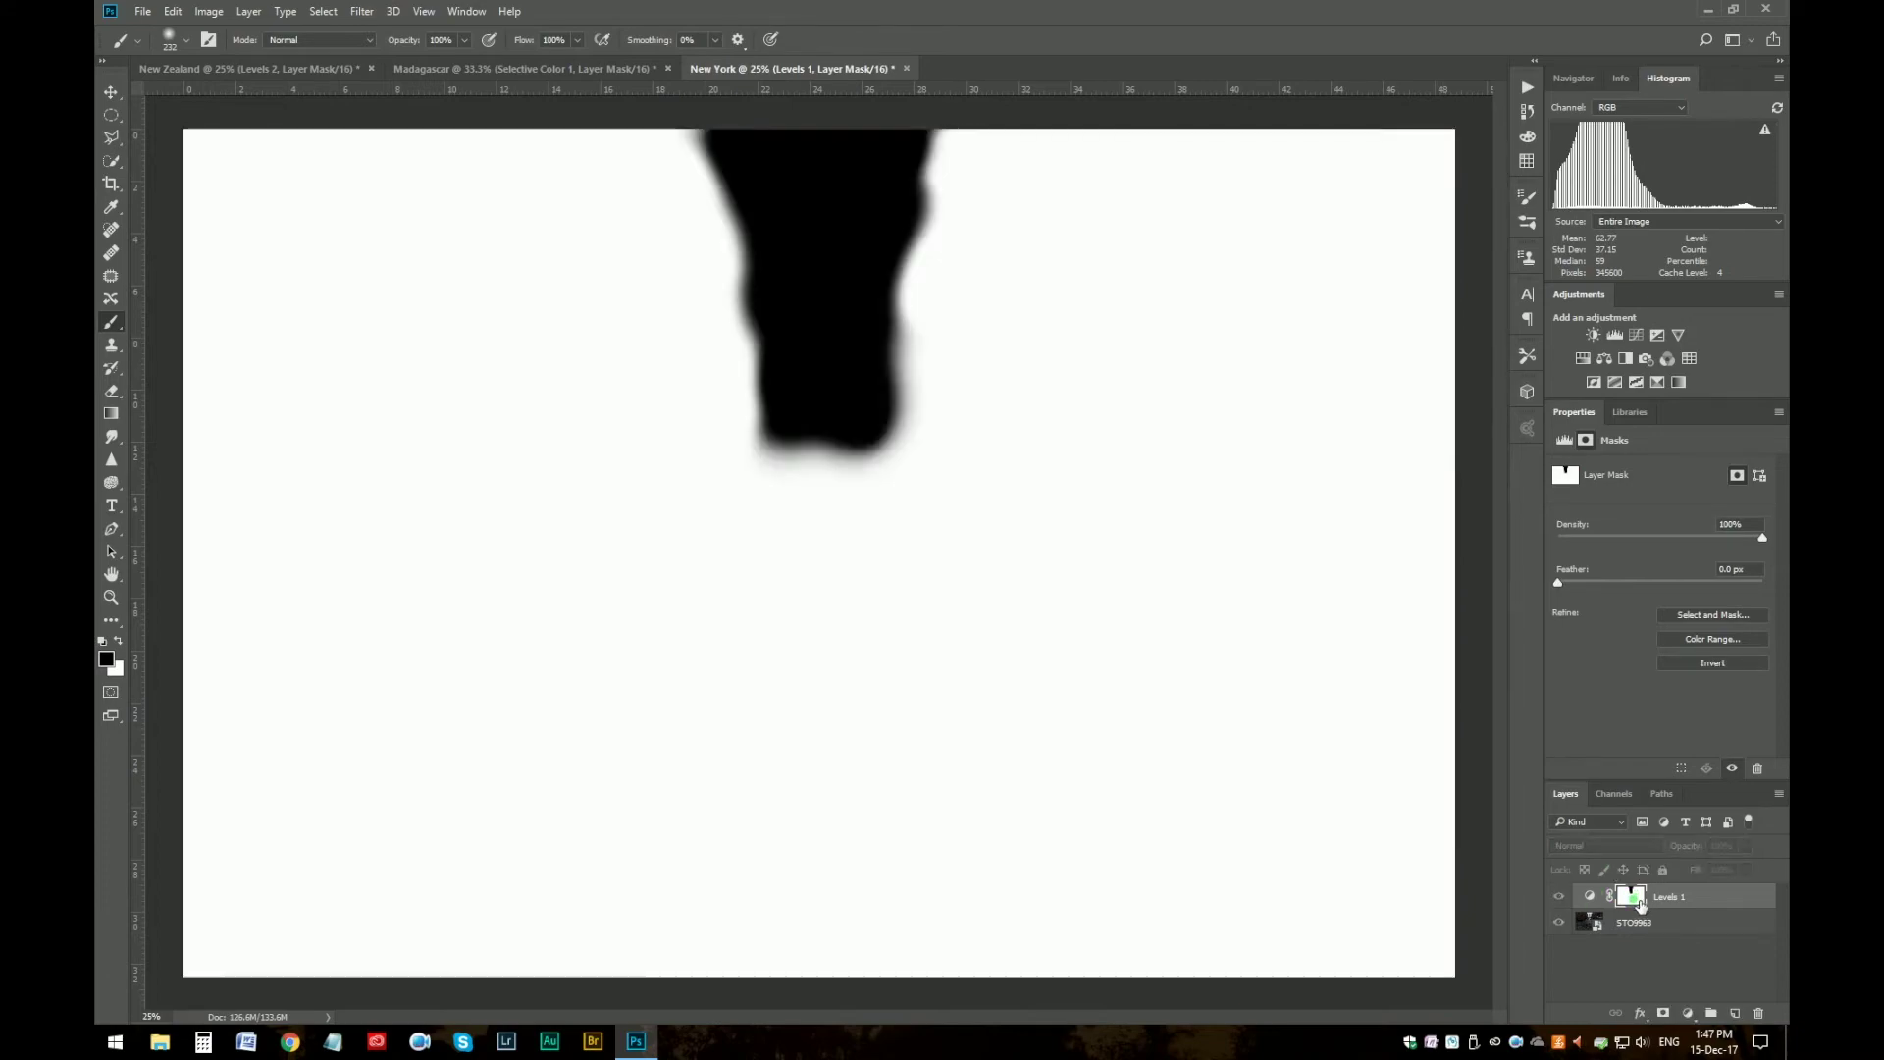
{"action": "left_click", "coordinate": [1643, 901], "text": "alt"}
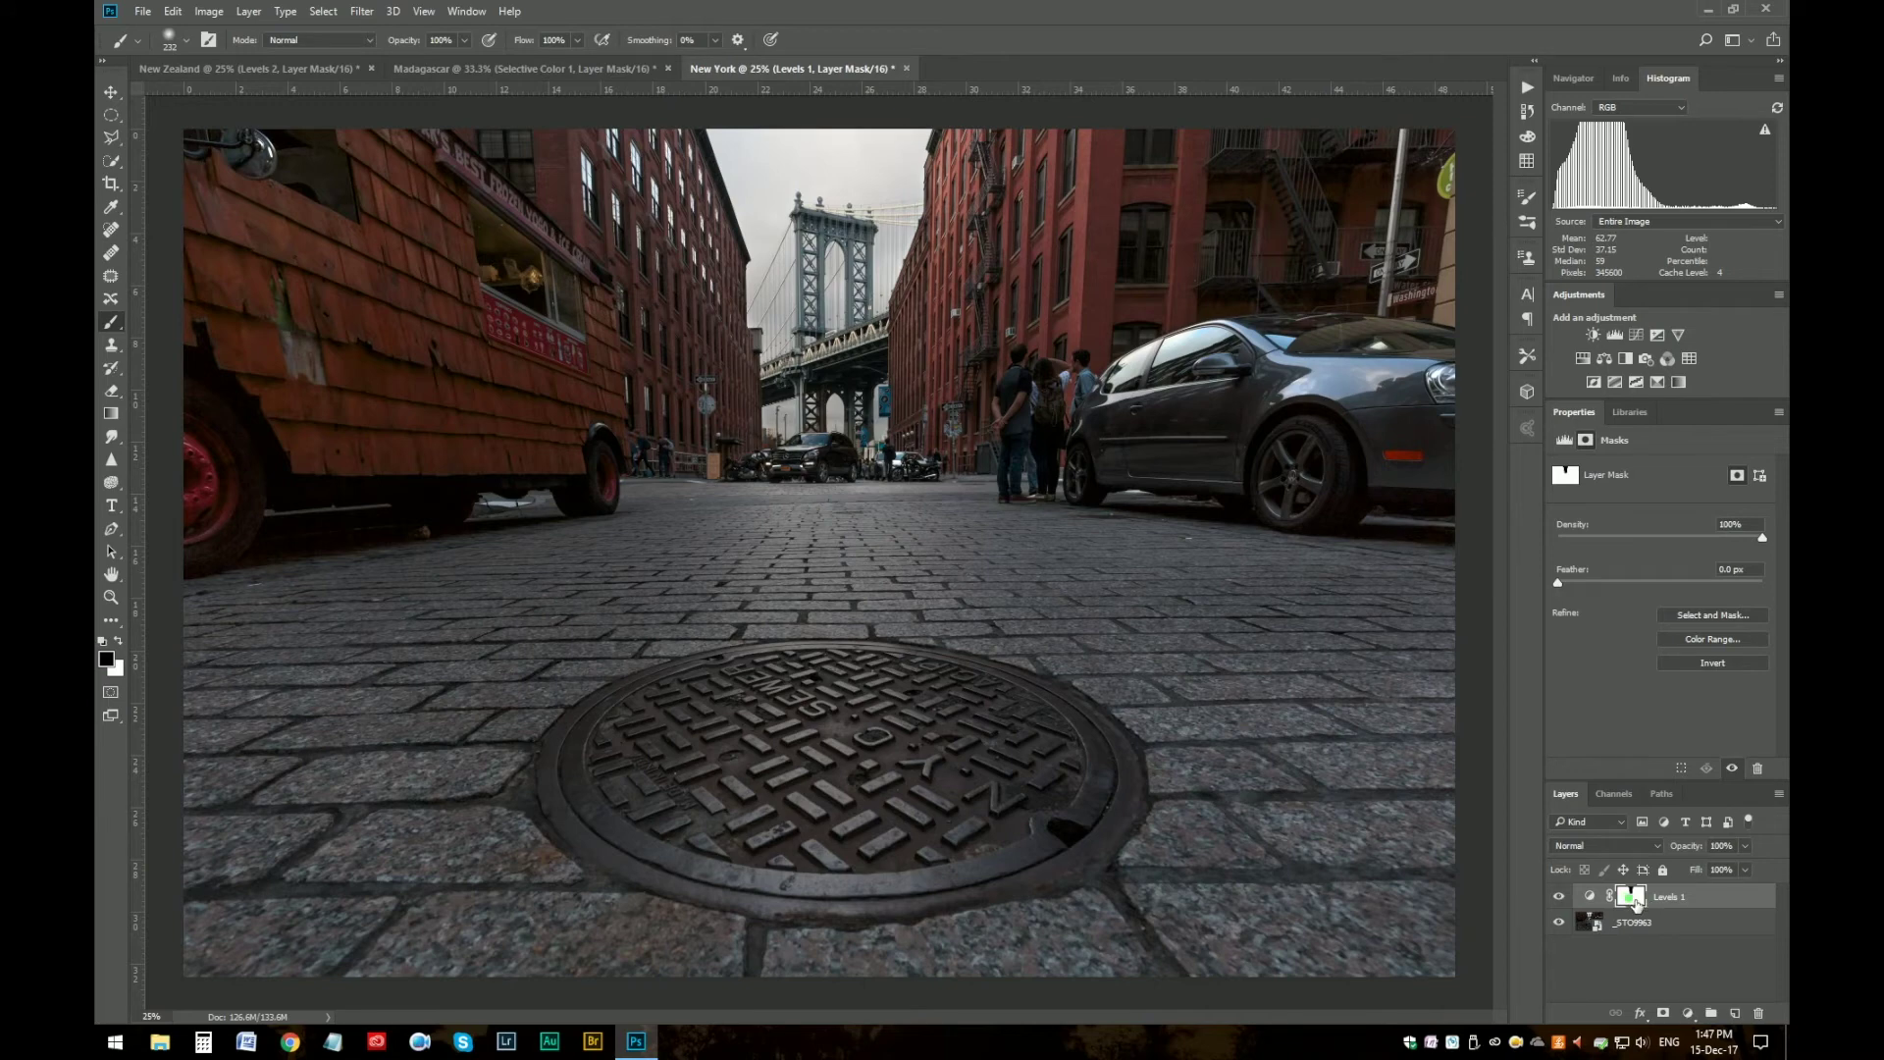
{"action": "left_click", "coordinate": [1636, 904], "text": "alt"}
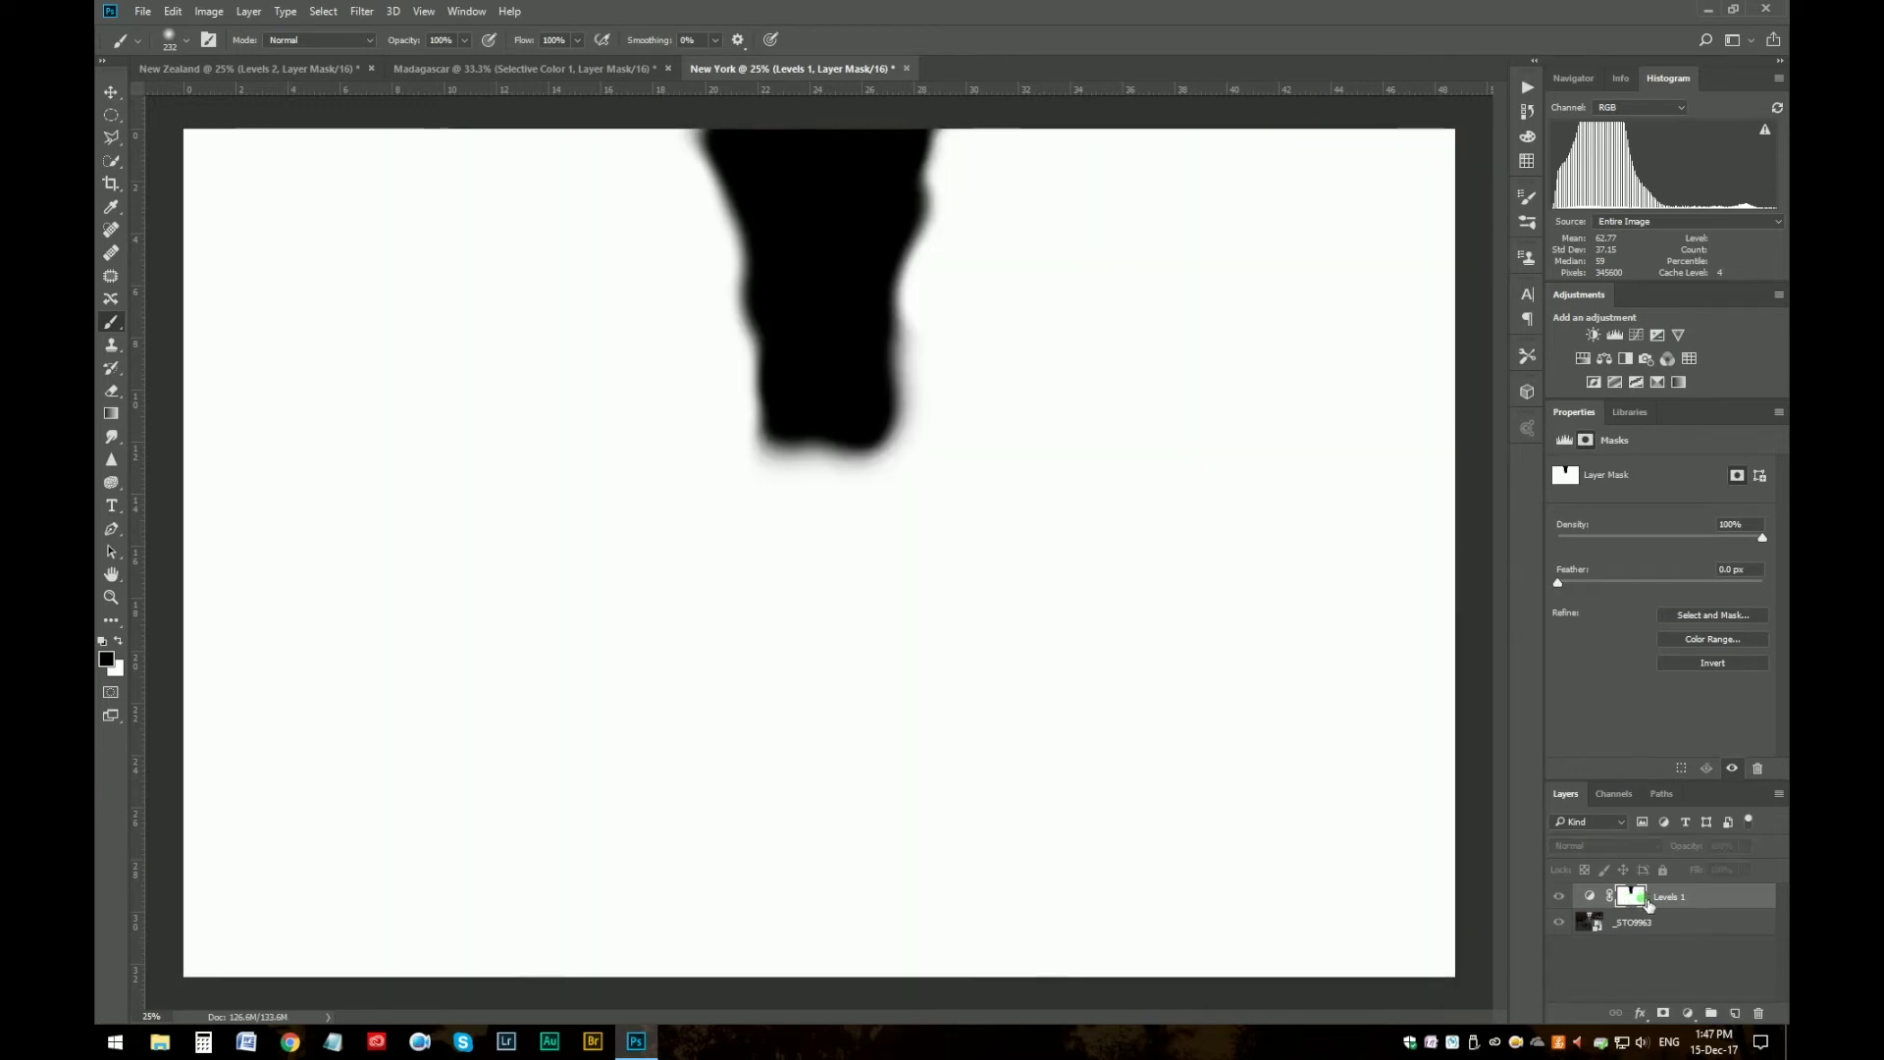
{"action": "left_click", "coordinate": [1636, 903], "text": "alt"}
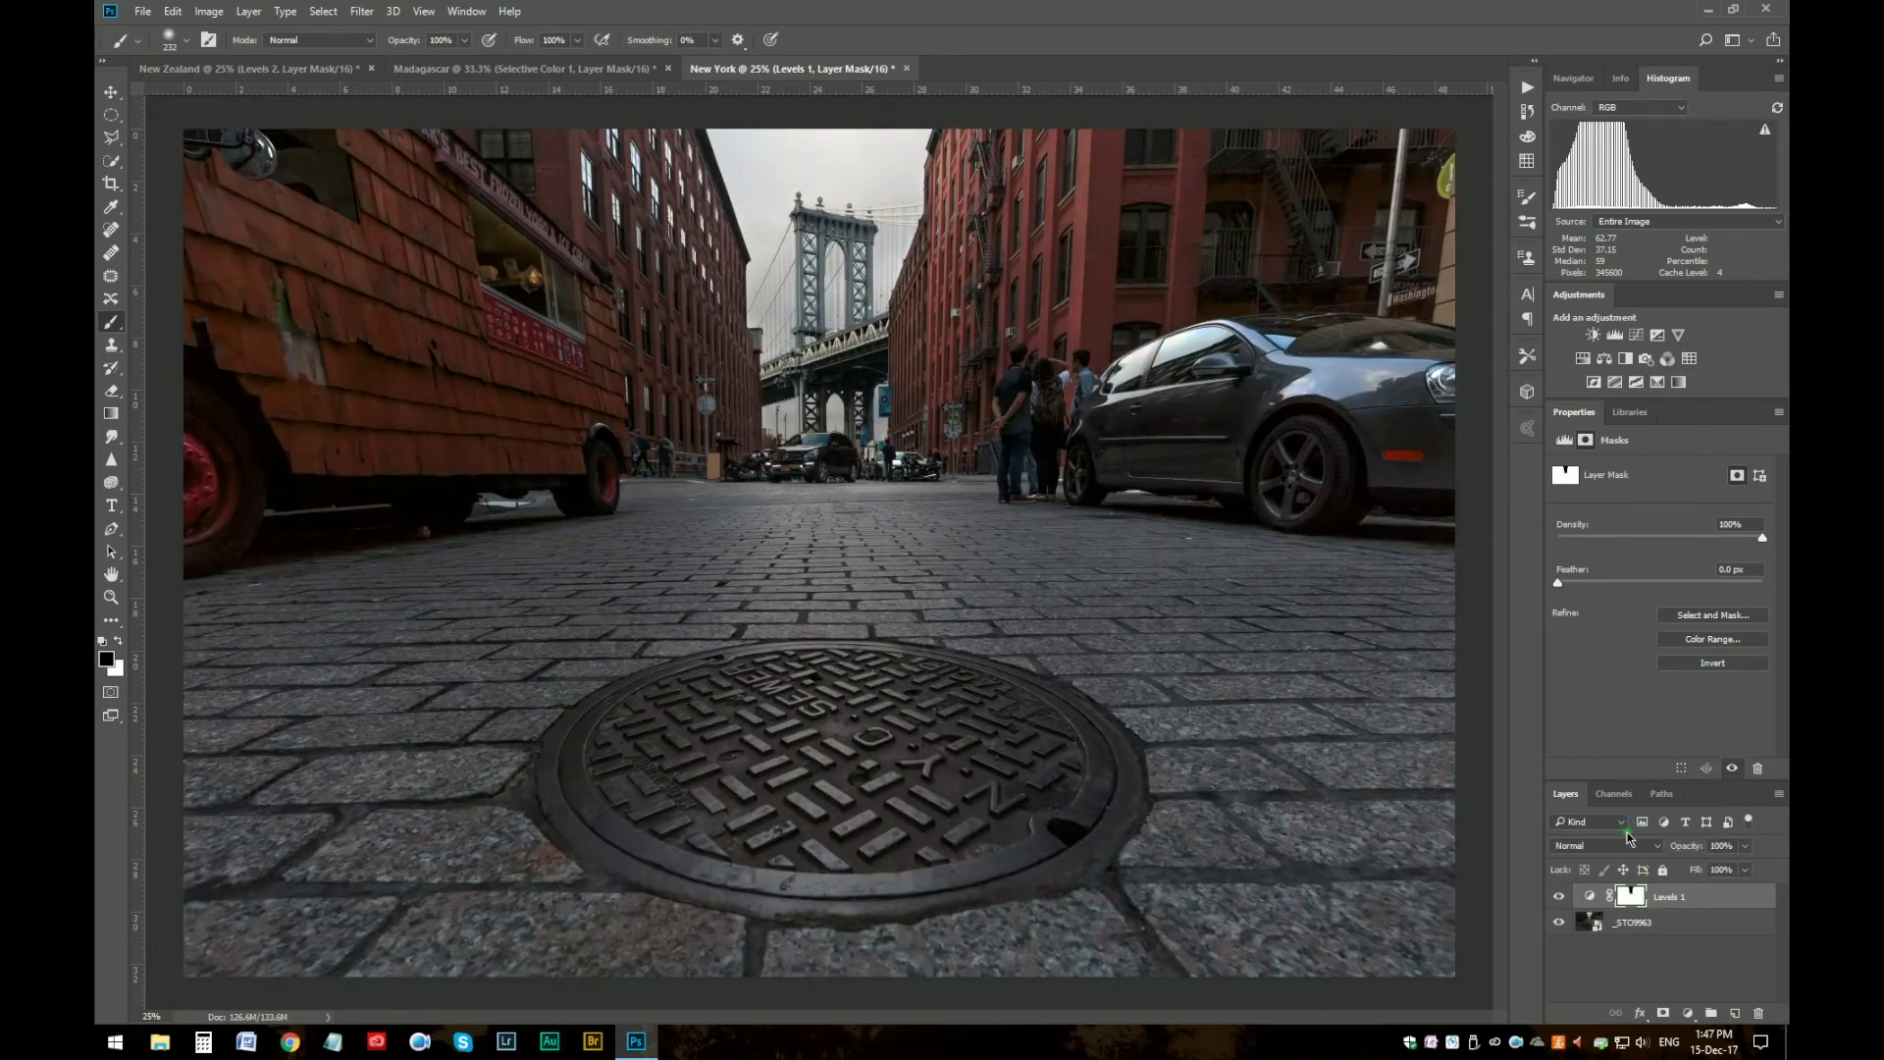
{"action": "left_click", "coordinate": [1566, 901]}
{"action": "left_click", "coordinate": [1567, 903]}
- Add a second Levels adjustment layer, replace its mask with a copy of the Levels 1 mask, and invert the copy
{"action": "left_click", "coordinate": [1616, 338]}
{"action": "left_click_drag", "start_coordinate": [1666, 910], "coordinate": [1642, 927]}
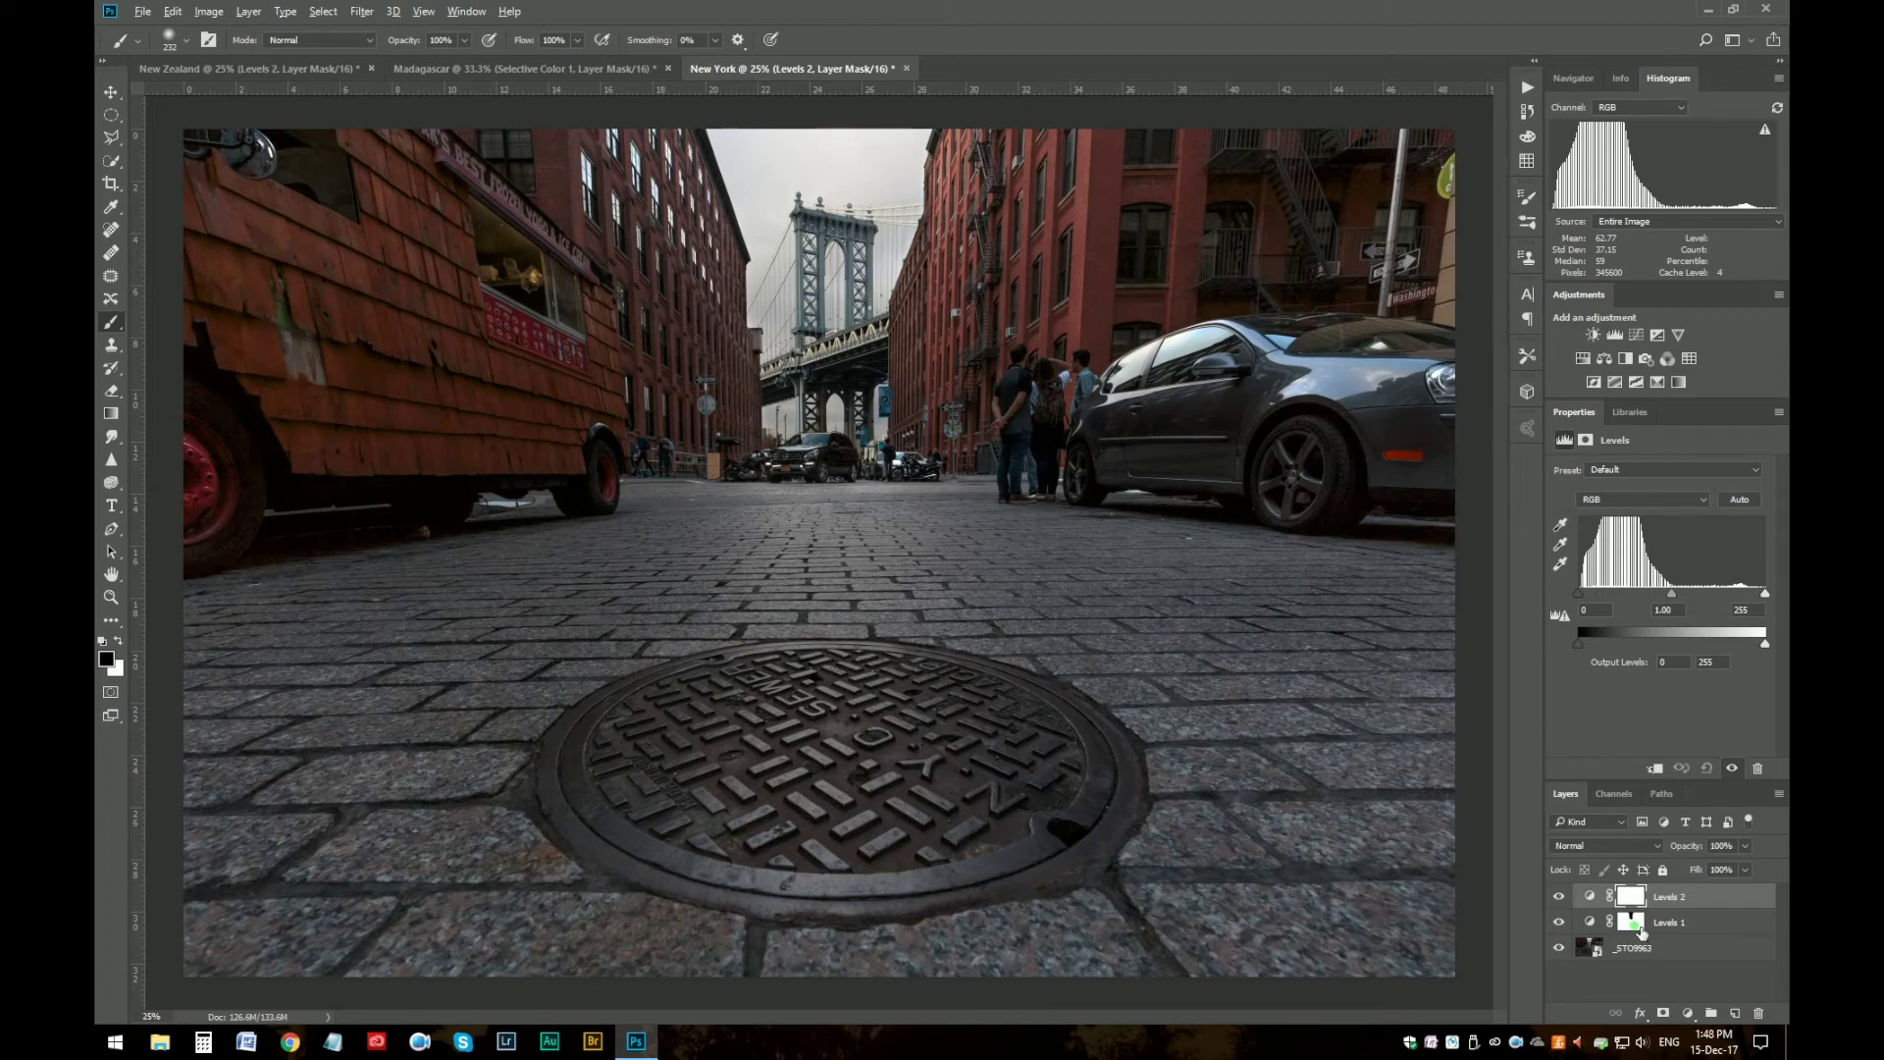
{"action": "left_click_drag", "start_coordinate": [1636, 927], "coordinate": [1636, 900]}
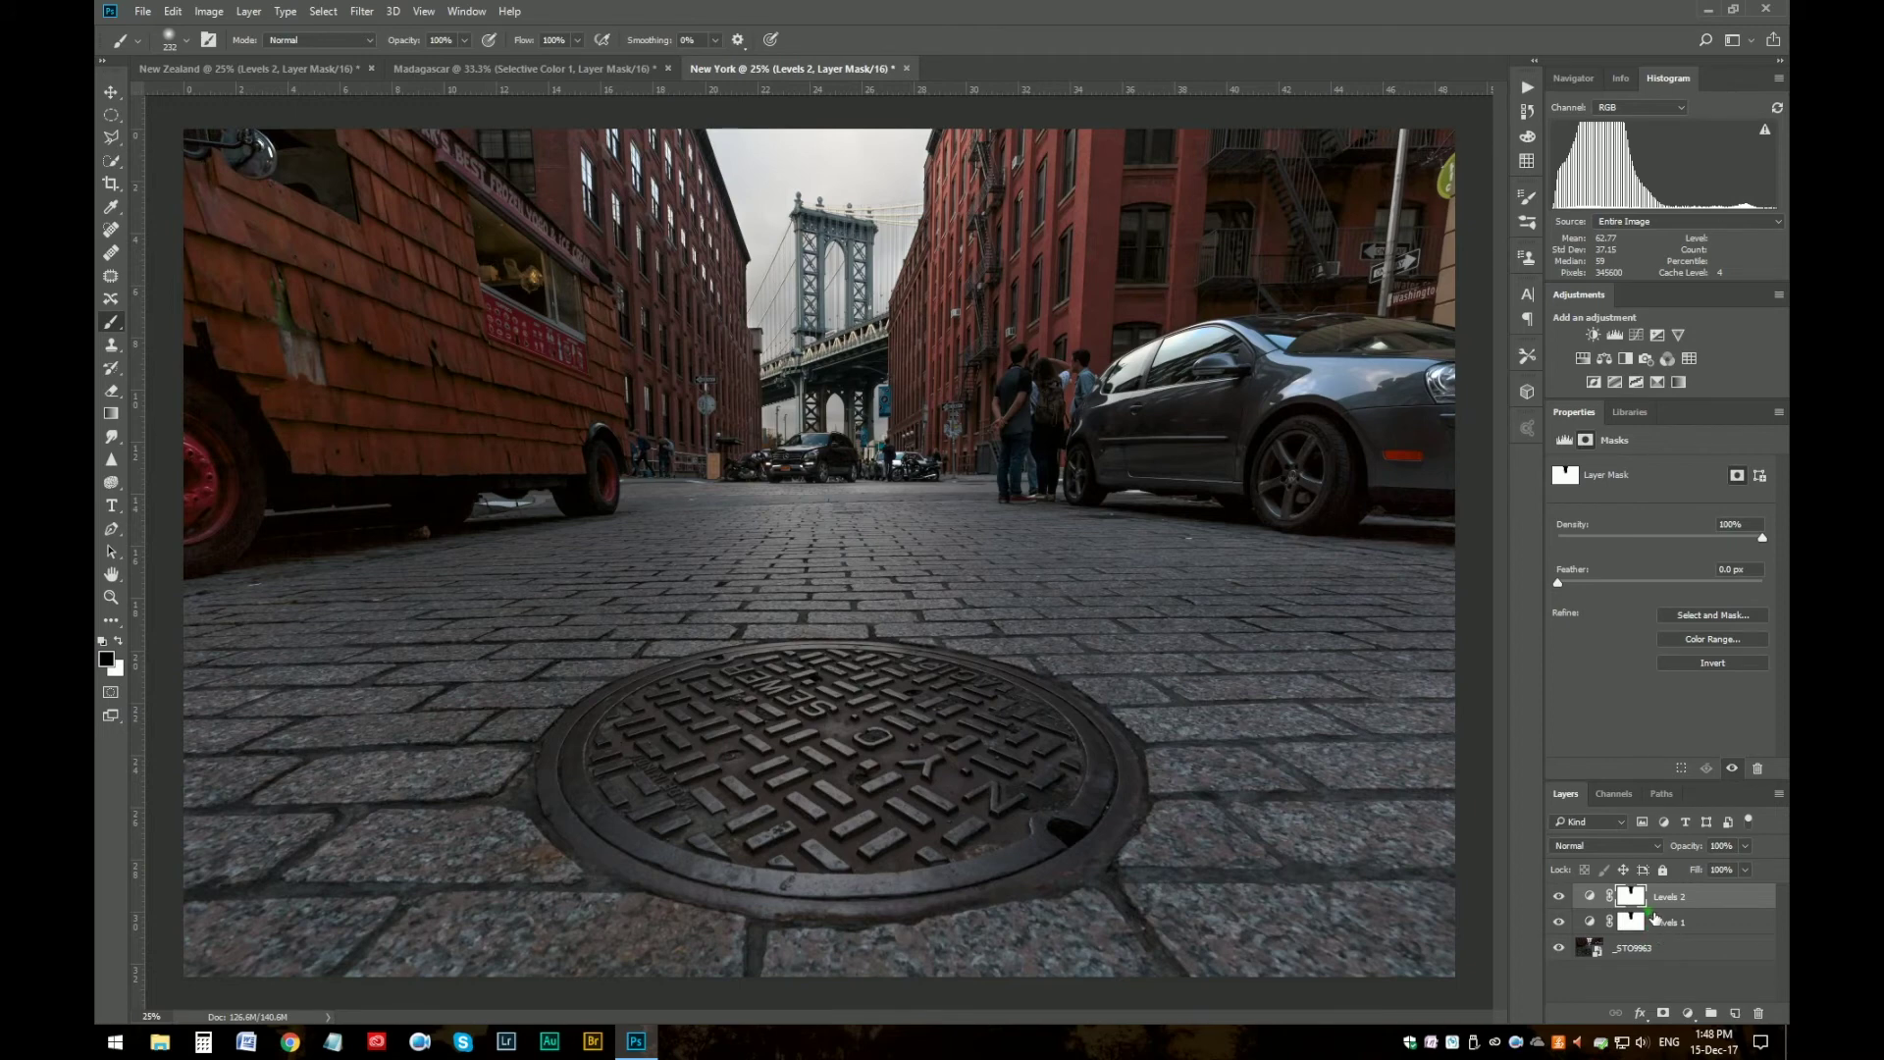
{"action": "key", "text": "ctrl+i"}
{"action": "left_click", "coordinate": [1634, 901], "text": "alt"}
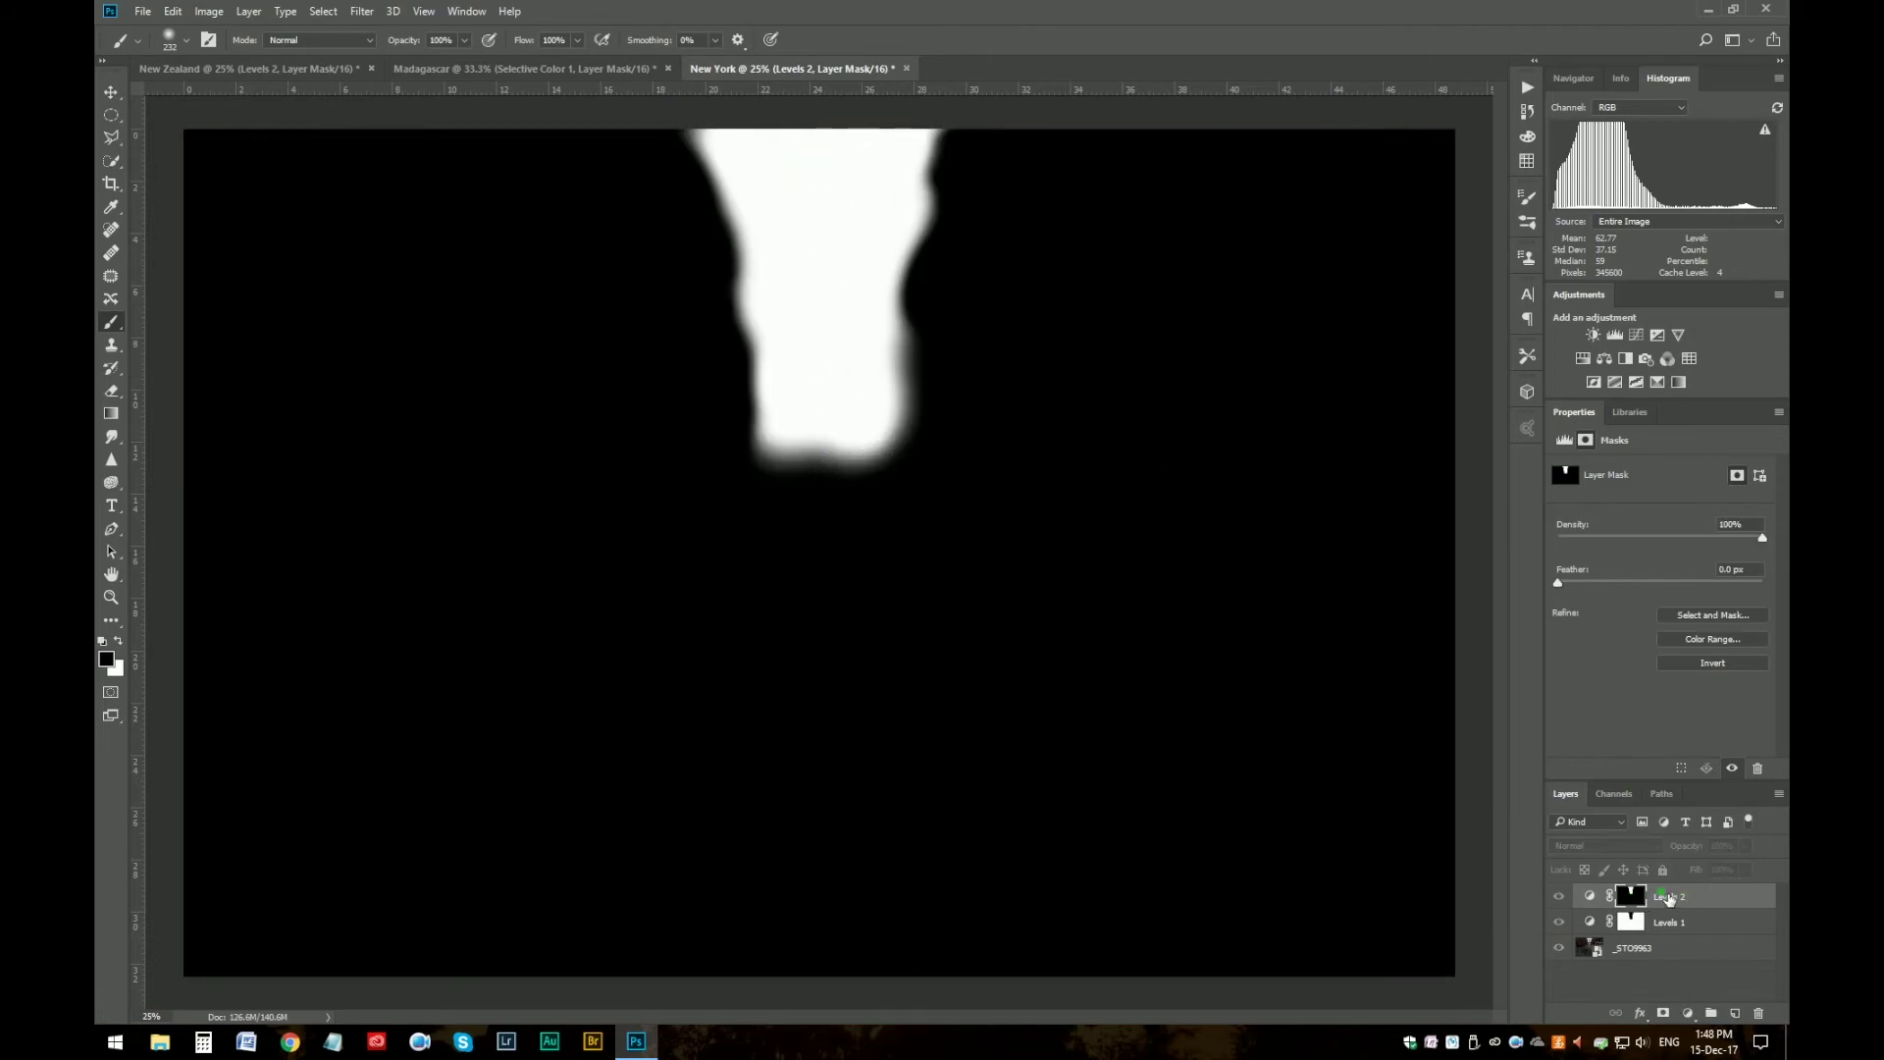
{"action": "left_click", "coordinate": [1634, 899], "text": "alt"}
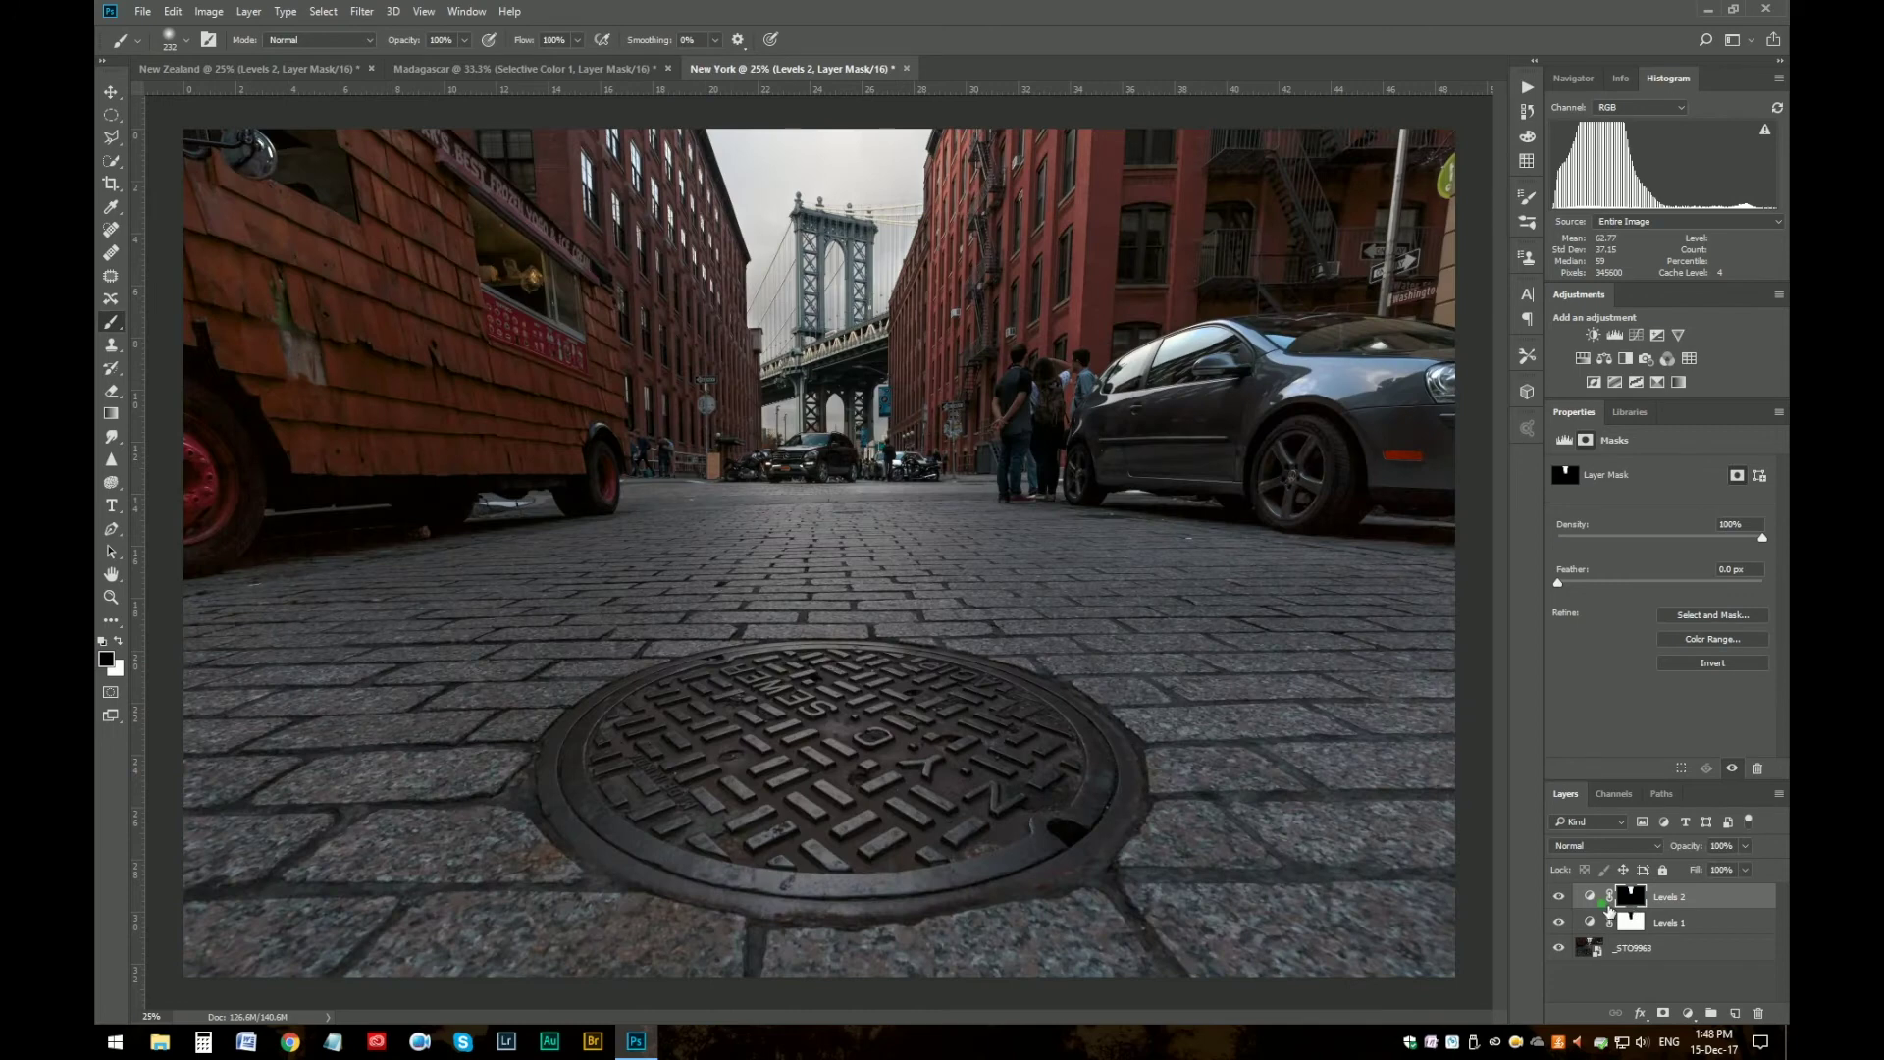
- Compare the histograms and settings of Levels 2 and Levels 1 by alternating between the two adjustments
{"action": "left_click", "coordinate": [1600, 899]}
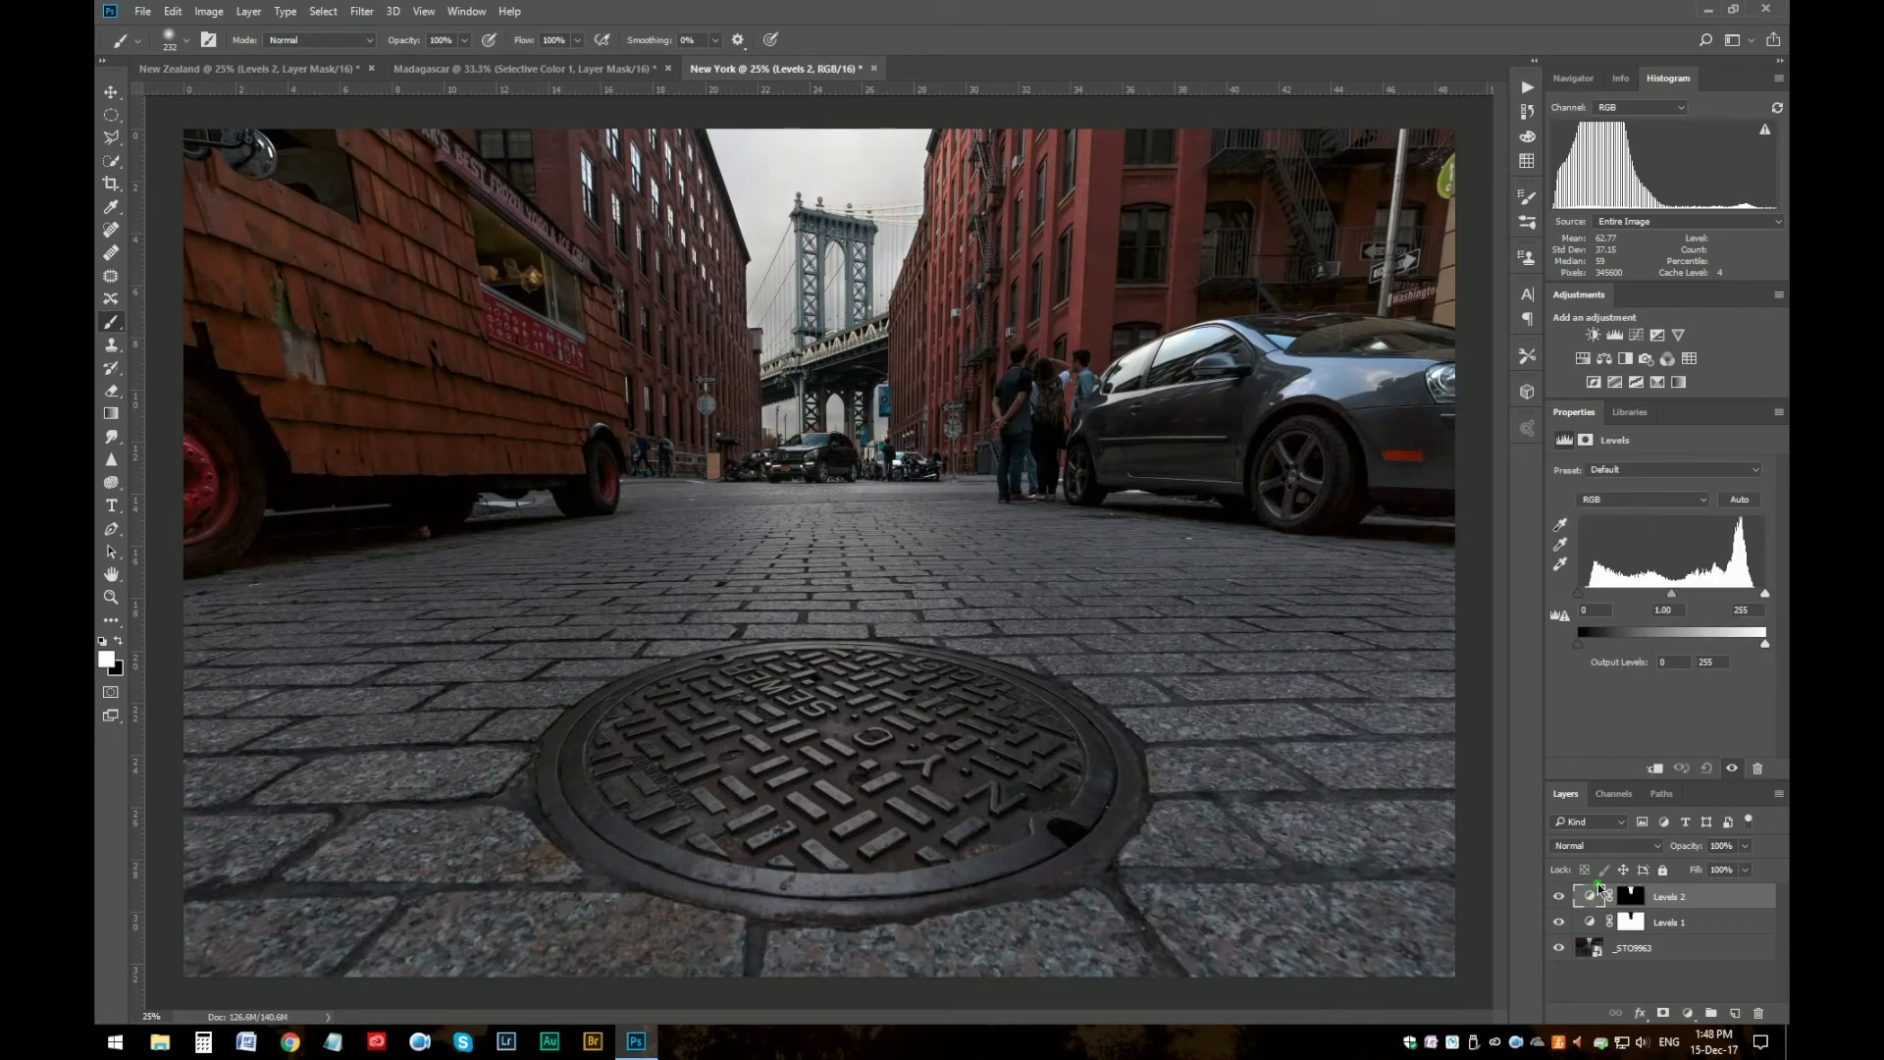
{"action": "left_click", "coordinate": [1597, 925]}
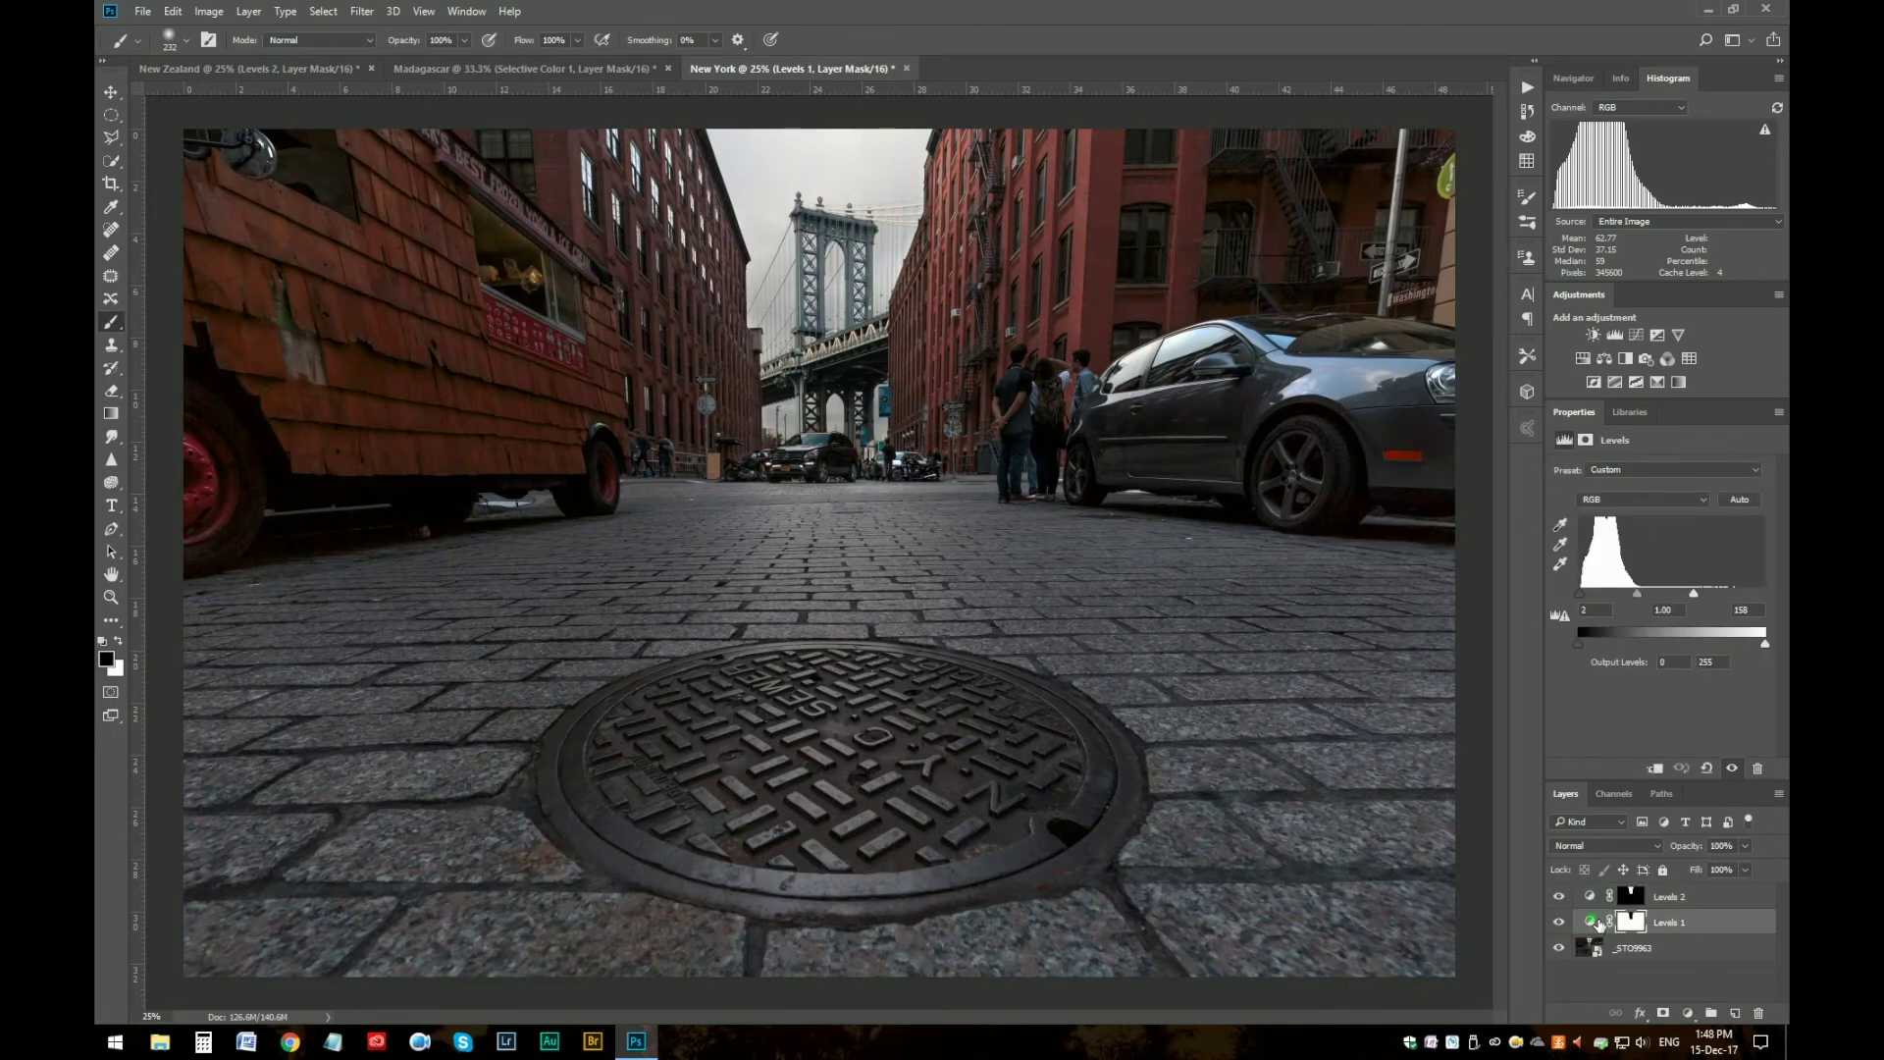
{"action": "left_click", "coordinate": [1595, 898]}
{"action": "left_click", "coordinate": [1596, 926]}
{"action": "left_click", "coordinate": [1595, 899]}
{"action": "left_click", "coordinate": [1596, 929]}
{"action": "left_click", "coordinate": [1597, 928]}
{"action": "left_click", "coordinate": [1596, 904]}
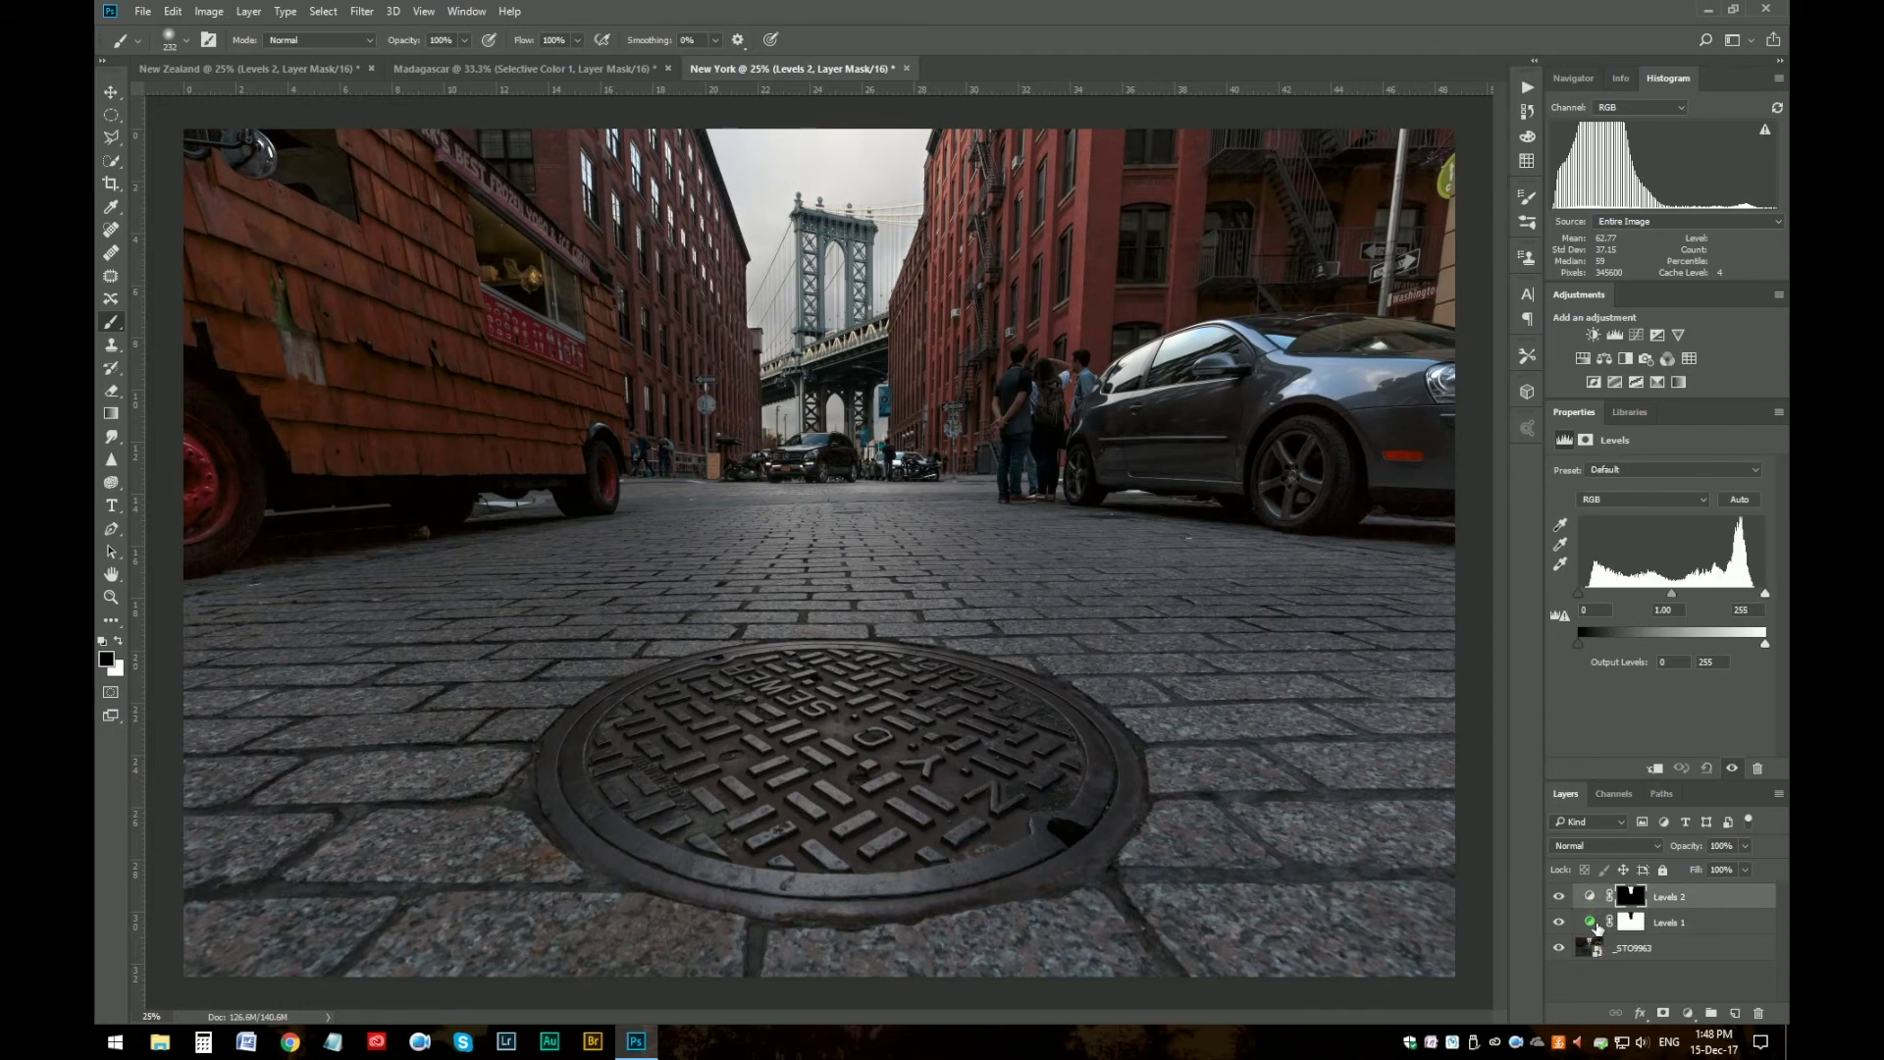
{"action": "left_click", "coordinate": [1591, 926]}
{"action": "left_click", "coordinate": [1591, 901]}
{"action": "left_click", "coordinate": [1594, 926]}
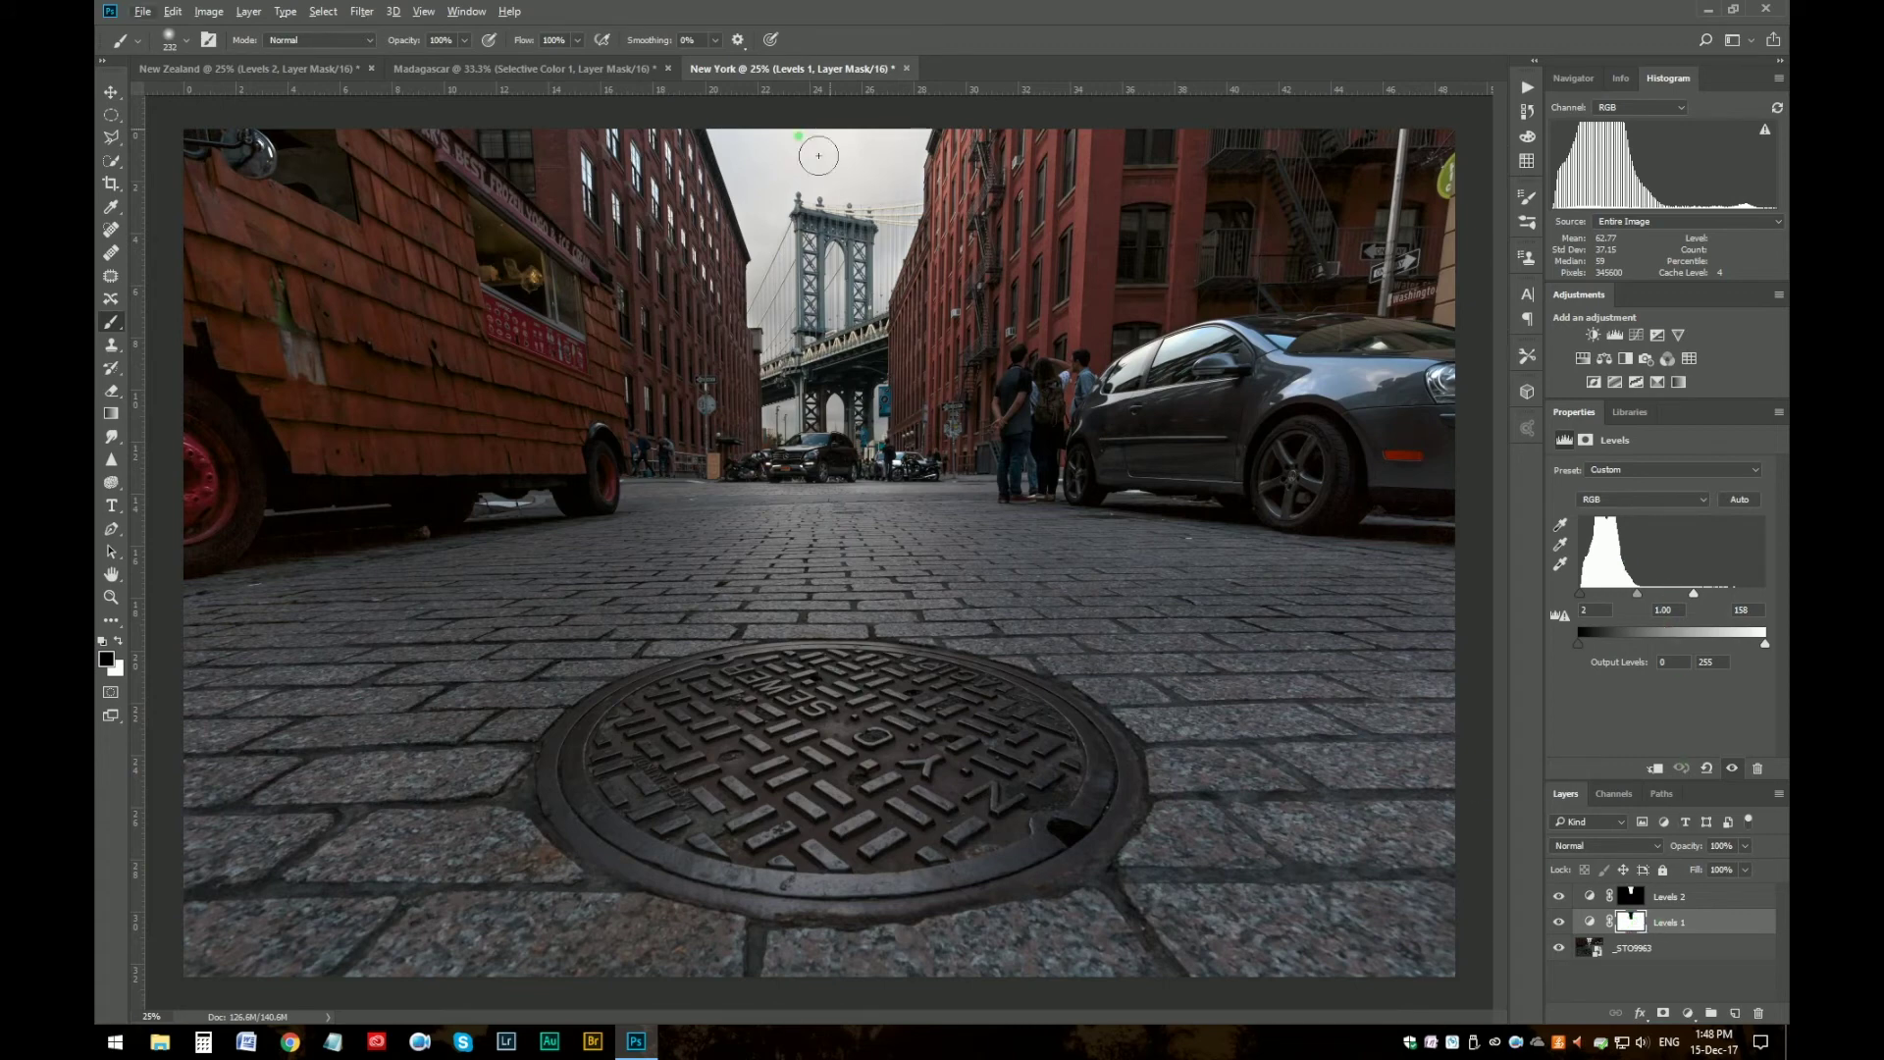
{"action": "left_click", "coordinate": [1632, 896]}
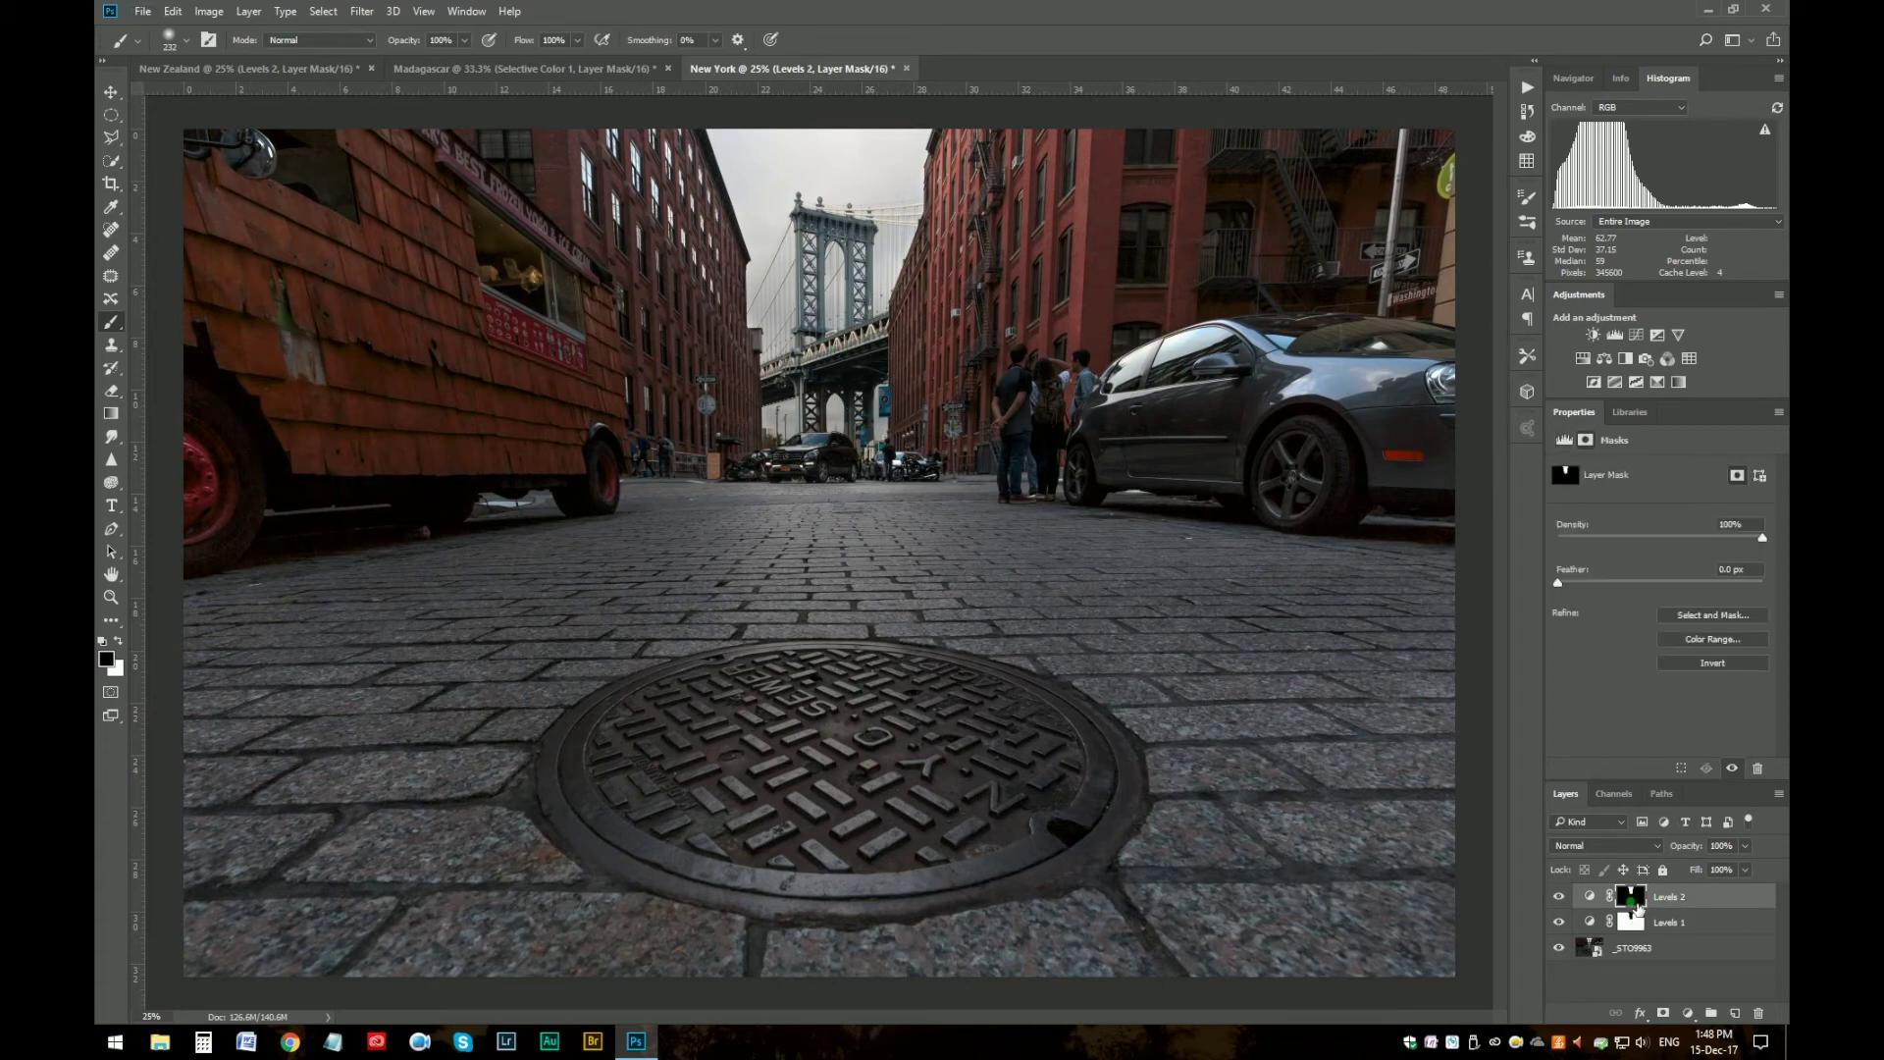
{"action": "left_click", "coordinate": [1594, 896]}
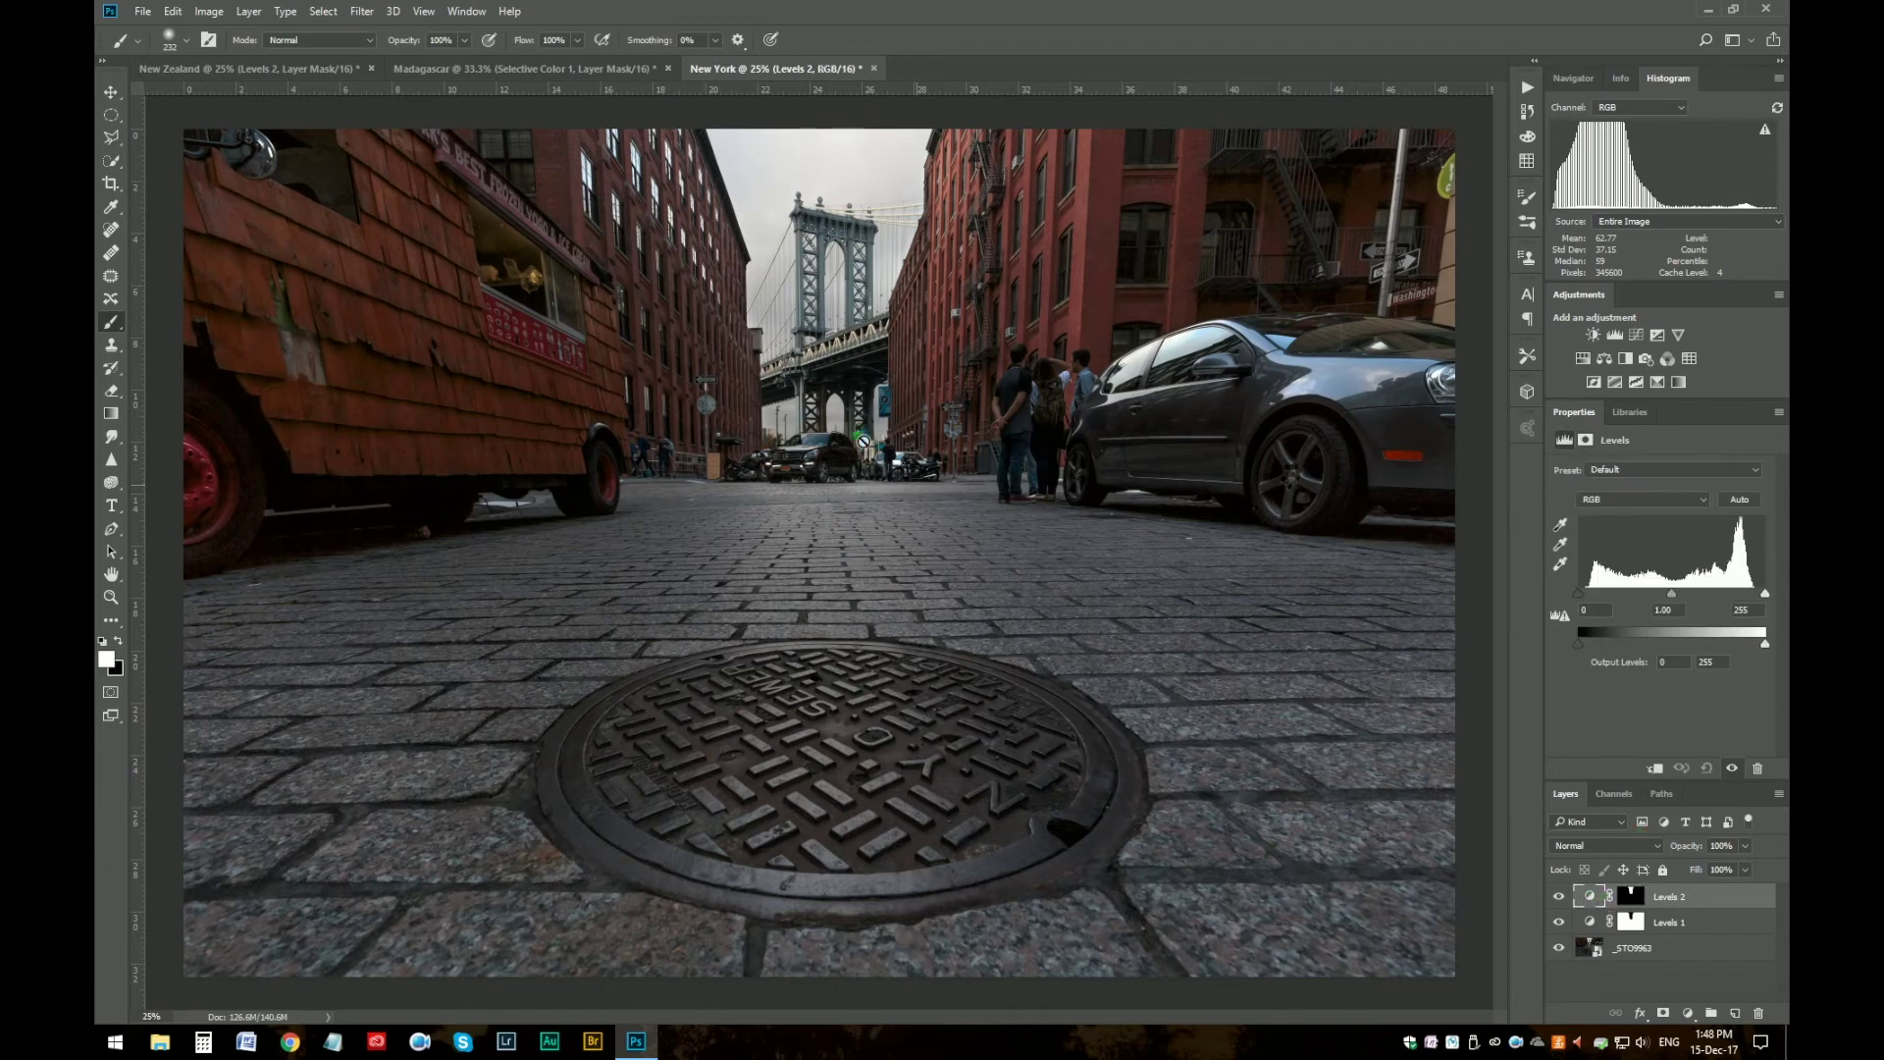
- Set the Levels 1 white input to 162, and set Levels 2 to black input 12 and white input 243
{"action": "left_click", "coordinate": [1594, 927]}
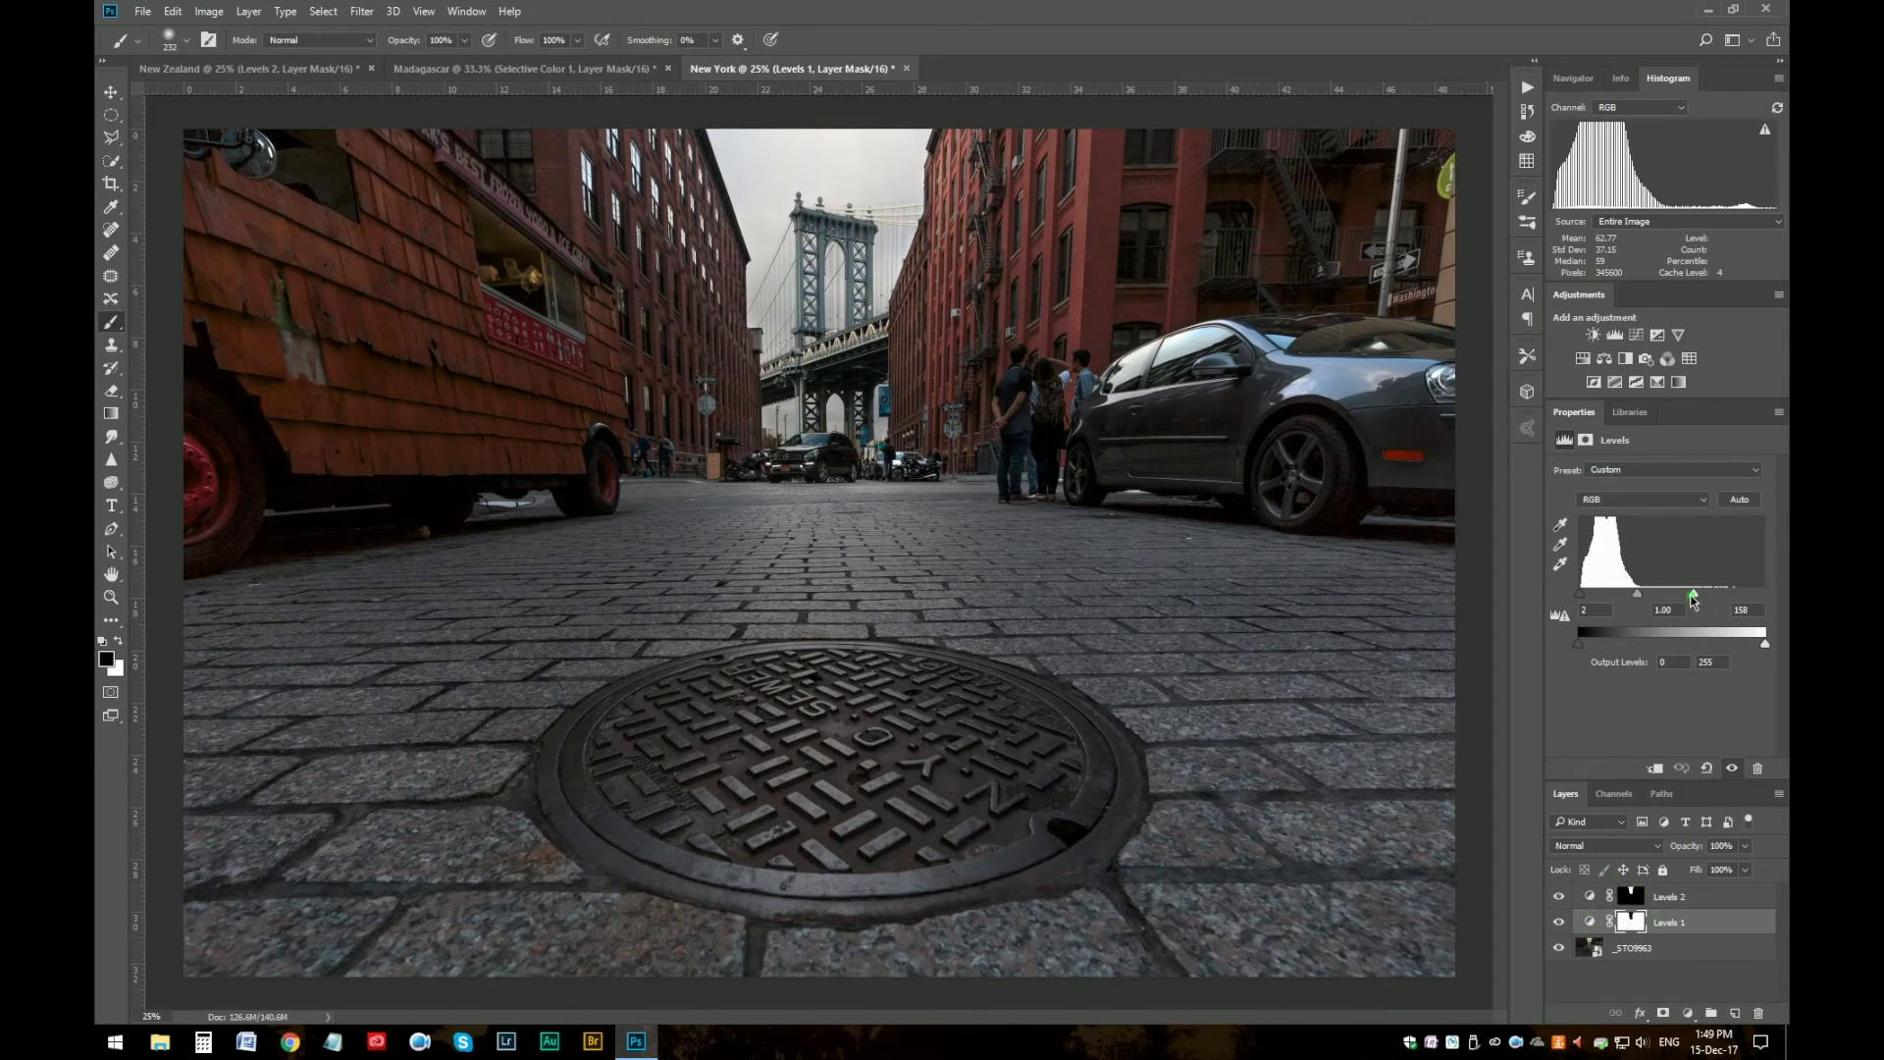
{"action": "left_click_drag", "start_coordinate": [1694, 593], "coordinate": [1747, 586]}
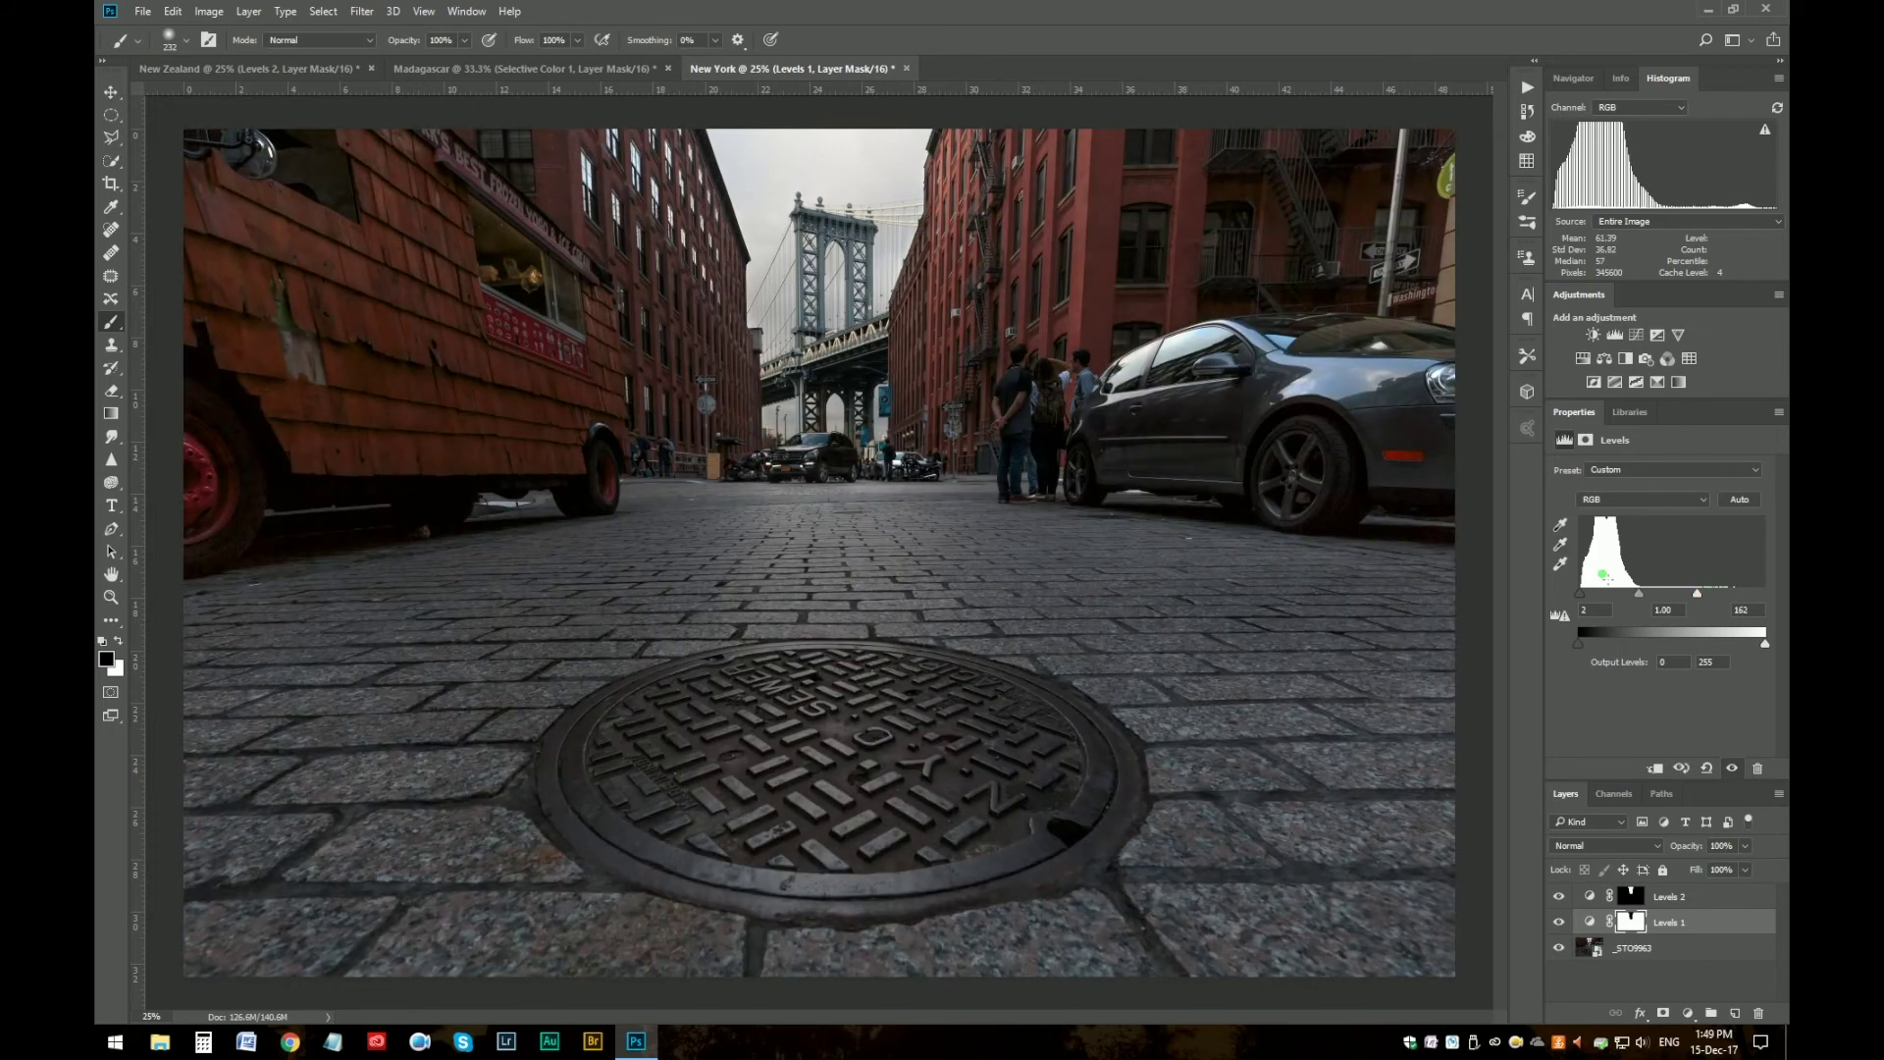
{"action": "left_click", "coordinate": [1621, 901]}
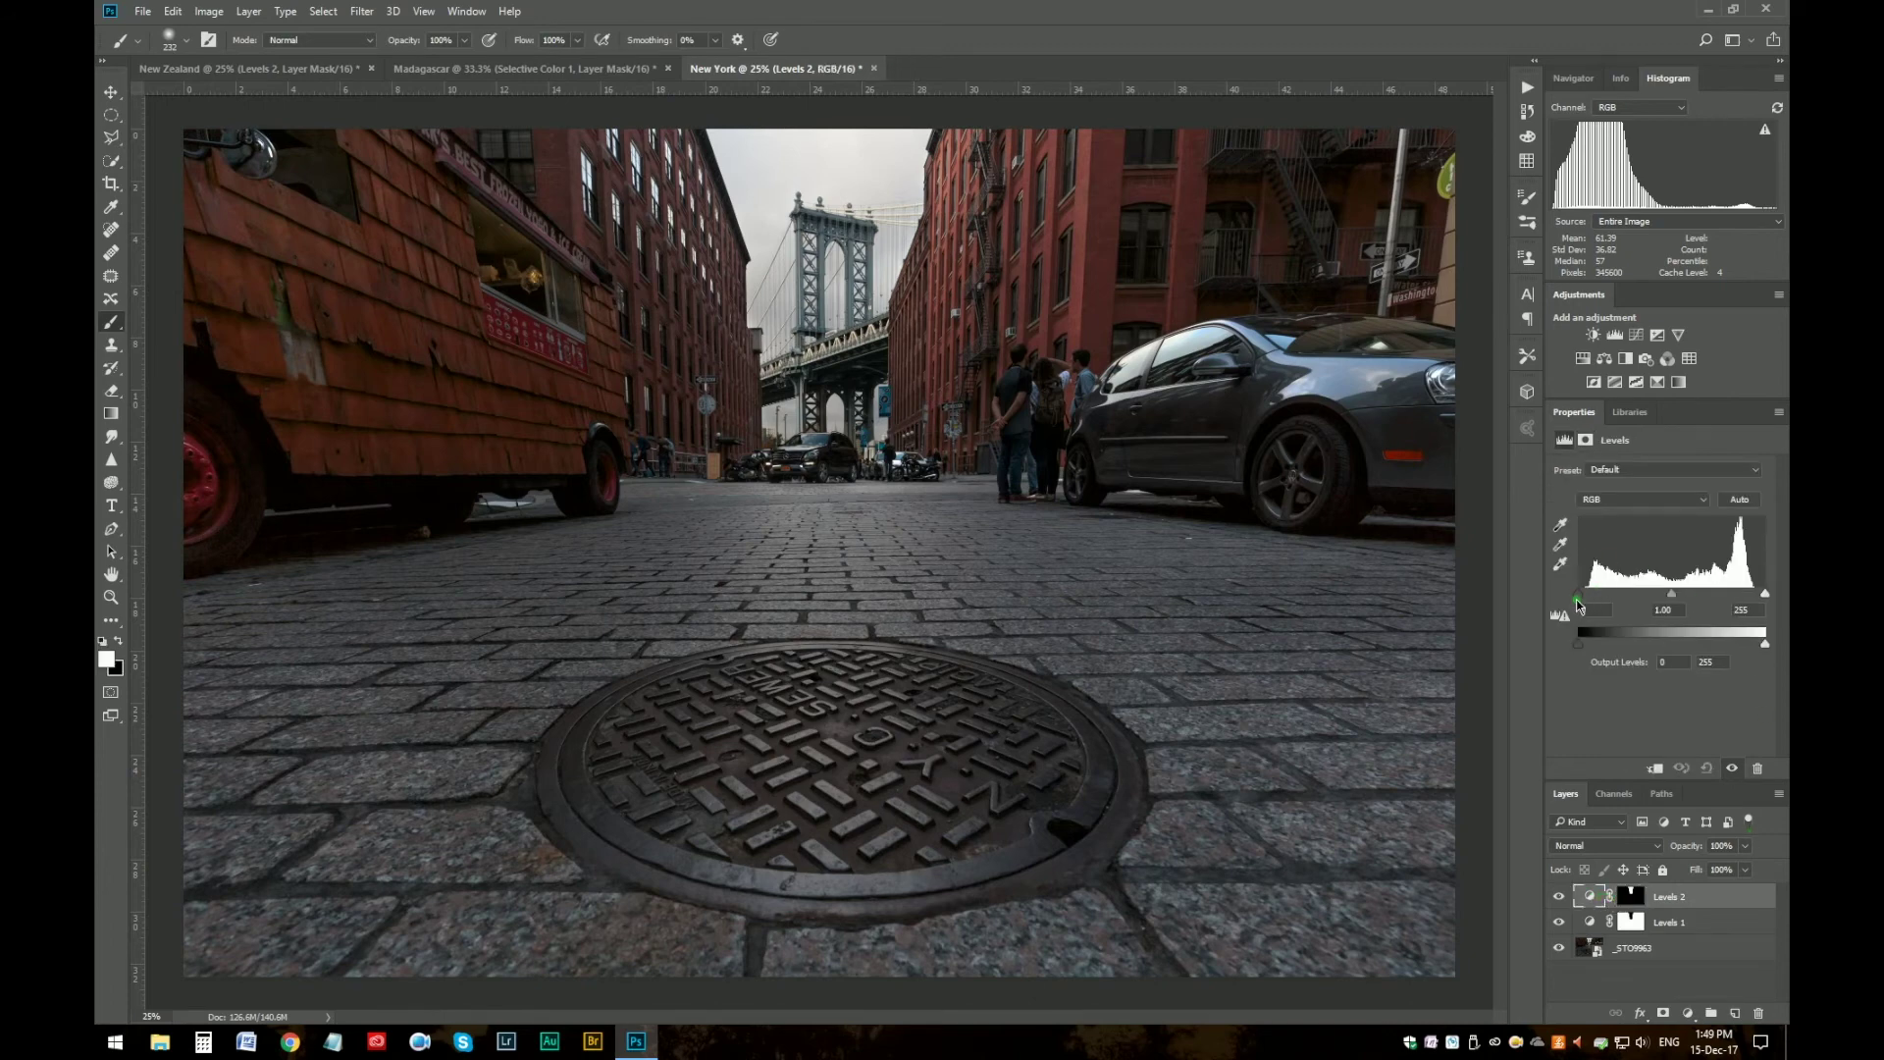
{"action": "left_click_drag", "start_coordinate": [1579, 593], "coordinate": [1582, 601]}
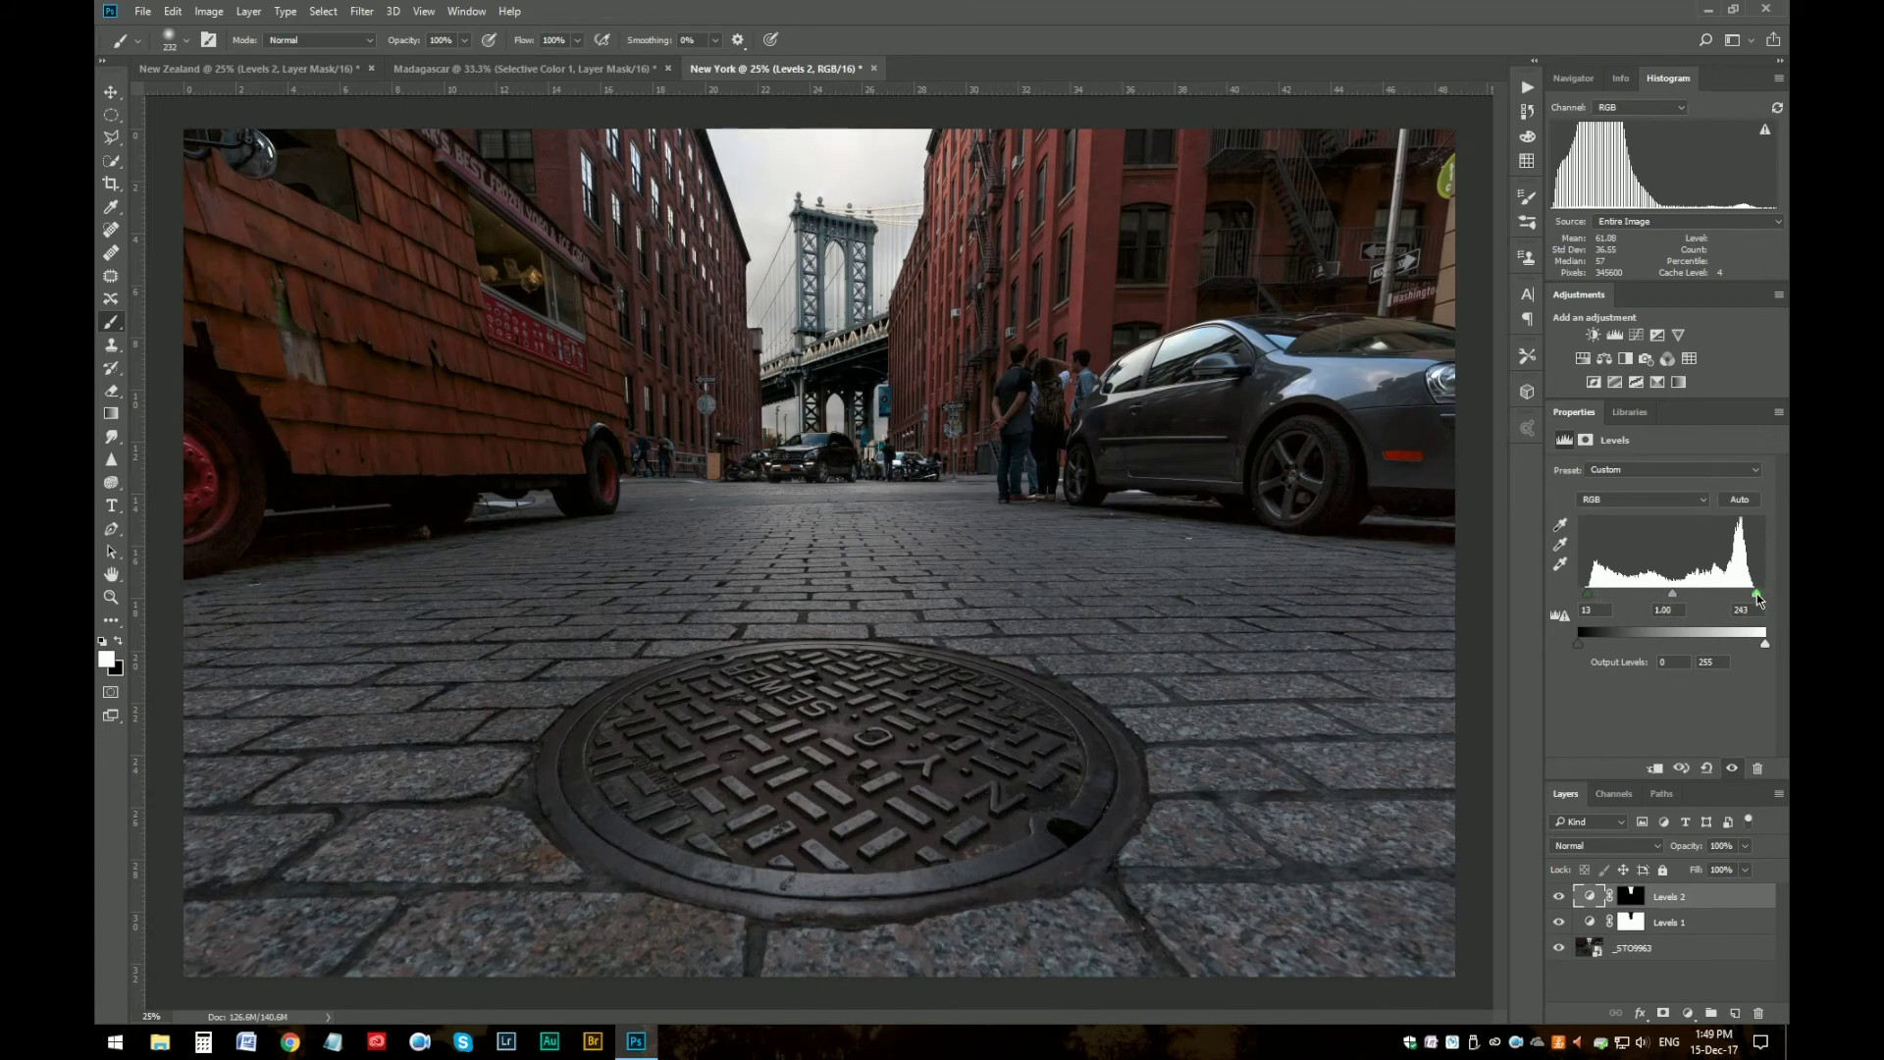
- Compare the sky and bridge with and without the Levels 2 adjustment, leaving it visible
{"action": "left_click", "coordinate": [1558, 896]}
{"action": "left_click", "coordinate": [1559, 896]}
{"action": "left_click", "coordinate": [1558, 896]}
{"action": "left_click", "coordinate": [1558, 896]}
- Add a third Levels adjustment layer and invert its mask to black
{"action": "left_click", "coordinate": [1624, 336]}
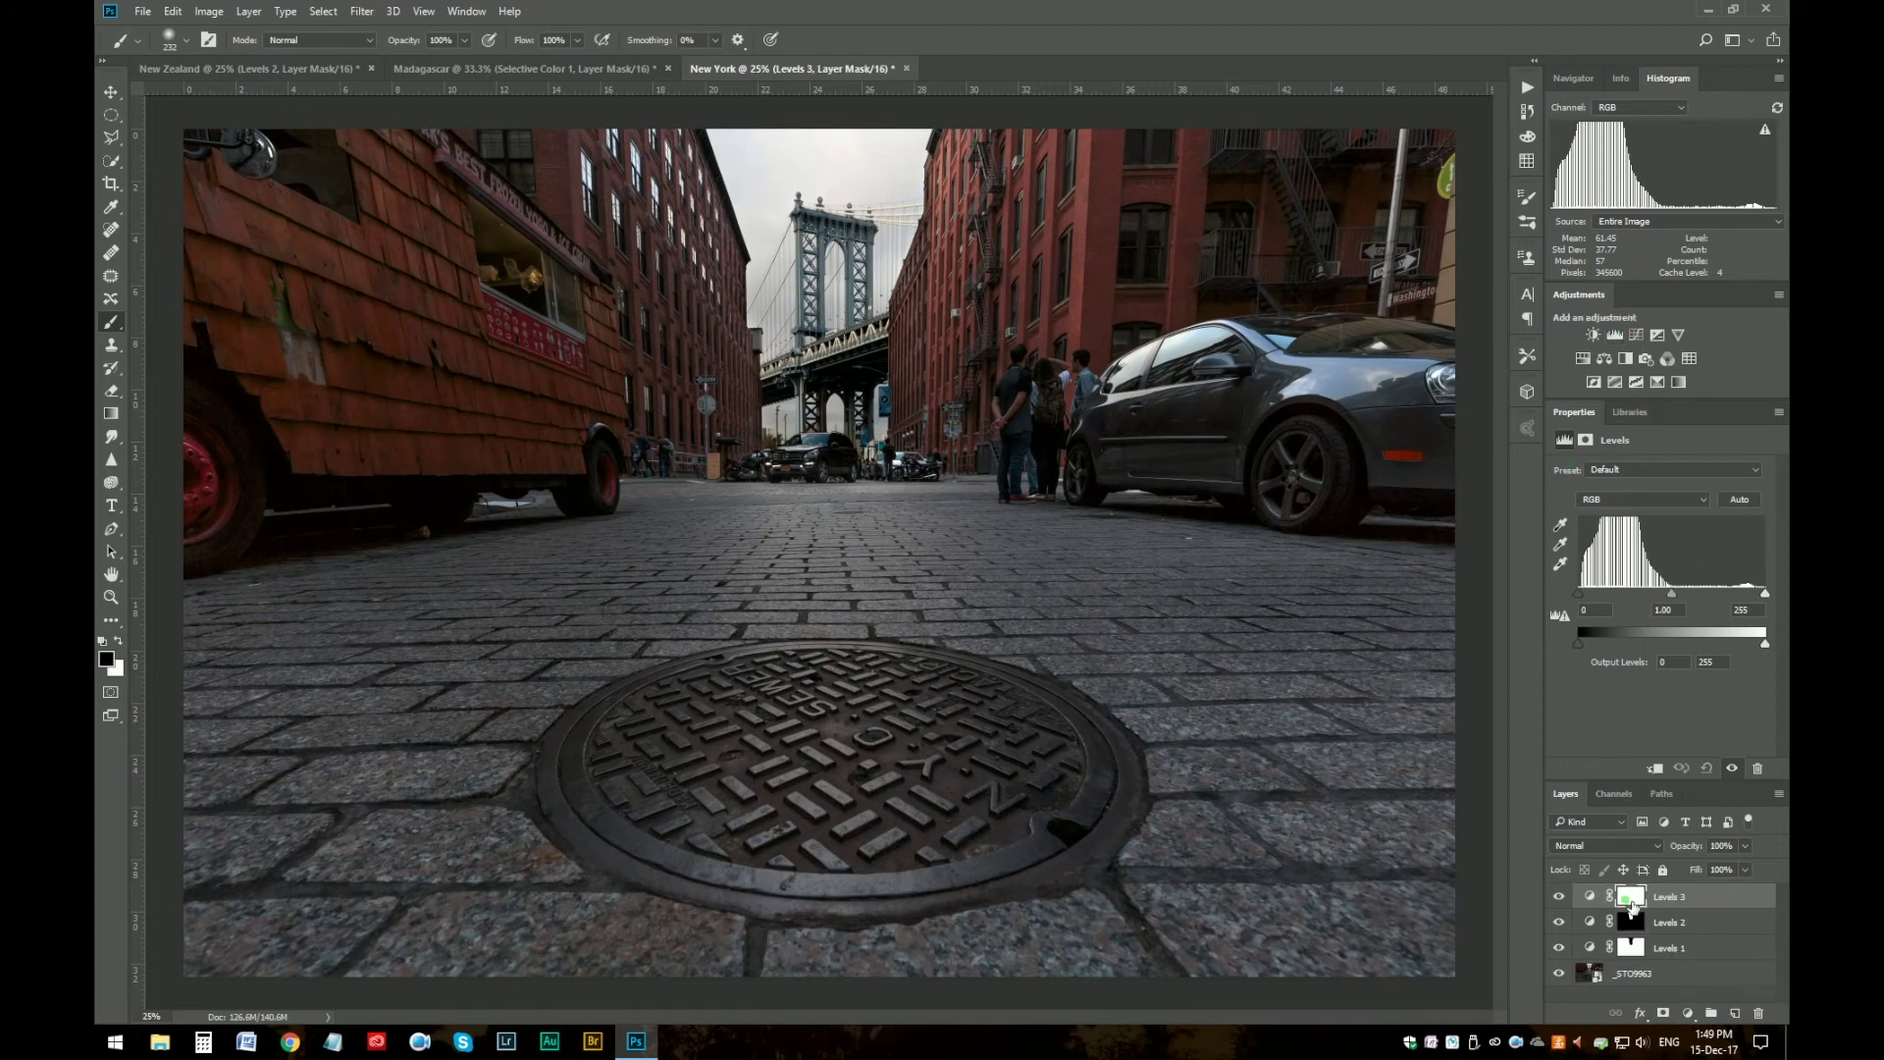
{"action": "left_click", "coordinate": [1639, 902]}
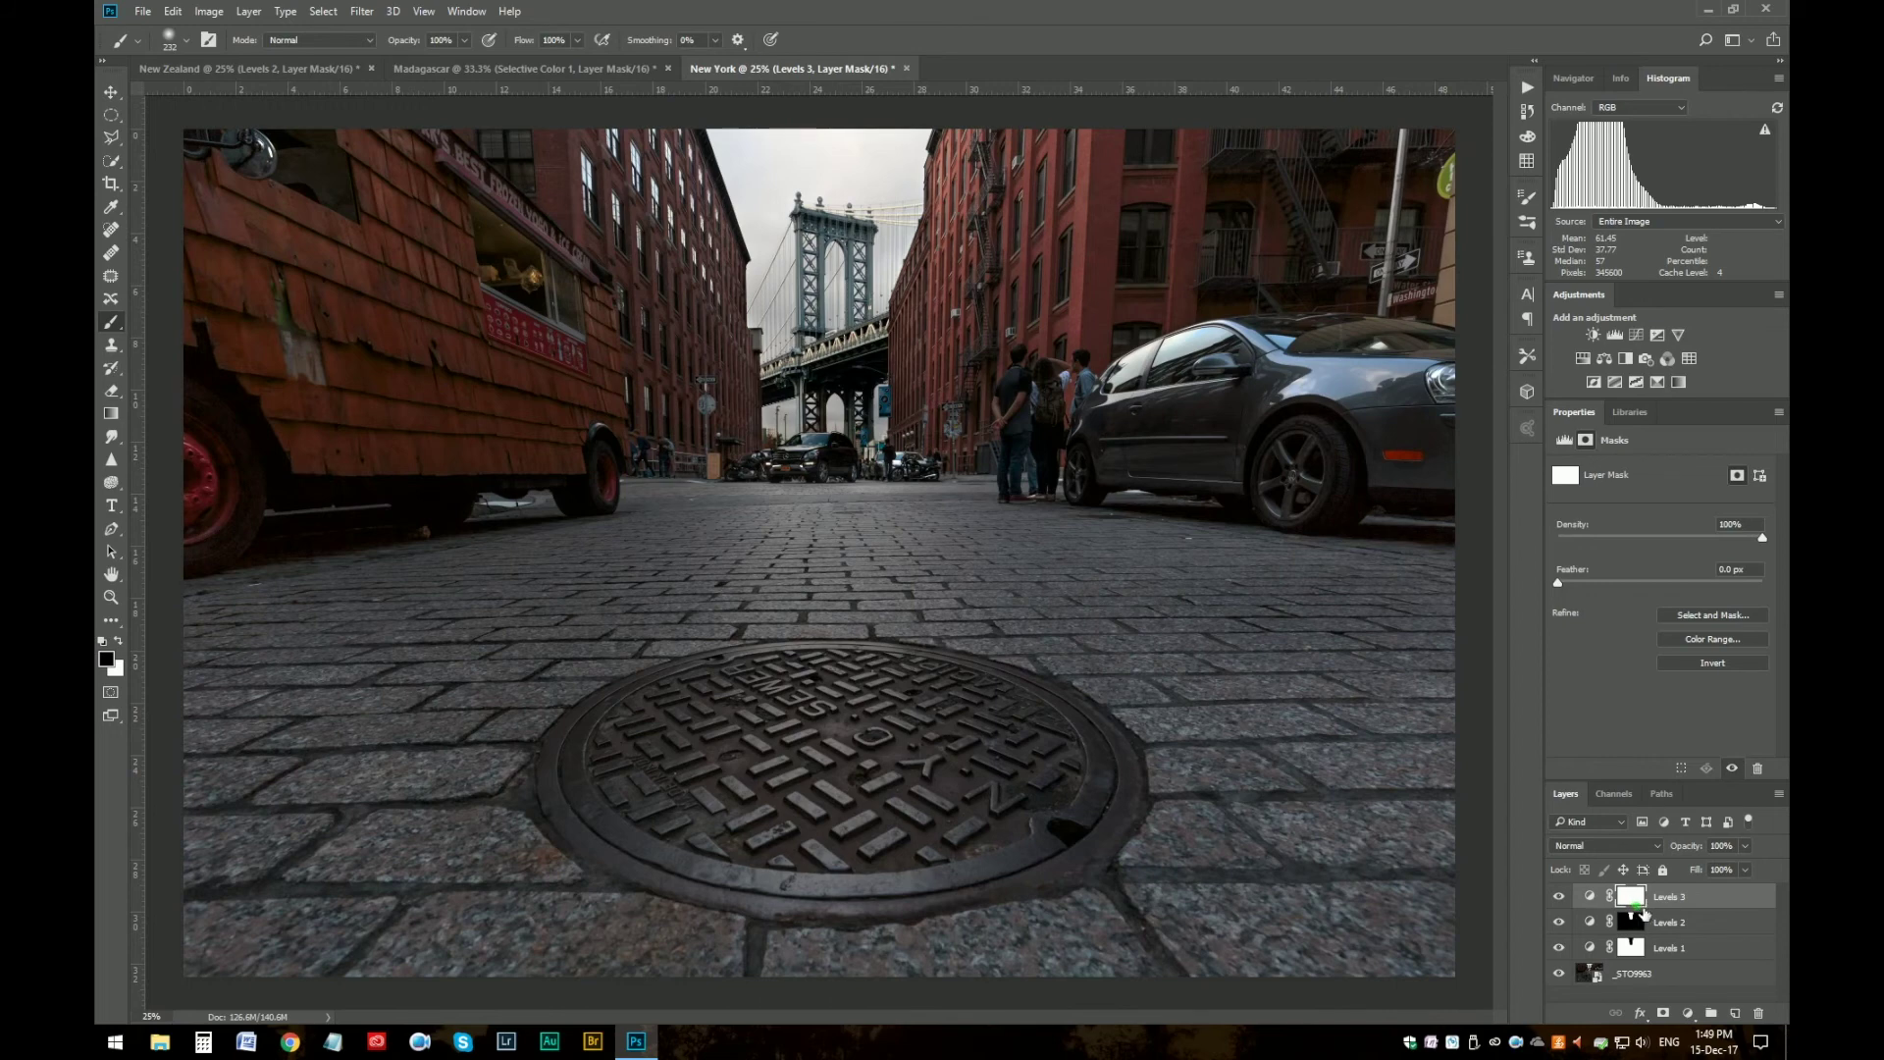
{"action": "key", "text": "ctrl+i"}
- Paint the manhole cover white on the Levels 3 mask with a larger soft brush
{"action": "left_click", "coordinate": [119, 640]}
{"action": "left_click_drag", "start_coordinate": [839, 723], "coordinate": [888, 723]}
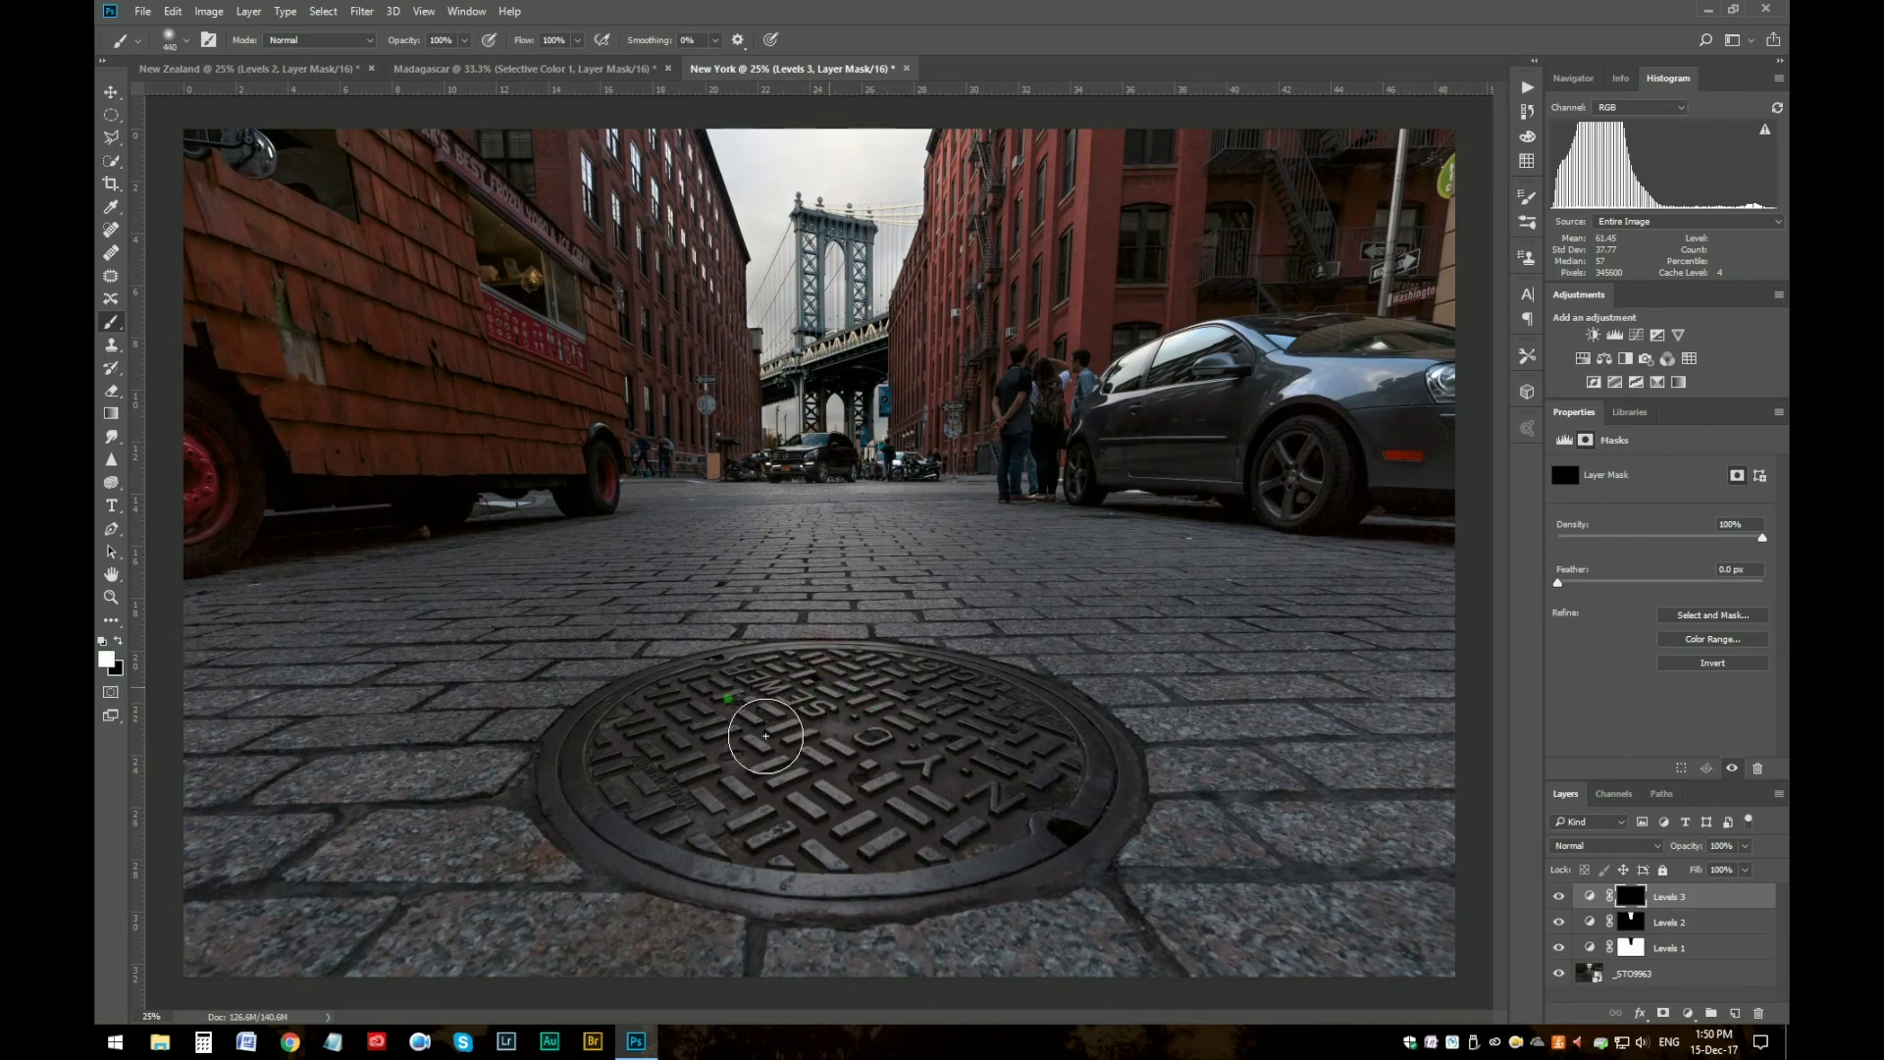
{"action": "left_click_drag", "start_coordinate": [631, 757], "coordinate": [673, 862]}
{"action": "mouse_move", "coordinate": [1125, 825]}
{"action": "left_mouse_down"}
{"action": "mouse_move", "coordinate": [866, 727]}
{"action": "mouse_move", "coordinate": [962, 810]}
{"action": "mouse_move", "coordinate": [985, 778]}
{"action": "mouse_move", "coordinate": [713, 800]}
{"action": "mouse_move", "coordinate": [778, 759]}
{"action": "mouse_move", "coordinate": [934, 783]}
{"action": "mouse_move", "coordinate": [877, 809]}
{"action": "mouse_move", "coordinate": [934, 811]}
{"action": "left_mouse_up"}
- View the Levels 3 mask on its own, paint white over the gaps in the manhole area, and return to the photo
{"action": "left_click", "coordinate": [1636, 903], "text": "alt"}
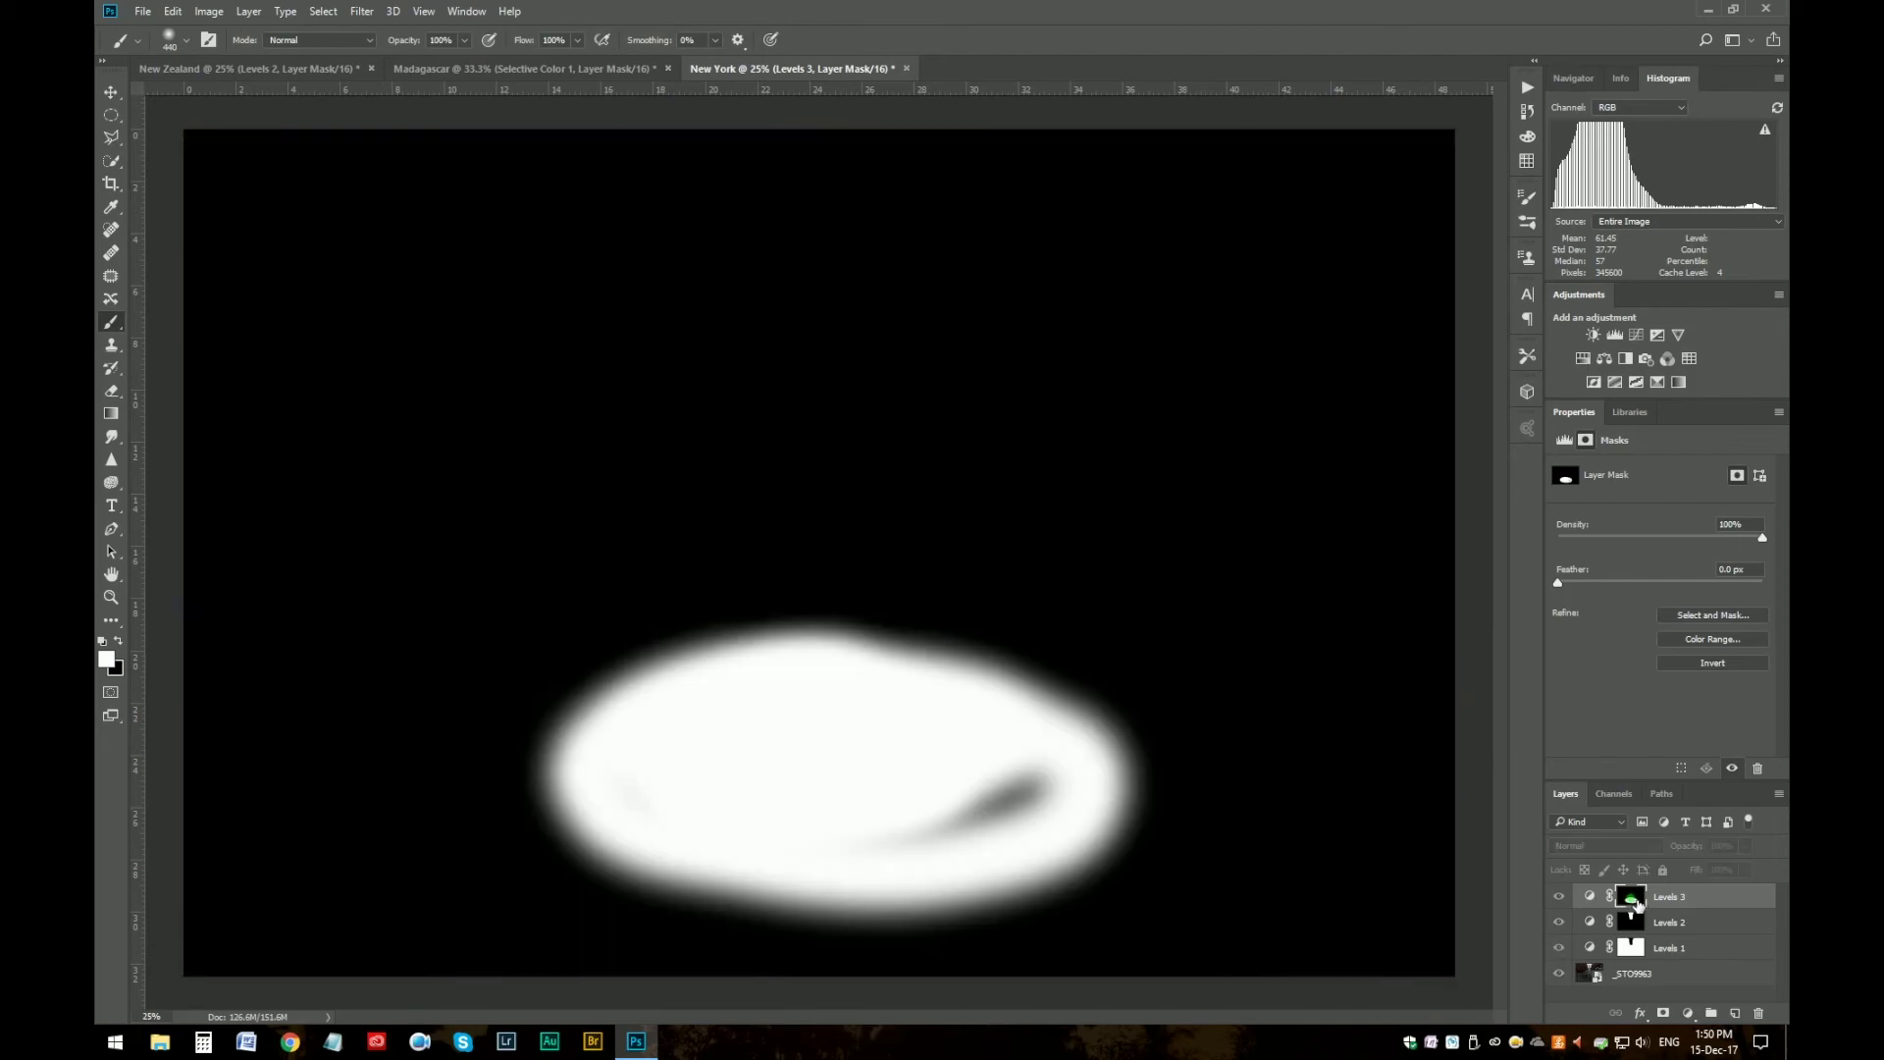
{"action": "left_click", "coordinate": [1637, 902], "text": "alt"}
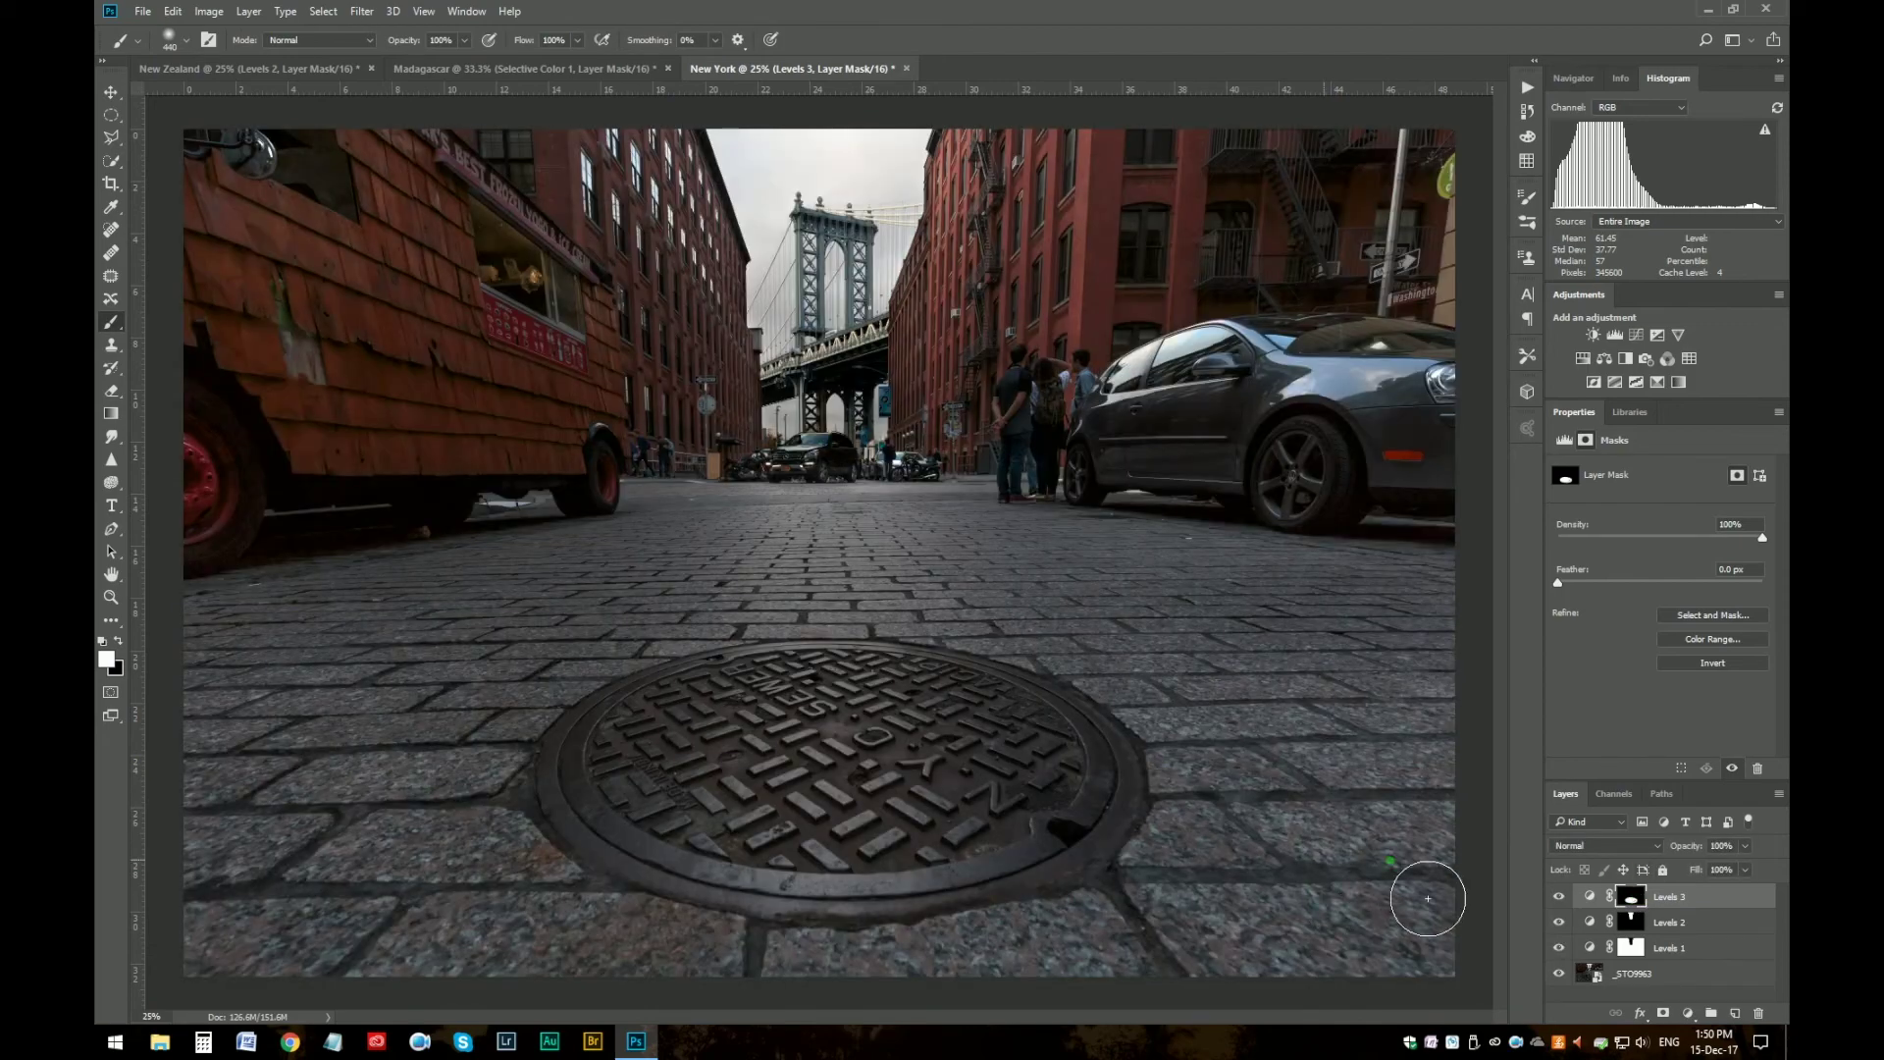
{"action": "left_click", "coordinate": [1640, 904], "text": "alt"}
{"action": "mouse_move", "coordinate": [1043, 867]}
{"action": "left_mouse_down"}
{"action": "mouse_move", "coordinate": [1050, 815]}
{"action": "mouse_move", "coordinate": [972, 864]}
{"action": "mouse_move", "coordinate": [654, 814]}
{"action": "mouse_move", "coordinate": [790, 721]}
{"action": "mouse_move", "coordinate": [1004, 745]}
{"action": "mouse_move", "coordinate": [929, 738]}
{"action": "mouse_move", "coordinate": [1030, 776]}
{"action": "mouse_move", "coordinate": [976, 726]}
{"action": "mouse_move", "coordinate": [1098, 695]}
{"action": "left_mouse_up"}
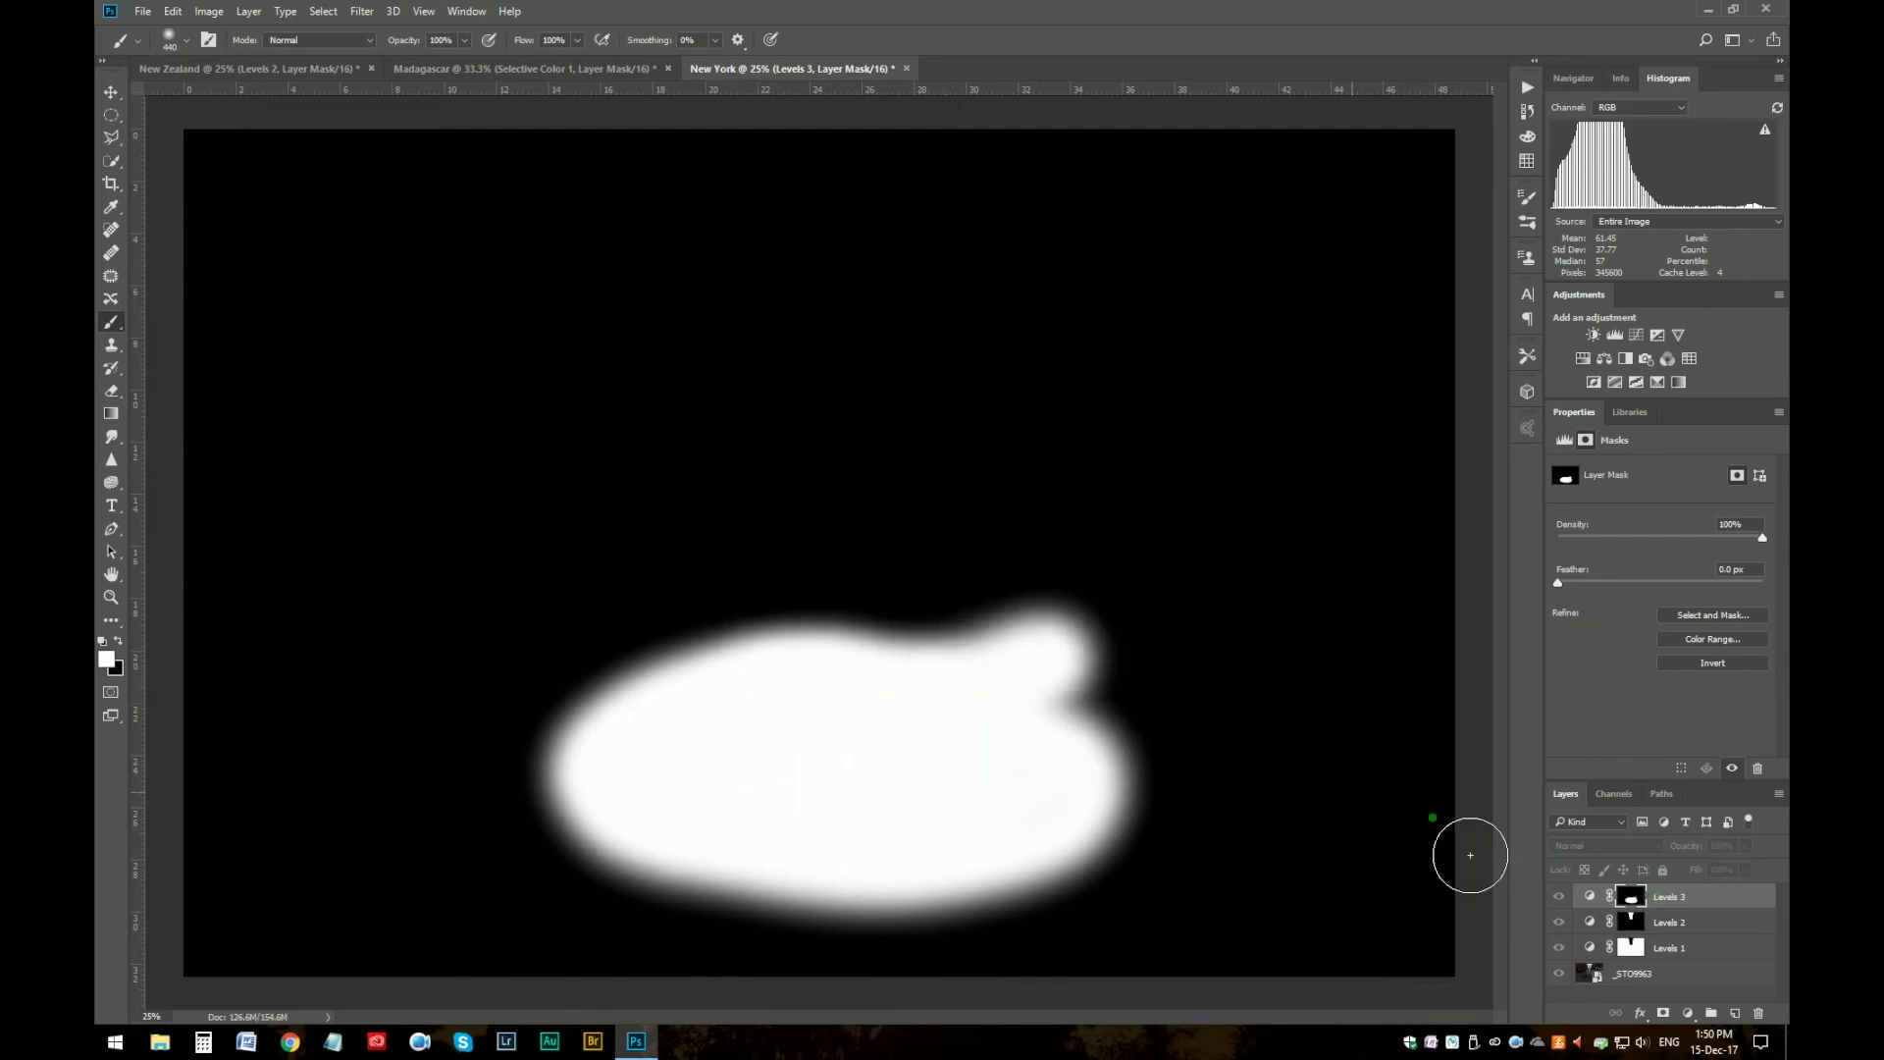
{"action": "left_click", "coordinate": [1637, 895], "text": "alt"}
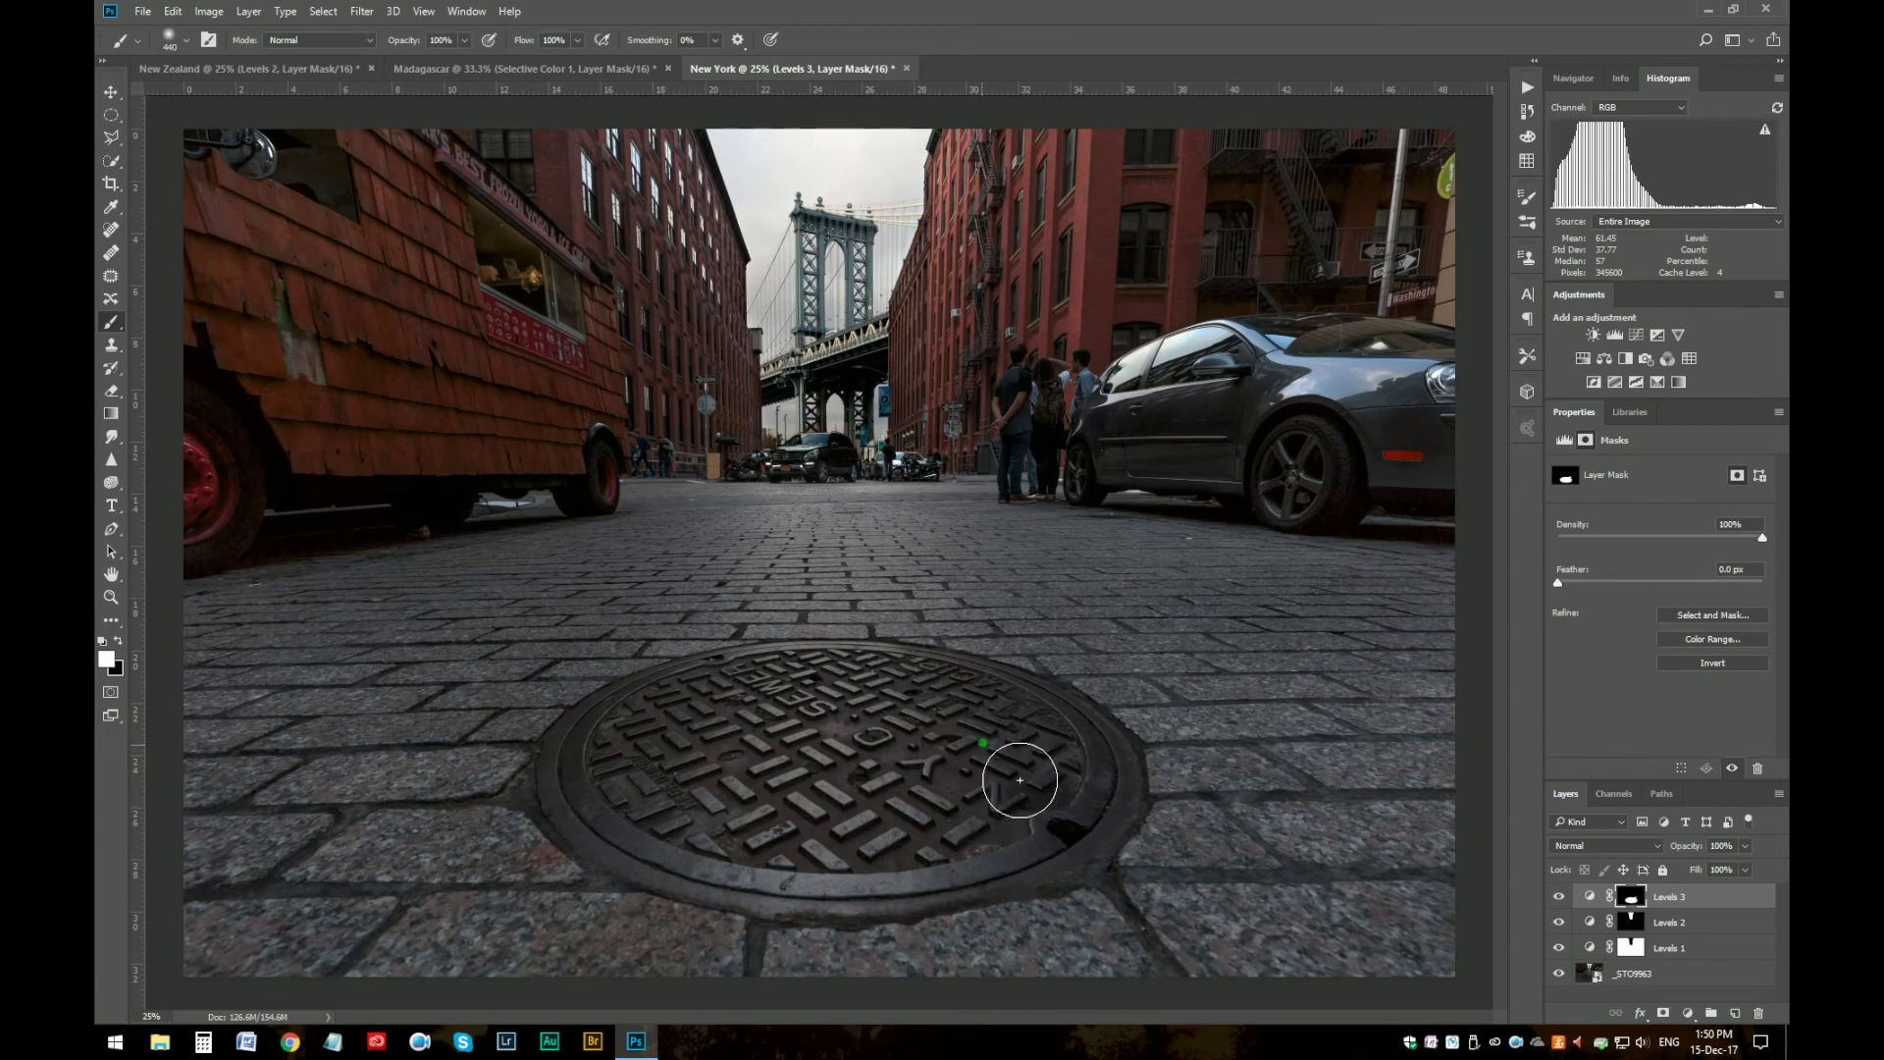
- Display the Levels 3 mask as a red overlay, paint black over the spill outside the manhole cover, and hide the overlay
{"action": "key", "text": "backslash"}
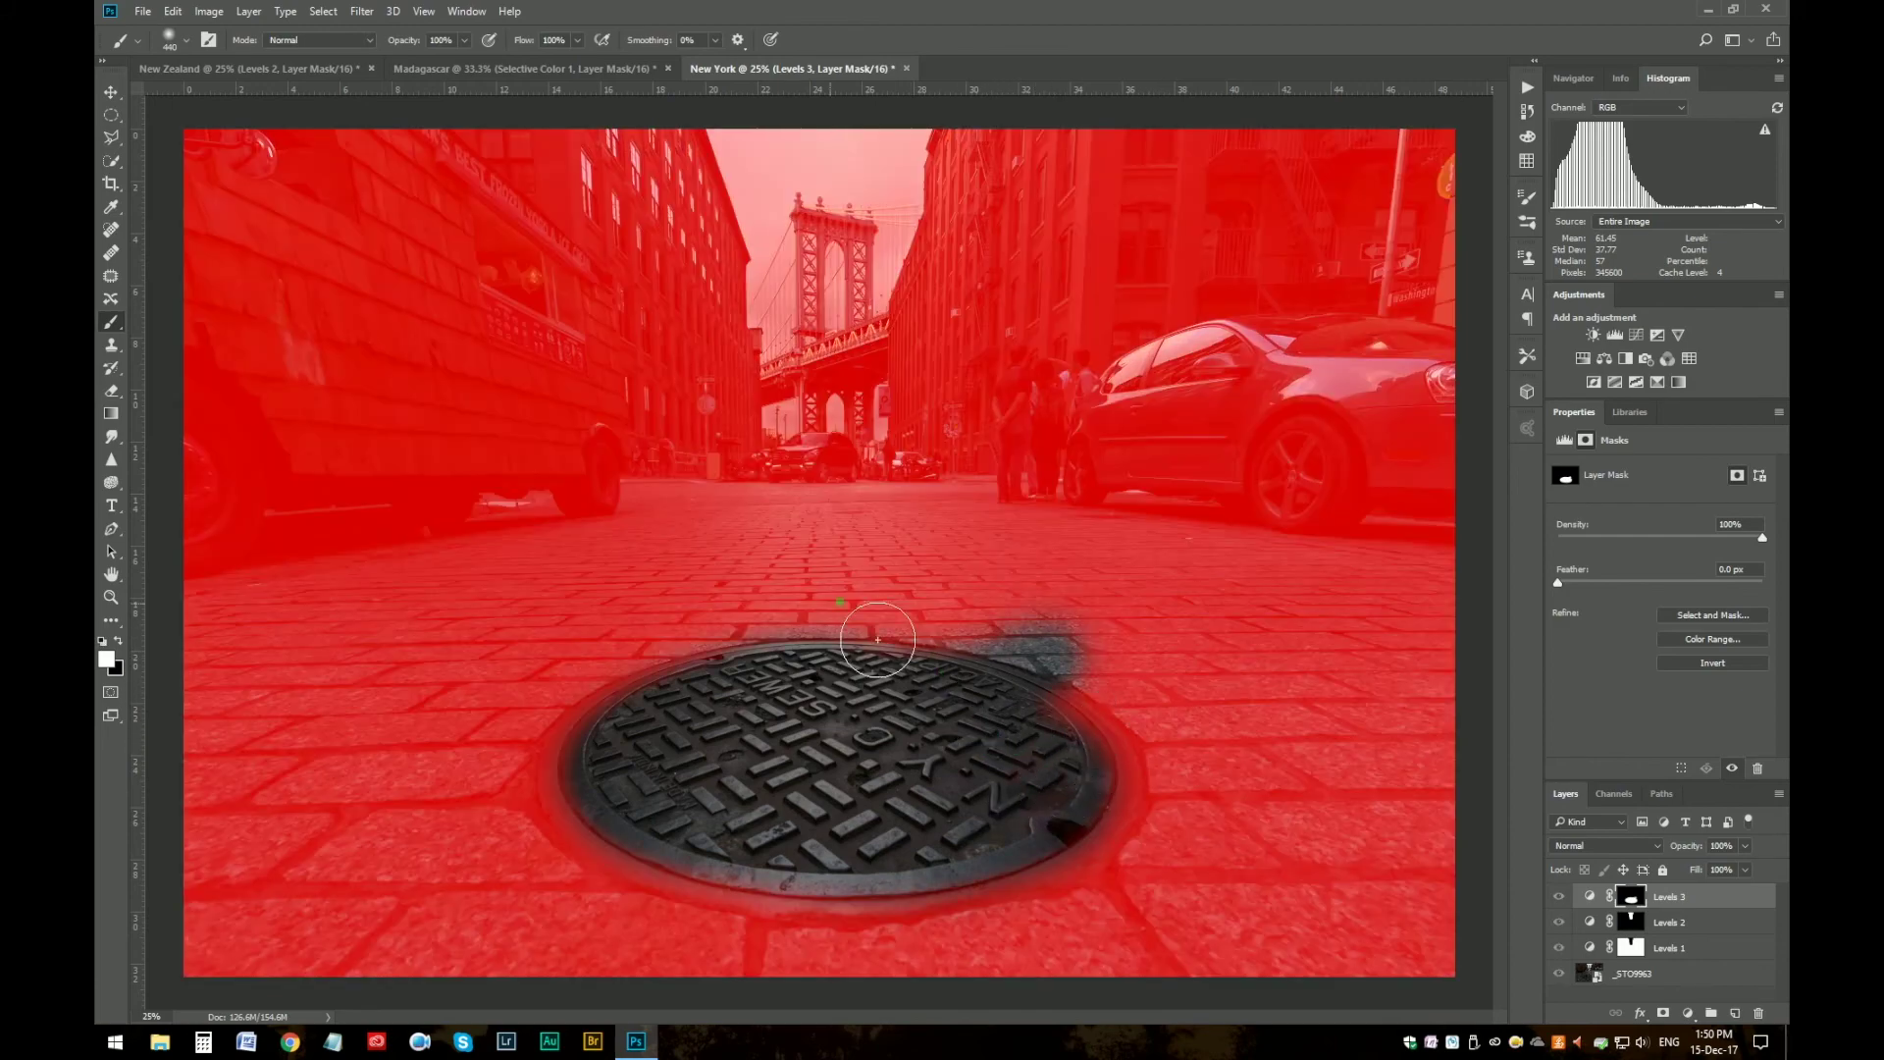
{"action": "key", "text": "x"}
{"action": "mouse_move", "coordinate": [1196, 723]}
{"action": "left_mouse_down"}
{"action": "mouse_move", "coordinate": [725, 697]}
{"action": "mouse_move", "coordinate": [648, 720]}
{"action": "mouse_move", "coordinate": [595, 805]}
{"action": "mouse_move", "coordinate": [691, 872]}
{"action": "mouse_move", "coordinate": [825, 917]}
{"action": "mouse_move", "coordinate": [915, 899]}
{"action": "mouse_move", "coordinate": [877, 919]}
{"action": "mouse_move", "coordinate": [660, 872]}
{"action": "mouse_move", "coordinate": [800, 910]}
{"action": "mouse_move", "coordinate": [945, 912]}
{"action": "mouse_move", "coordinate": [1088, 869]}
{"action": "mouse_move", "coordinate": [1123, 773]}
{"action": "mouse_move", "coordinate": [1129, 828]}
{"action": "mouse_move", "coordinate": [1128, 767]}
{"action": "mouse_move", "coordinate": [1075, 724]}
{"action": "mouse_move", "coordinate": [811, 693]}
{"action": "mouse_move", "coordinate": [726, 699]}
{"action": "mouse_move", "coordinate": [604, 761]}
{"action": "mouse_move", "coordinate": [598, 839]}
{"action": "mouse_move", "coordinate": [724, 893]}
{"action": "mouse_move", "coordinate": [916, 879]}
{"action": "mouse_move", "coordinate": [911, 762]}
{"action": "mouse_move", "coordinate": [692, 740]}
{"action": "mouse_move", "coordinate": [609, 766]}
{"action": "mouse_move", "coordinate": [643, 726]}
{"action": "mouse_move", "coordinate": [631, 735]}
{"action": "mouse_move", "coordinate": [705, 708]}
{"action": "mouse_move", "coordinate": [943, 694]}
{"action": "mouse_move", "coordinate": [1083, 744]}
{"action": "mouse_move", "coordinate": [1128, 794]}
{"action": "mouse_move", "coordinate": [1120, 854]}
{"action": "mouse_move", "coordinate": [971, 898]}
{"action": "mouse_move", "coordinate": [1021, 876]}
{"action": "mouse_move", "coordinate": [1061, 812]}
{"action": "mouse_move", "coordinate": [795, 763]}
{"action": "mouse_move", "coordinate": [1129, 801]}
{"action": "mouse_move", "coordinate": [1069, 790]}
{"action": "mouse_move", "coordinate": [943, 859]}
{"action": "mouse_move", "coordinate": [1015, 751]}
{"action": "mouse_move", "coordinate": [989, 785]}
{"action": "mouse_move", "coordinate": [1093, 790]}
{"action": "mouse_move", "coordinate": [1014, 828]}
{"action": "mouse_move", "coordinate": [1047, 782]}
{"action": "mouse_move", "coordinate": [1060, 845]}
{"action": "left_mouse_up"}
{"action": "key", "text": "x"}
{"action": "key", "text": "backslash"}
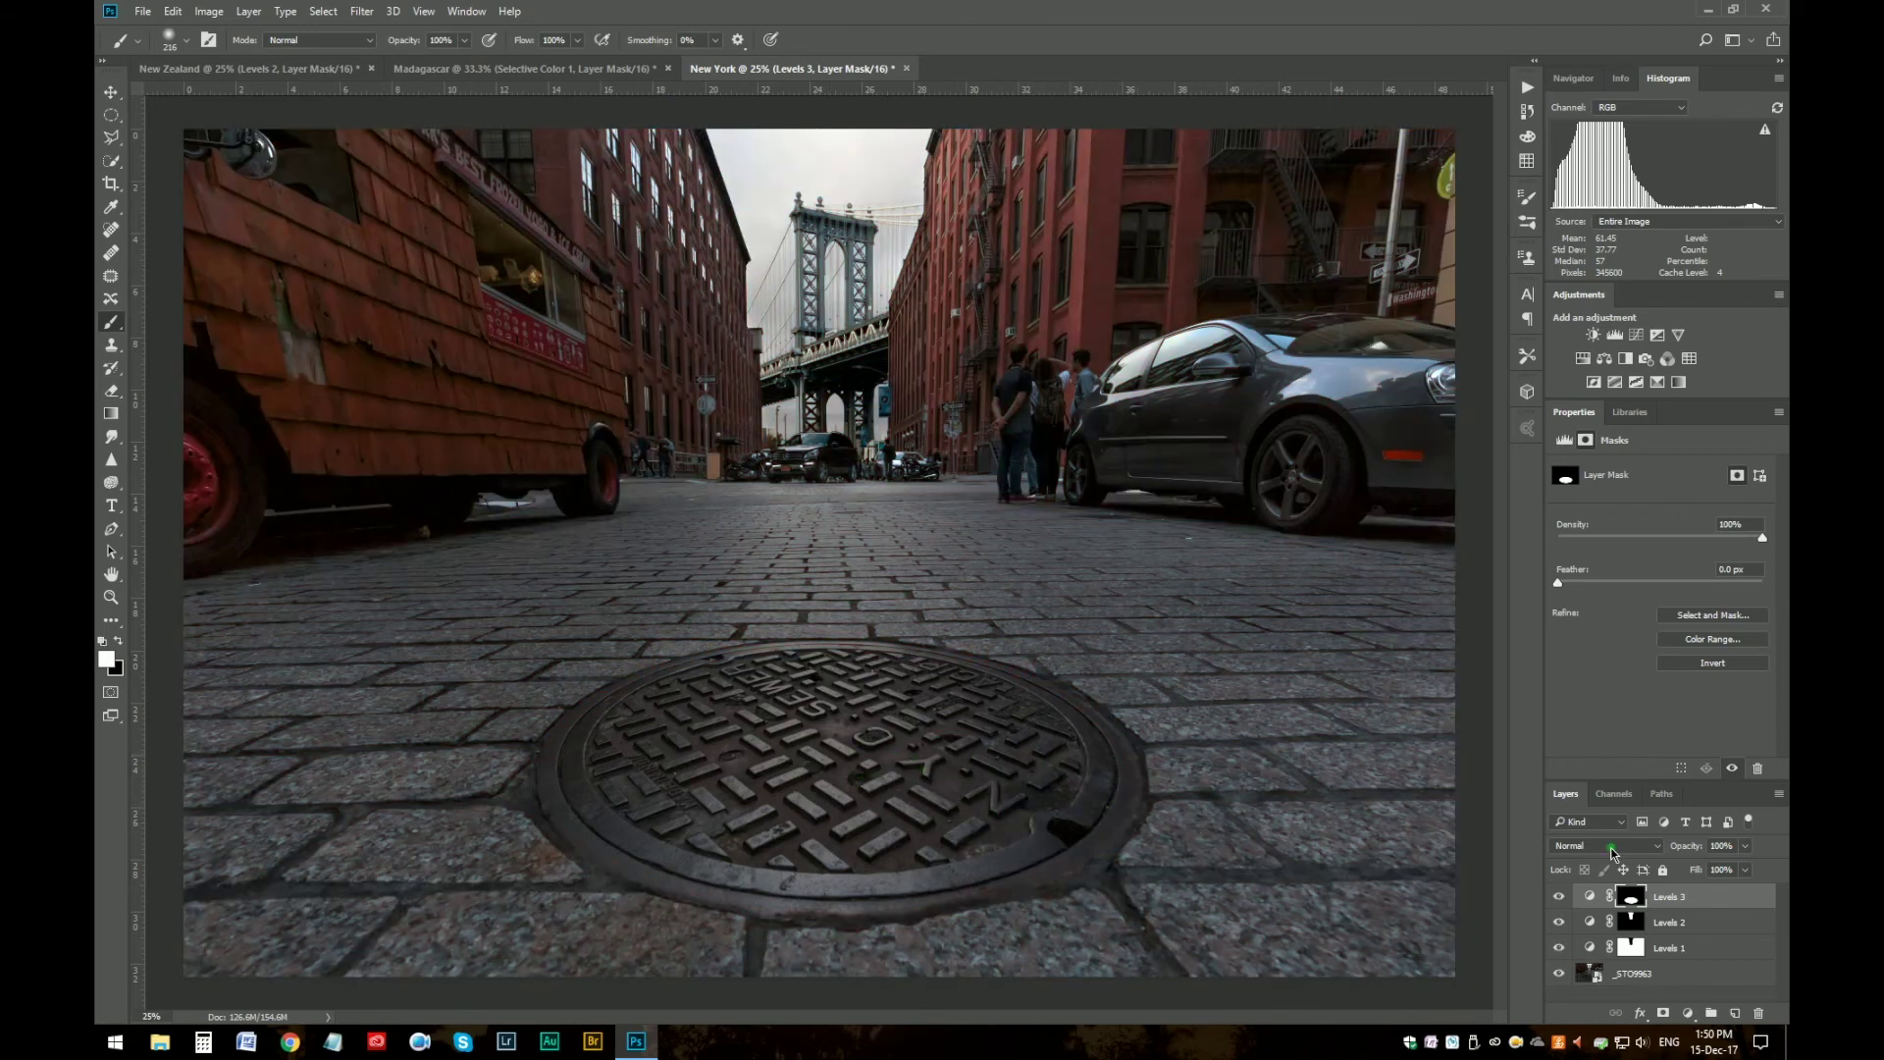
- Brighten the manhole cover highlights in Levels 3 by setting the white input to 152 and the midtone to 0.71
{"action": "left_click", "coordinate": [1598, 899]}
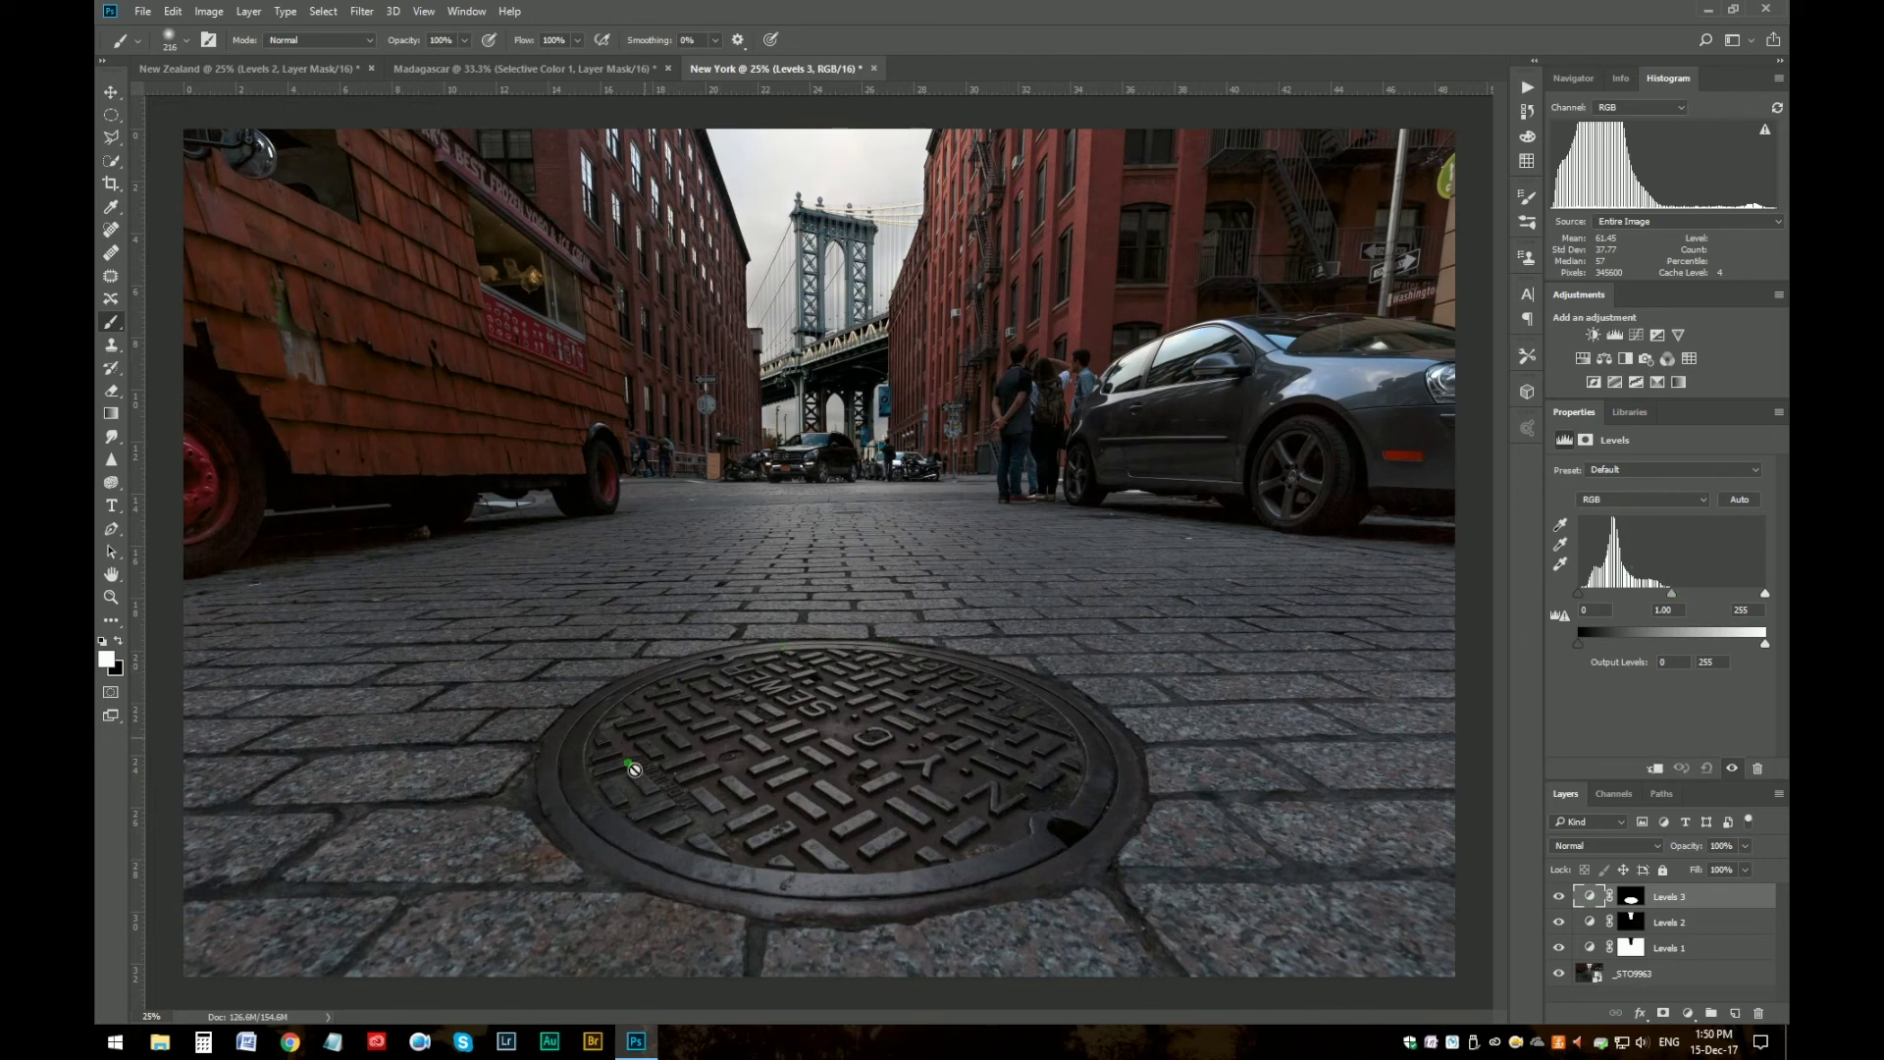
{"action": "left_click_drag", "start_coordinate": [1756, 594], "coordinate": [1687, 593]}
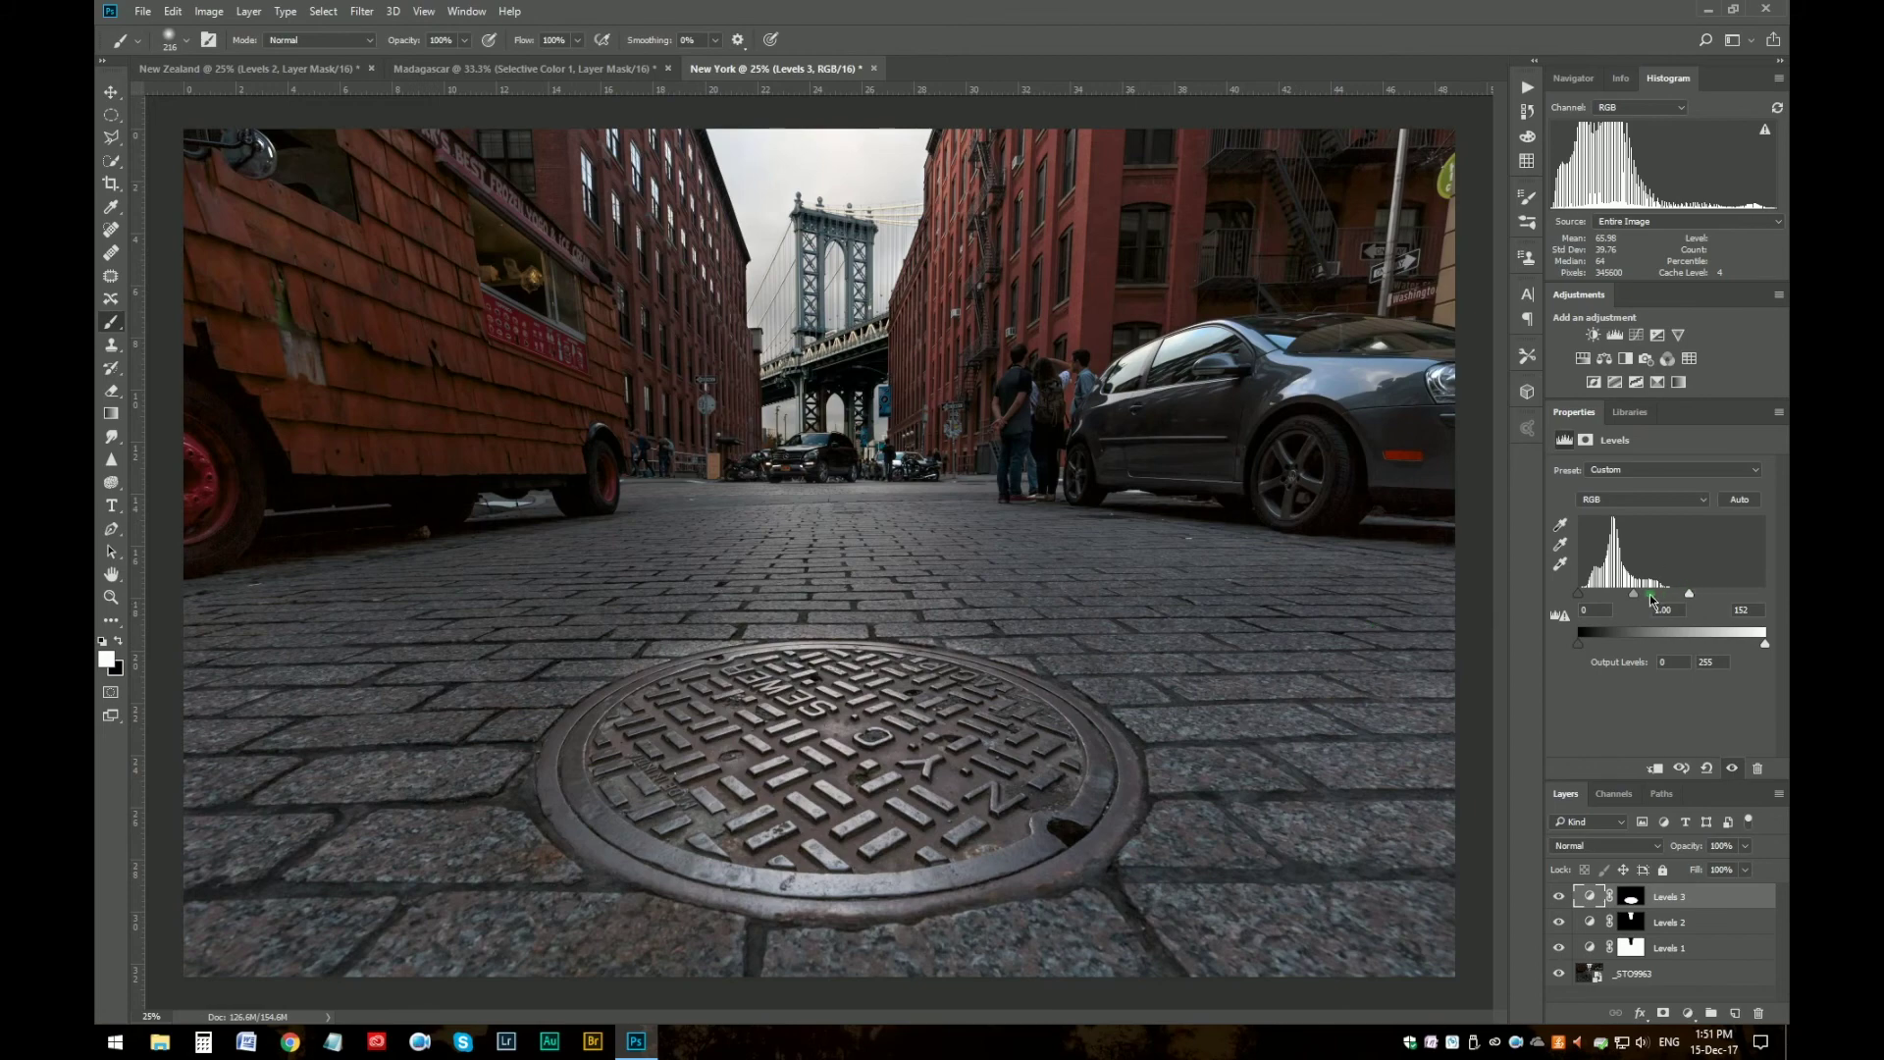
{"action": "left_click_drag", "start_coordinate": [1636, 595], "coordinate": [1644, 598]}
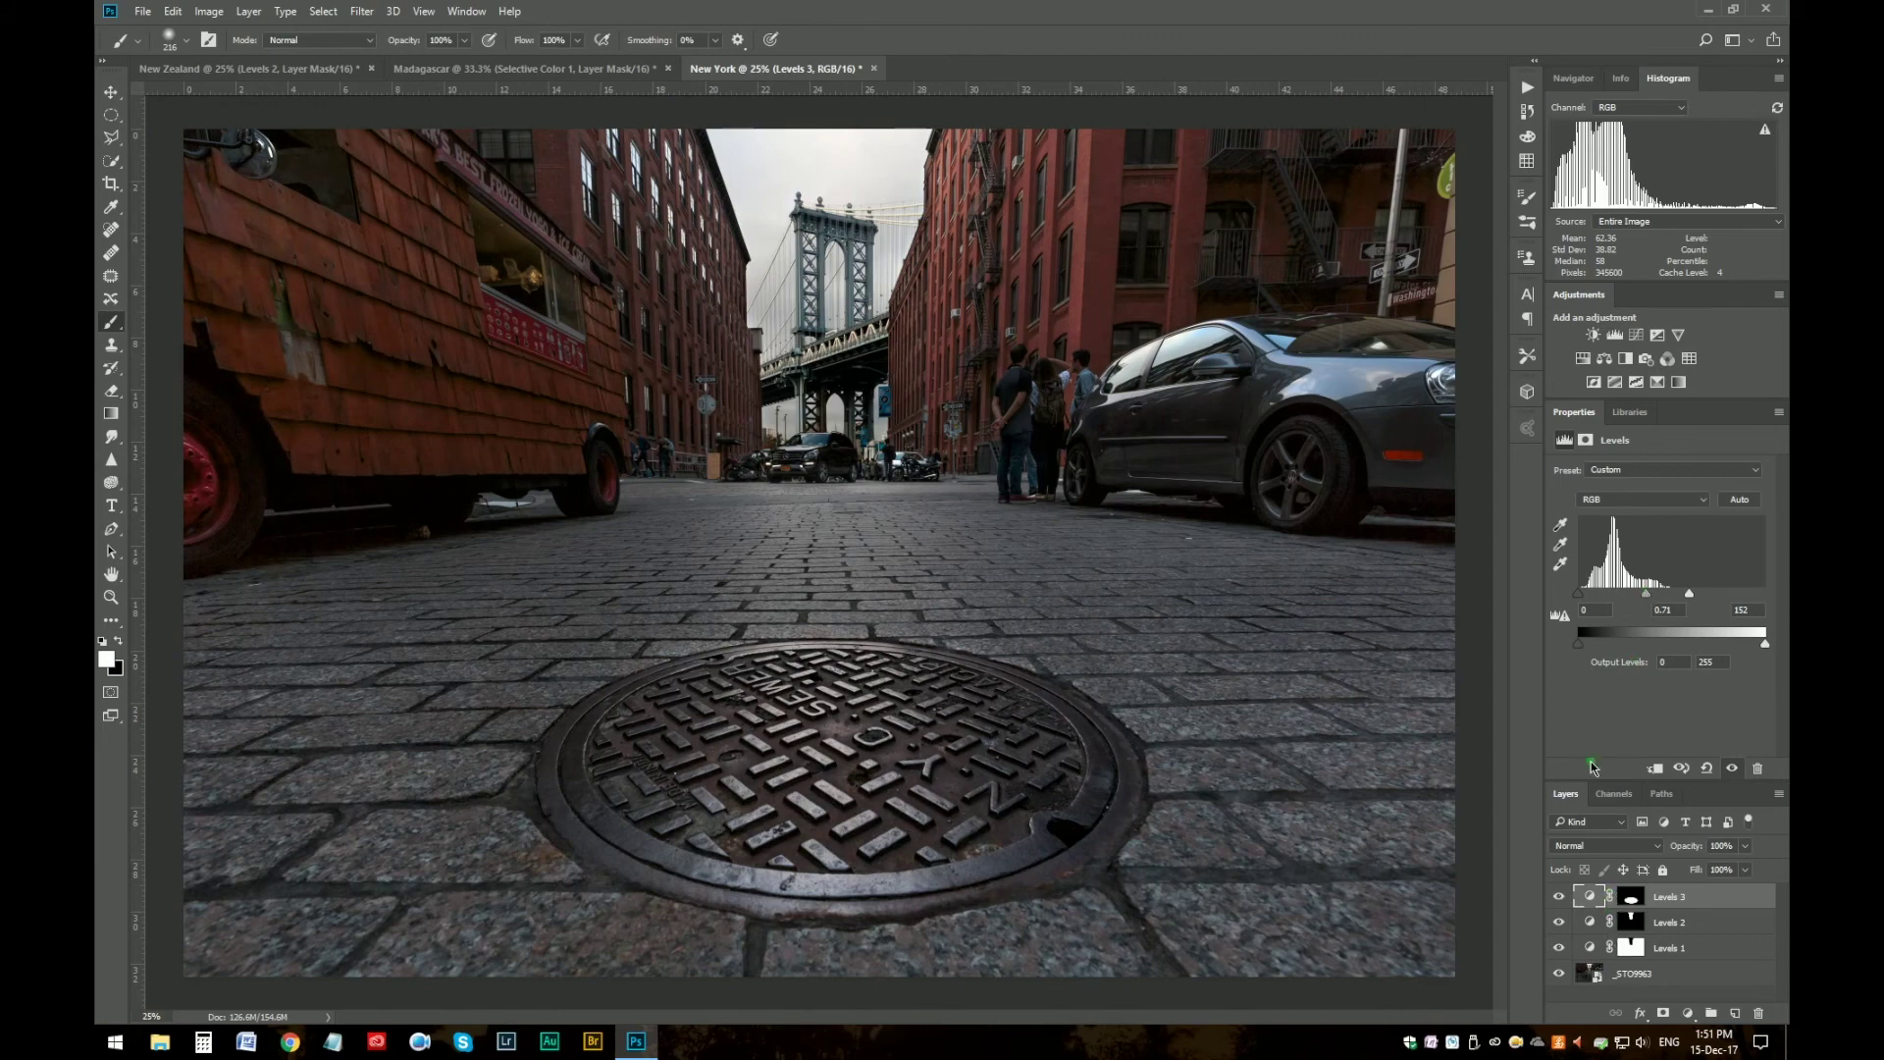
- Compare the manhole cover with and without the Levels 3 adjustment, leaving it visible
{"action": "left_click", "coordinate": [1560, 897]}
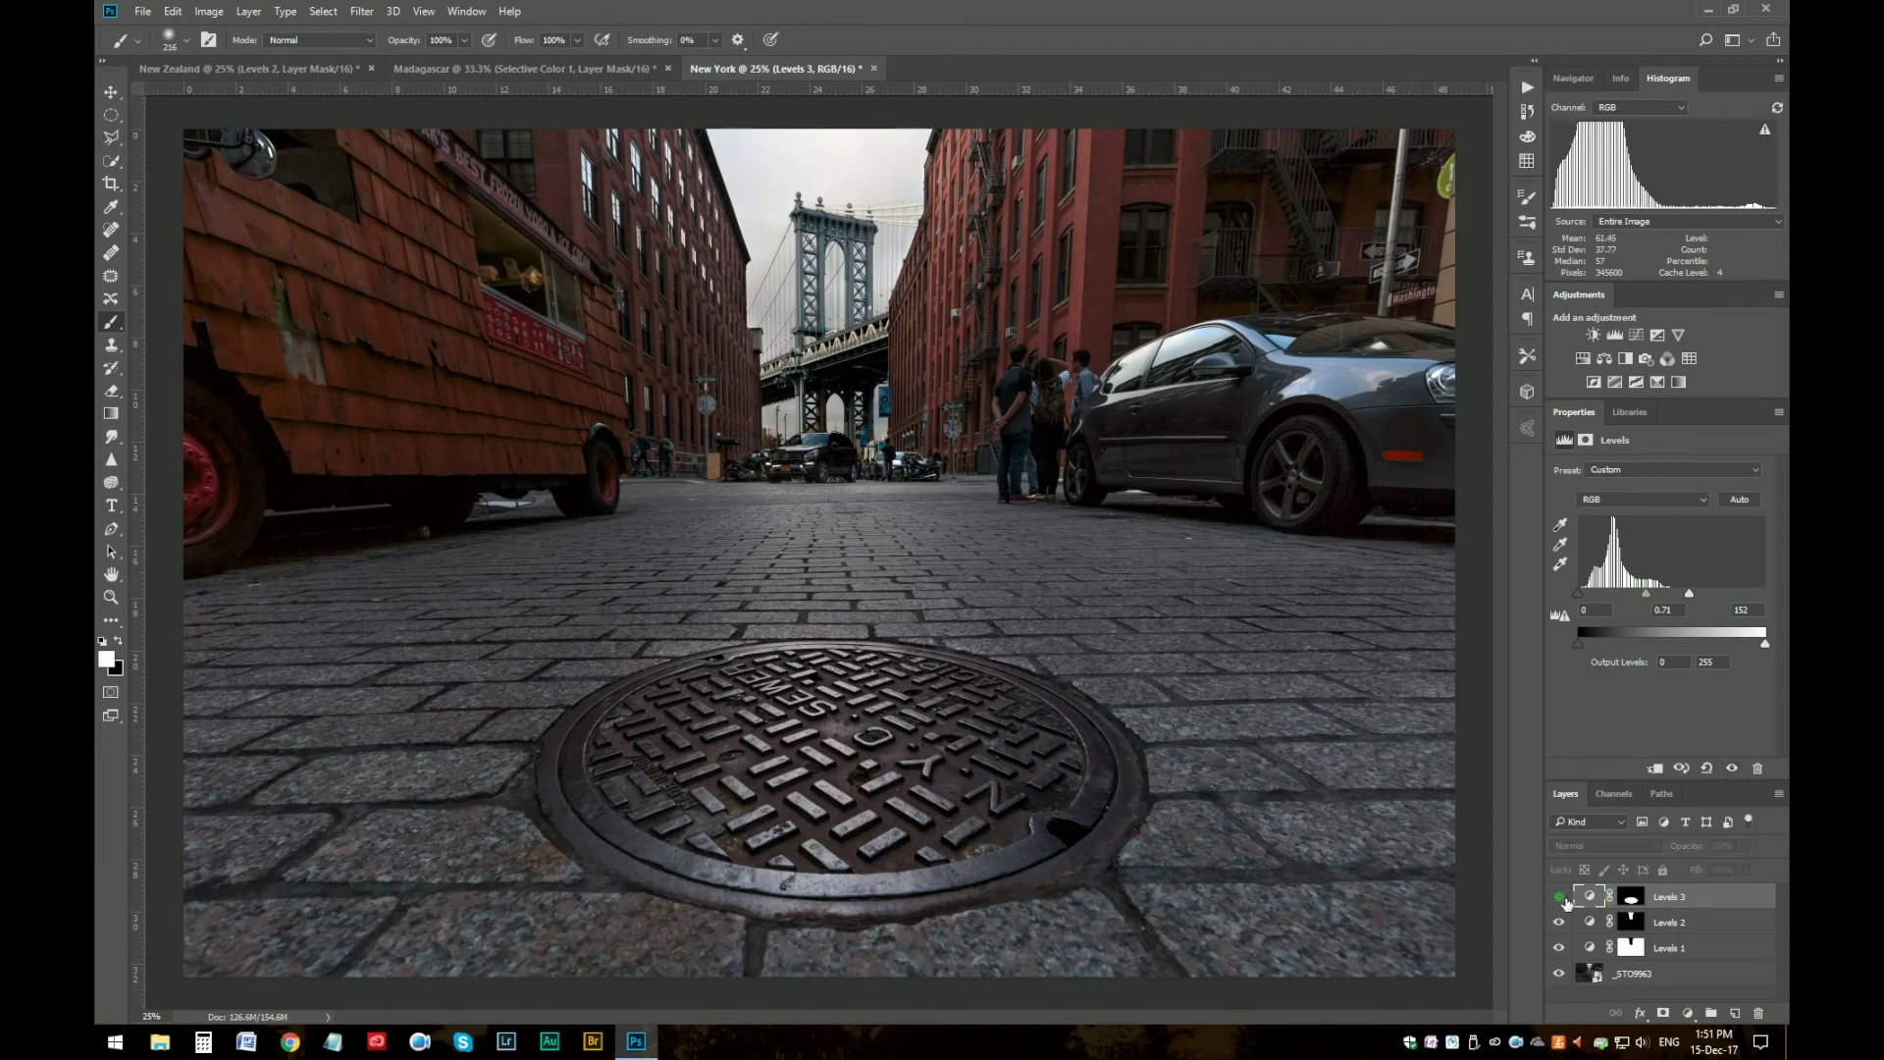
{"action": "left_click", "coordinate": [1560, 896]}
{"action": "left_click", "coordinate": [1562, 899]}
{"action": "left_click", "coordinate": [1562, 898]}
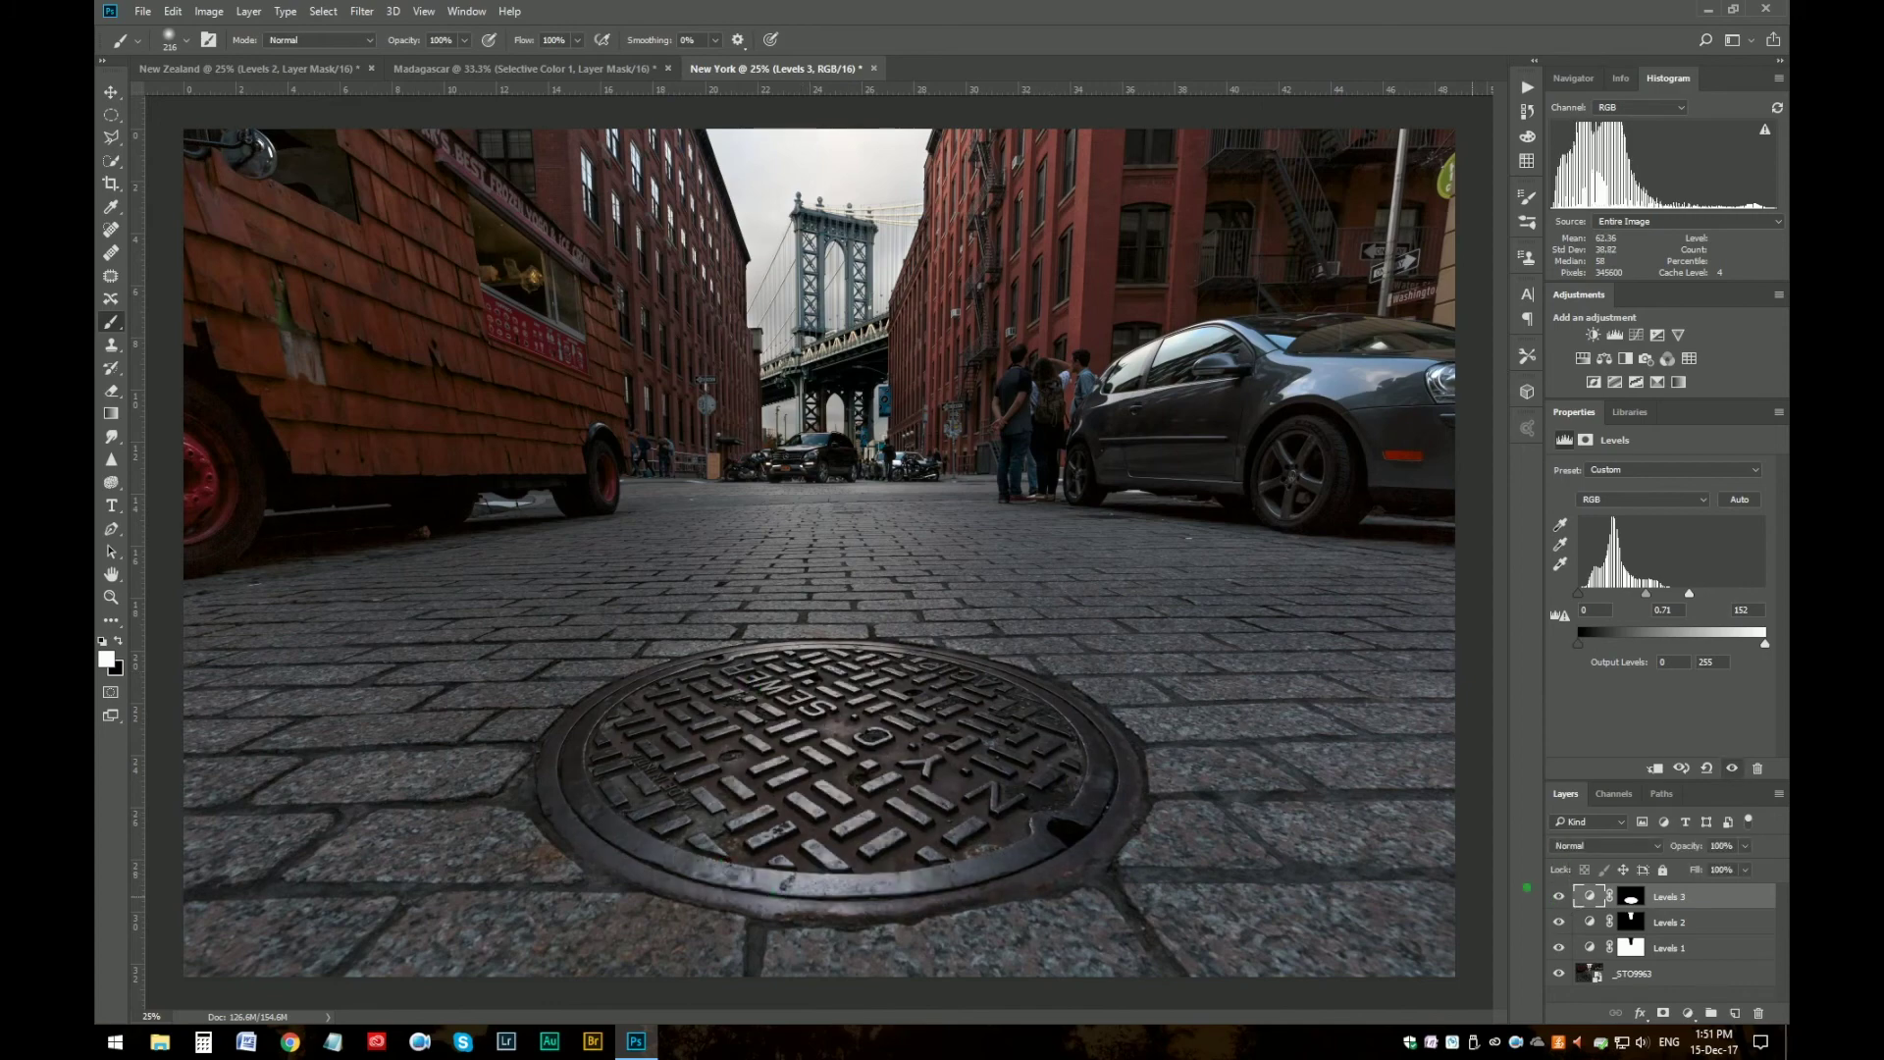
{"action": "left_click", "coordinate": [1560, 897]}
{"action": "left_click", "coordinate": [1561, 898]}
{"action": "left_click", "coordinate": [1560, 898]}
{"action": "left_click", "coordinate": [1570, 899]}
{"action": "left_click", "coordinate": [1570, 899]}
{"action": "left_click", "coordinate": [1565, 896]}
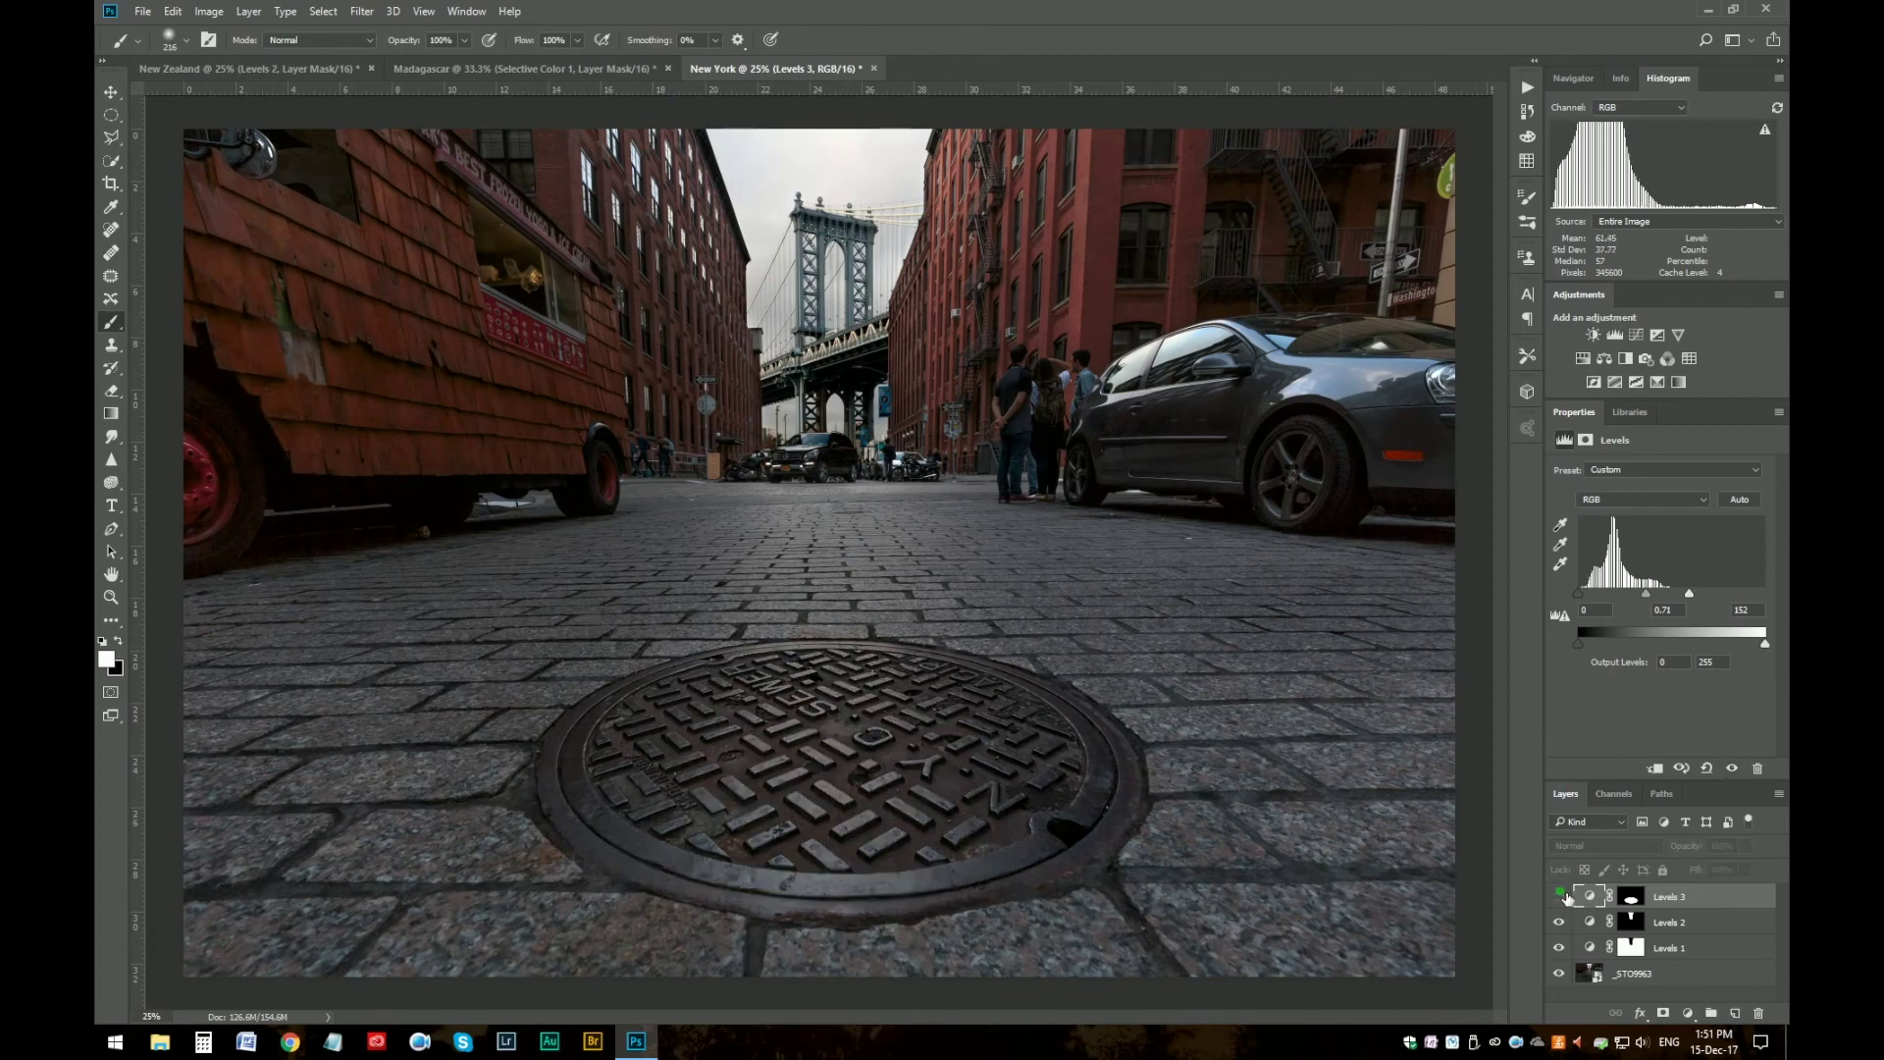
{"action": "left_click", "coordinate": [1568, 897]}
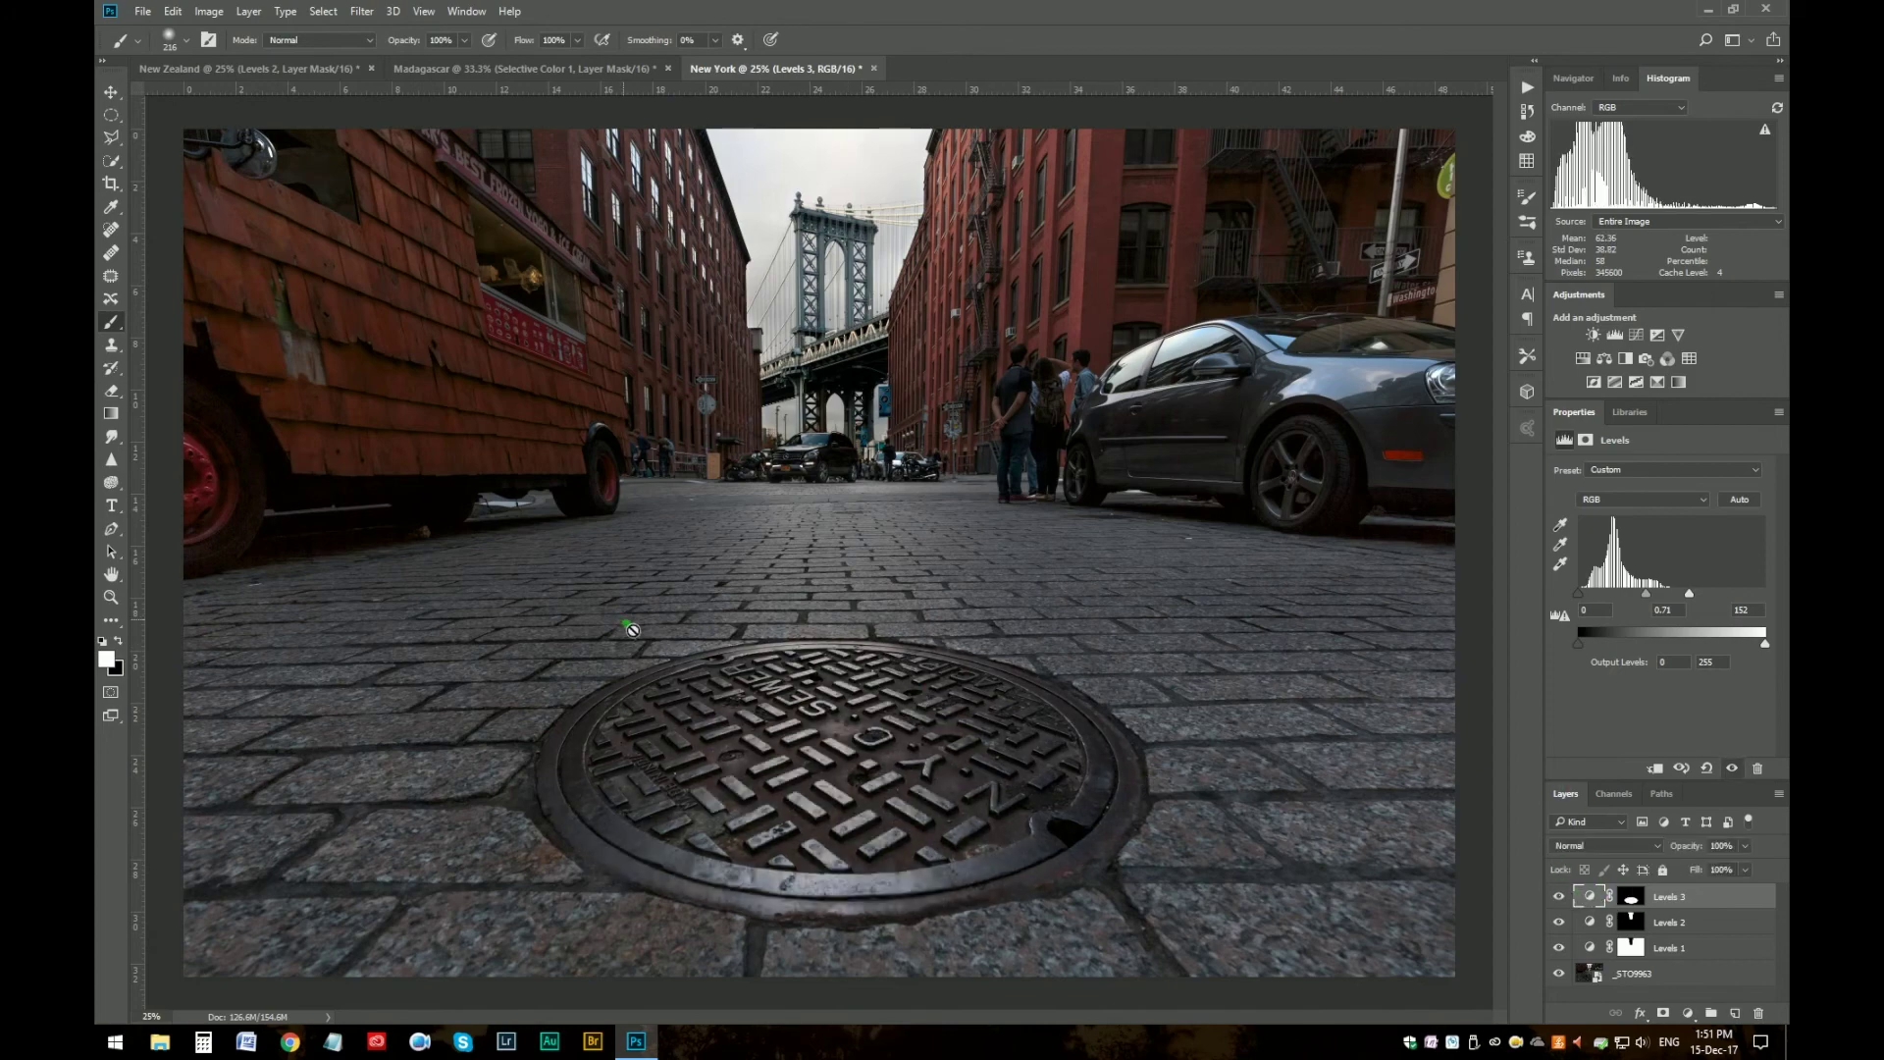
- Touch up the Levels 3 mask with black near the manhole cover's edge and recheck the photo with and without the layer
{"action": "left_click", "coordinate": [1642, 901]}
{"action": "key", "text": "x"}
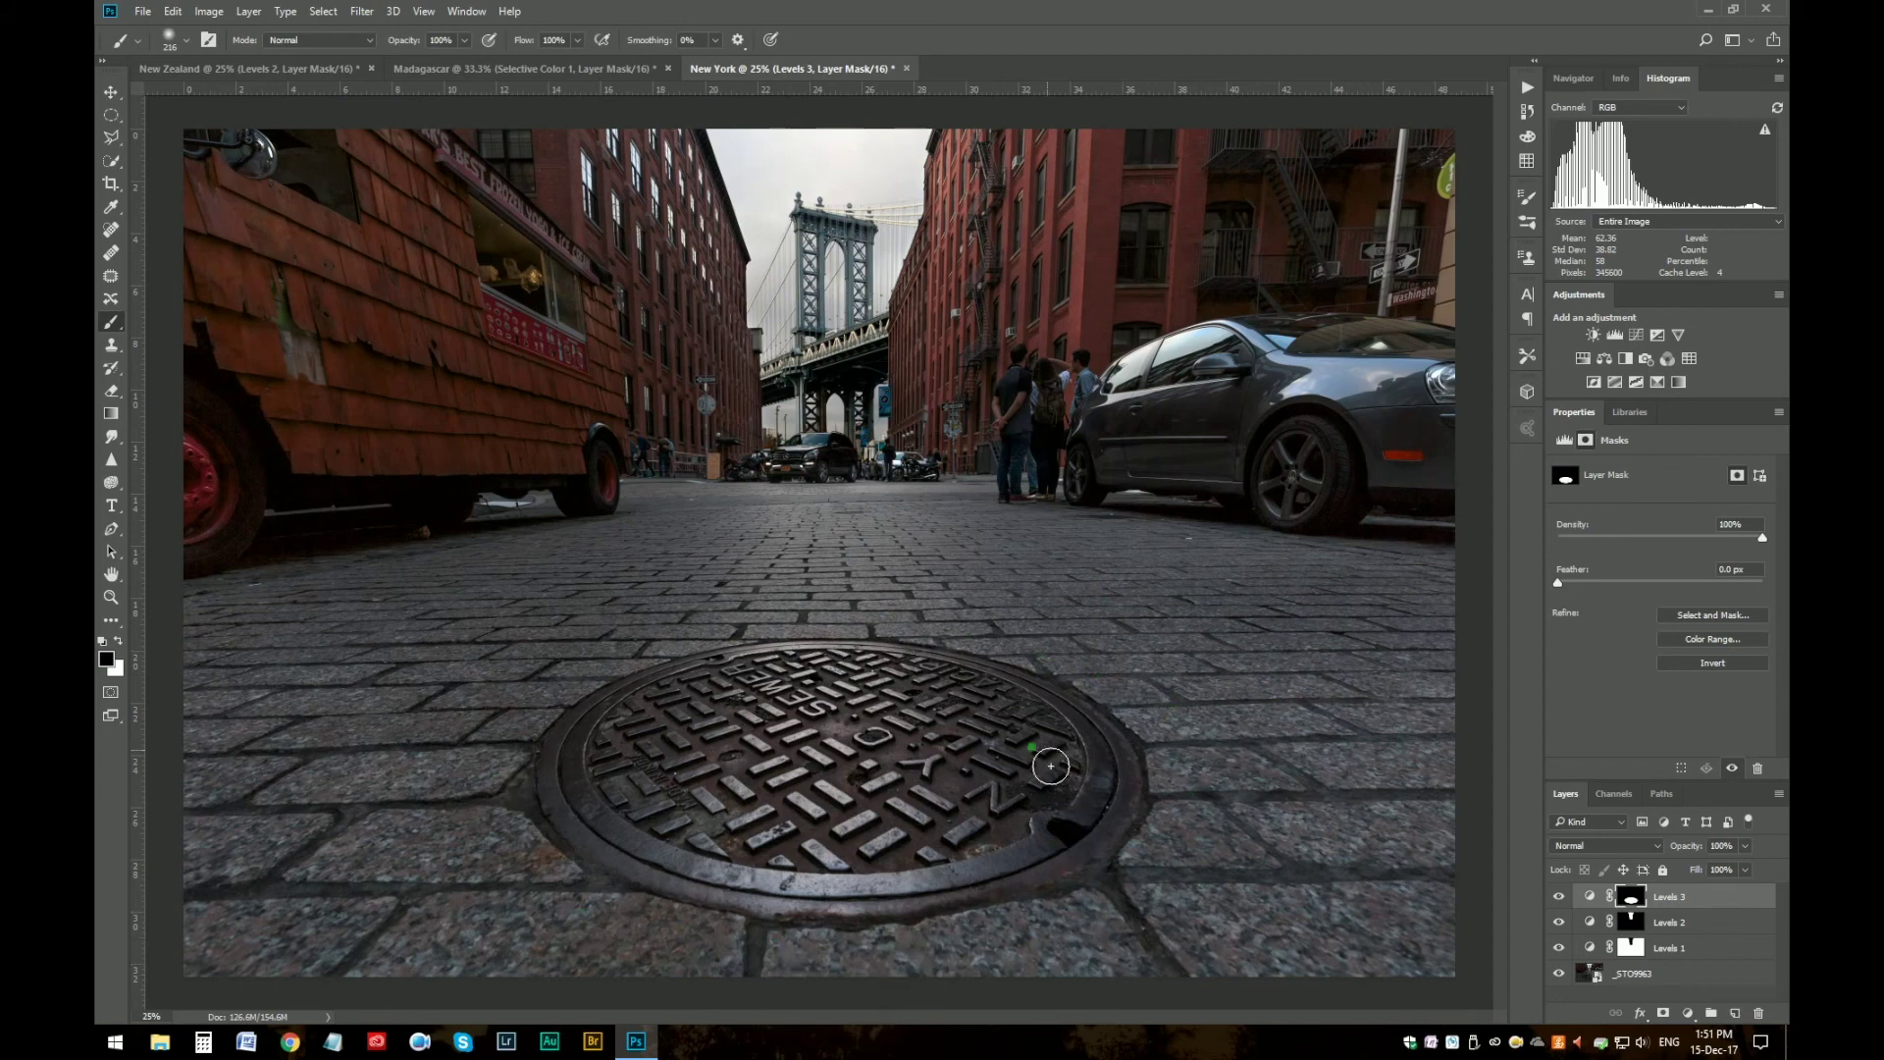
{"action": "left_click", "coordinate": [1559, 897]}
{"action": "left_click", "coordinate": [1559, 897]}
- Add a fourth Levels adjustment layer and invert its mask to black
{"action": "left_click", "coordinate": [1614, 334]}
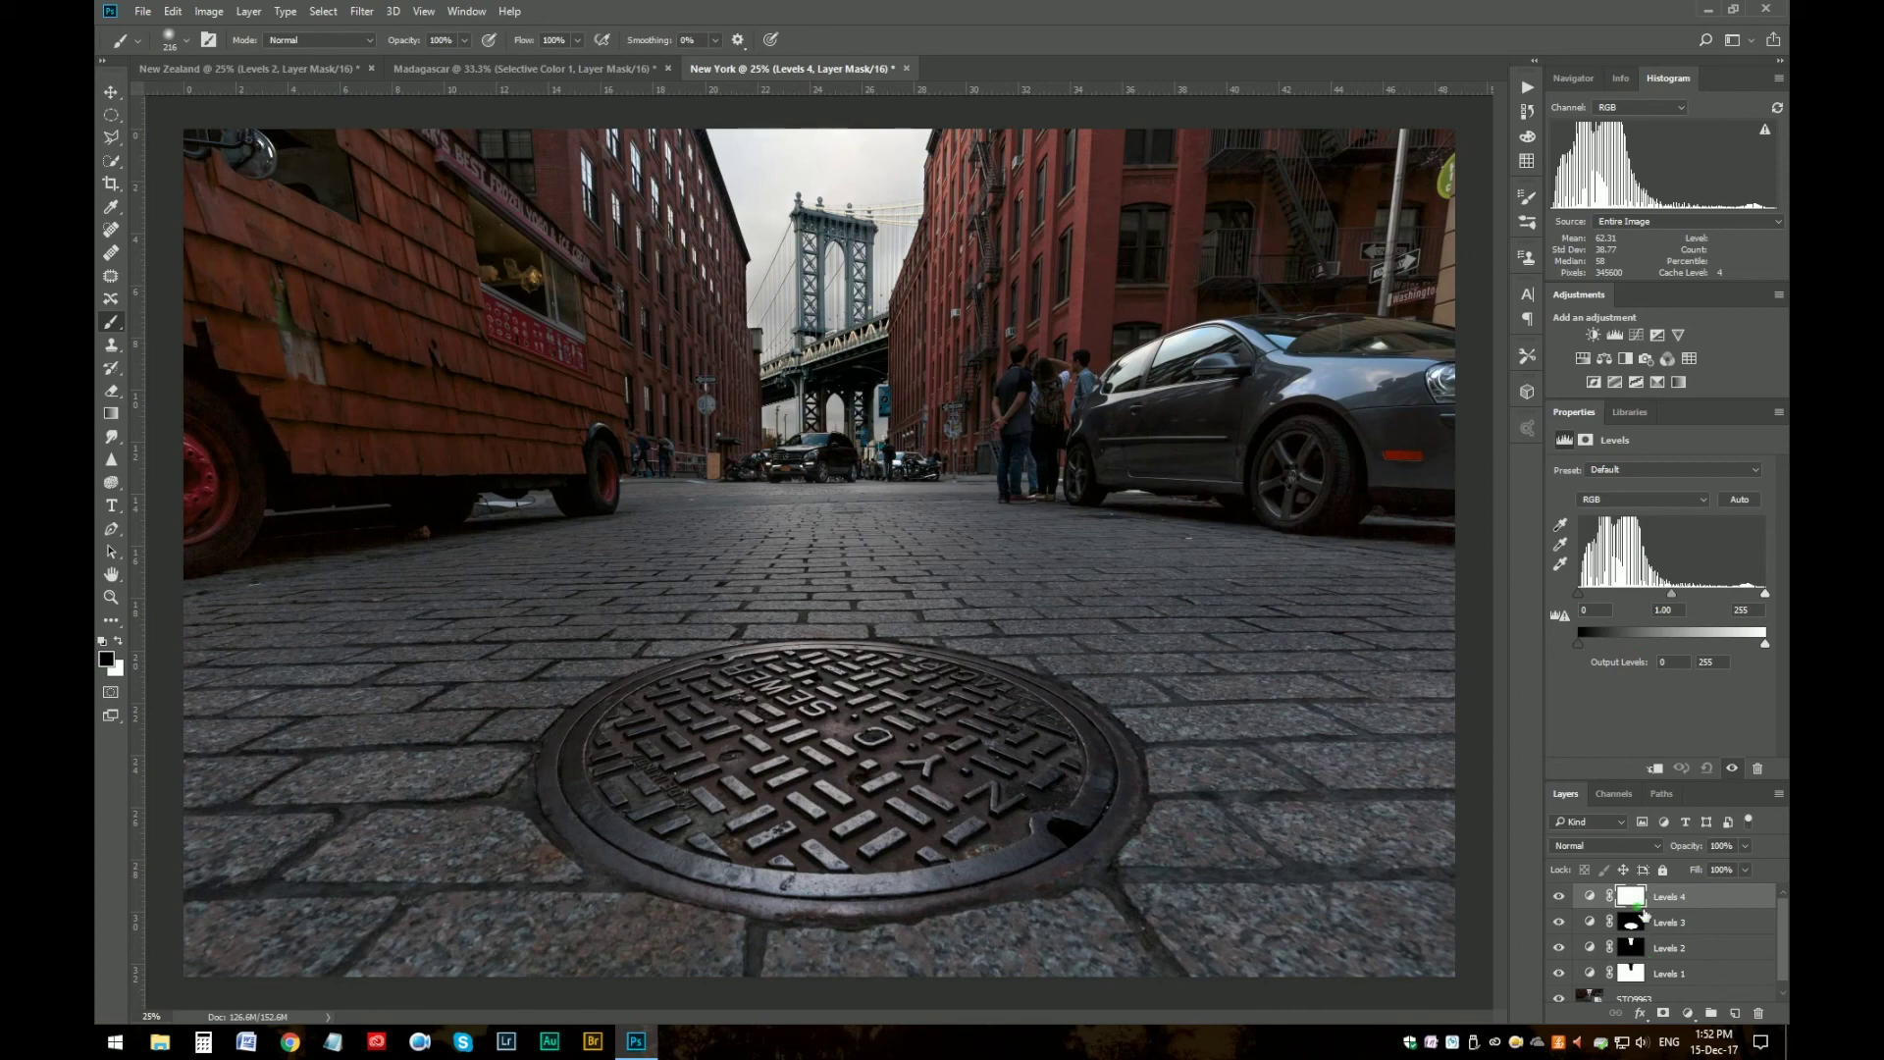
{"action": "key", "text": "ctrl+i"}
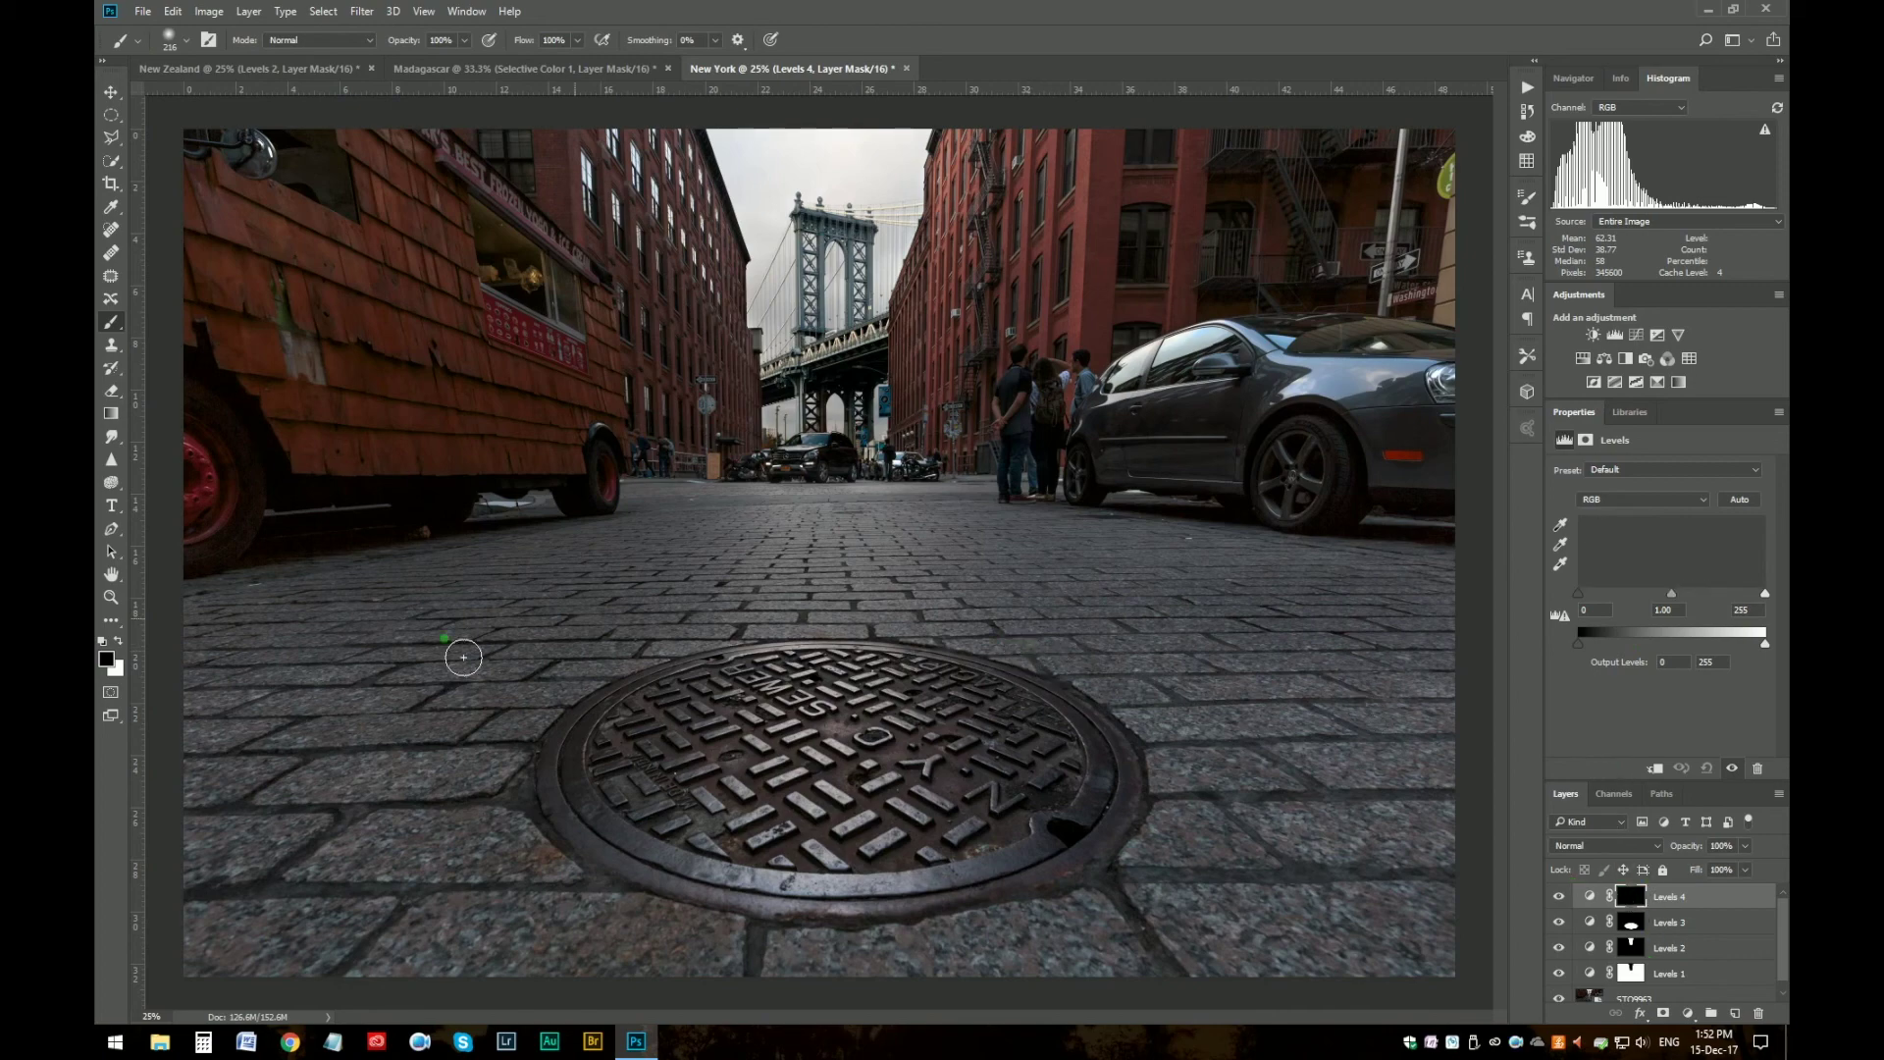
- Paint the cobblestones around the manhole cover white on the Levels 4 mask with a 552 px soft brush, filling gaps using the red overlay
{"action": "key", "text": "x"}
{"action": "left_click_drag", "start_coordinate": [439, 653], "coordinate": [489, 645]}
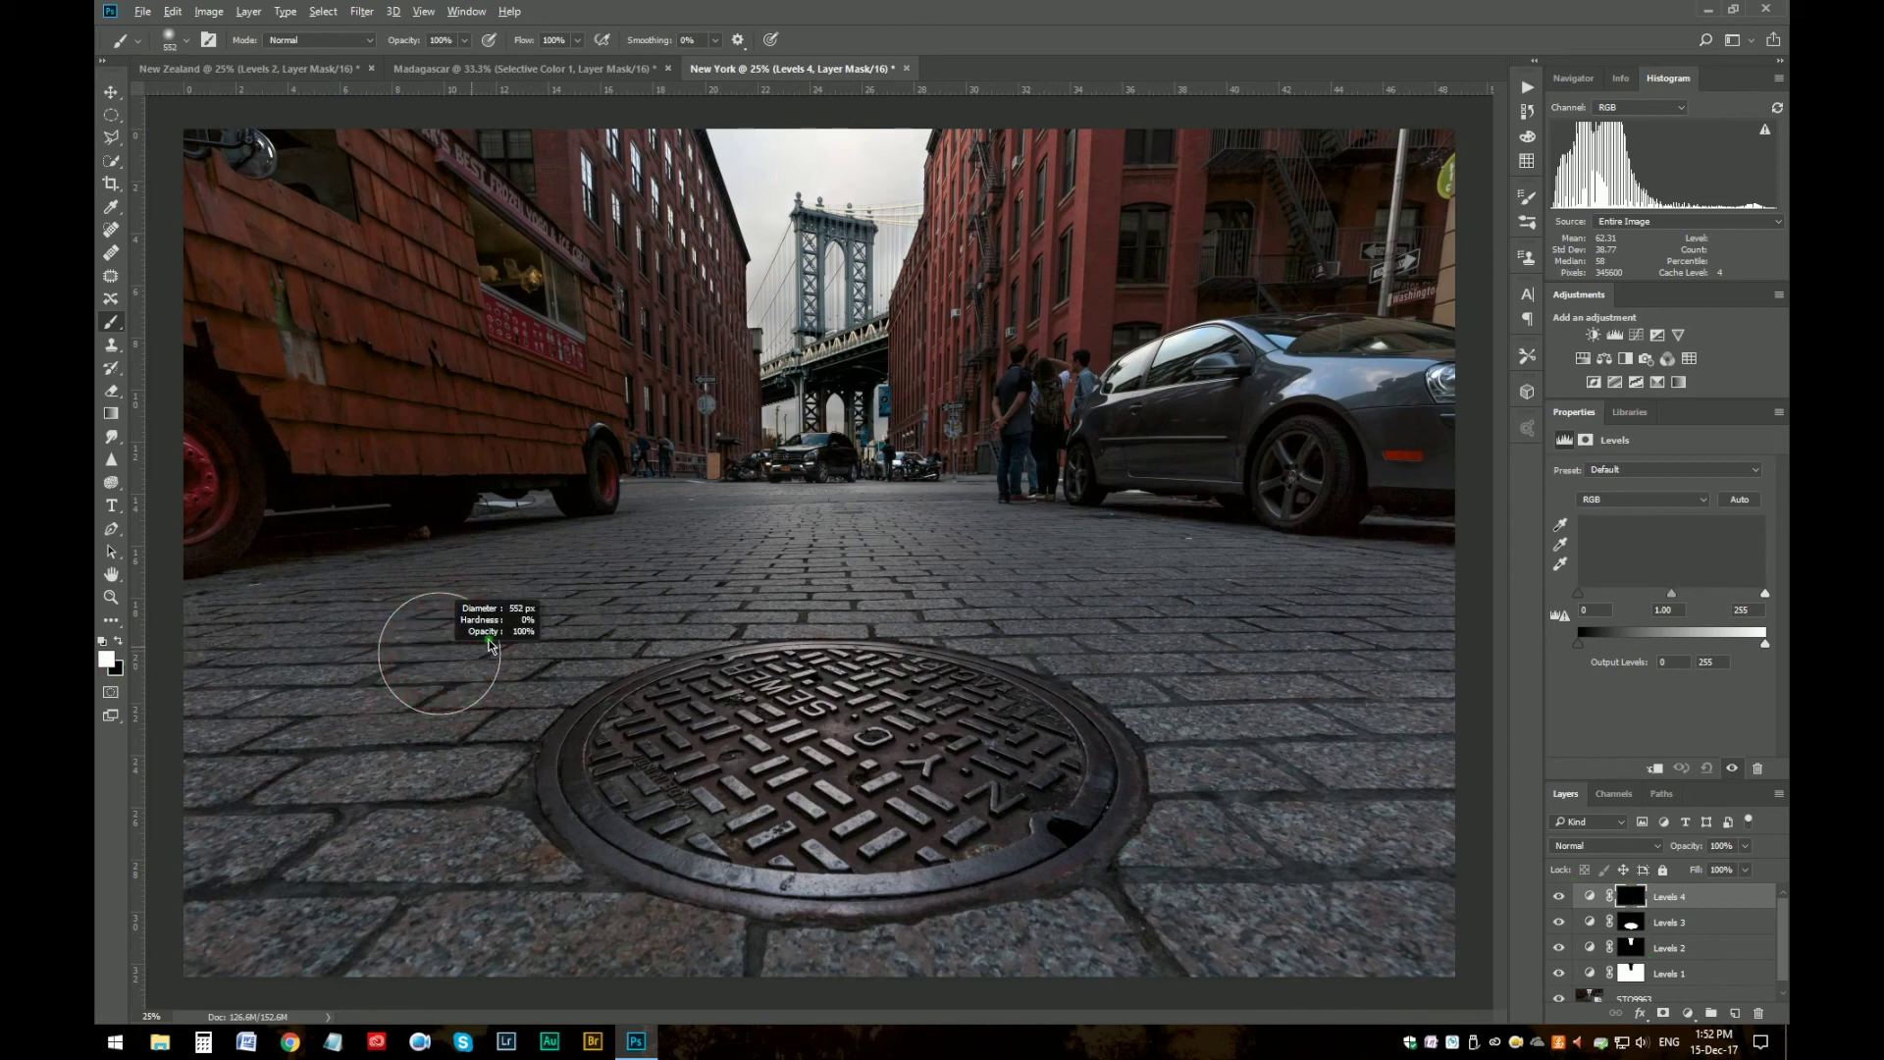
{"action": "mouse_move", "coordinate": [1158, 645]}
{"action": "left_mouse_down"}
{"action": "mouse_move", "coordinate": [1420, 879]}
{"action": "mouse_move", "coordinate": [1401, 797]}
{"action": "mouse_move", "coordinate": [1421, 966]}
{"action": "left_mouse_up"}
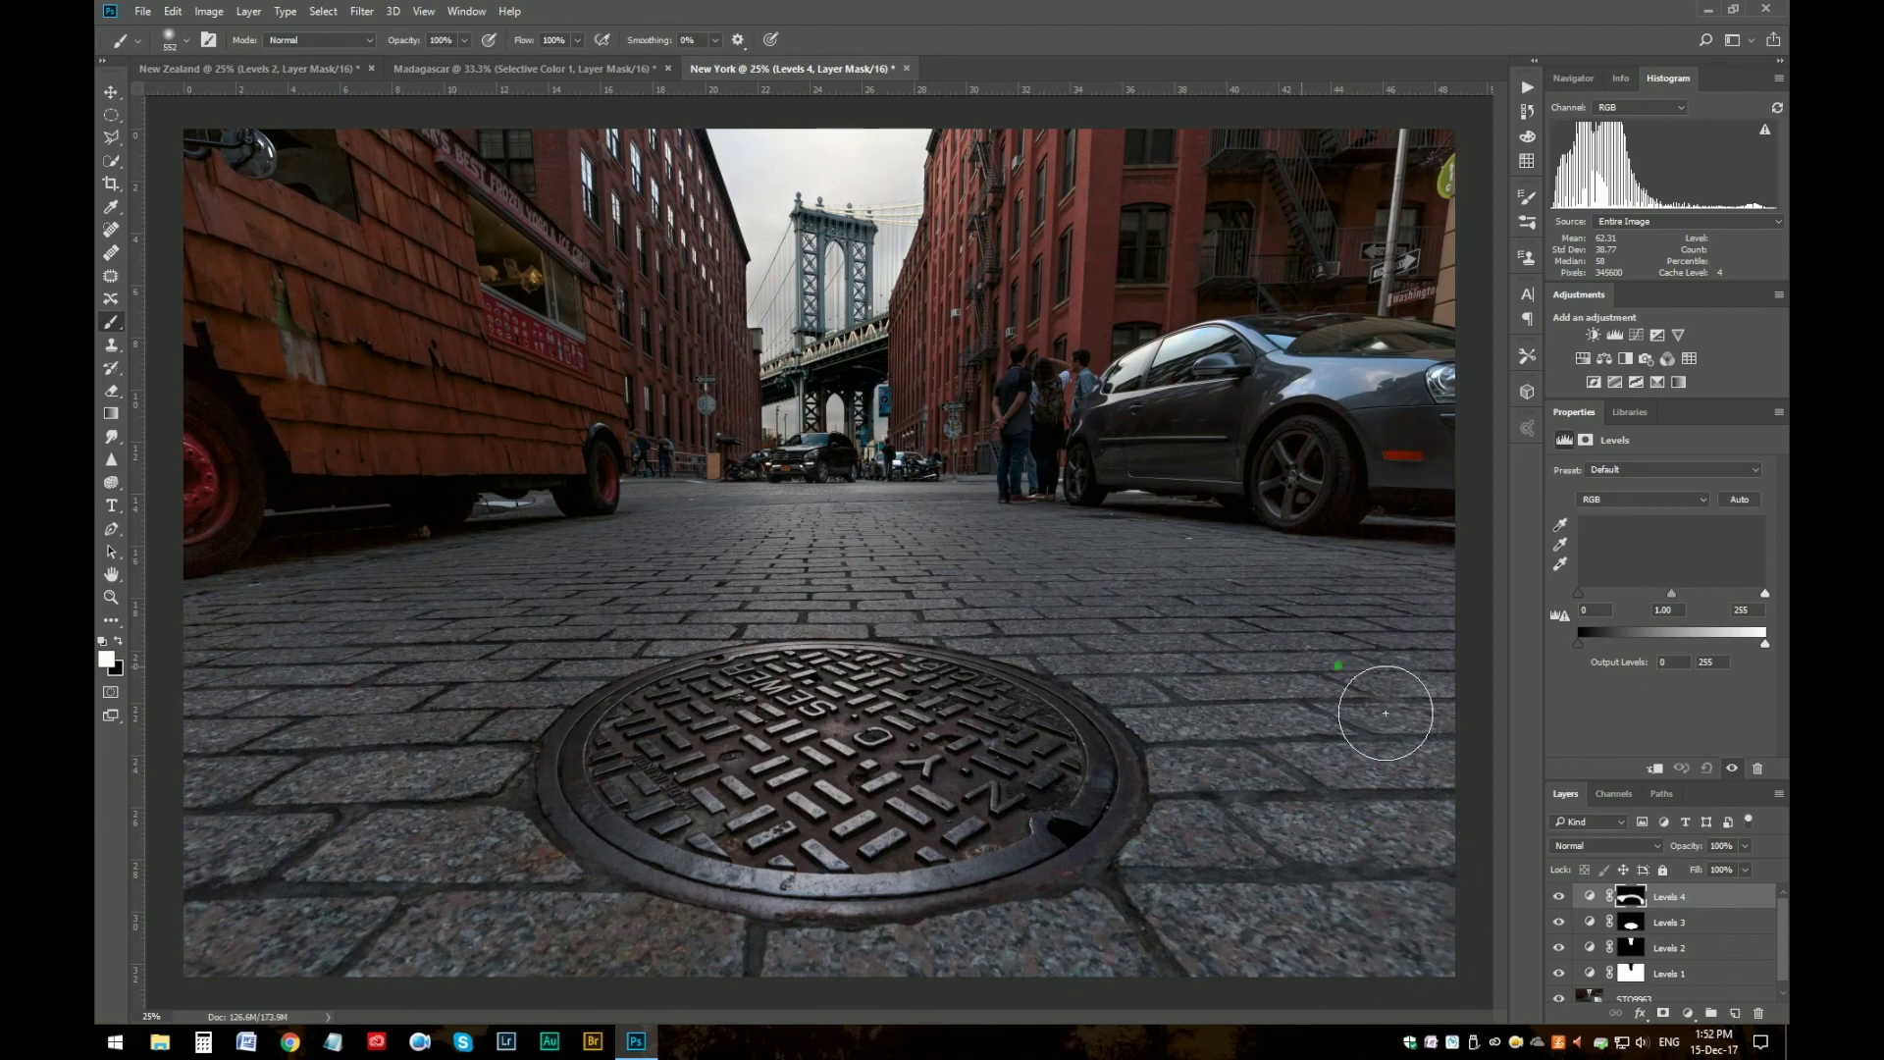
{"action": "key", "text": "backslash"}
{"action": "mouse_move", "coordinate": [1329, 723]}
{"action": "left_mouse_down"}
{"action": "mouse_move", "coordinate": [1329, 828]}
{"action": "mouse_move", "coordinate": [1271, 711]}
{"action": "mouse_move", "coordinate": [1222, 1028]}
{"action": "mouse_move", "coordinate": [1433, 918]}
{"action": "mouse_move", "coordinate": [1466, 937]}
{"action": "mouse_move", "coordinate": [1453, 965]}
{"action": "mouse_move", "coordinate": [1403, 838]}
{"action": "mouse_move", "coordinate": [1406, 854]}
{"action": "mouse_move", "coordinate": [1520, 752]}
{"action": "mouse_move", "coordinate": [1309, 664]}
{"action": "mouse_move", "coordinate": [915, 592]}
{"action": "mouse_move", "coordinate": [806, 595]}
{"action": "mouse_move", "coordinate": [433, 661]}
{"action": "mouse_move", "coordinate": [194, 808]}
{"action": "mouse_move", "coordinate": [485, 789]}
{"action": "mouse_move", "coordinate": [518, 745]}
{"action": "mouse_move", "coordinate": [658, 662]}
{"action": "mouse_move", "coordinate": [538, 725]}
{"action": "mouse_move", "coordinate": [524, 803]}
{"action": "mouse_move", "coordinate": [573, 995]}
{"action": "mouse_move", "coordinate": [783, 1050]}
{"action": "mouse_move", "coordinate": [437, 934]}
{"action": "mouse_move", "coordinate": [643, 1000]}
{"action": "mouse_move", "coordinate": [857, 1035]}
{"action": "mouse_move", "coordinate": [1325, 862]}
{"action": "left_mouse_up"}
{"action": "mouse_move", "coordinate": [1264, 726]}
{"action": "left_mouse_down"}
{"action": "mouse_move", "coordinate": [1037, 636]}
{"action": "mouse_move", "coordinate": [785, 618]}
{"action": "left_mouse_up"}
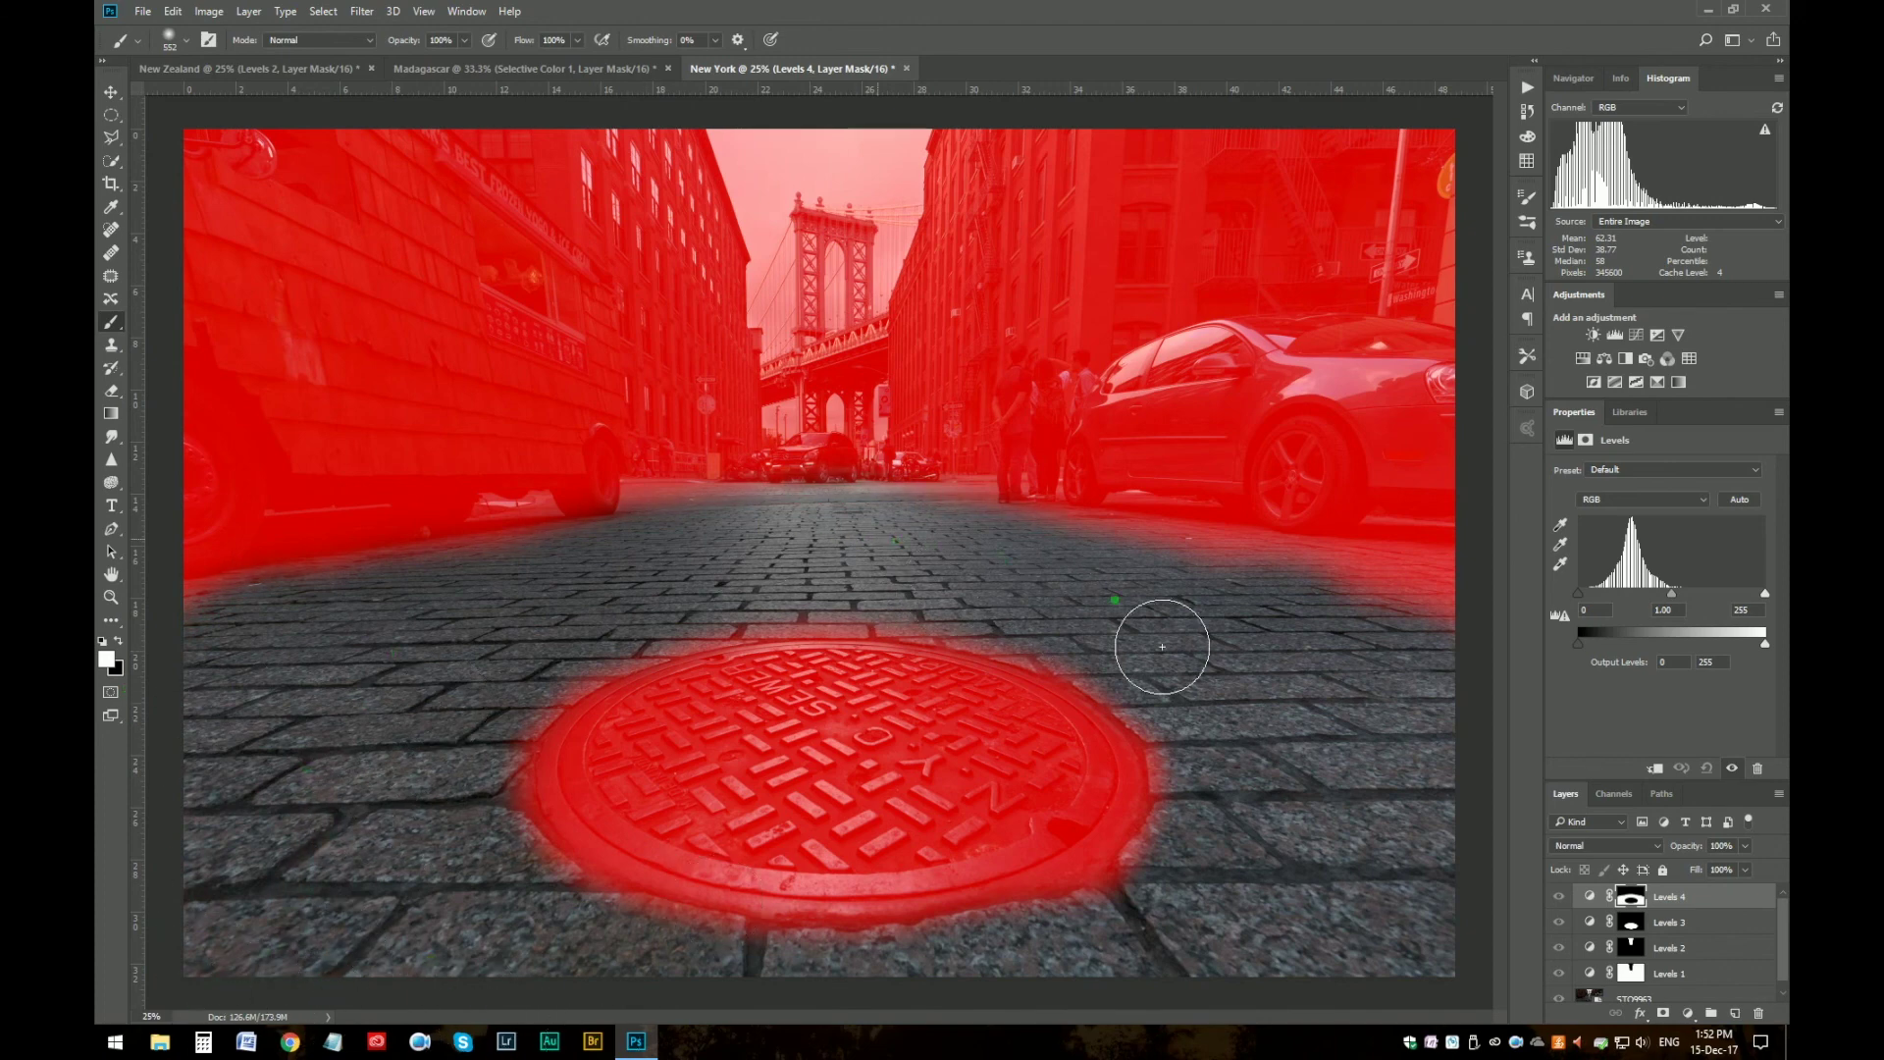
{"action": "mouse_move", "coordinate": [1438, 685]}
{"action": "left_mouse_down"}
{"action": "mouse_move", "coordinate": [1356, 685]}
{"action": "mouse_move", "coordinate": [1380, 698]}
{"action": "left_mouse_up"}
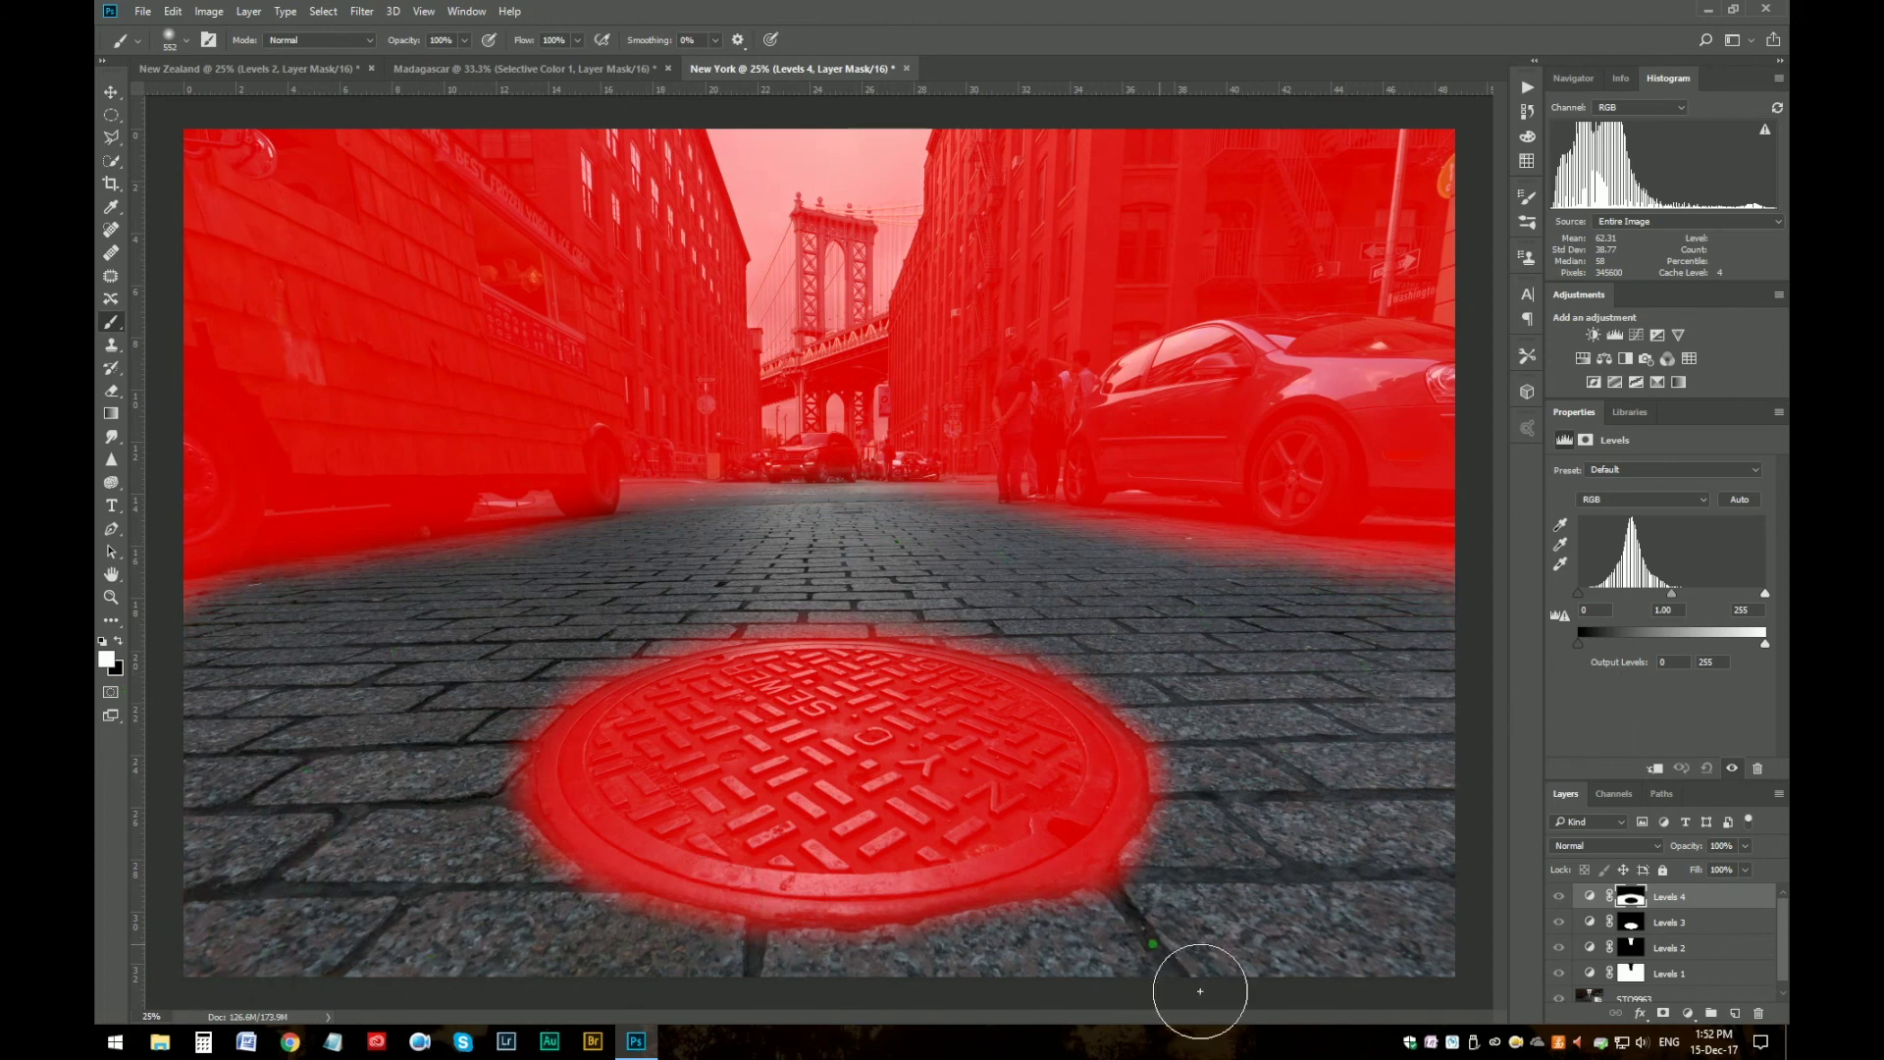
- Add contrast to the cobblestones in Levels 4 by setting the white input to 161 and the midtone to 0.64
{"action": "left_click", "coordinate": [1601, 901]}
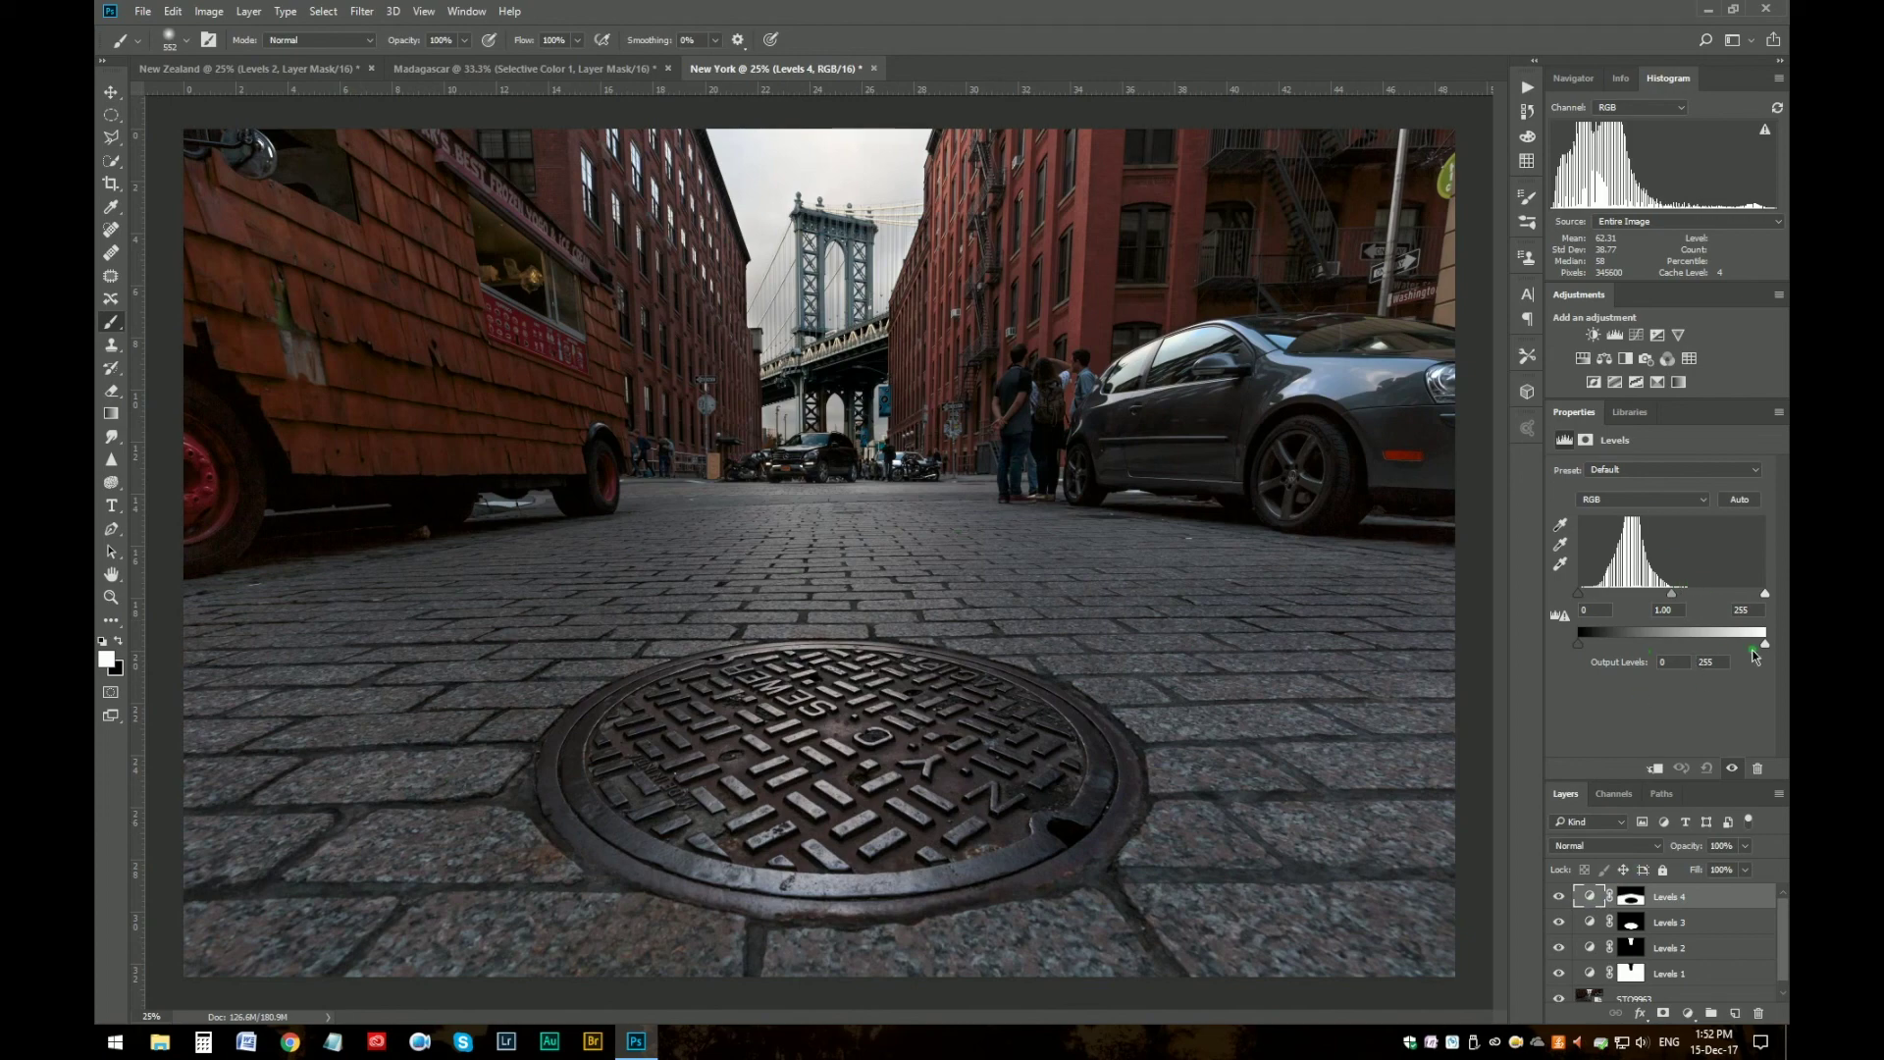
{"action": "left_click_drag", "start_coordinate": [1765, 596], "coordinate": [1705, 597]}
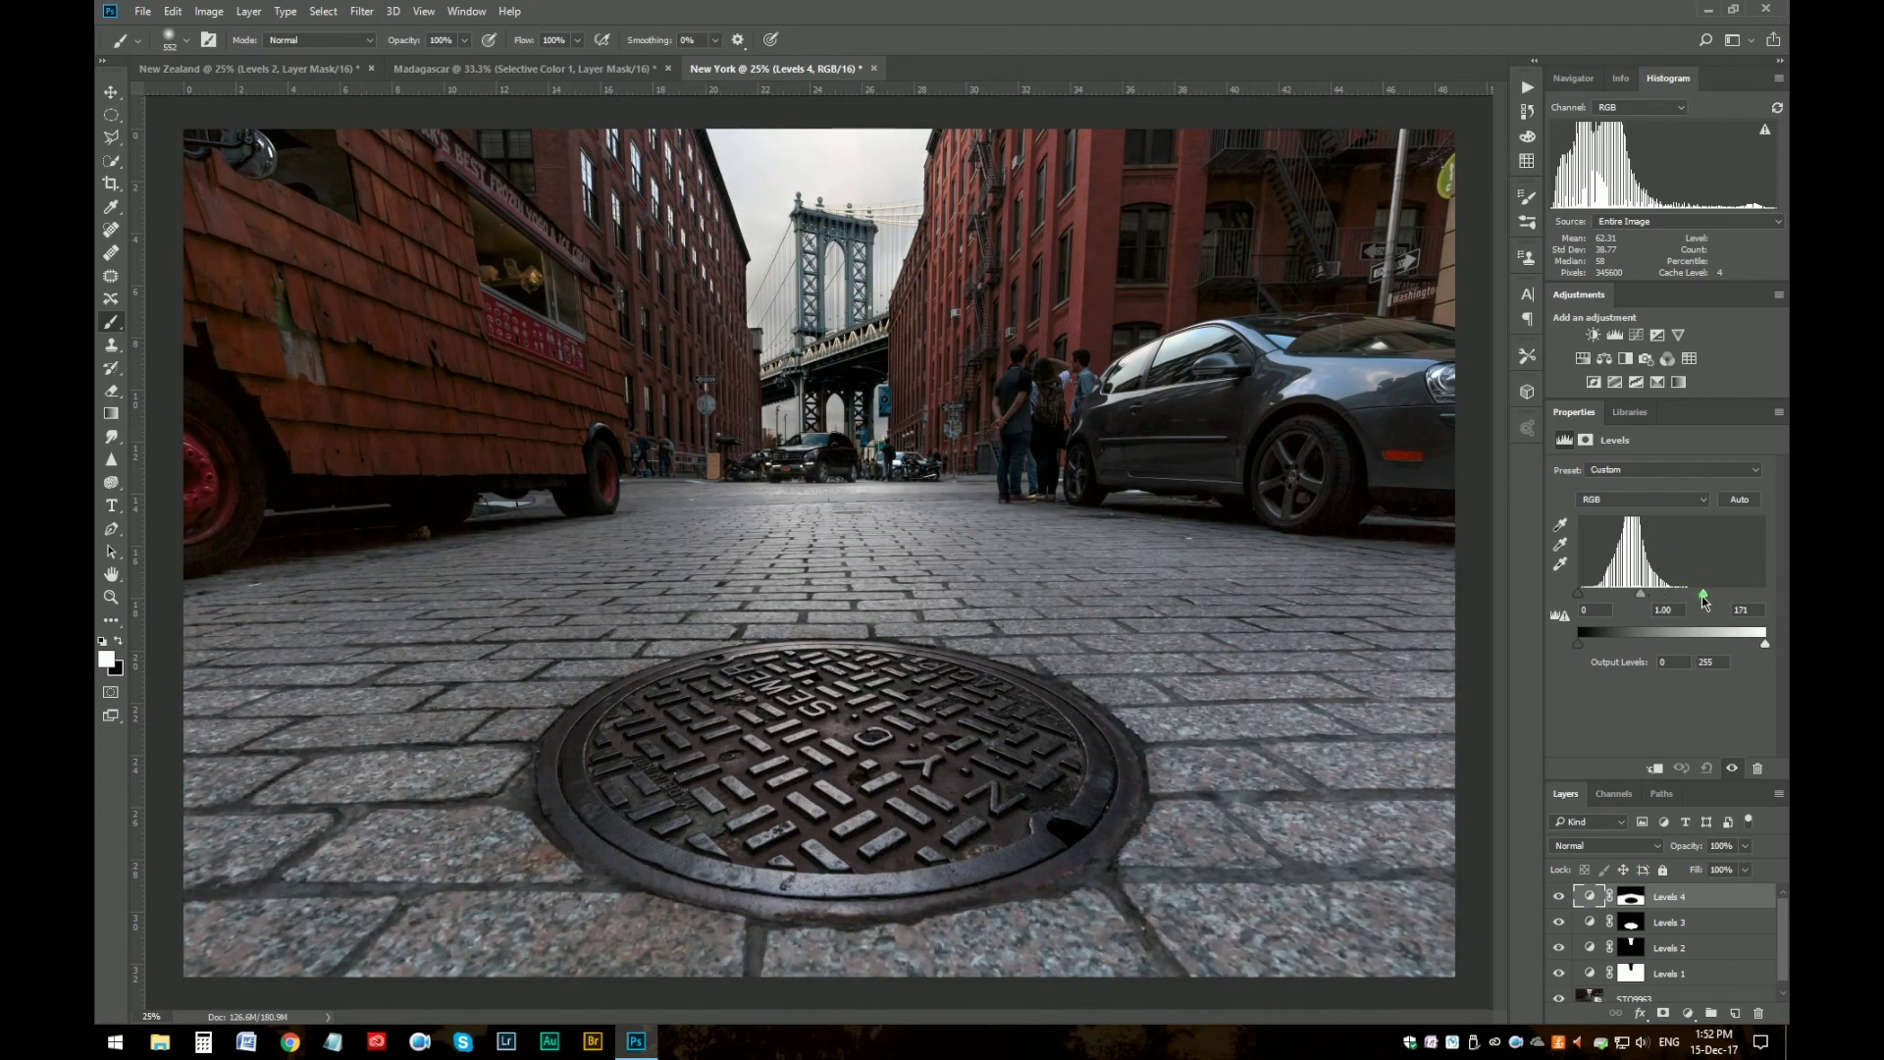
{"action": "left_click_drag", "start_coordinate": [1638, 595], "coordinate": [1653, 598]}
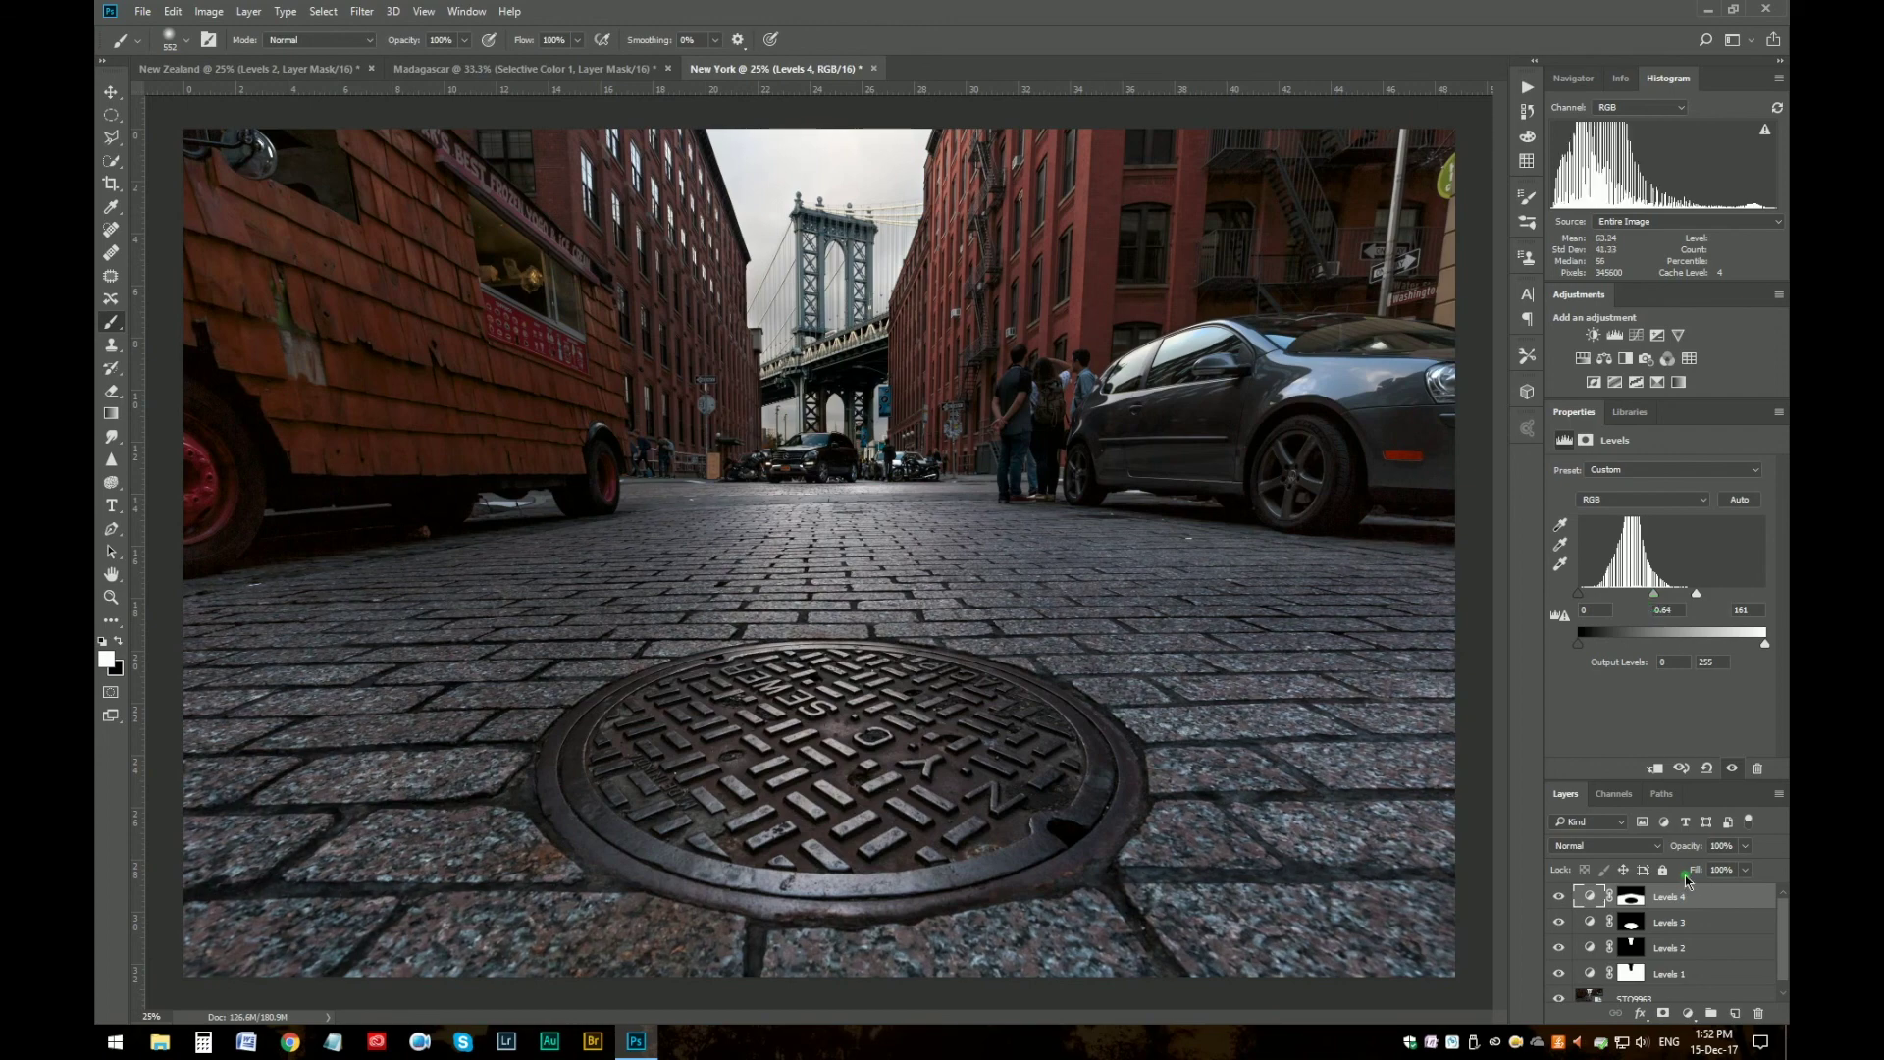
- Compare the cobblestones with and without the Levels 4 adjustment, leaving it visible
{"action": "left_click", "coordinate": [1560, 897]}
{"action": "left_click", "coordinate": [1560, 896]}
{"action": "left_click", "coordinate": [1560, 897]}
{"action": "left_click", "coordinate": [1560, 897]}
{"action": "left_click", "coordinate": [1560, 896]}
{"action": "left_click", "coordinate": [1560, 897]}
{"action": "left_click", "coordinate": [1558, 895]}
{"action": "left_click", "coordinate": [1558, 895]}
{"action": "left_click", "coordinate": [1560, 897]}
{"action": "left_click", "coordinate": [1560, 897]}
- Compare the original street photo alone with the version using all four Levels adjustments, leaving every layer visible
{"action": "left_click_drag", "start_coordinate": [1781, 931], "coordinate": [1785, 964]}
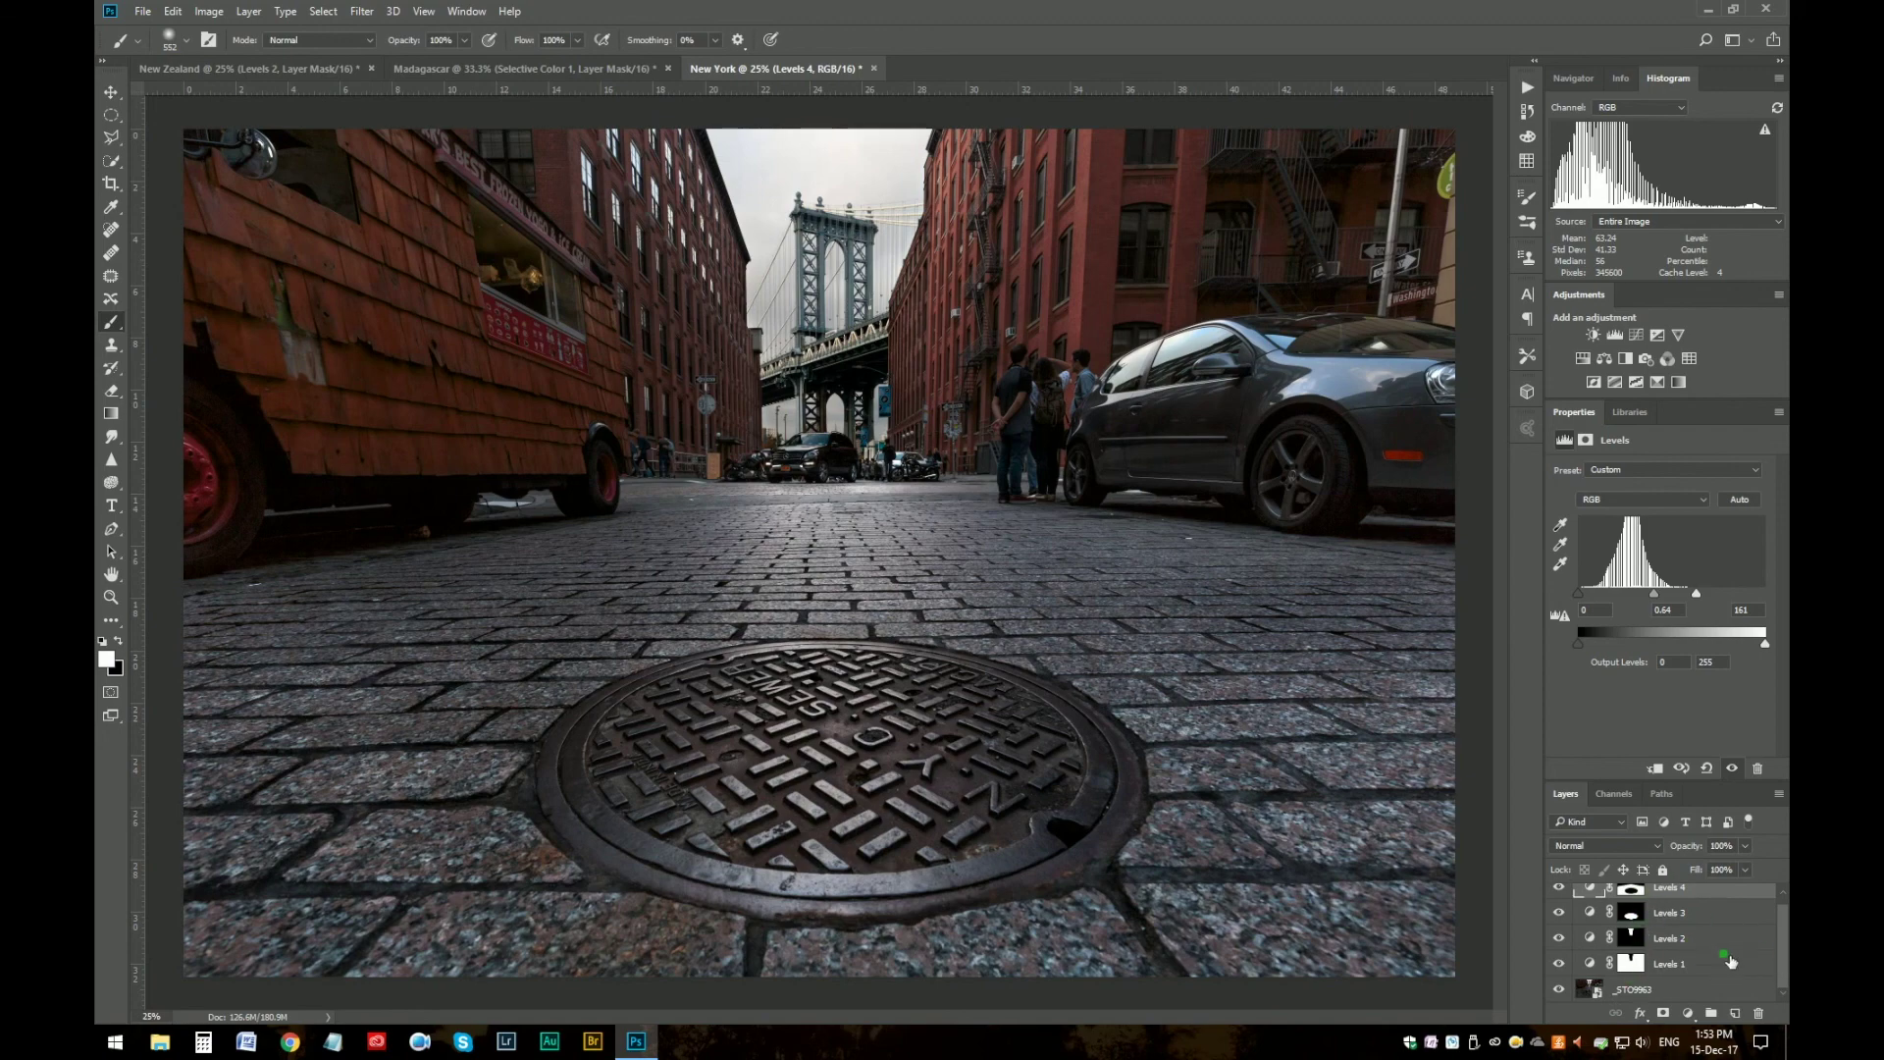
{"action": "left_click_drag", "start_coordinate": [1784, 959], "coordinate": [1780, 956]}
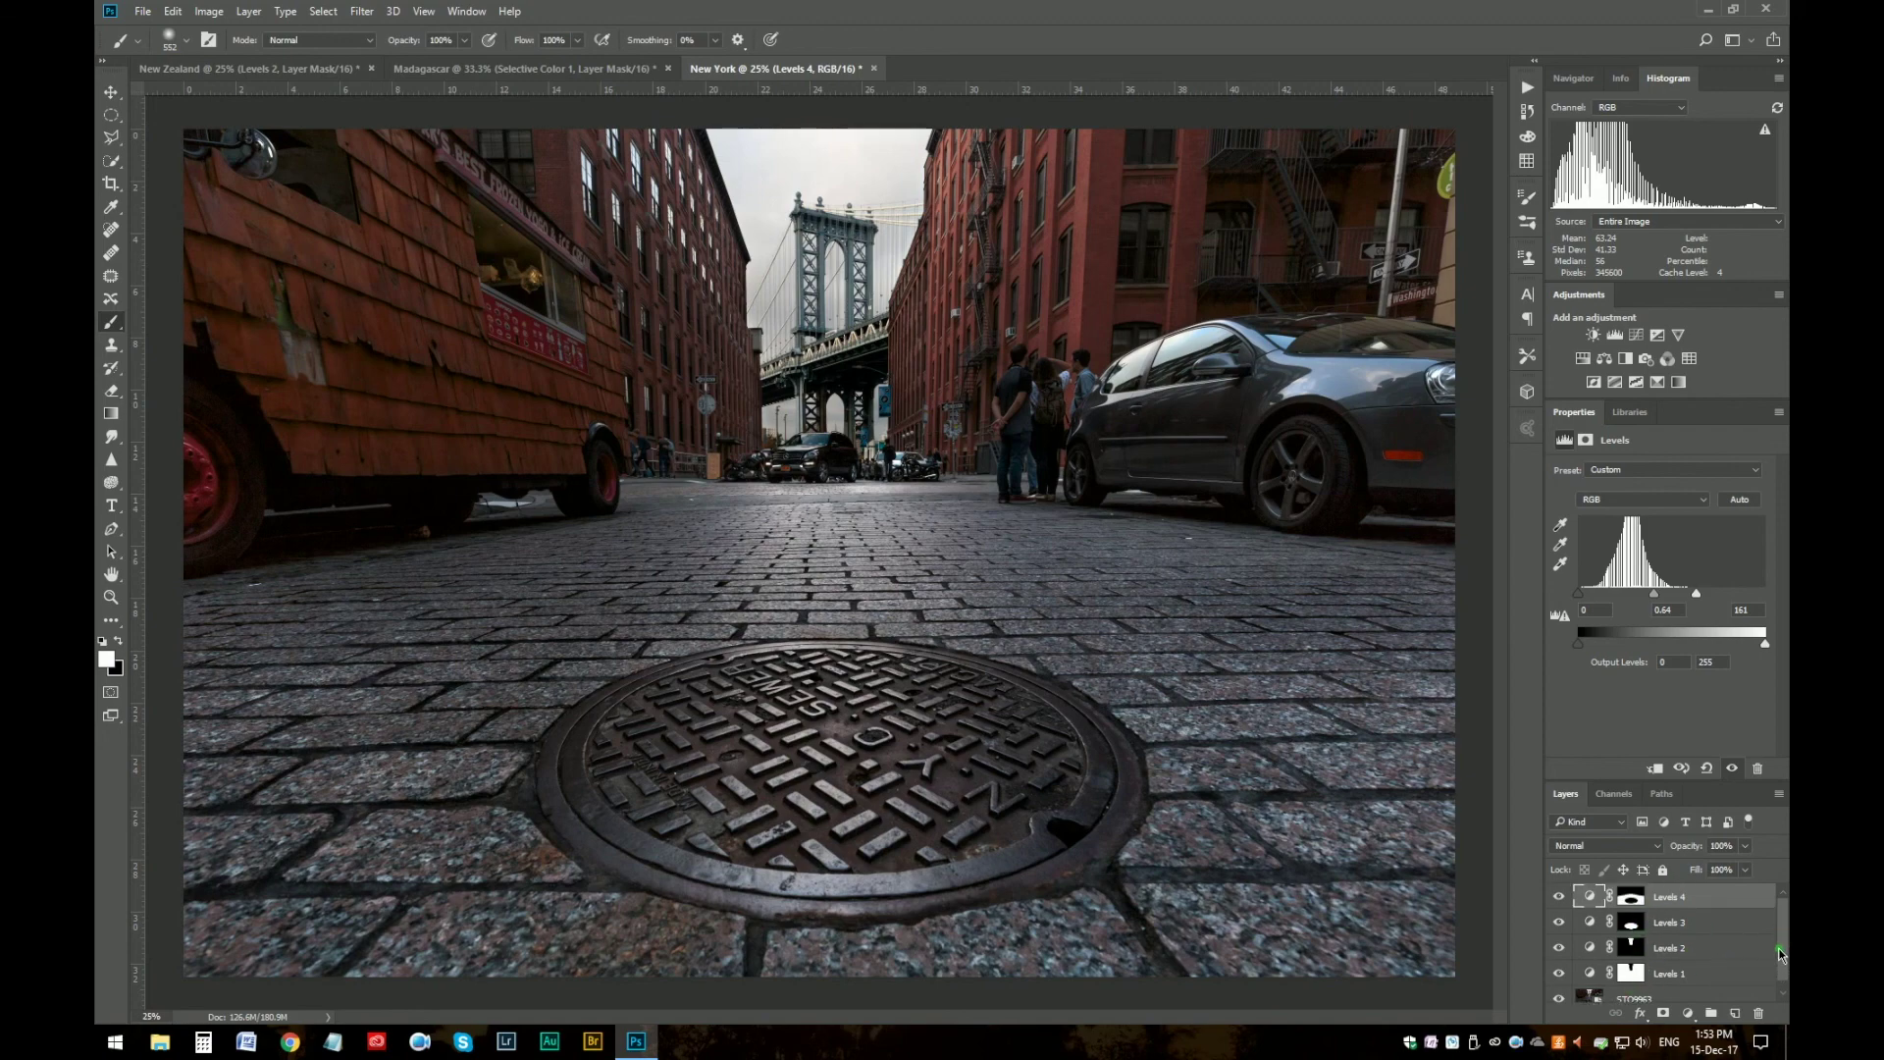
{"action": "left_click_drag", "start_coordinate": [1776, 947], "coordinate": [1779, 952]}
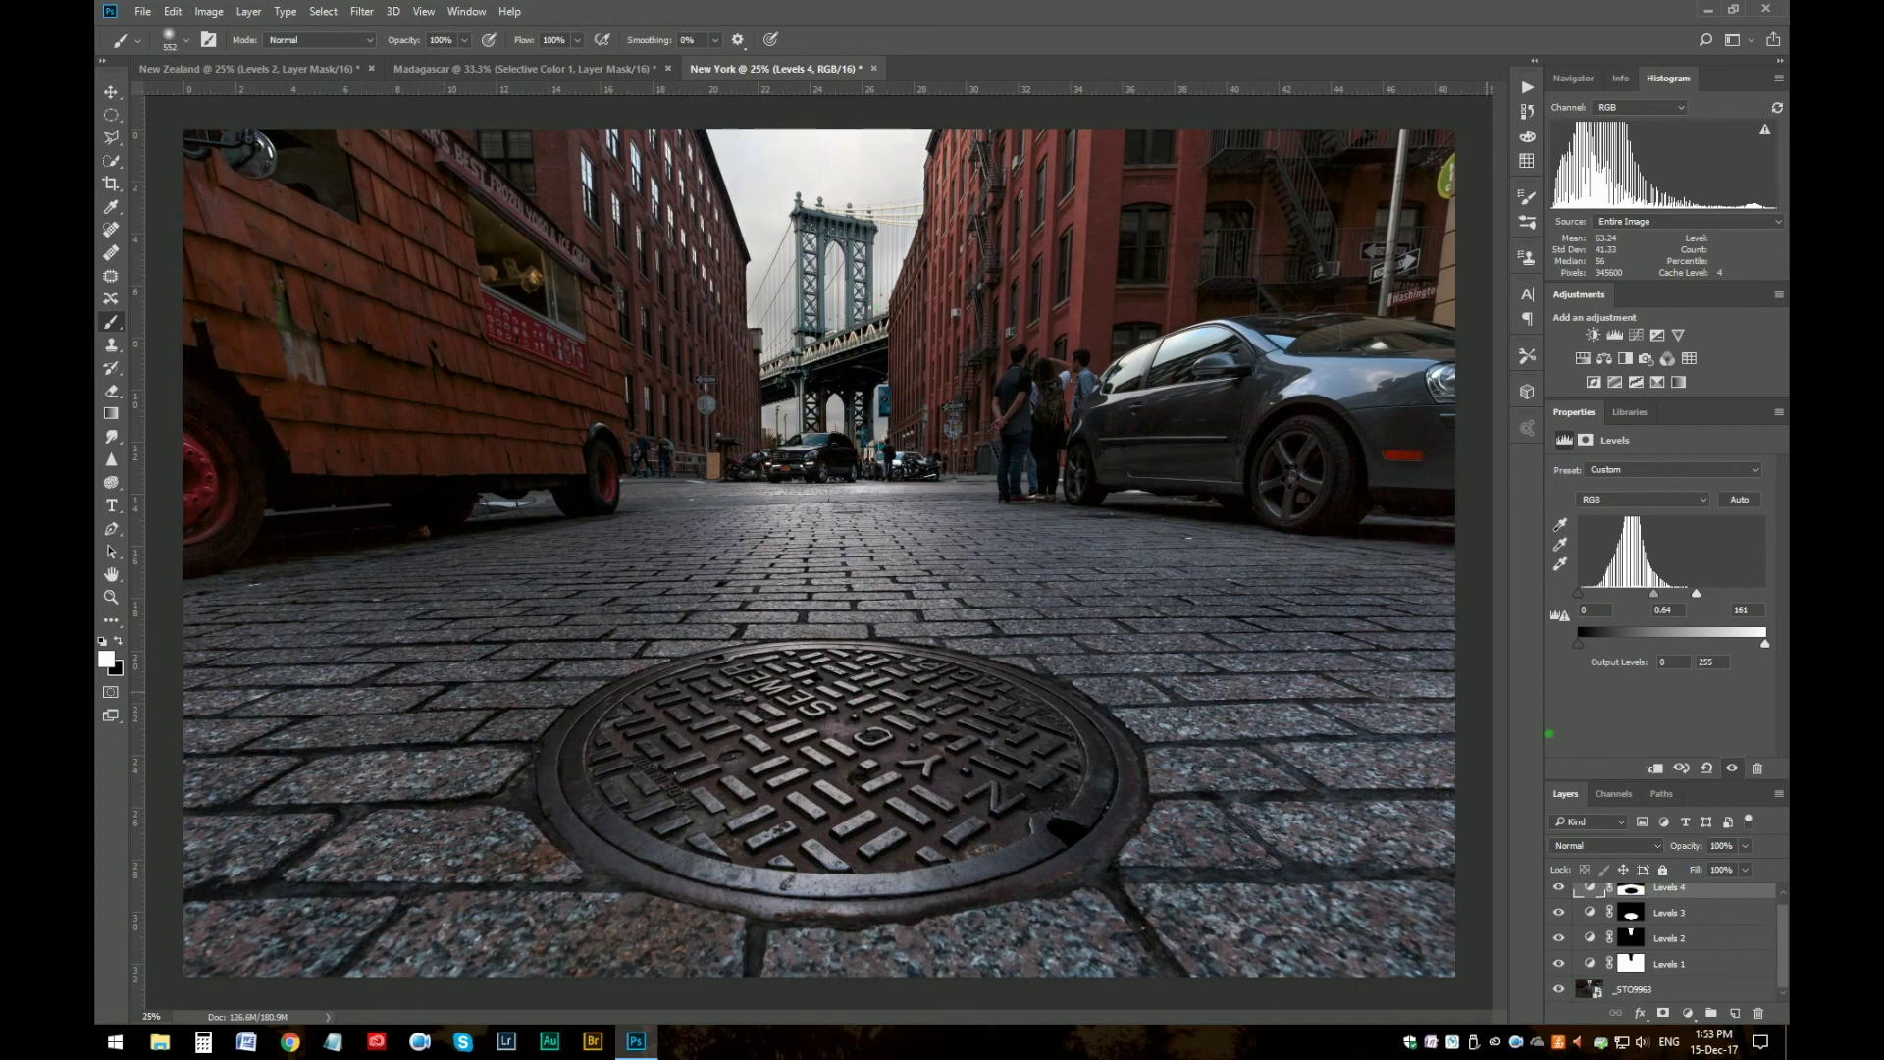
{"action": "left_click_drag", "start_coordinate": [1783, 948], "coordinate": [1783, 938]}
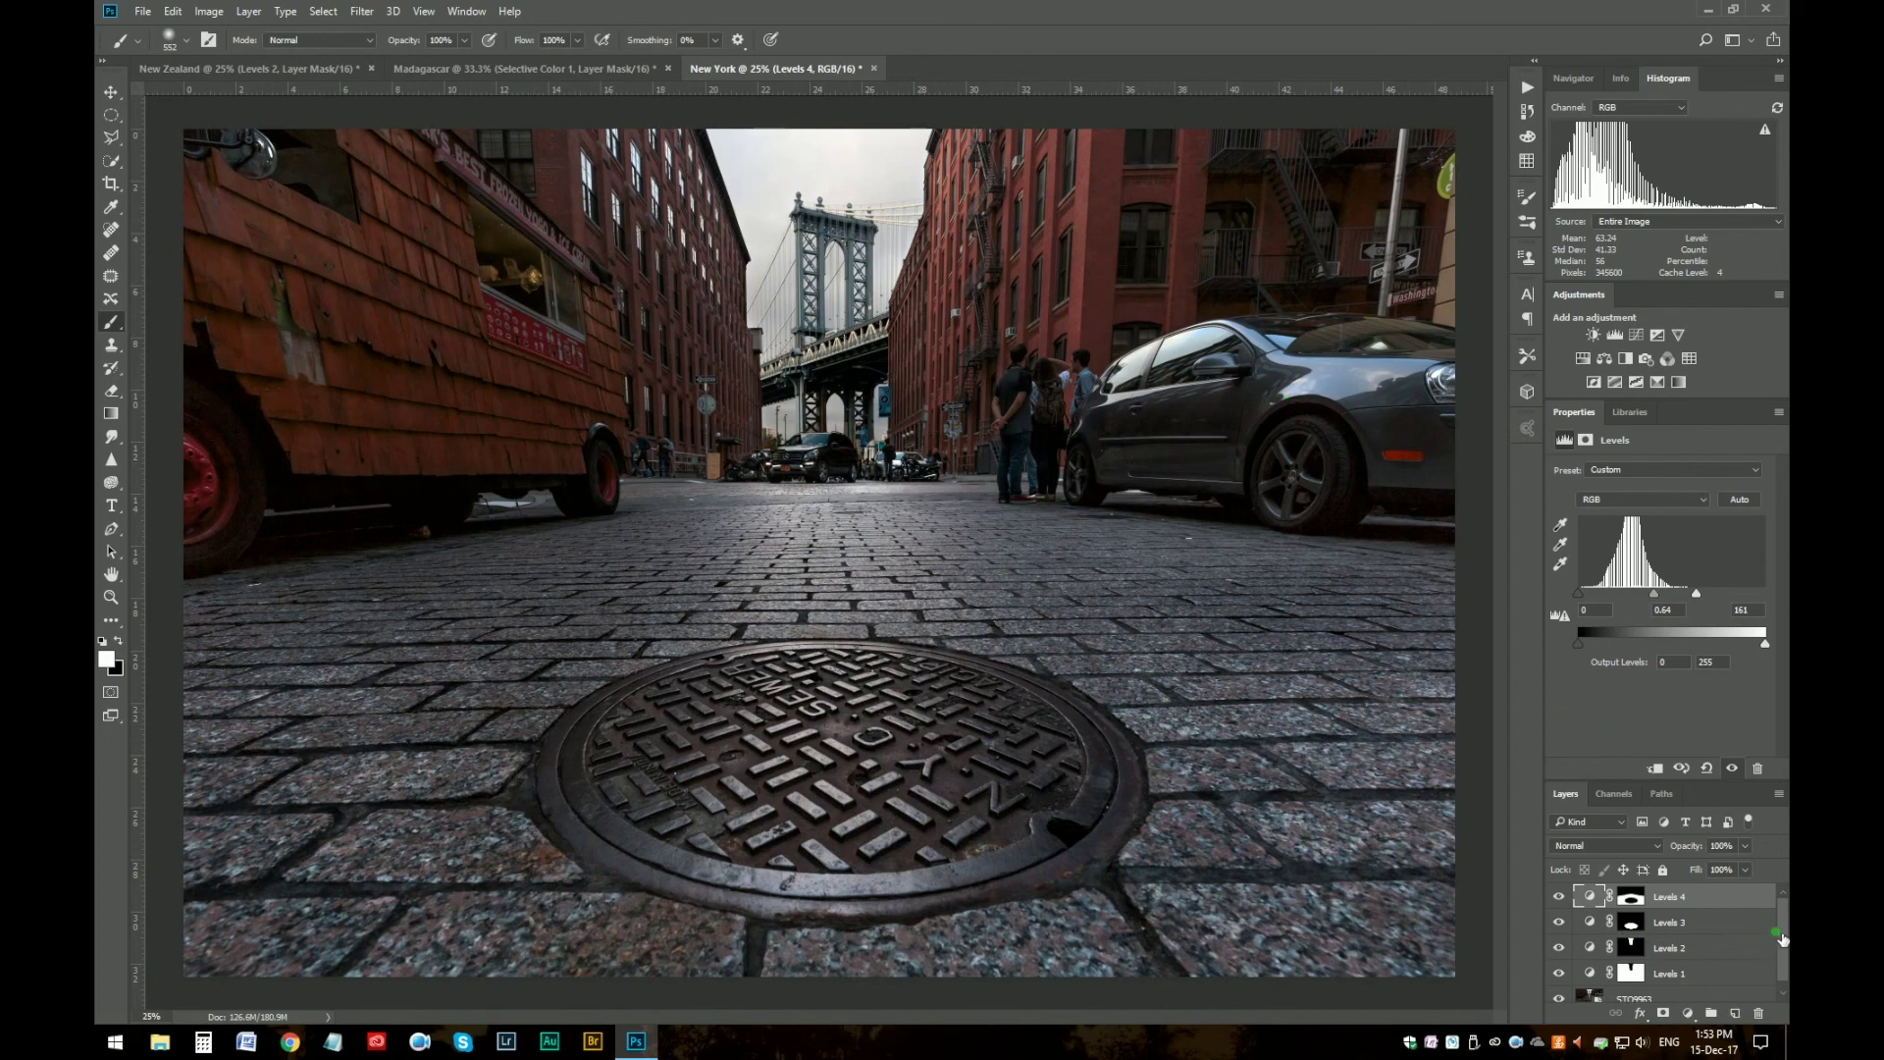
{"action": "left_click_drag", "start_coordinate": [1784, 931], "coordinate": [1784, 950]}
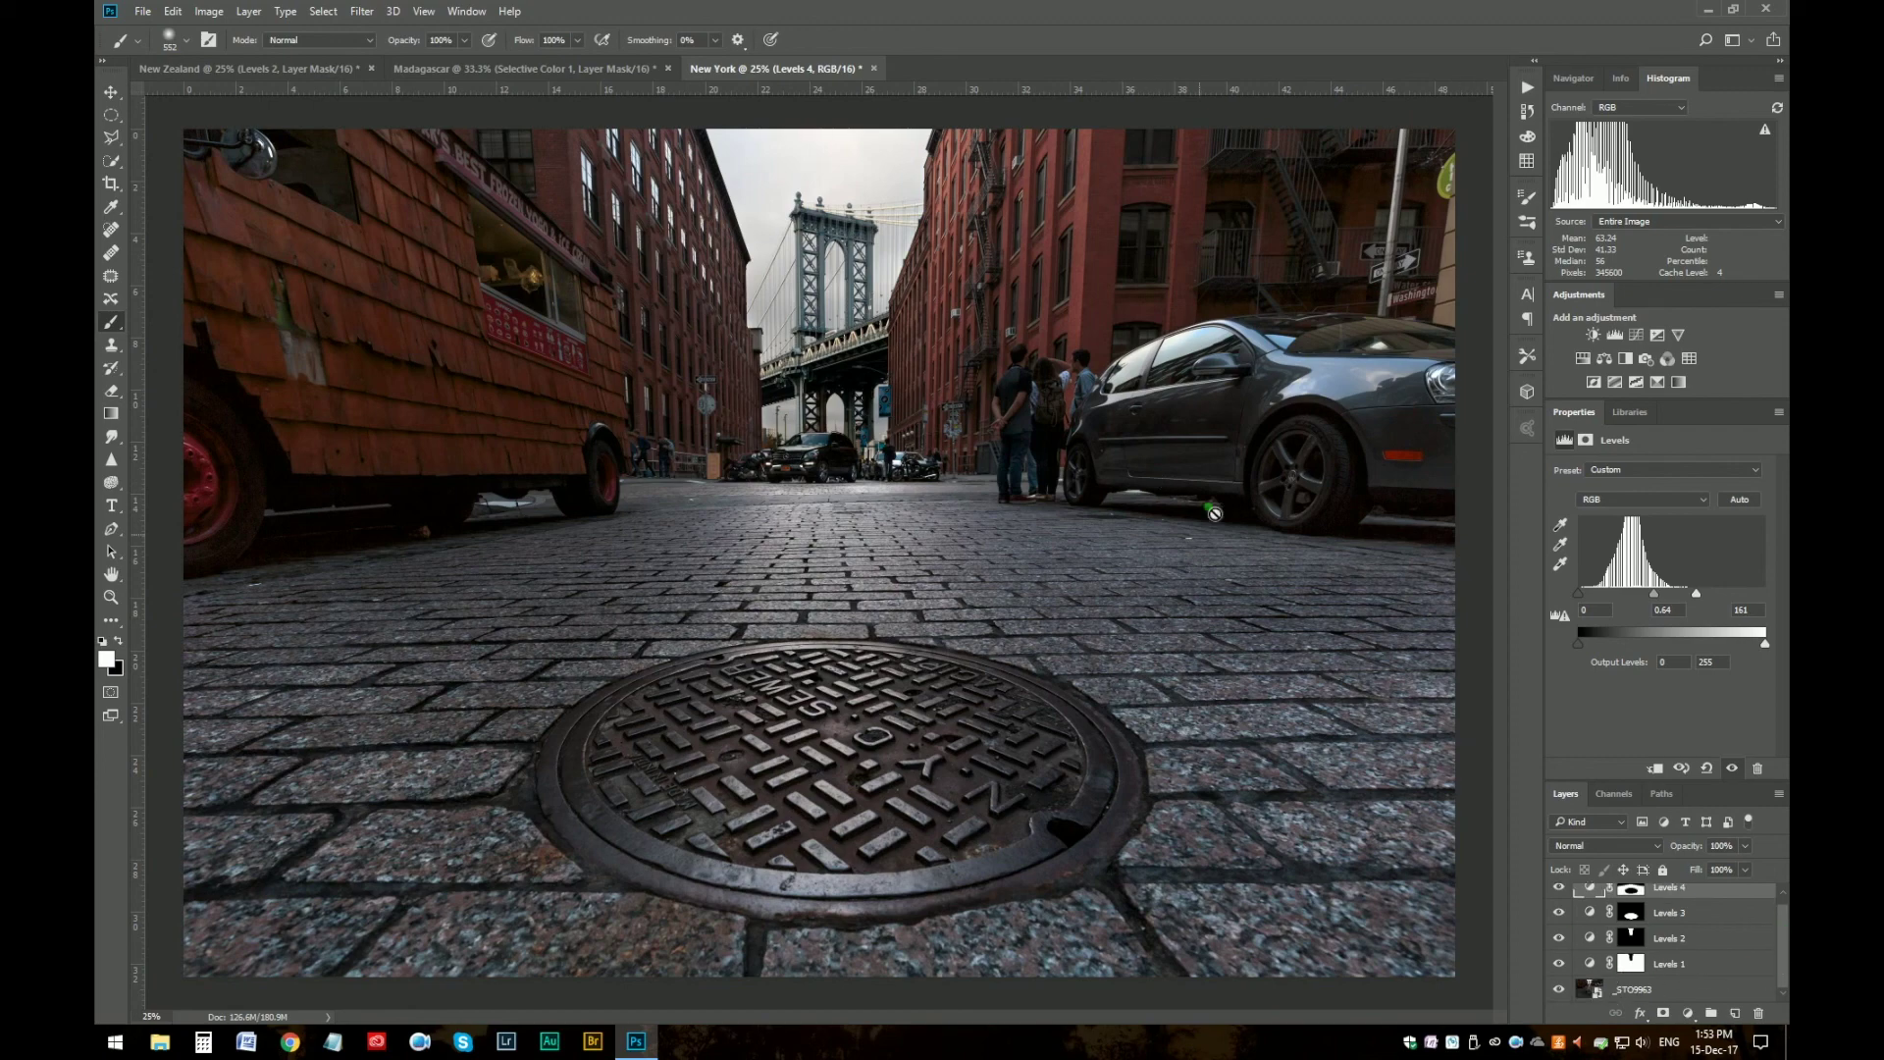
{"action": "left_click", "coordinate": [1560, 991], "text": "alt"}
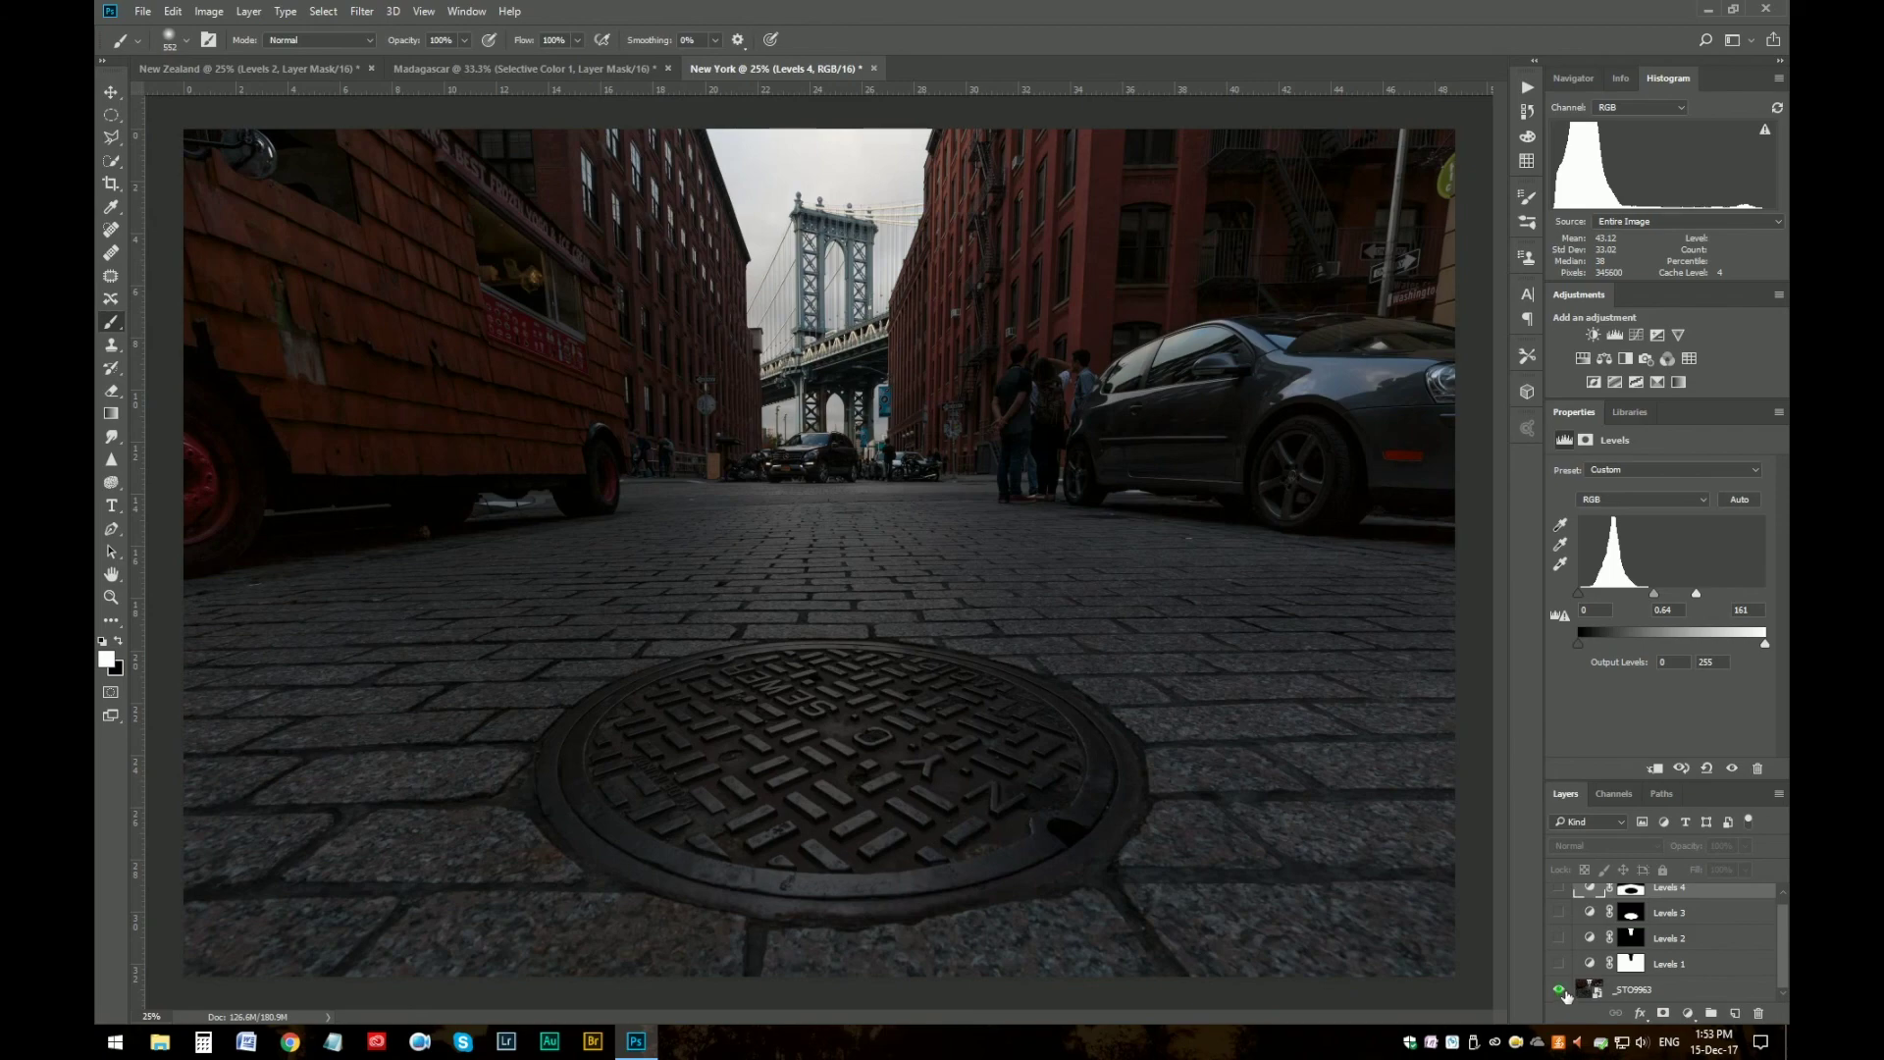
{"action": "left_click", "coordinate": [1561, 991], "text": "alt"}
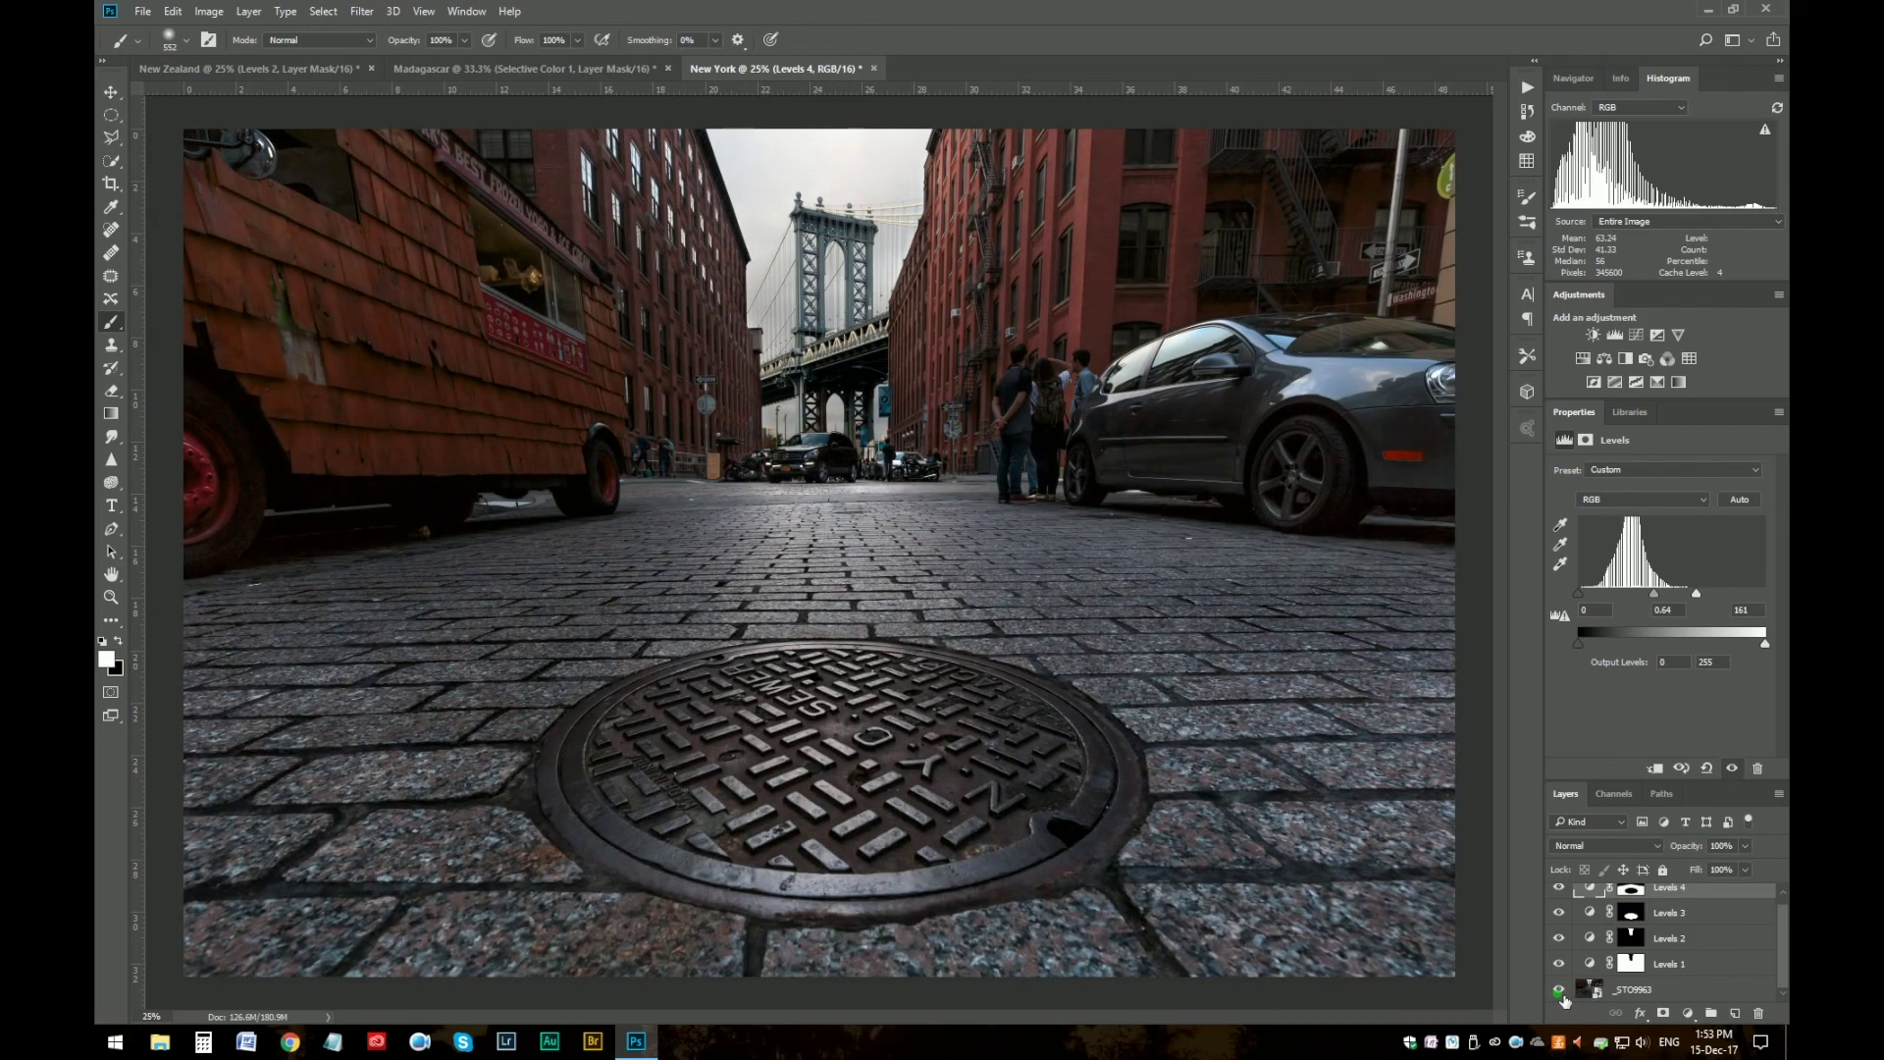
{"action": "left_click", "coordinate": [1560, 991], "text": "alt"}
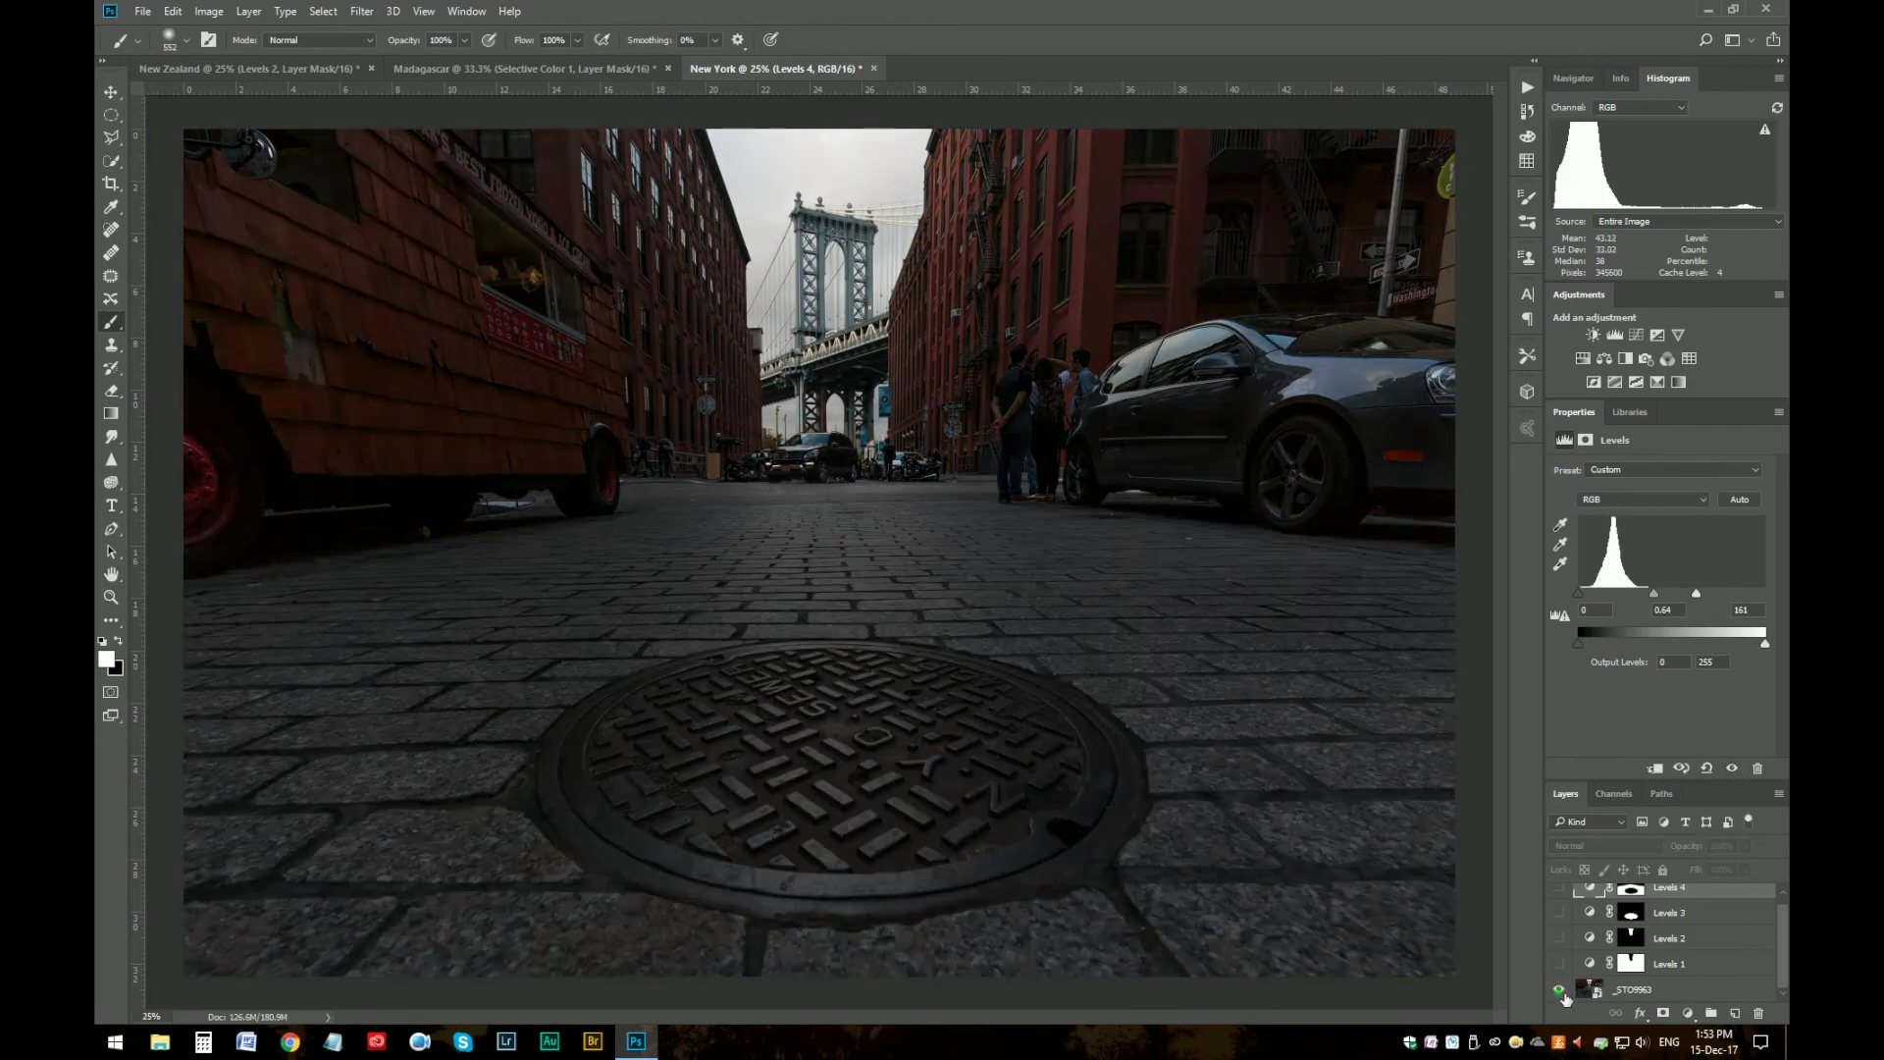
{"action": "left_click", "coordinate": [1560, 991], "text": "alt"}
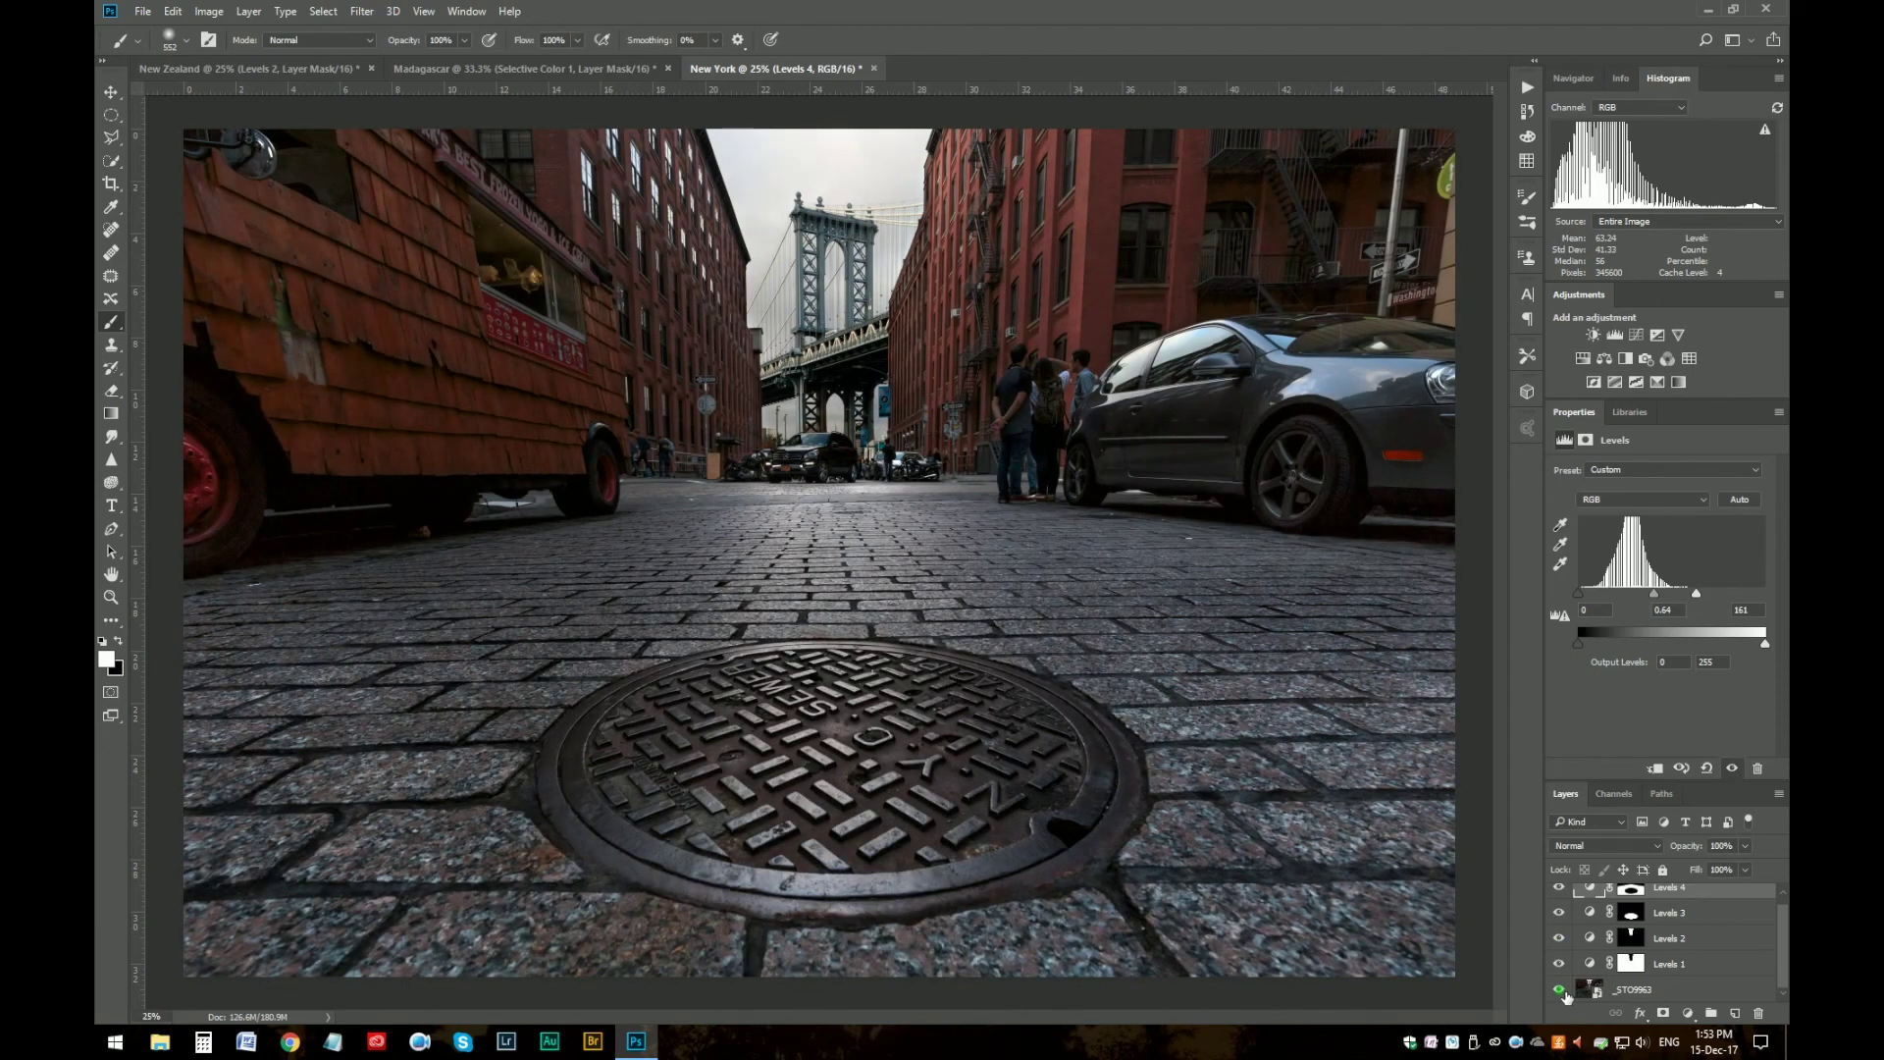
{"action": "left_click", "coordinate": [1560, 991], "text": "alt"}
{"action": "left_click", "coordinate": [1560, 991], "text": "alt"}
{"action": "left_click", "coordinate": [1562, 991], "text": "alt"}
{"action": "left_click", "coordinate": [1564, 993], "text": "alt"}
{"action": "left_click", "coordinate": [1562, 991], "text": "alt"}
{"action": "left_click", "coordinate": [1565, 993], "text": "alt"}
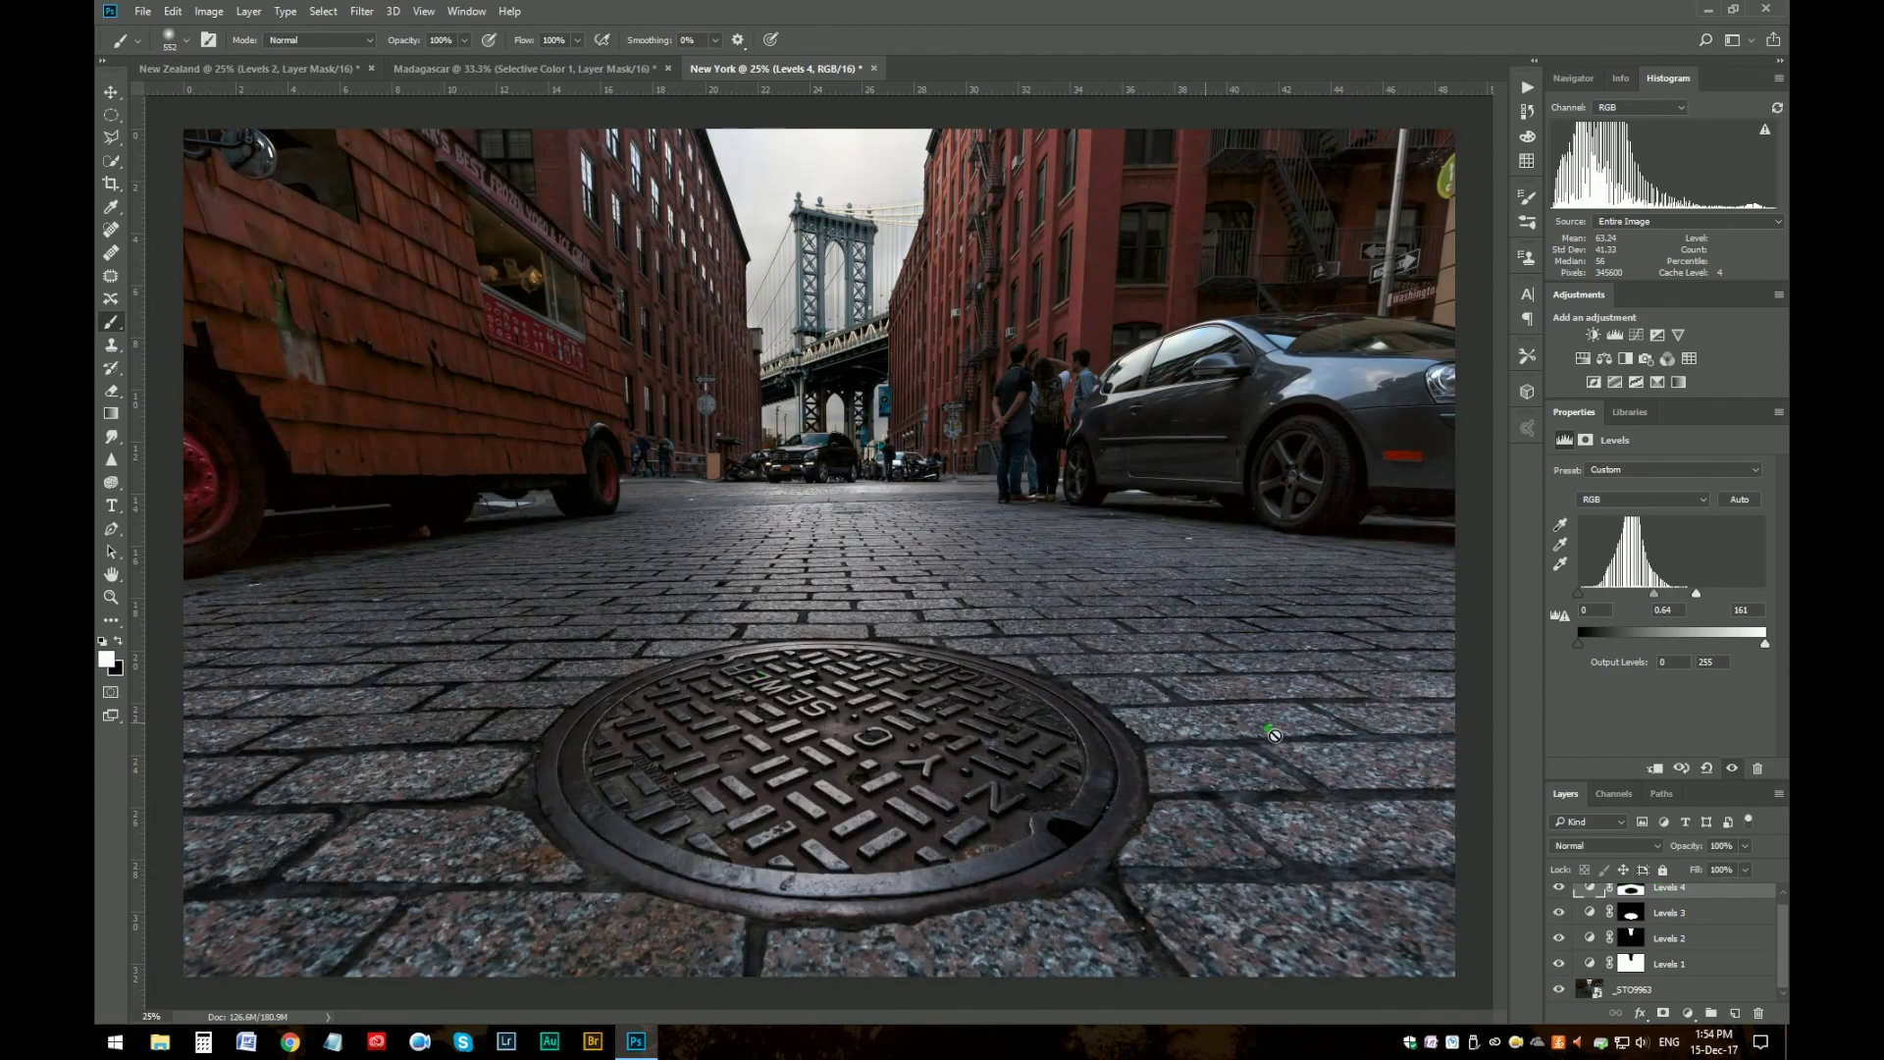